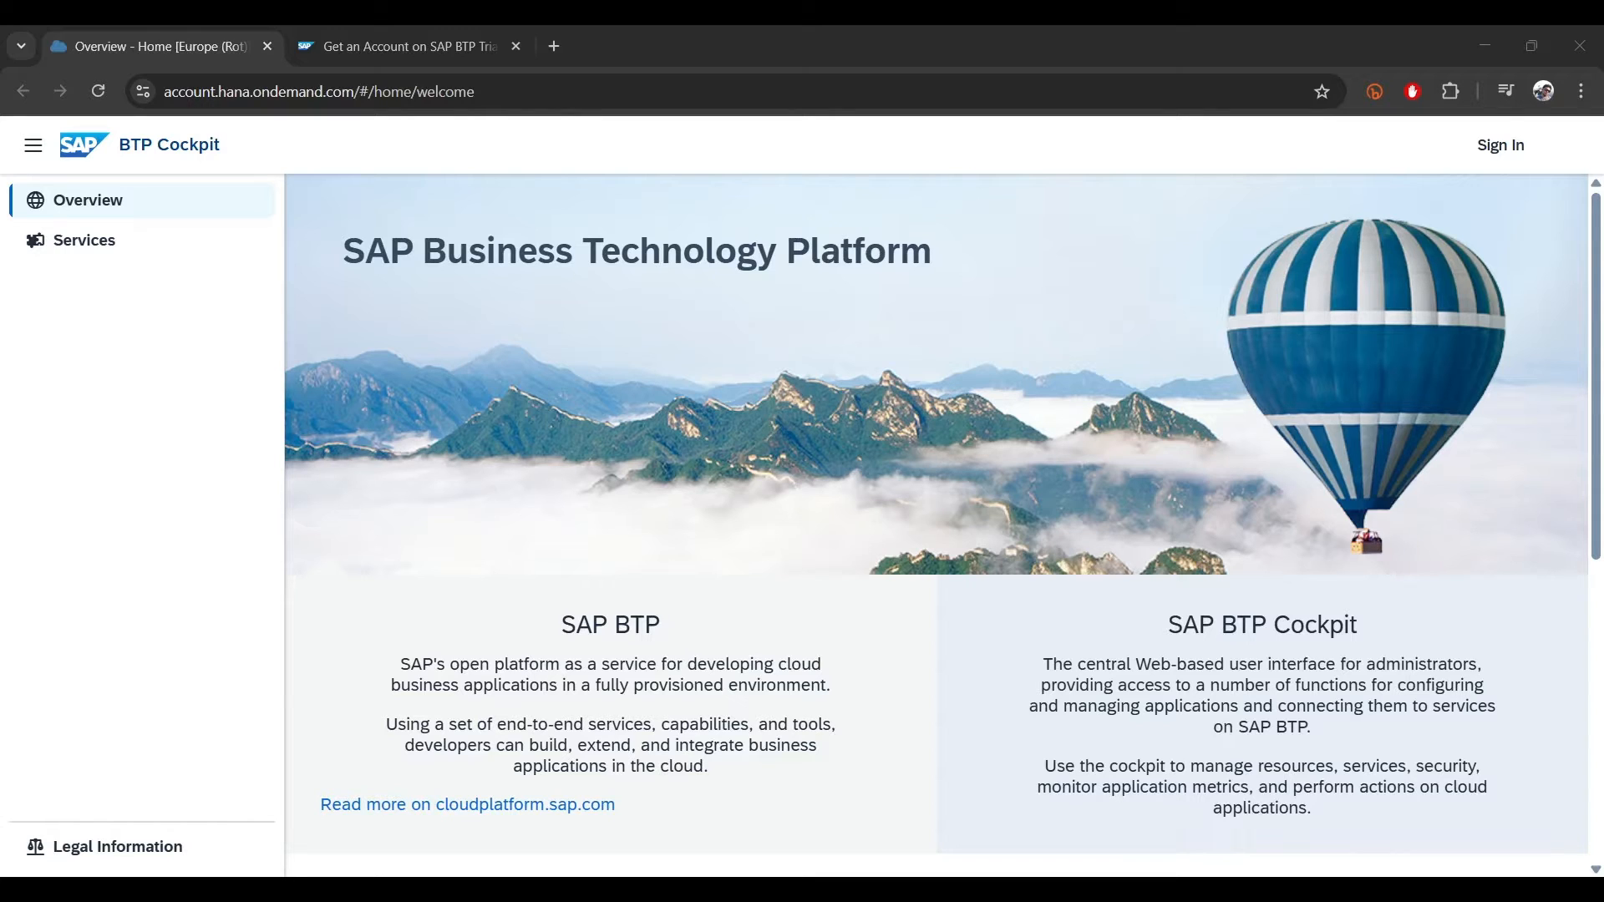
- Open the SAP BTP free trial sign-up from the cockpit welcome page, consulting the trial account tutorial
scroll(849, 602, "down", 4)
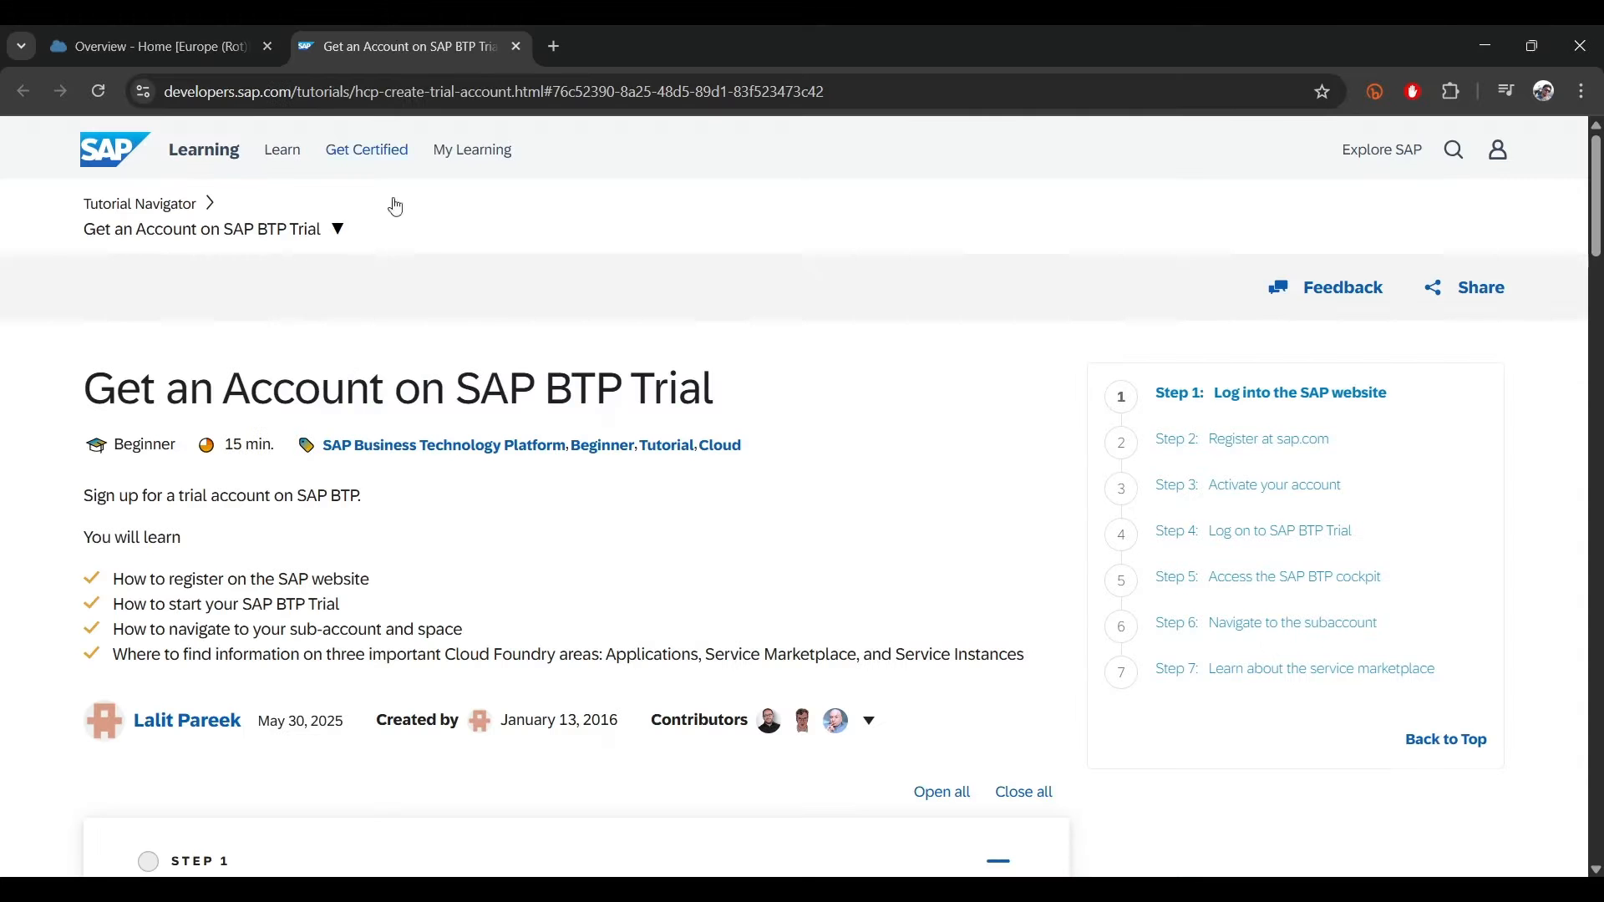
left_click(389, 27)
scroll(505, 336, "down", 3)
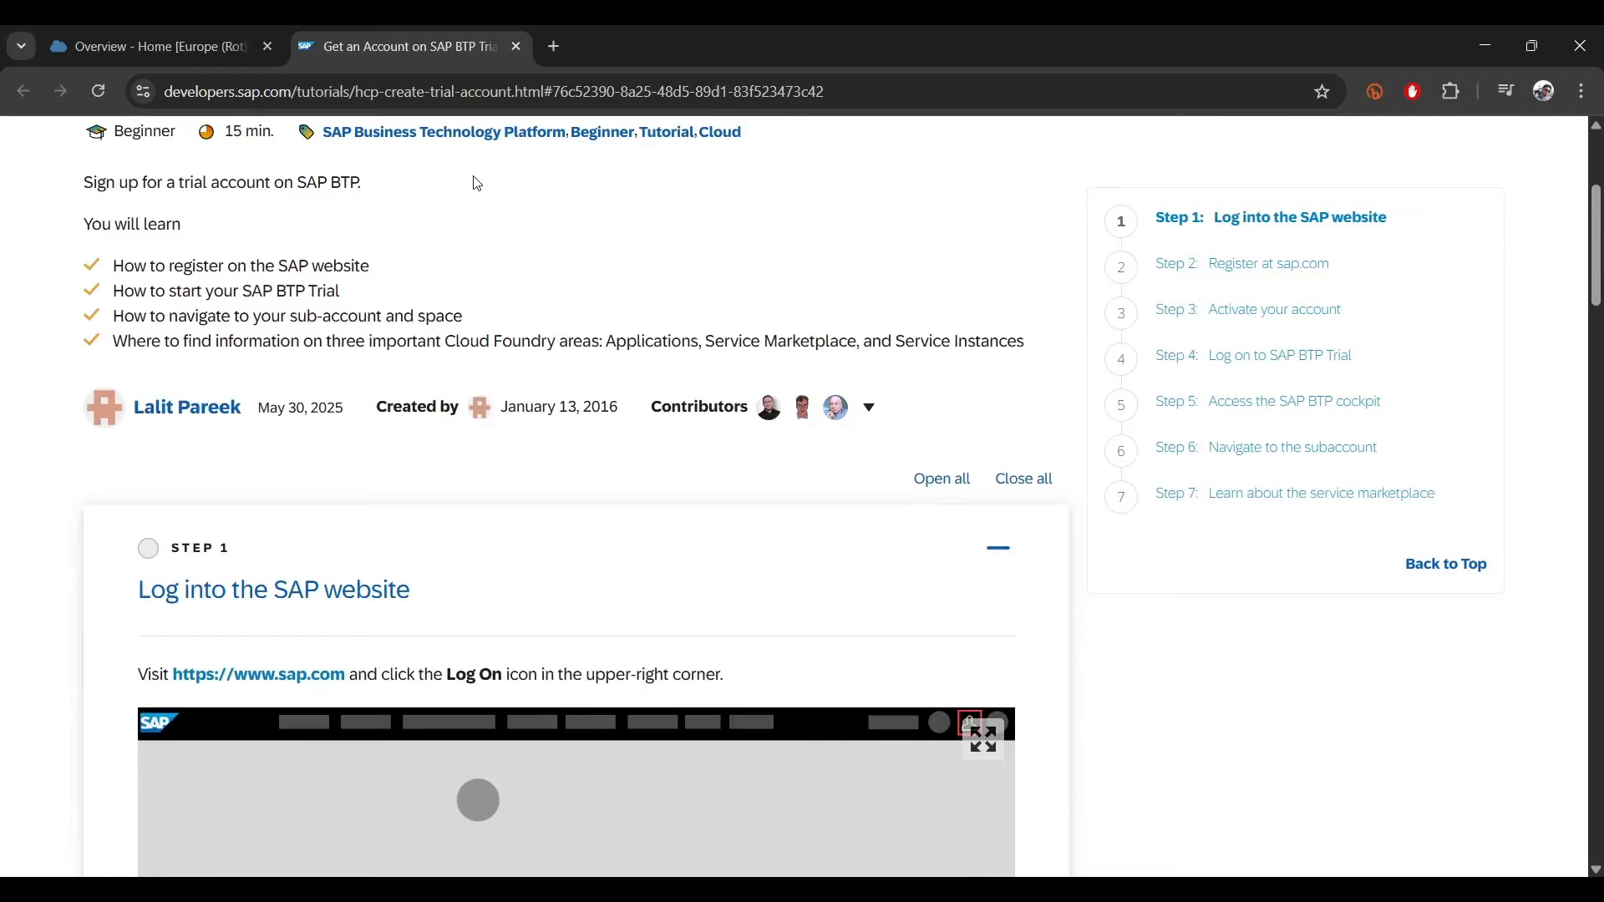
left_click(142, 35)
left_click(976, 598)
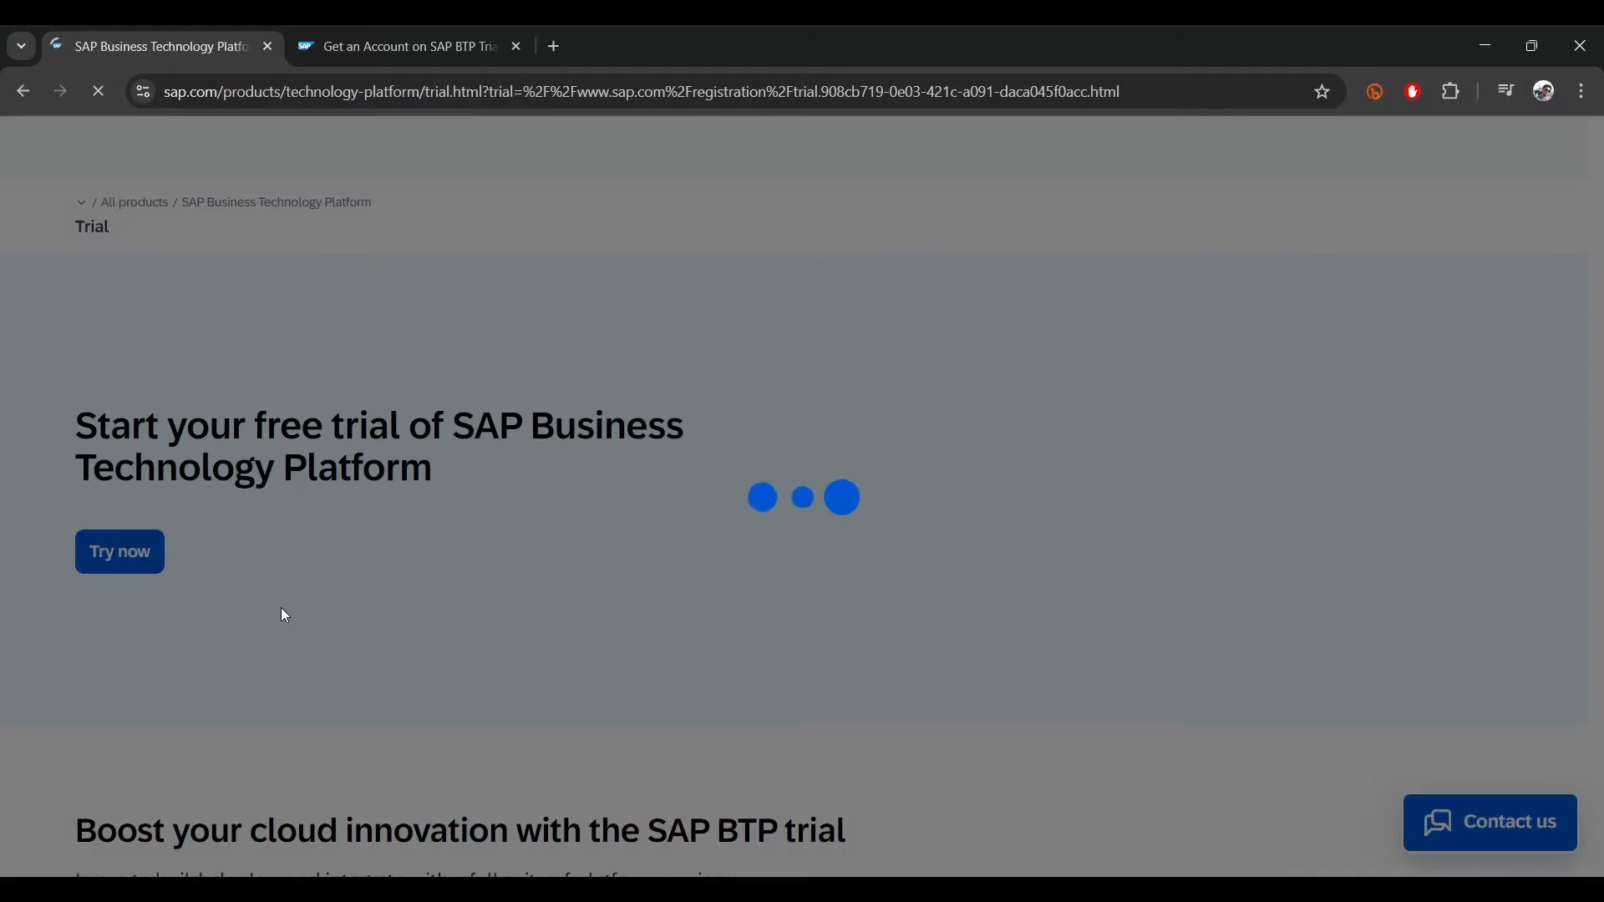
left_click(373, 44)
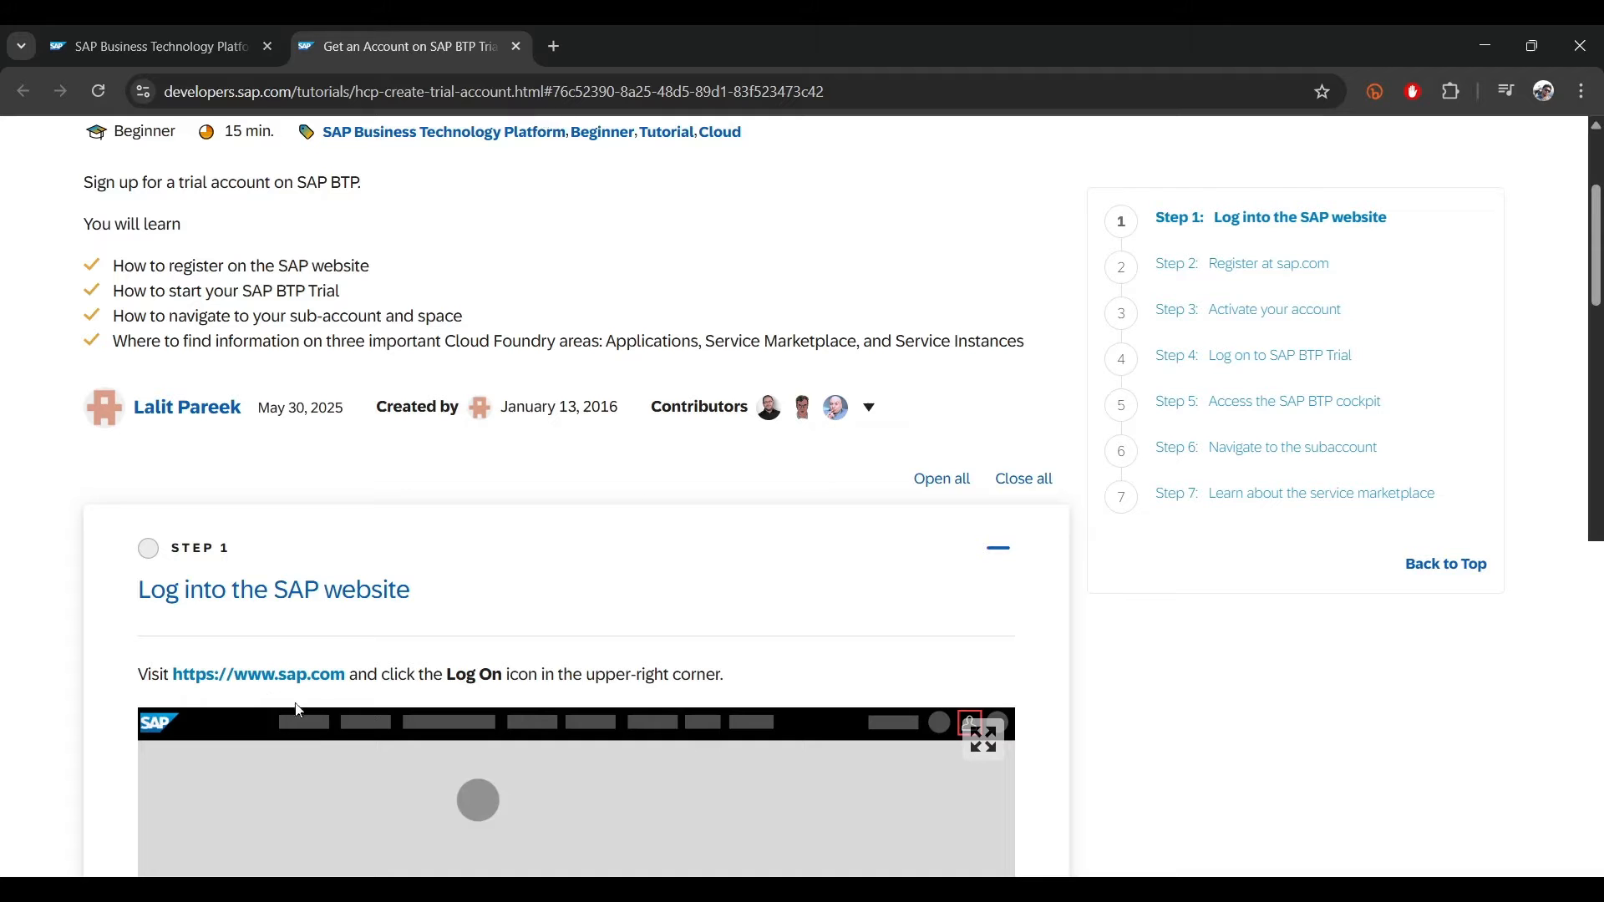
left_click(143, 46)
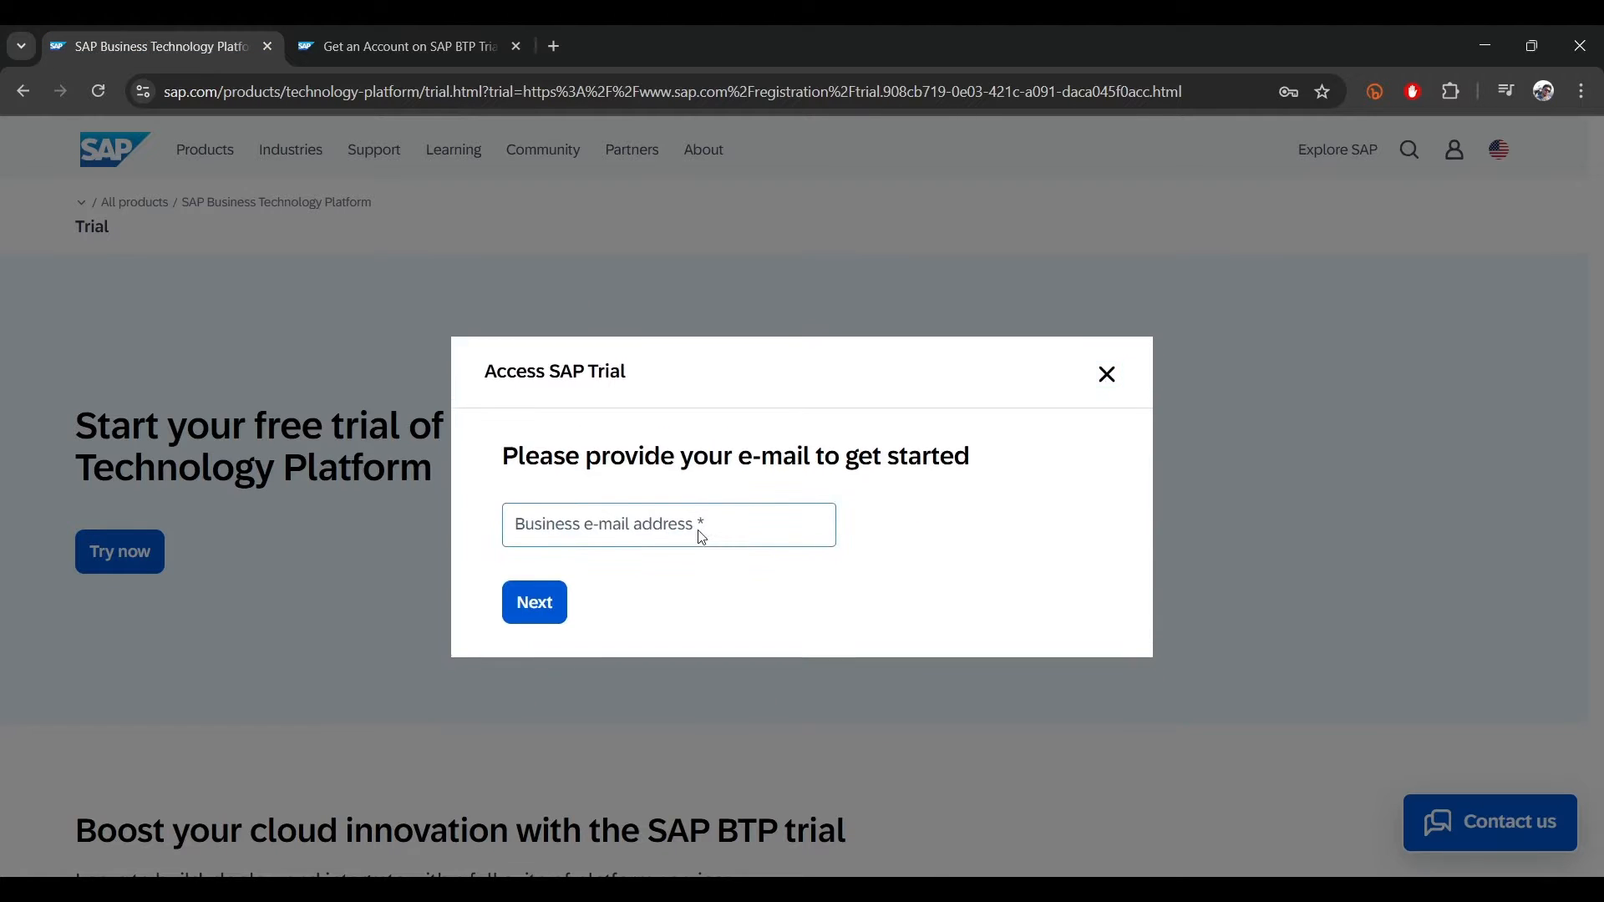
- Submit the business e-mail address for trial access and sign in with the account password, declining to save it, and dismiss the trial notice
left_click(700, 531)
key("ctrl+v")
left_click(535, 602)
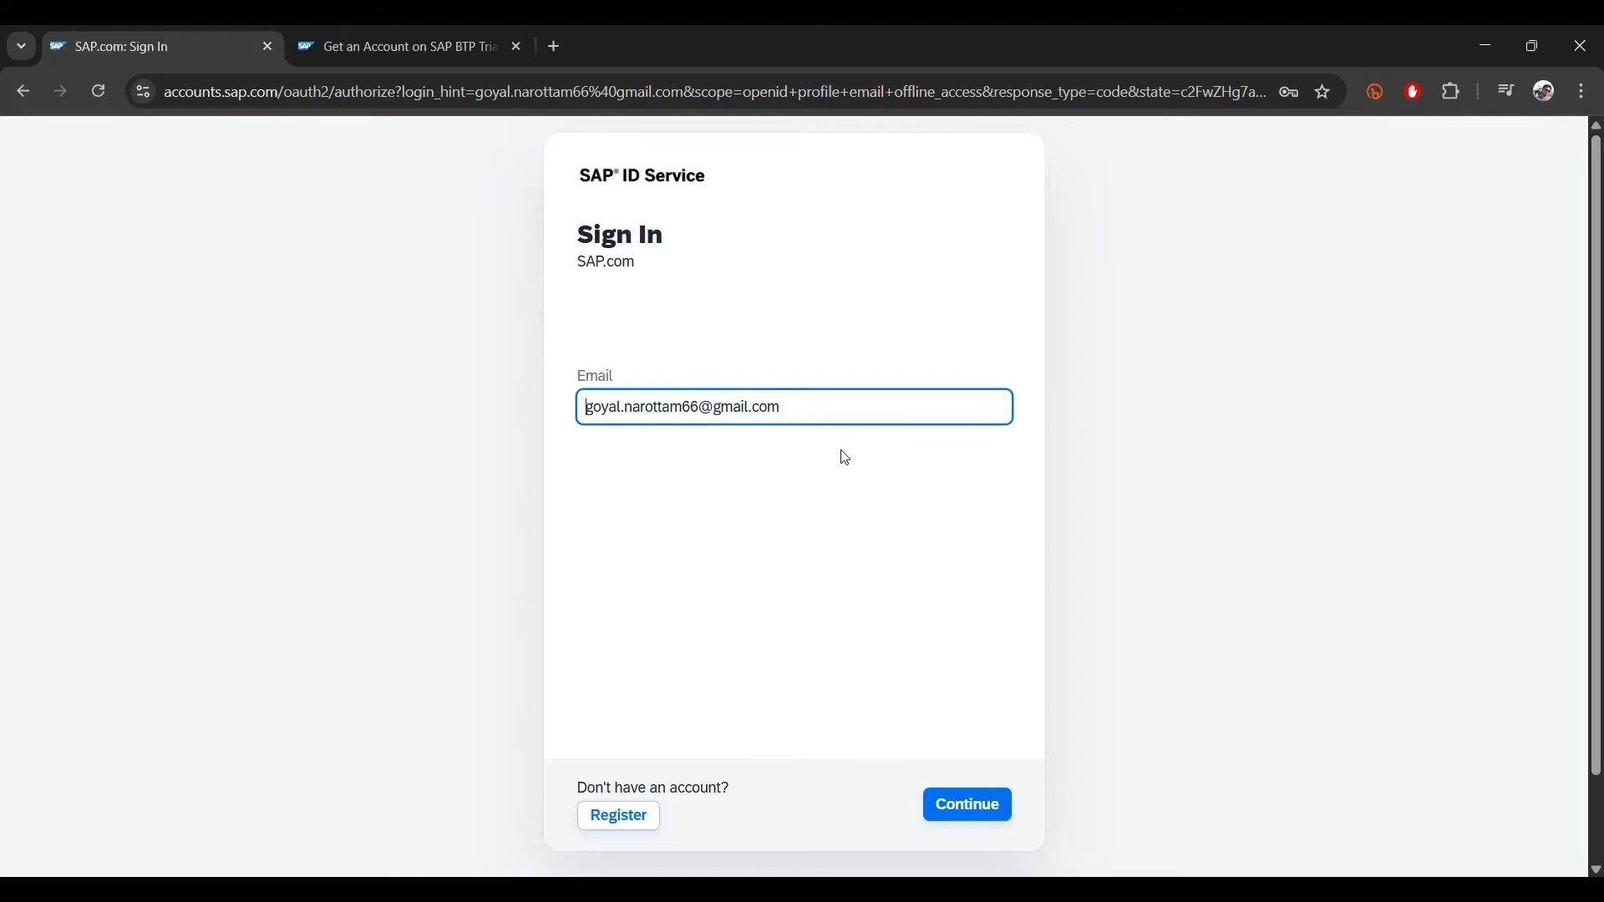
left_click(967, 808)
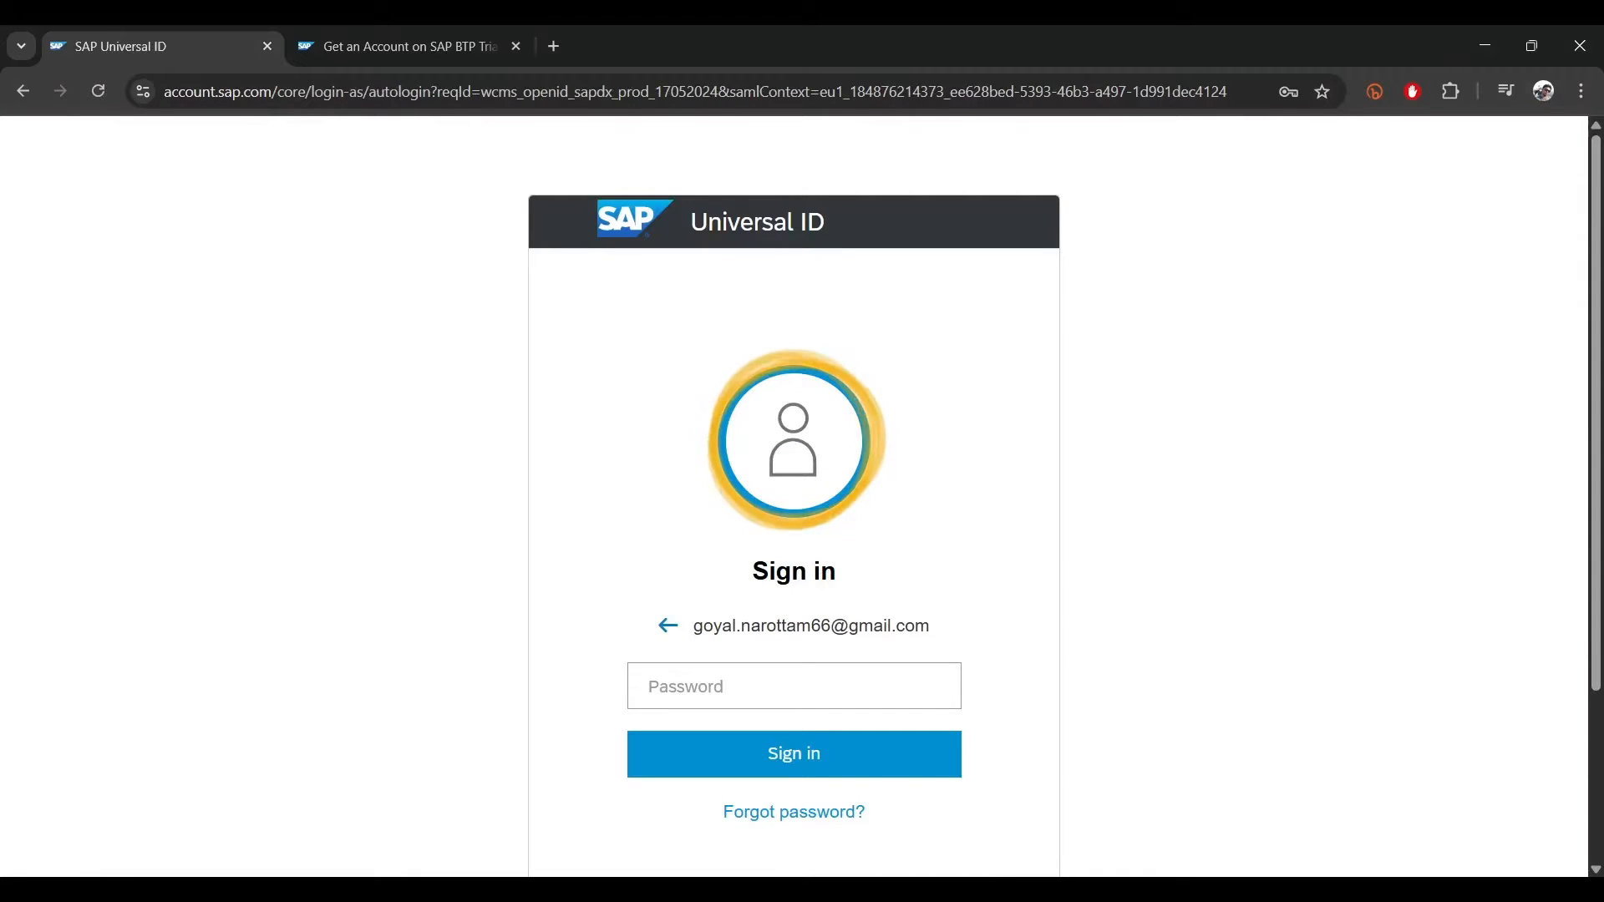
left_click(861, 766)
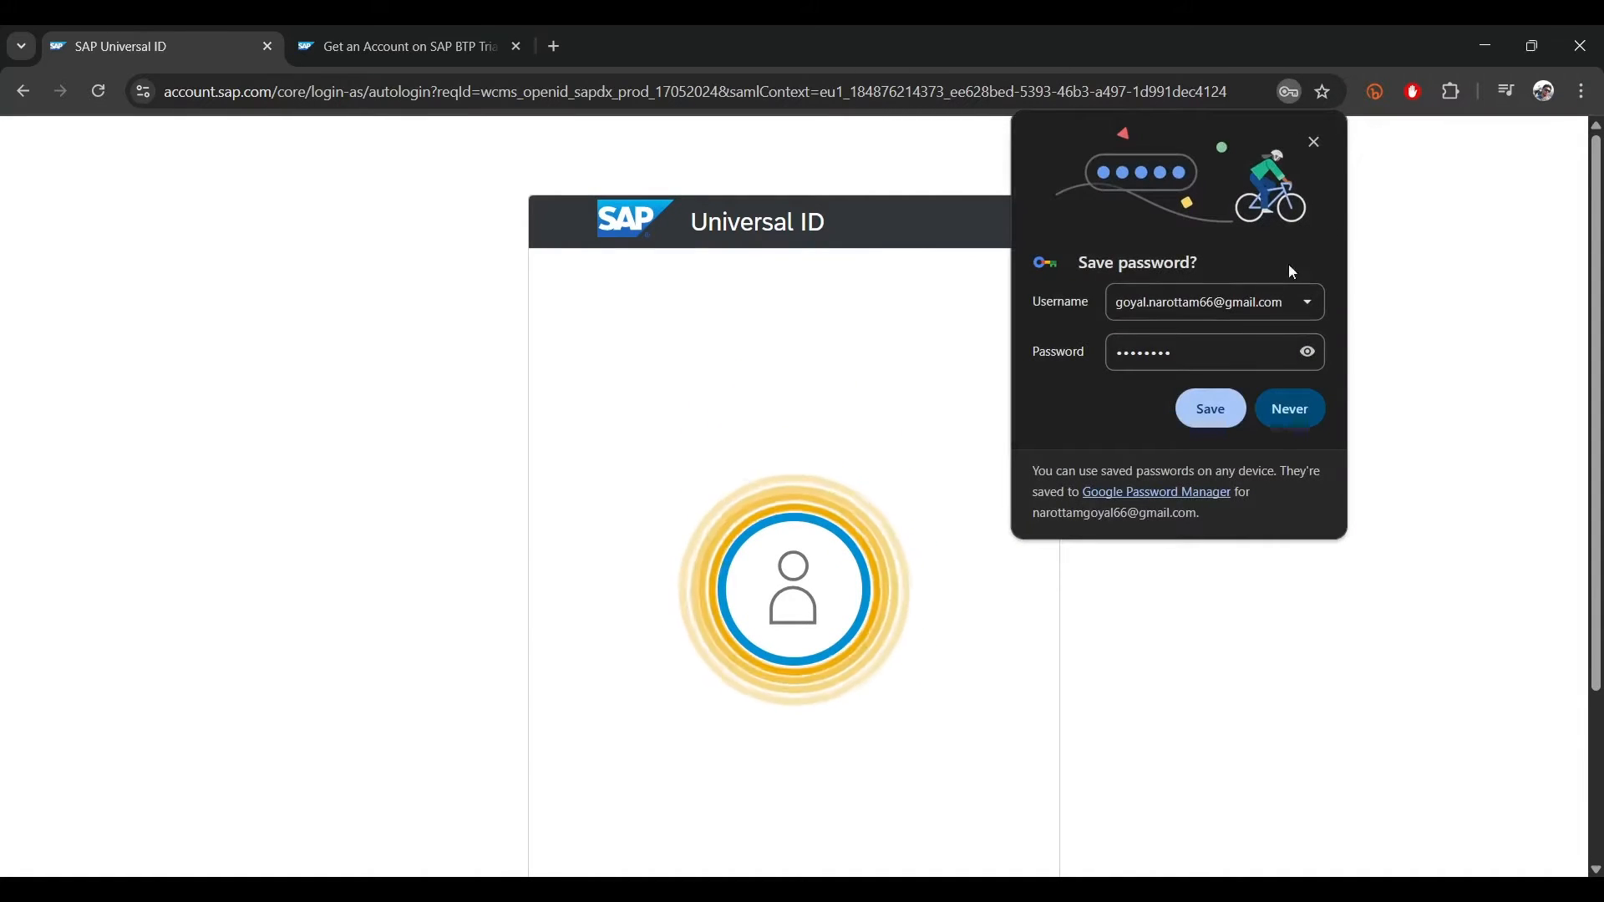
left_click(1291, 409)
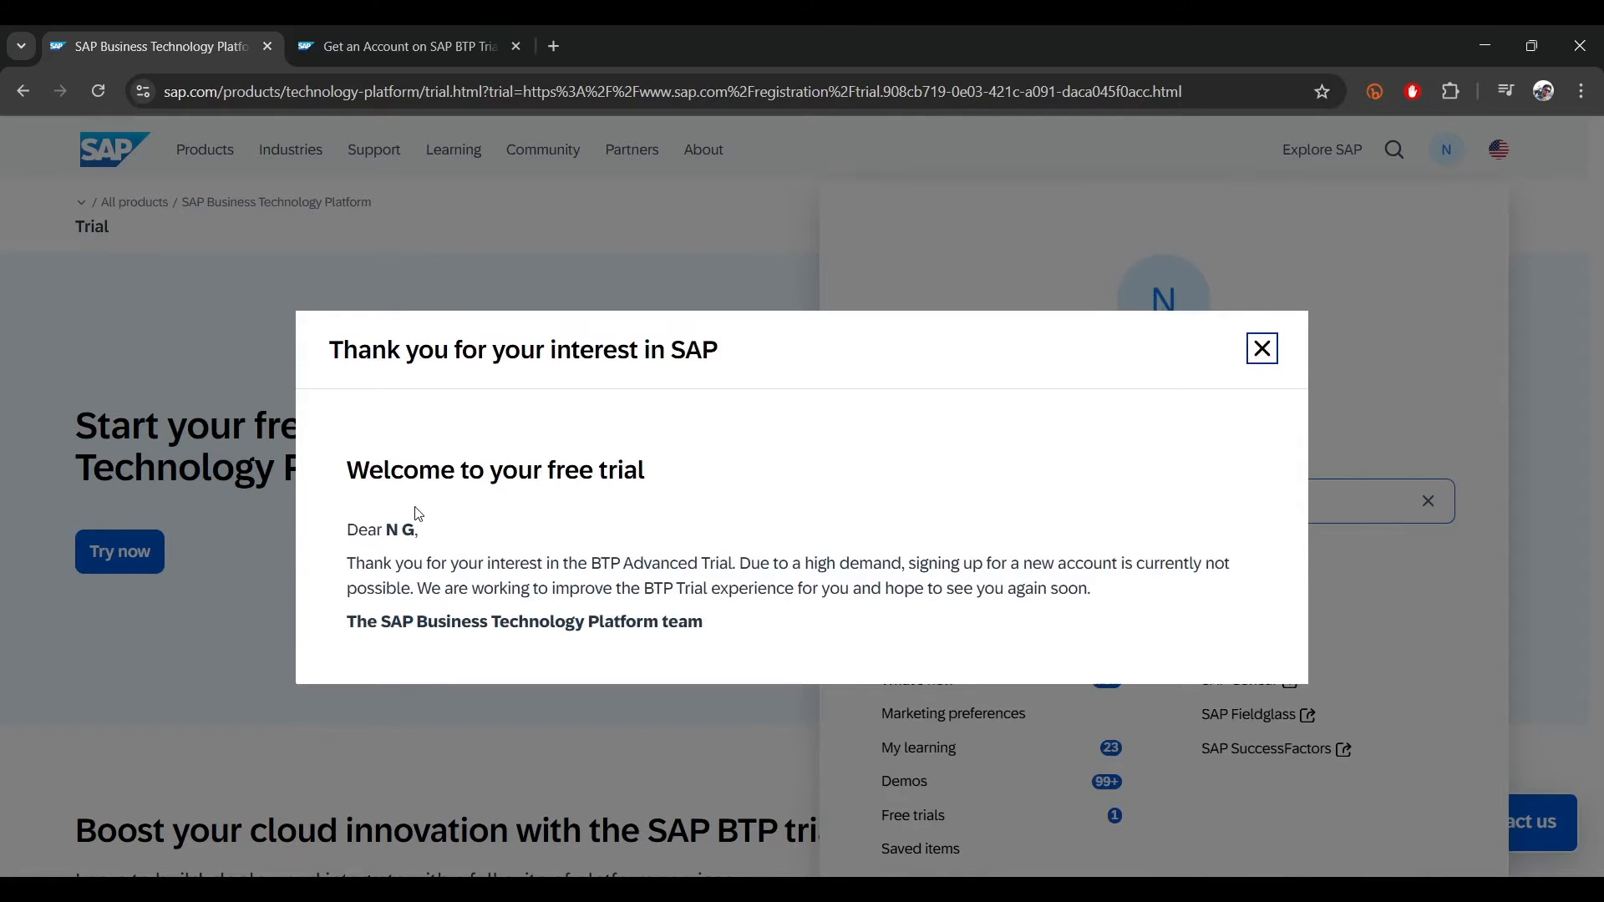
left_click(1261, 349)
- Open the trial cockpit link from the tutorial's "Access the SAP BTP cockpit" step in a separate browser tab
left_click(365, 42)
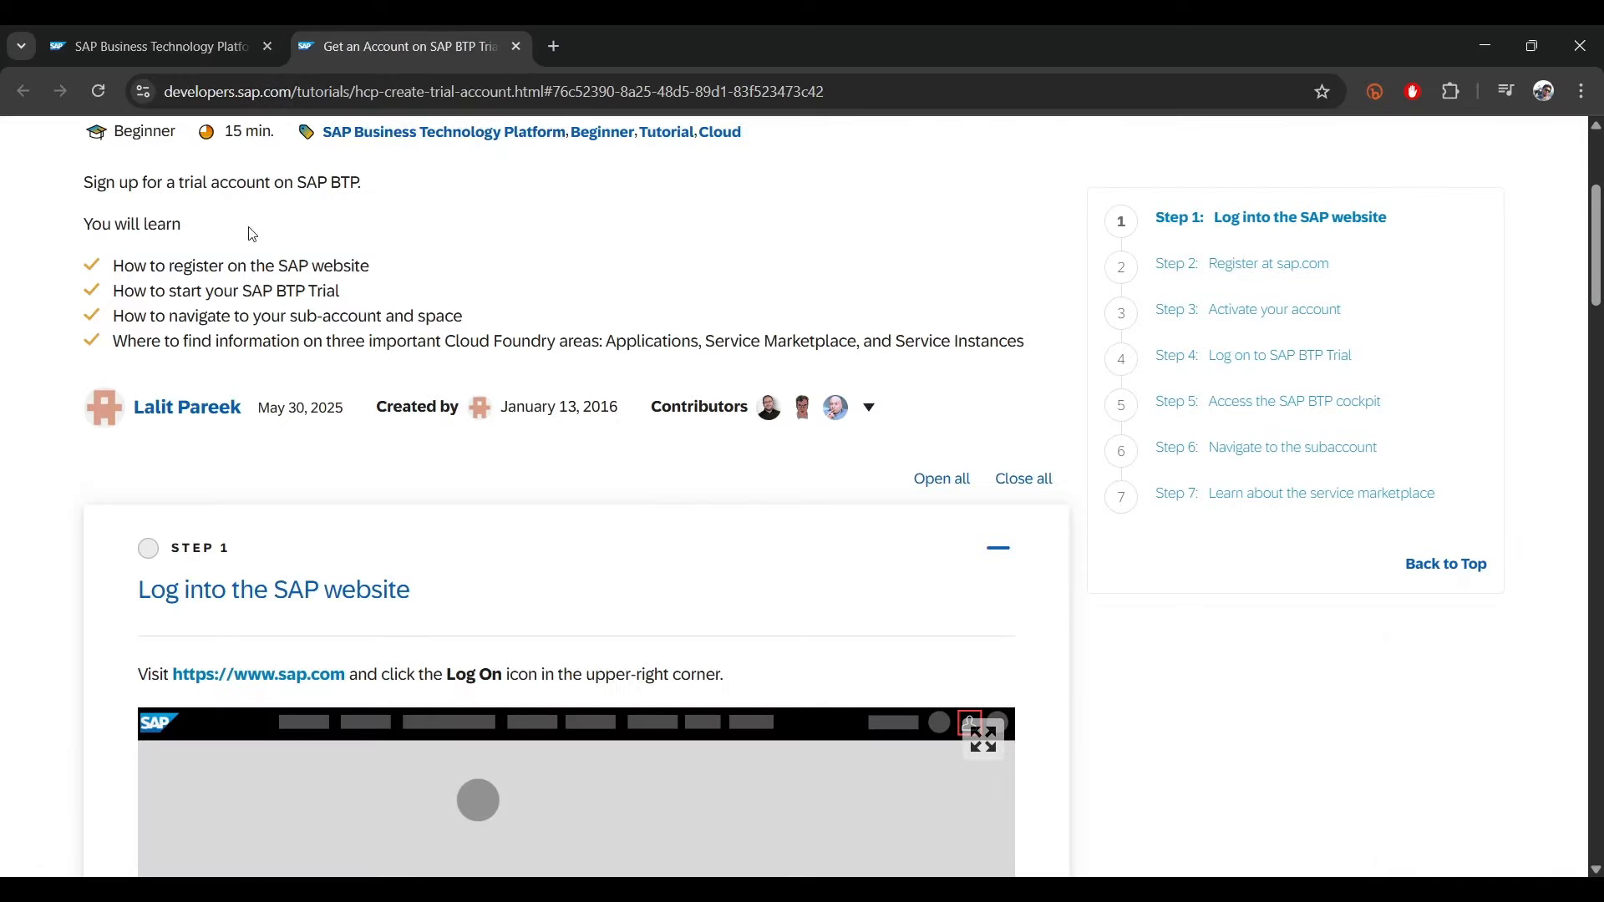
scroll(209, 660, "down", 8)
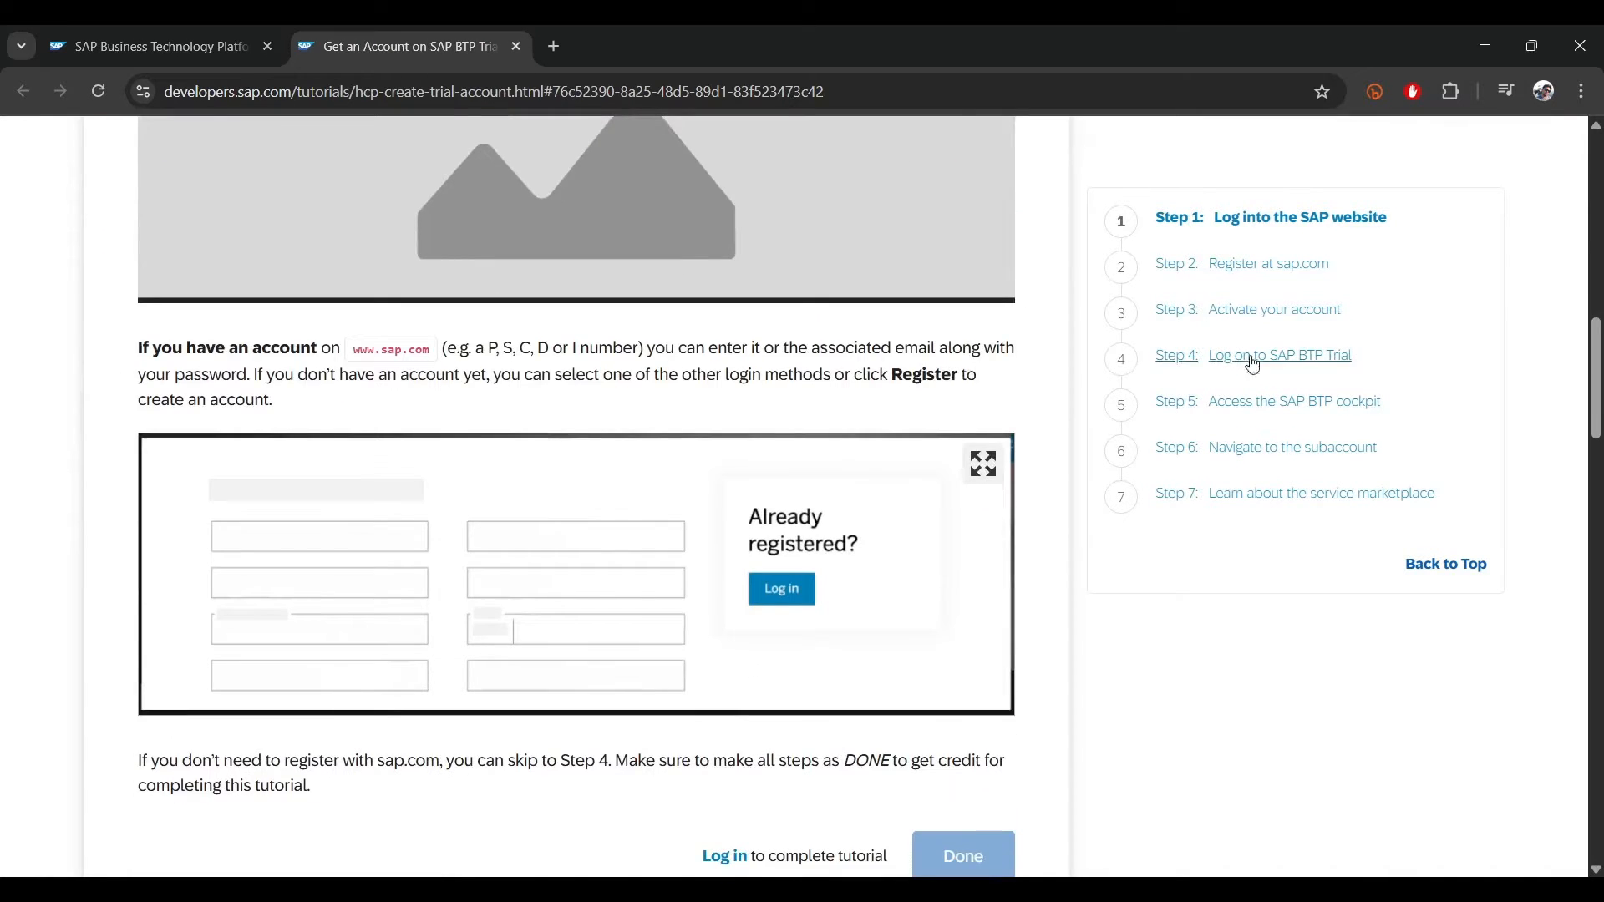
left_click(1294, 407)
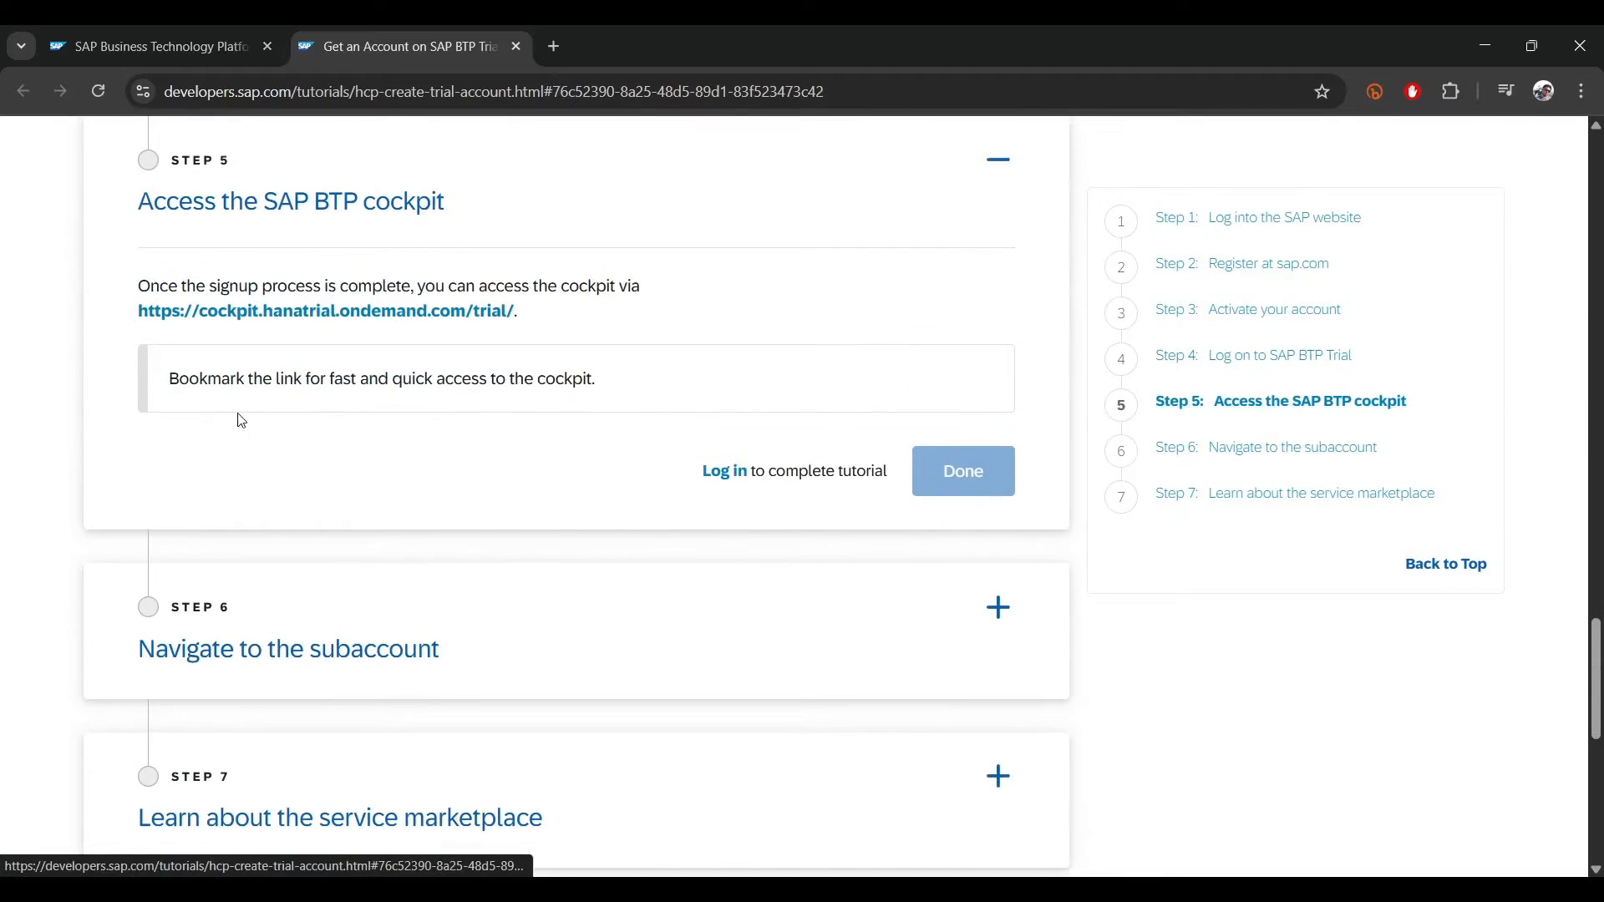
middle_click(324, 311)
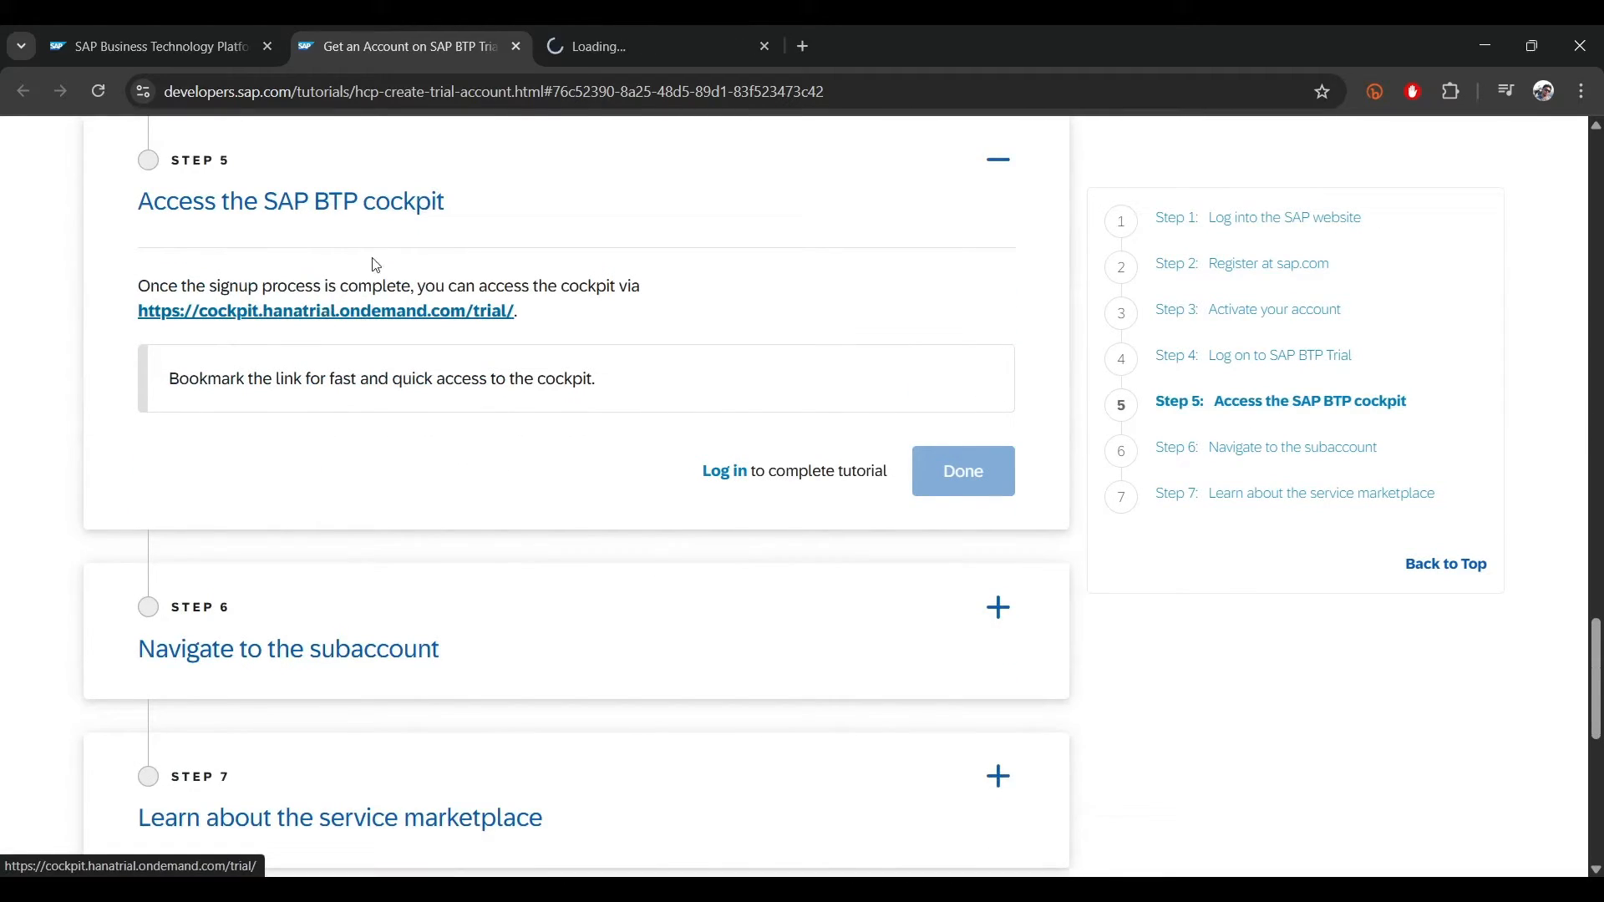
left_click(599, 52)
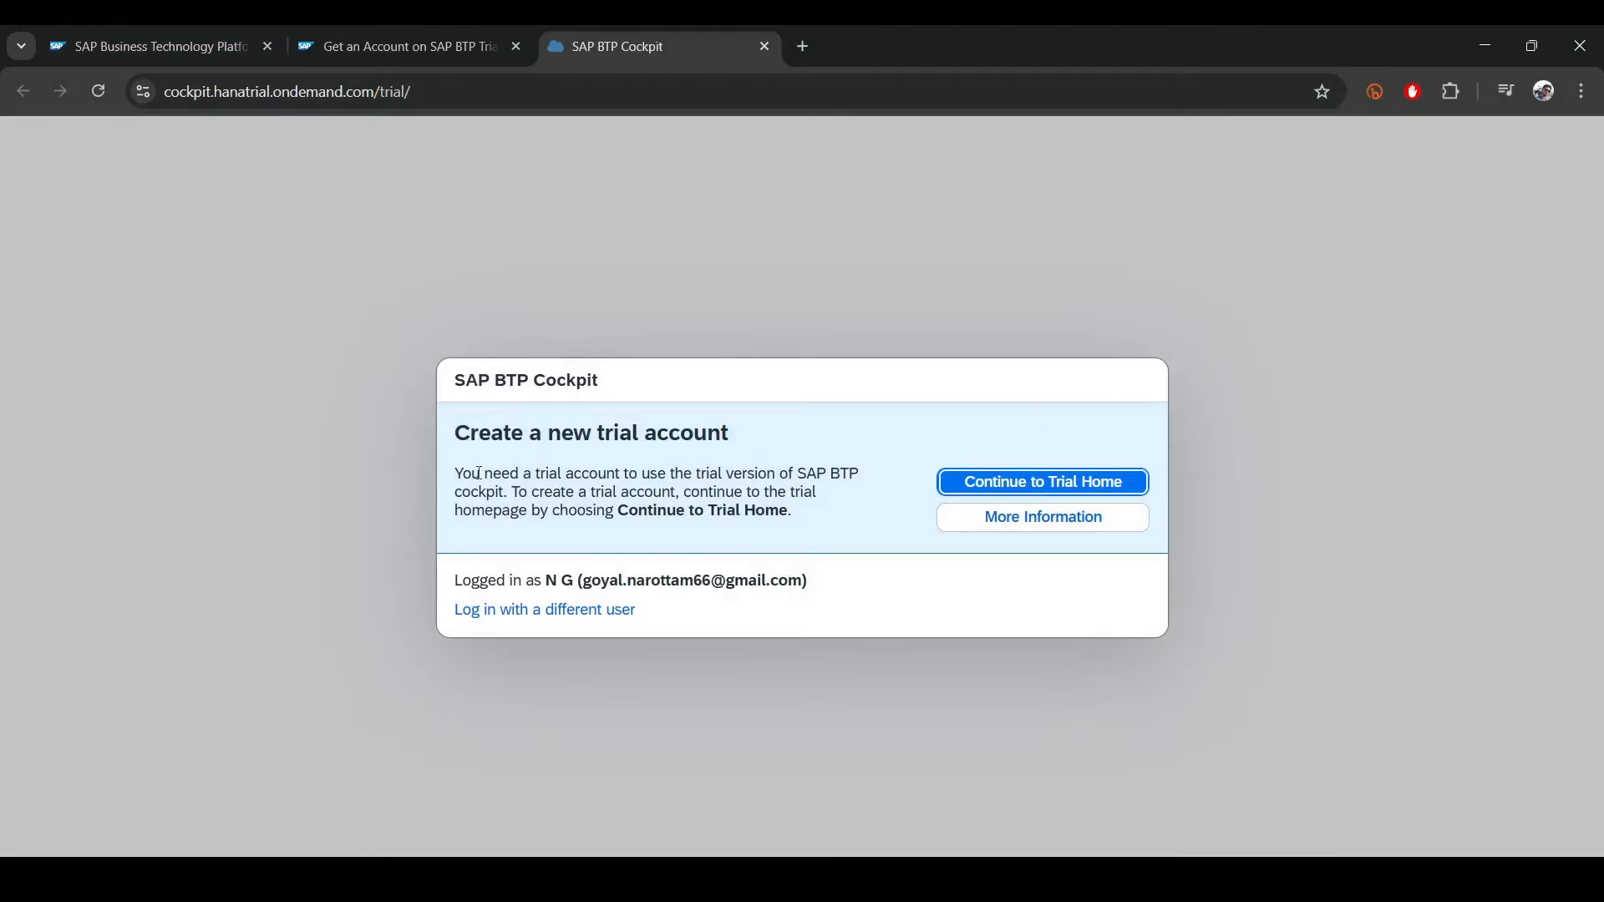
- Continue to Trial Home and create the trial account in the US East (VA) - AWS region
left_click(1056, 487)
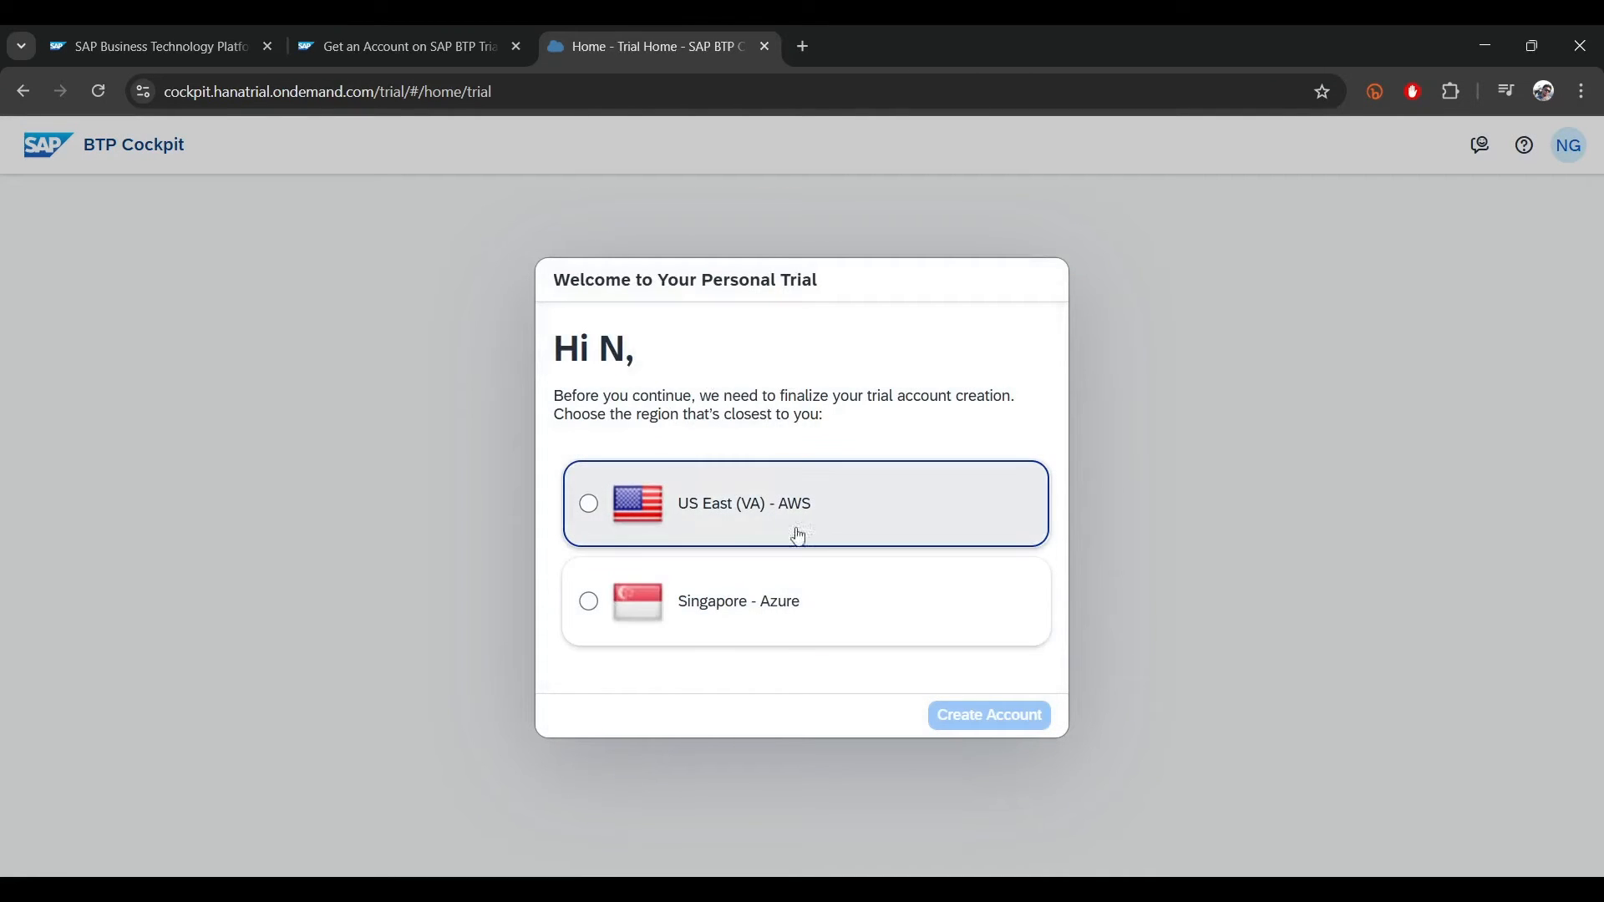
left_click(697, 514)
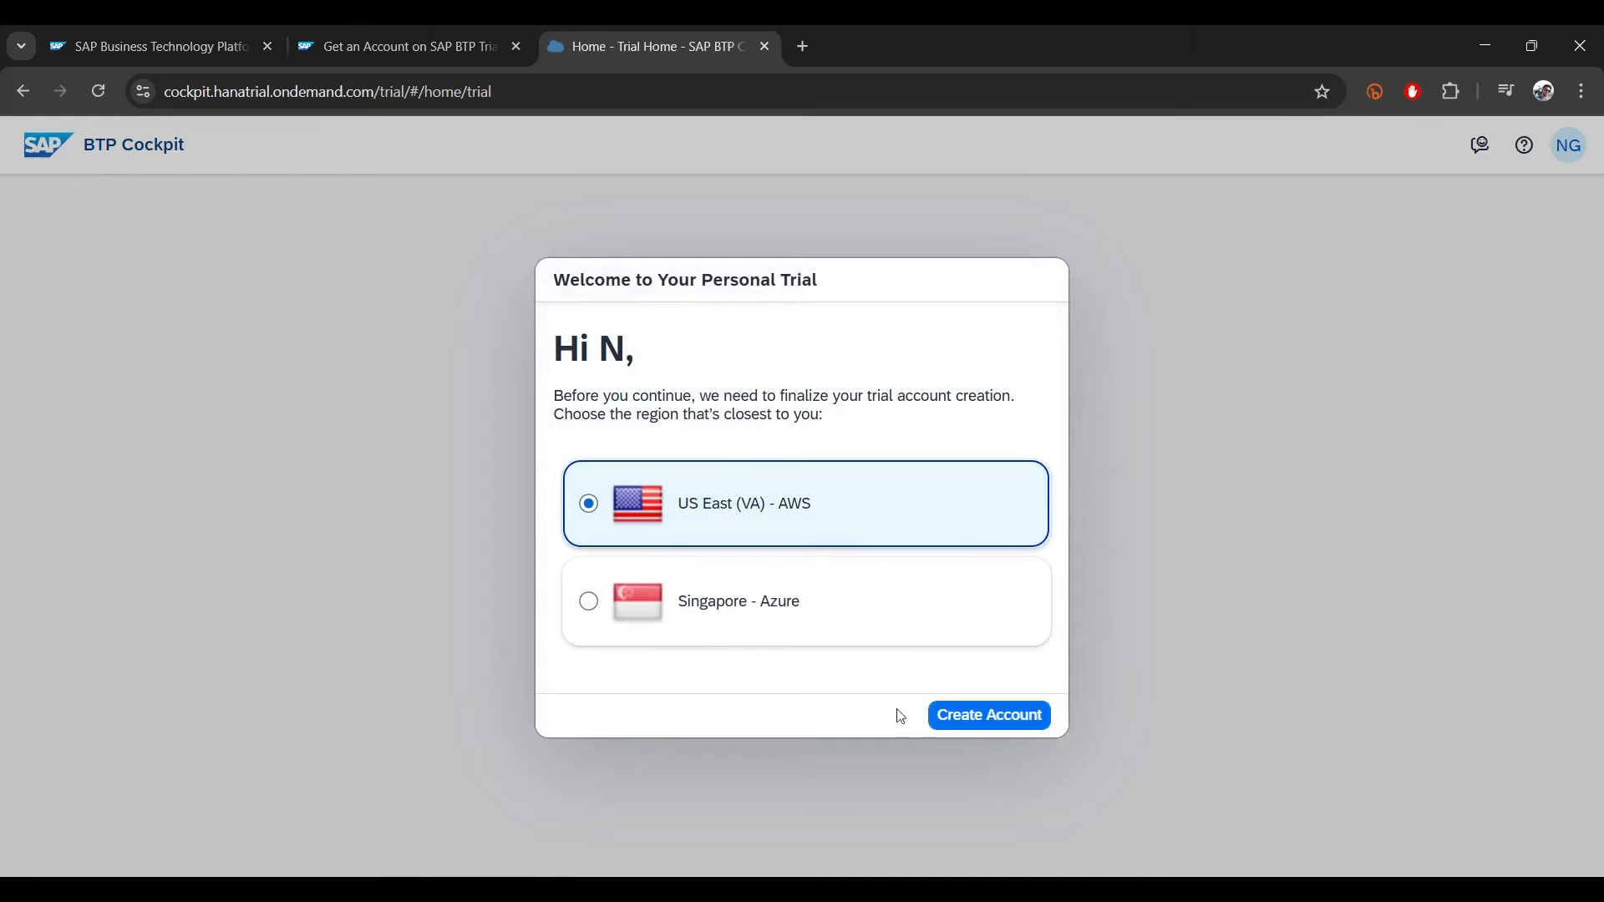
left_click(1003, 716)
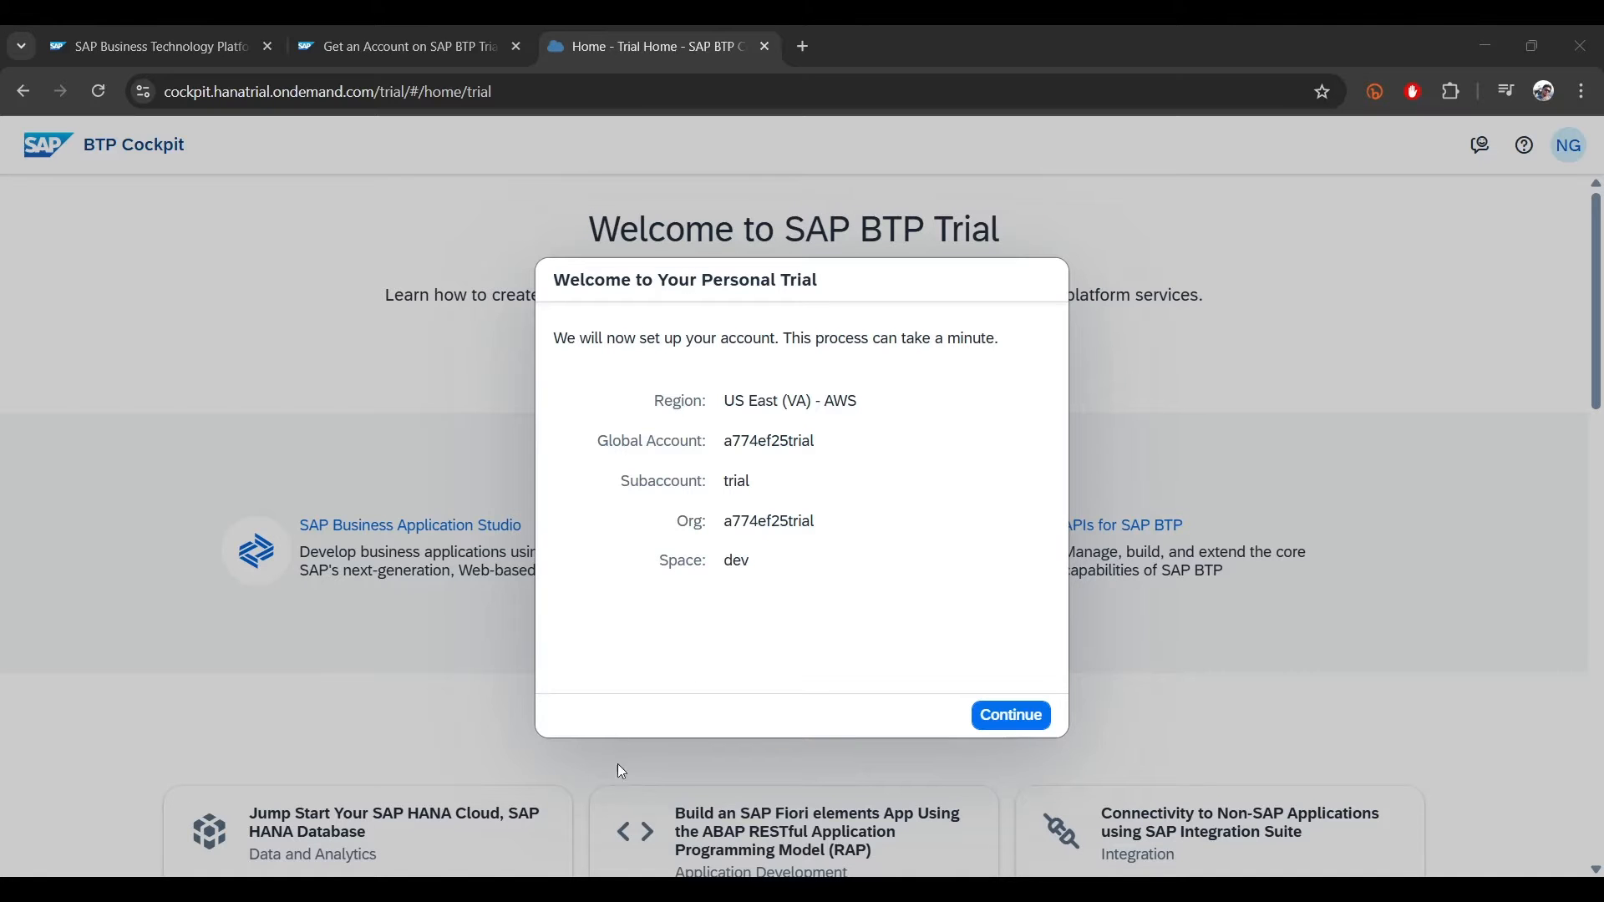
left_click(1023, 715)
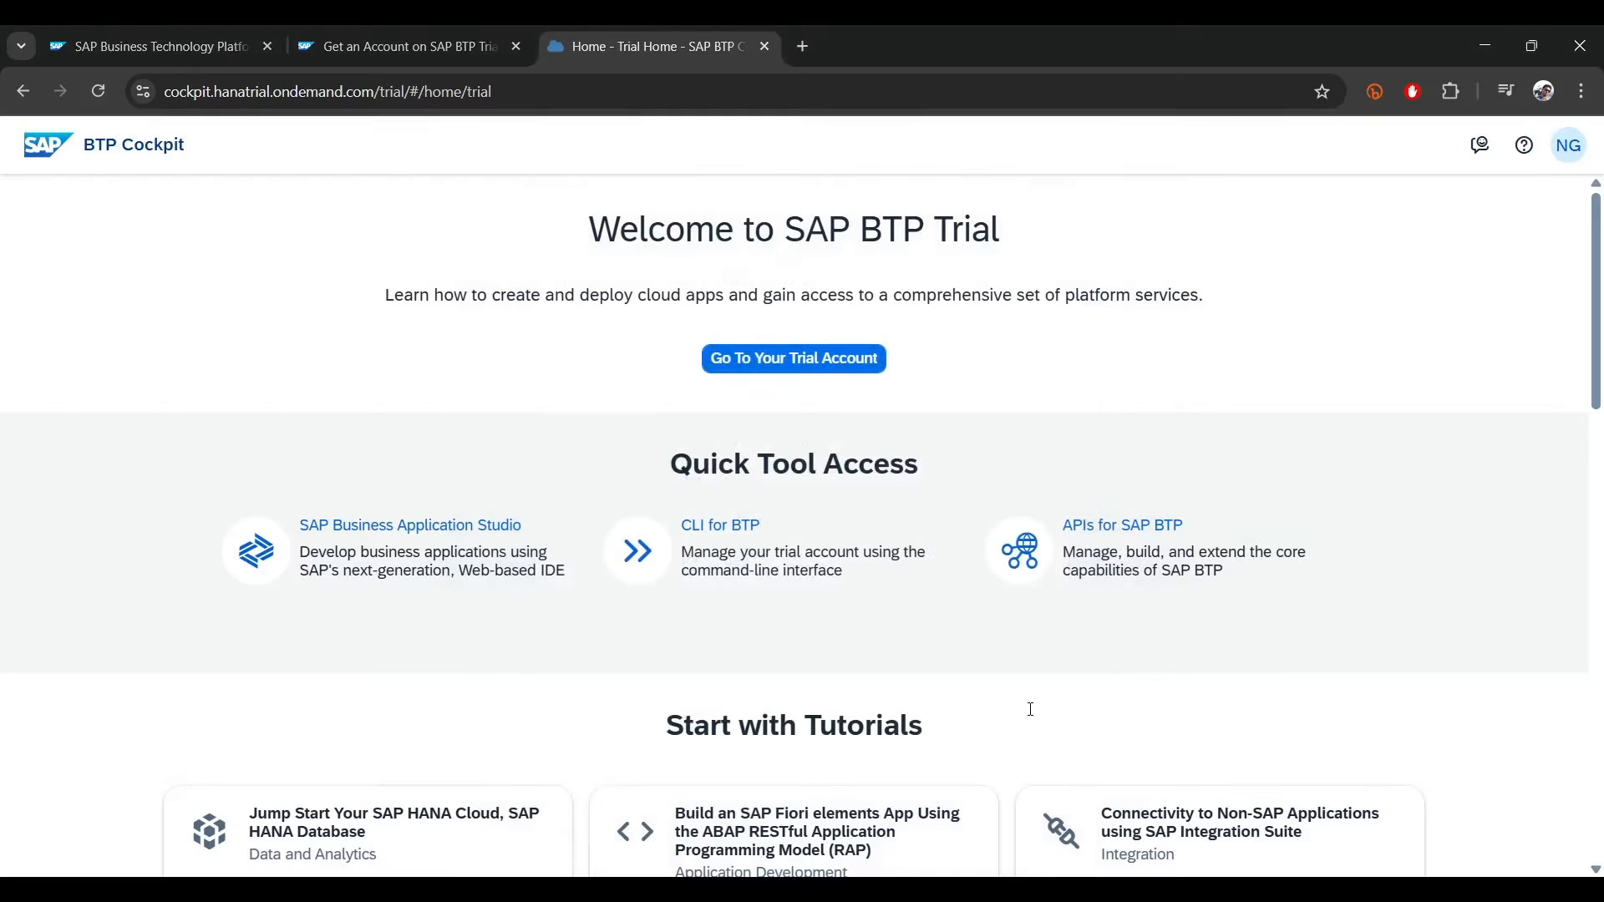
- Go to the trial account, open the trial subaccount, and check its remaining trial period and overview
left_click(774, 366)
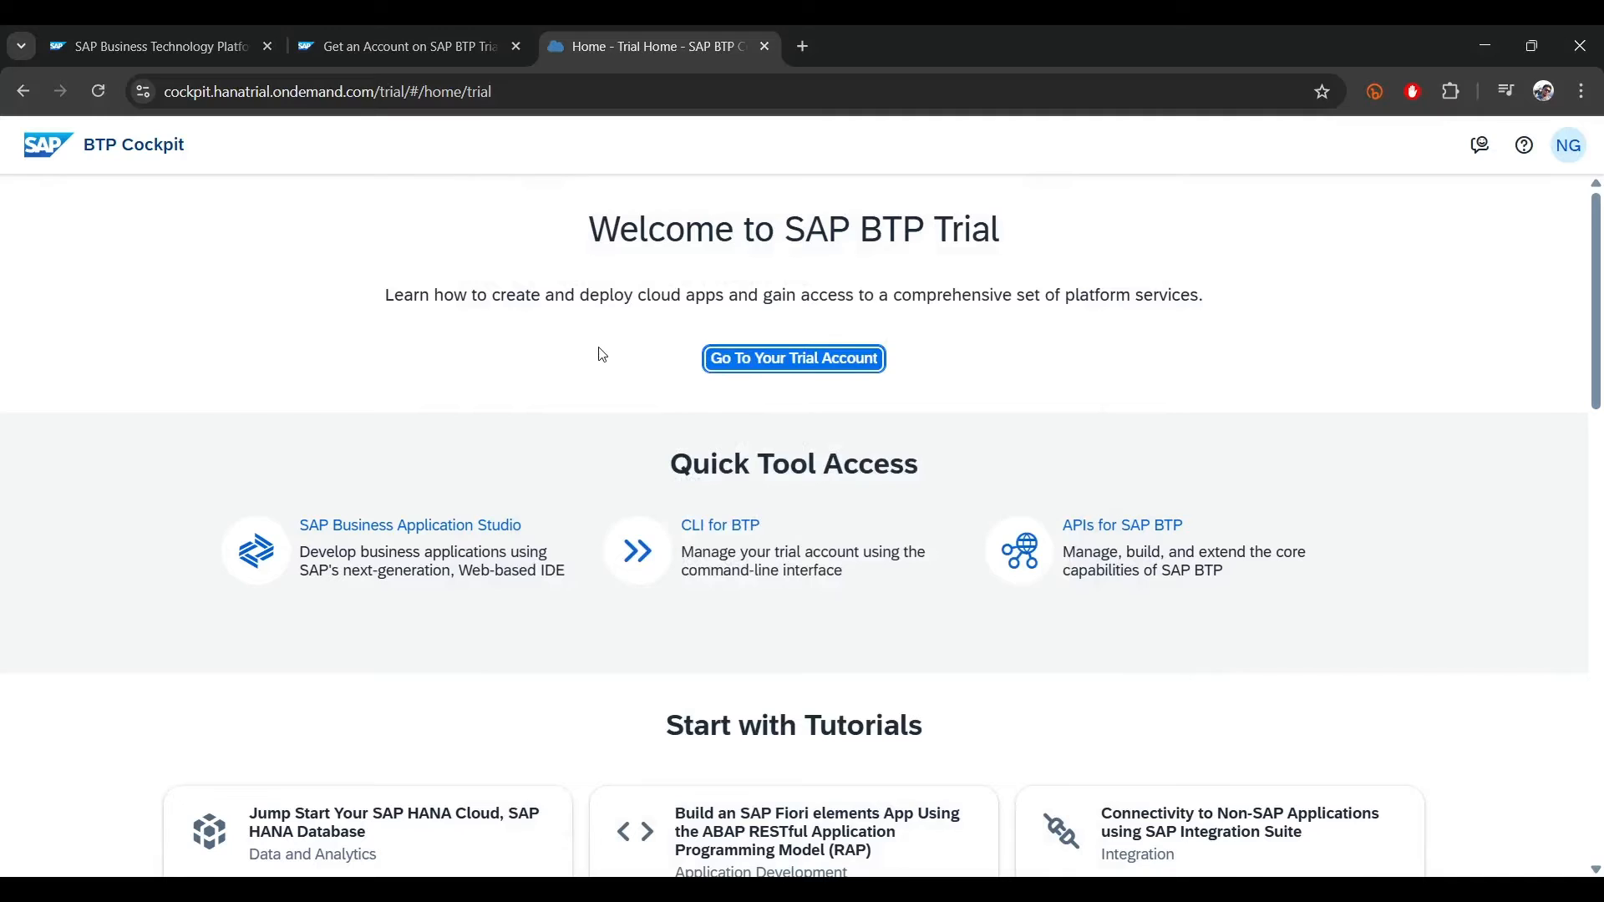
left_click(785, 361)
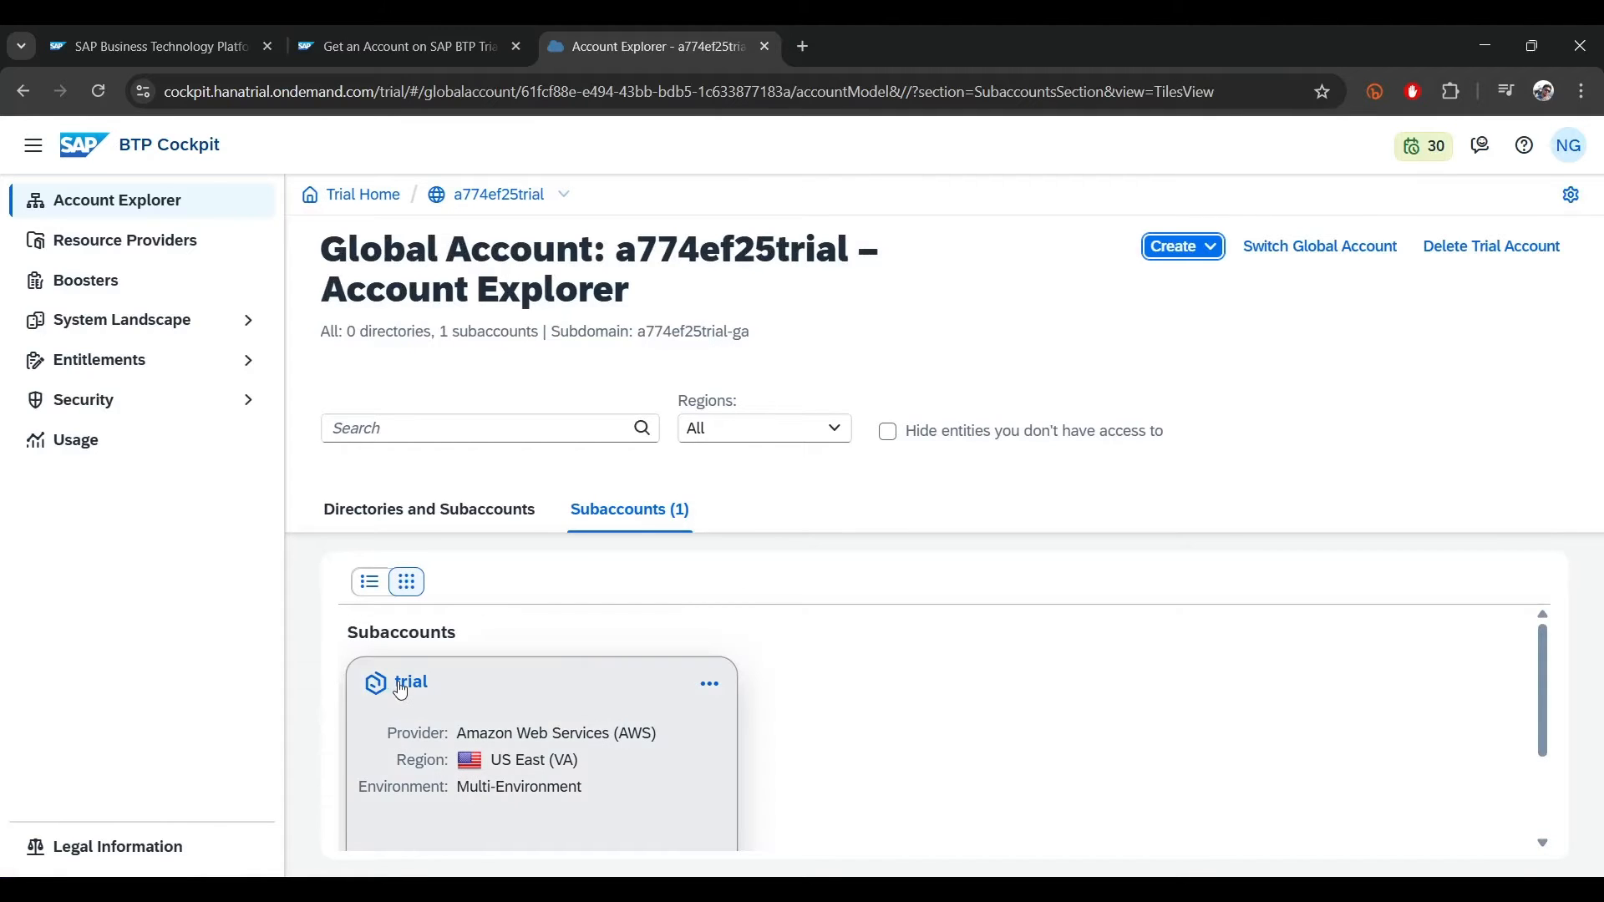
left_click(402, 687)
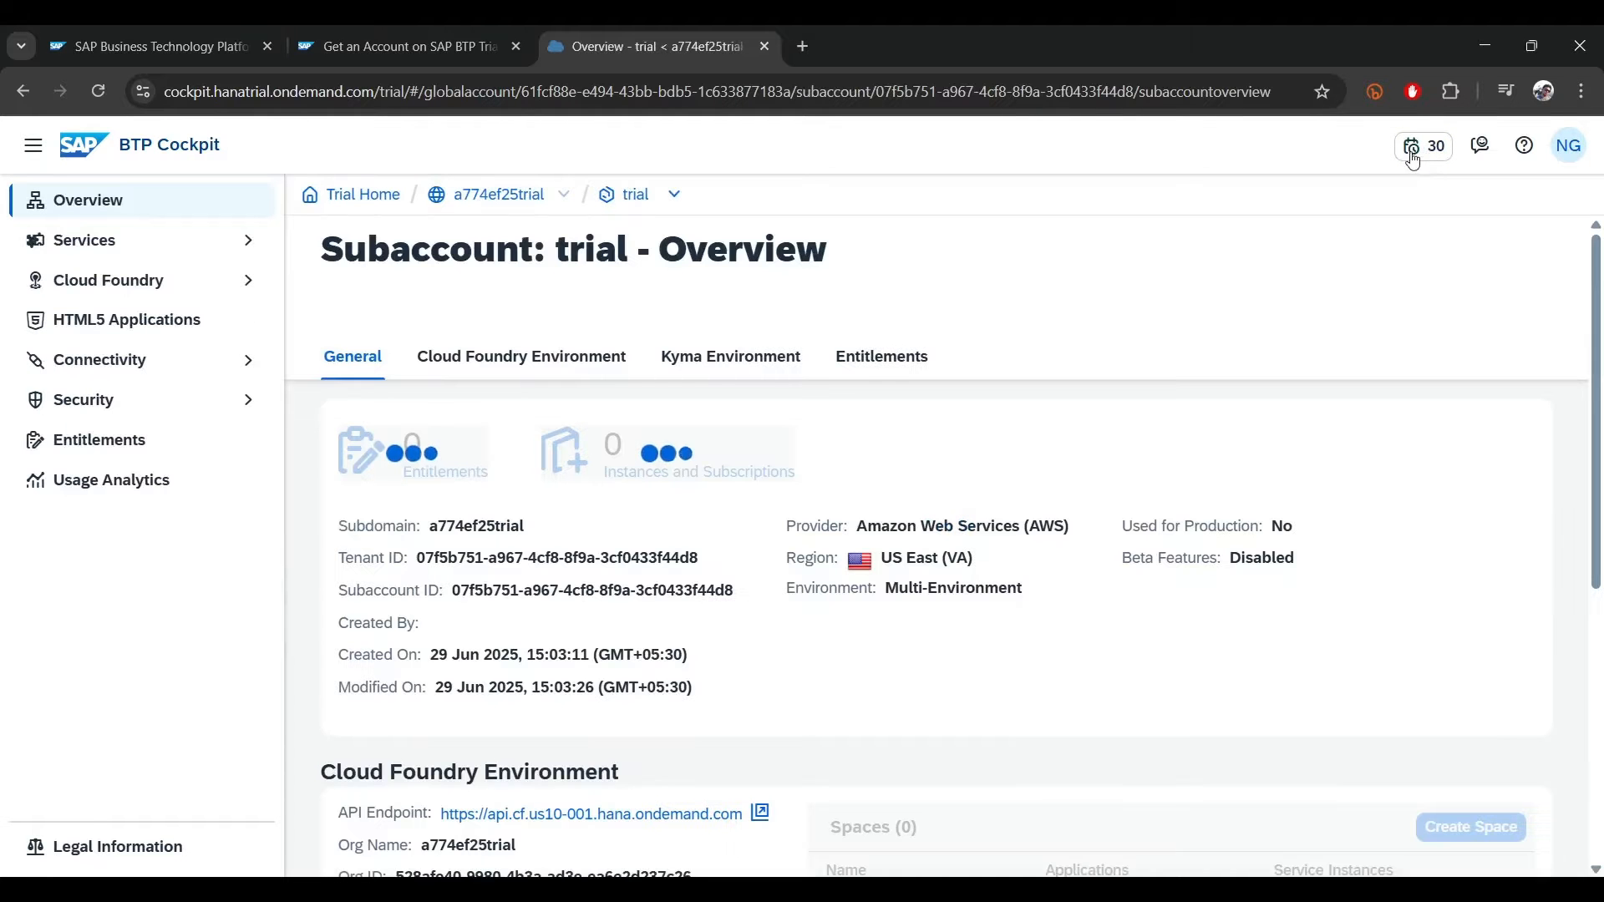
mouse_move(1418, 156)
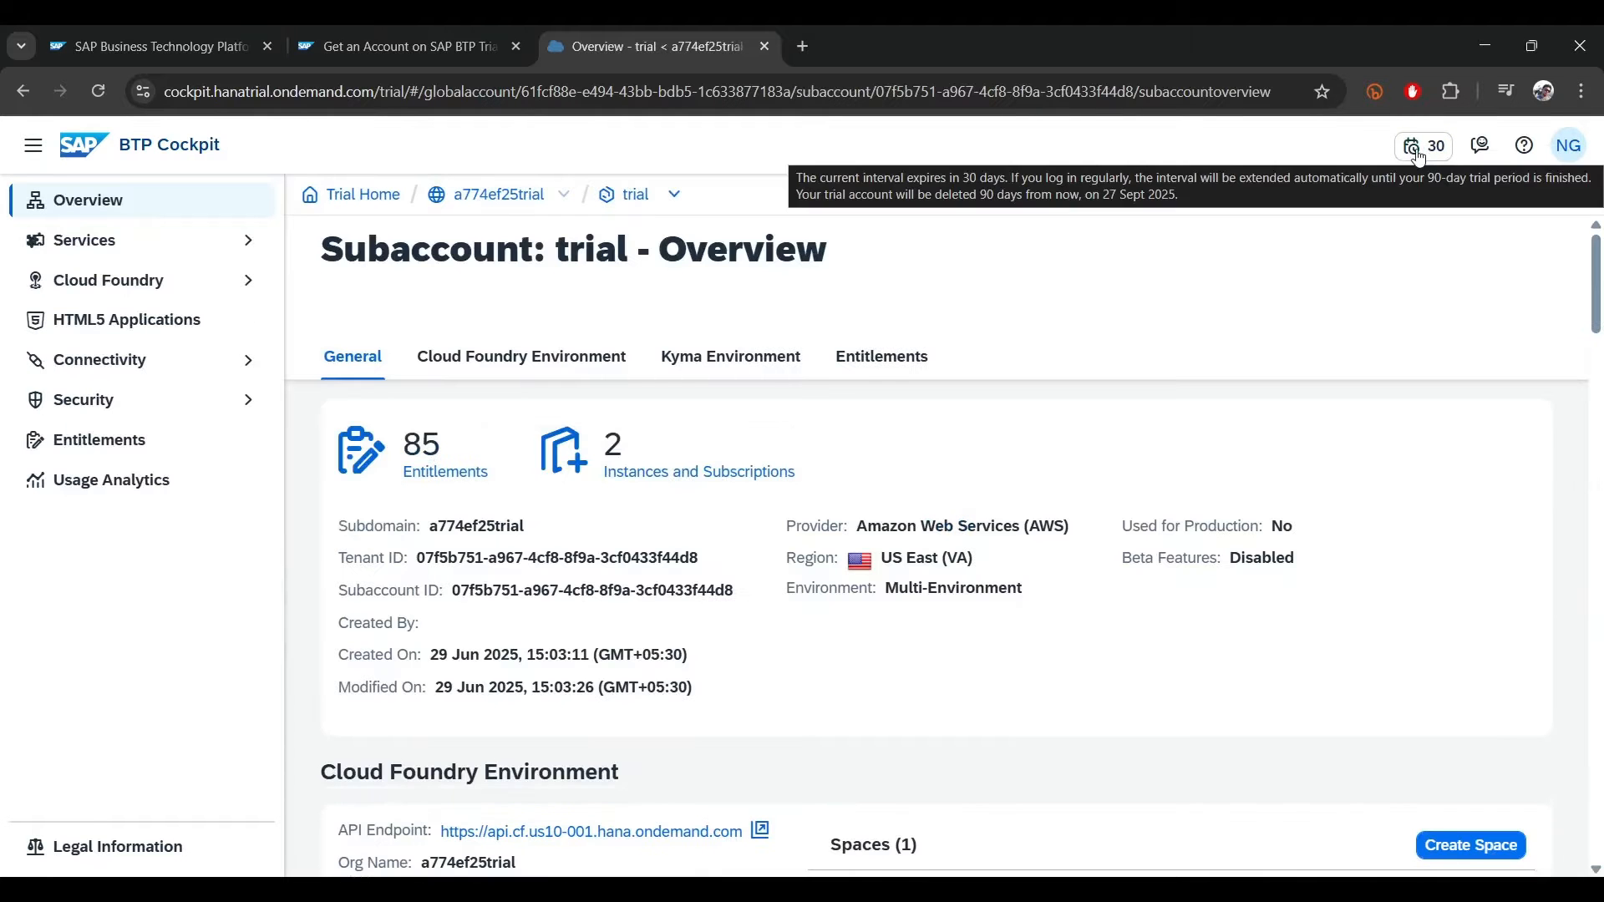
scroll(458, 718, "down", 10)
scroll(458, 718, "up", 10)
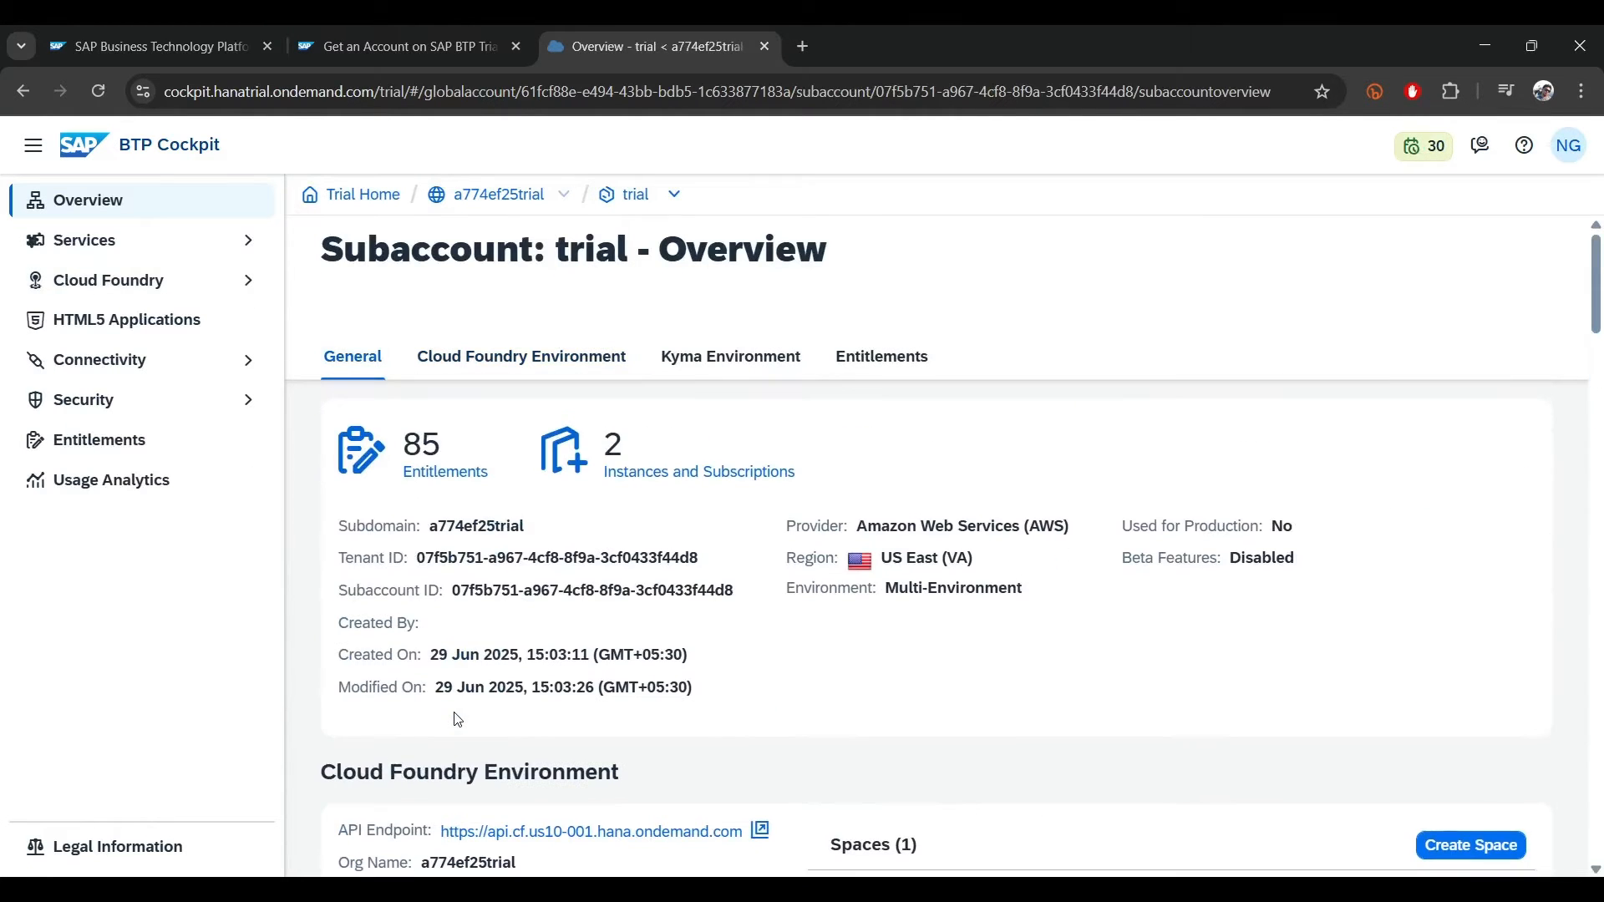
- Review the trial subaccount's Instances and Subscriptions
left_click(81, 240)
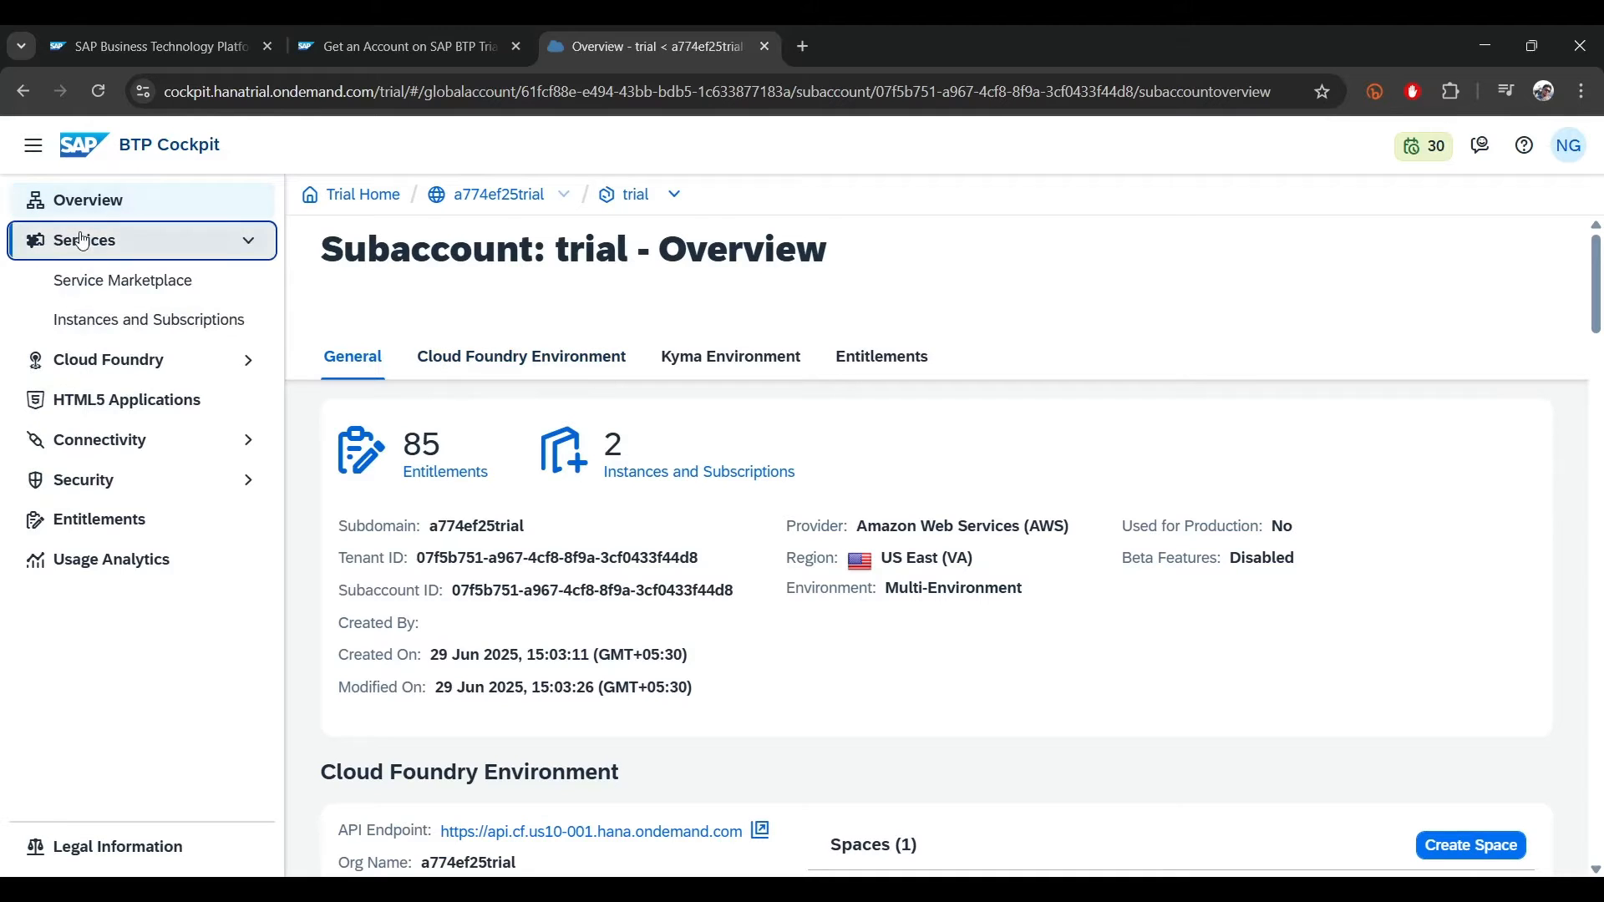
left_click(104, 326)
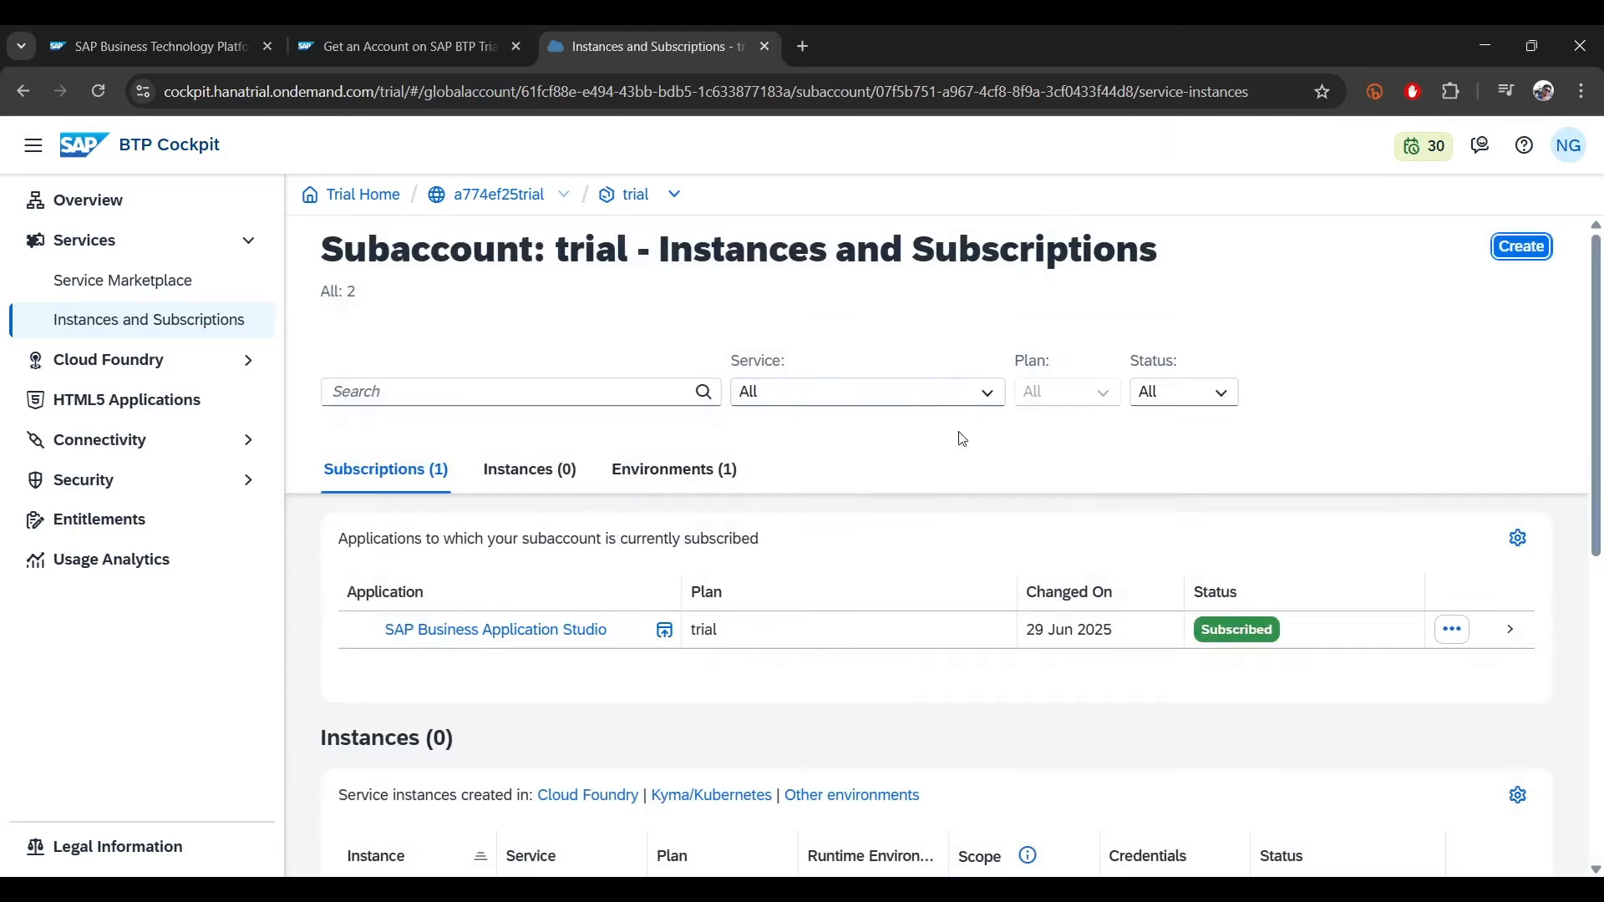
scroll(930, 602, "down", 5)
scroll(931, 602, "up", 5)
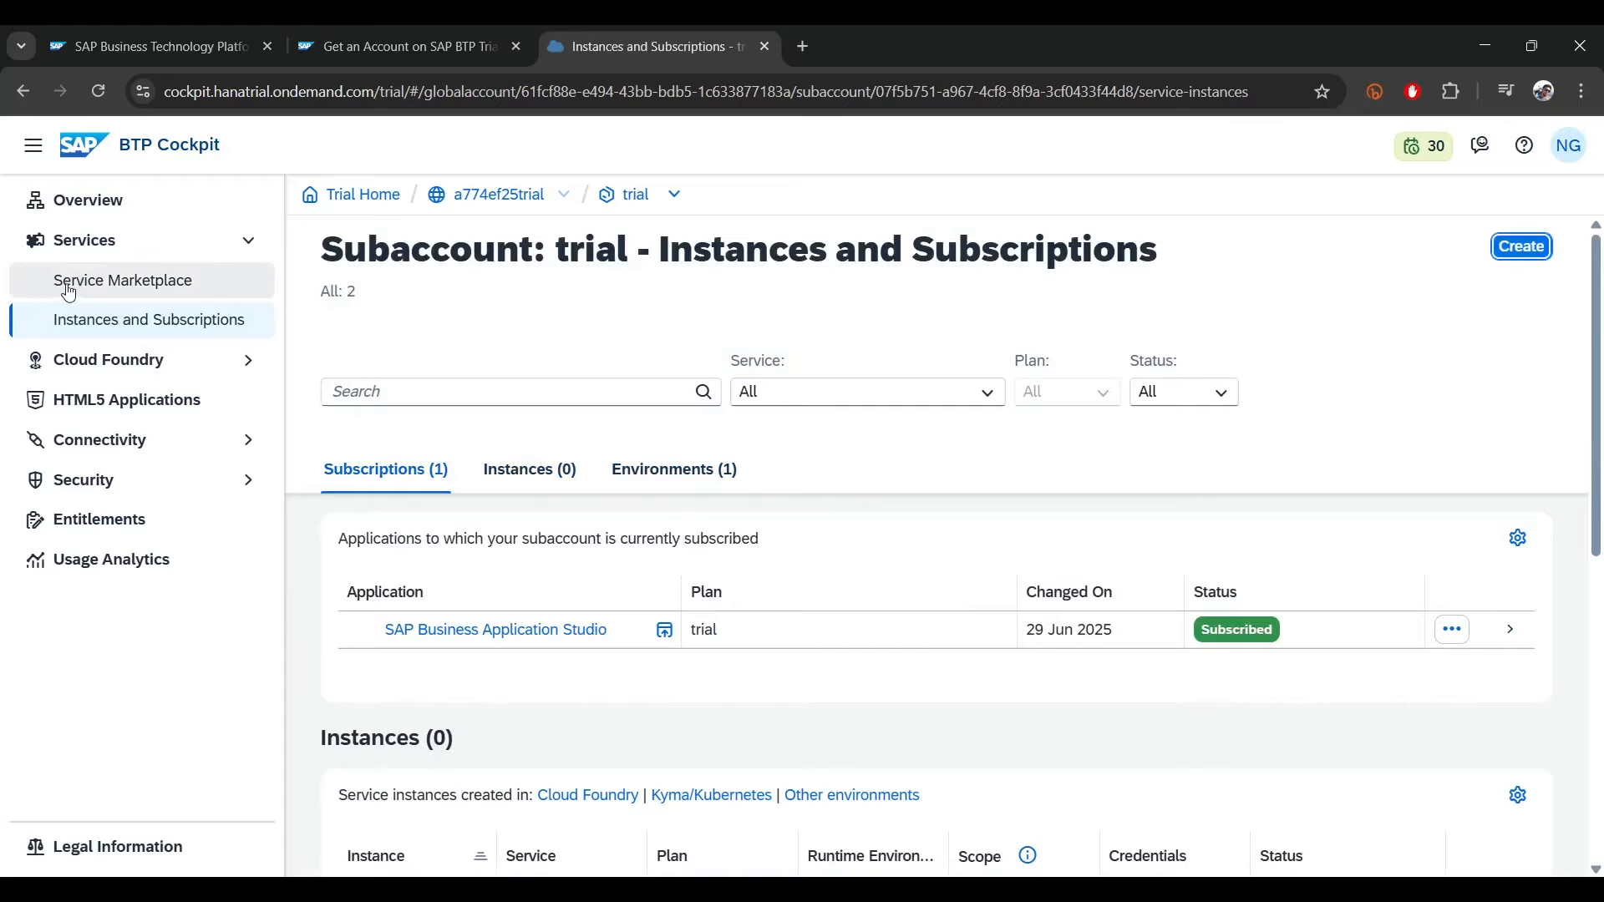
- Search the subaccount's Service Marketplace for "integr", examine the Integration services, and clear the search
left_click(106, 294)
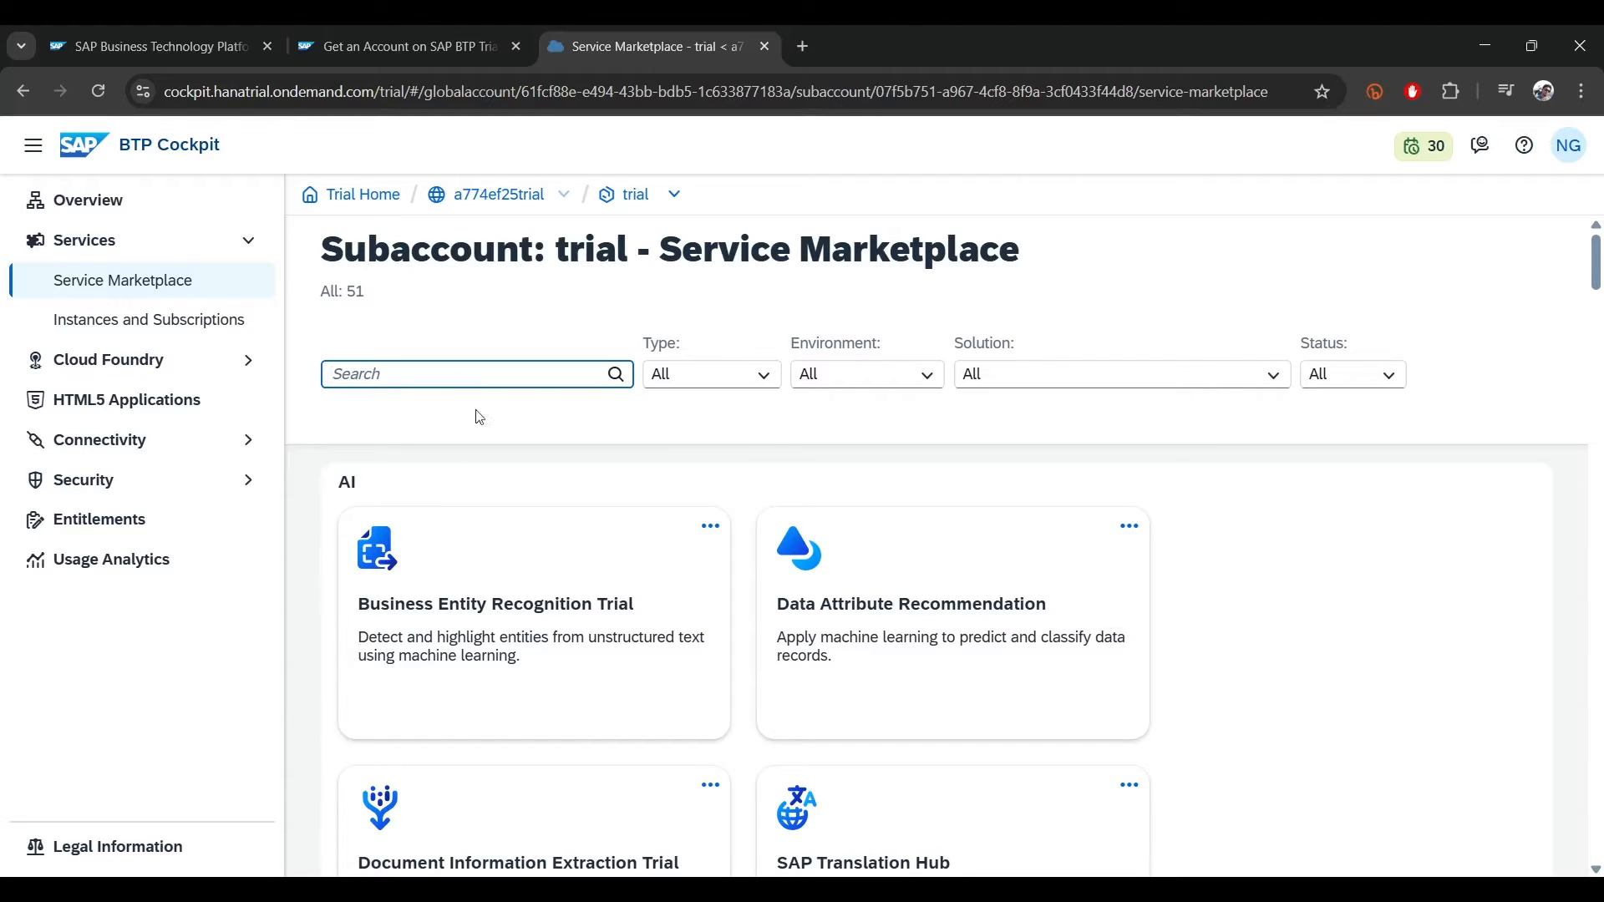
type("inter")
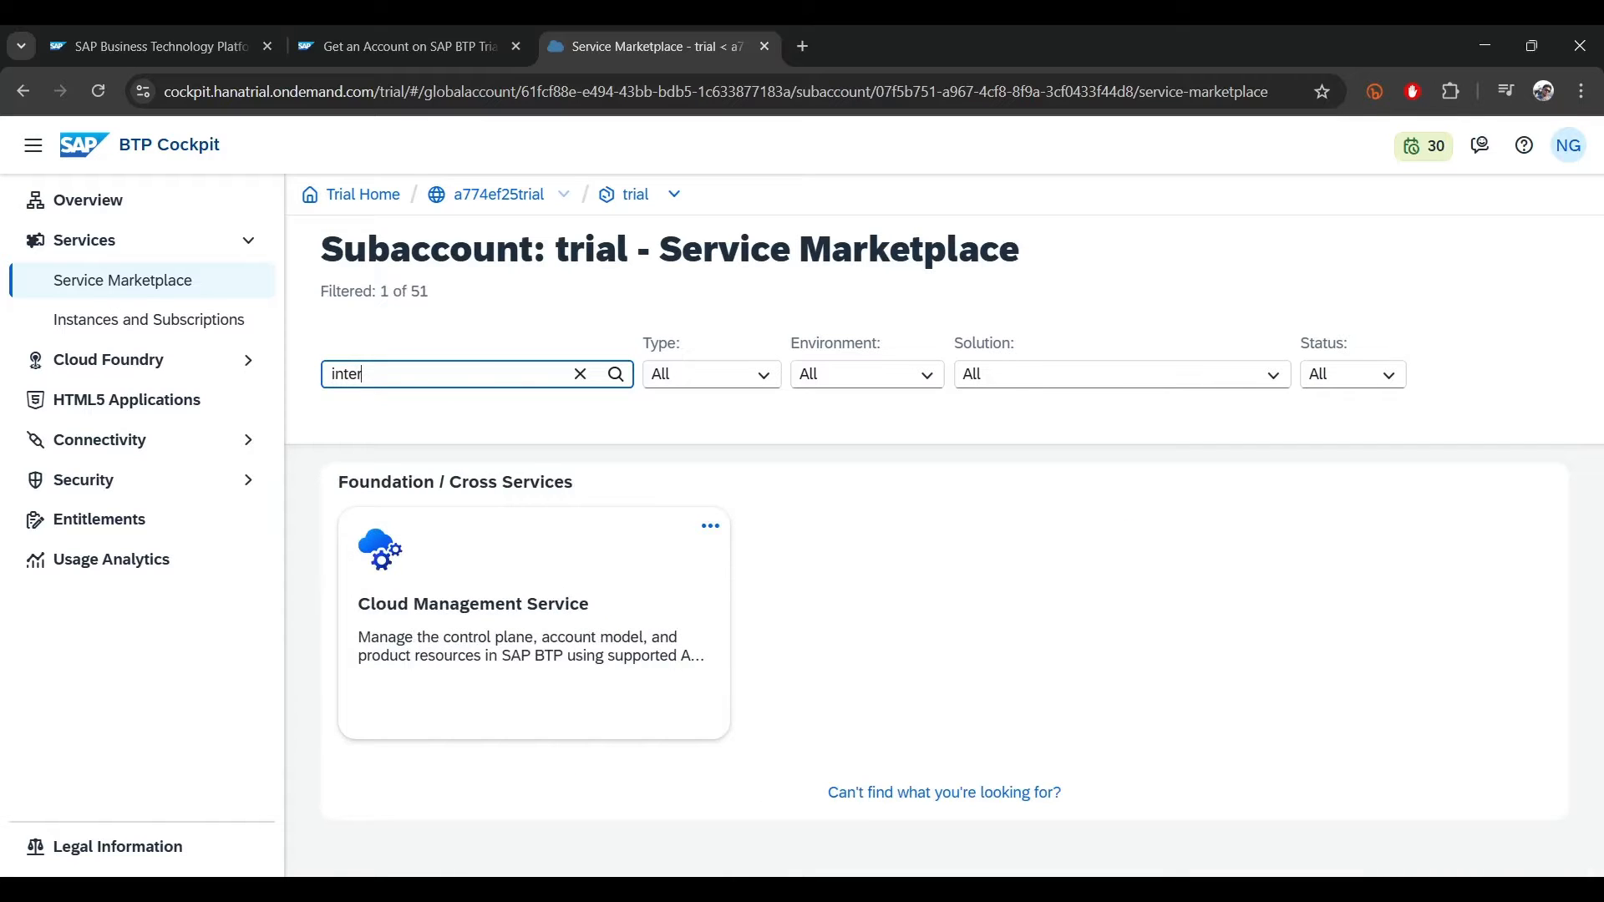
key("BackSpace")
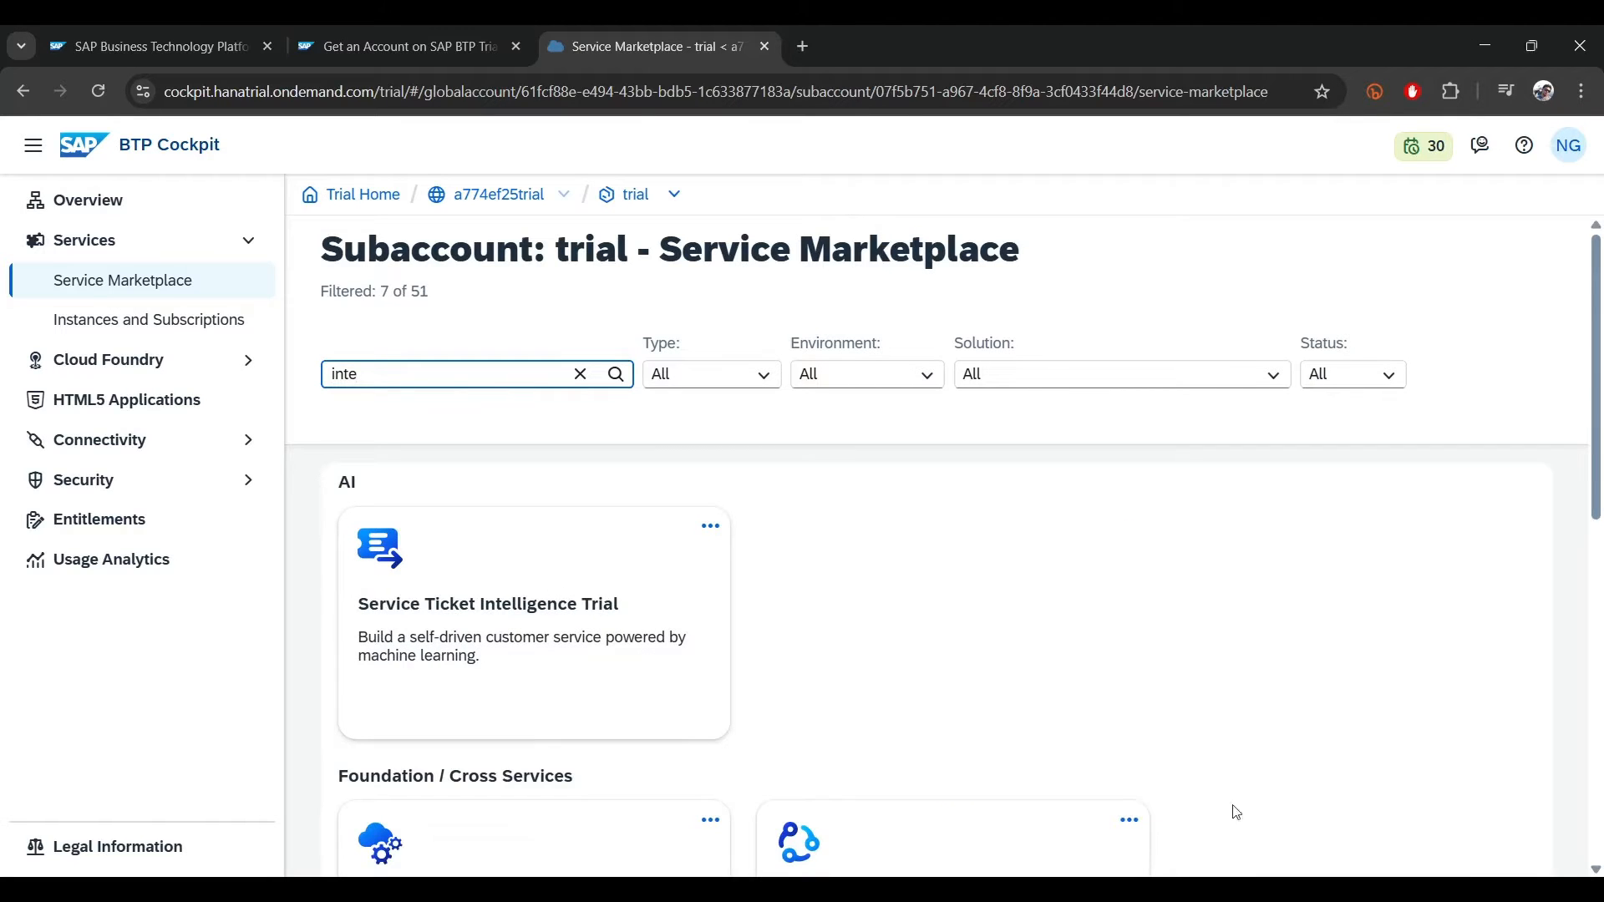
scroll(835, 769, "down", 1)
type("gr")
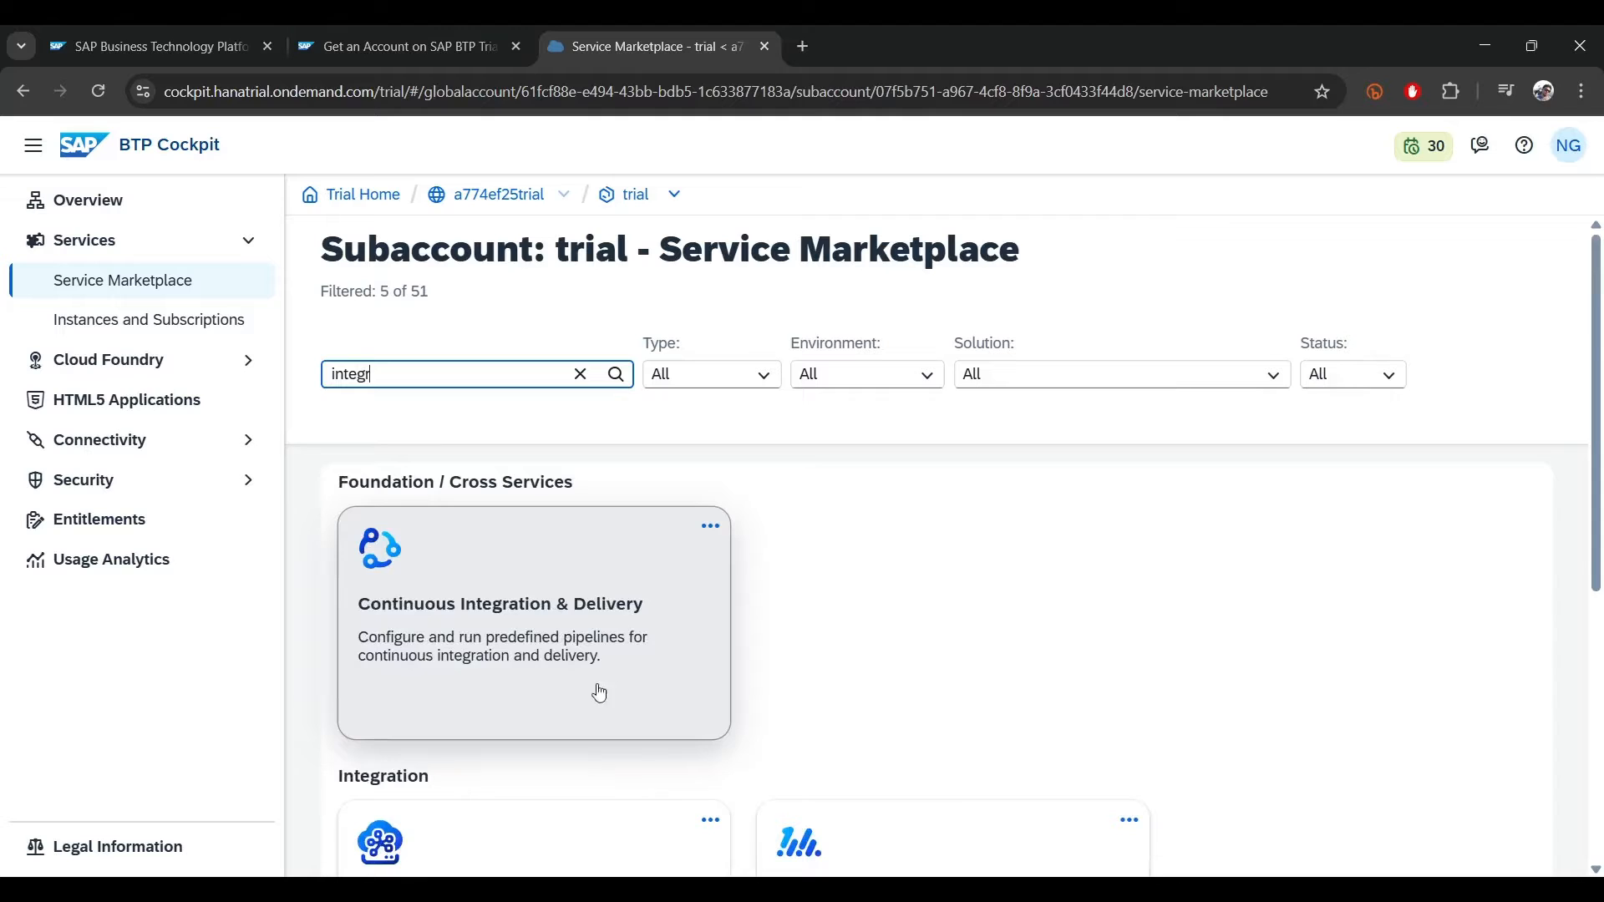
scroll(599, 693, "down", 3)
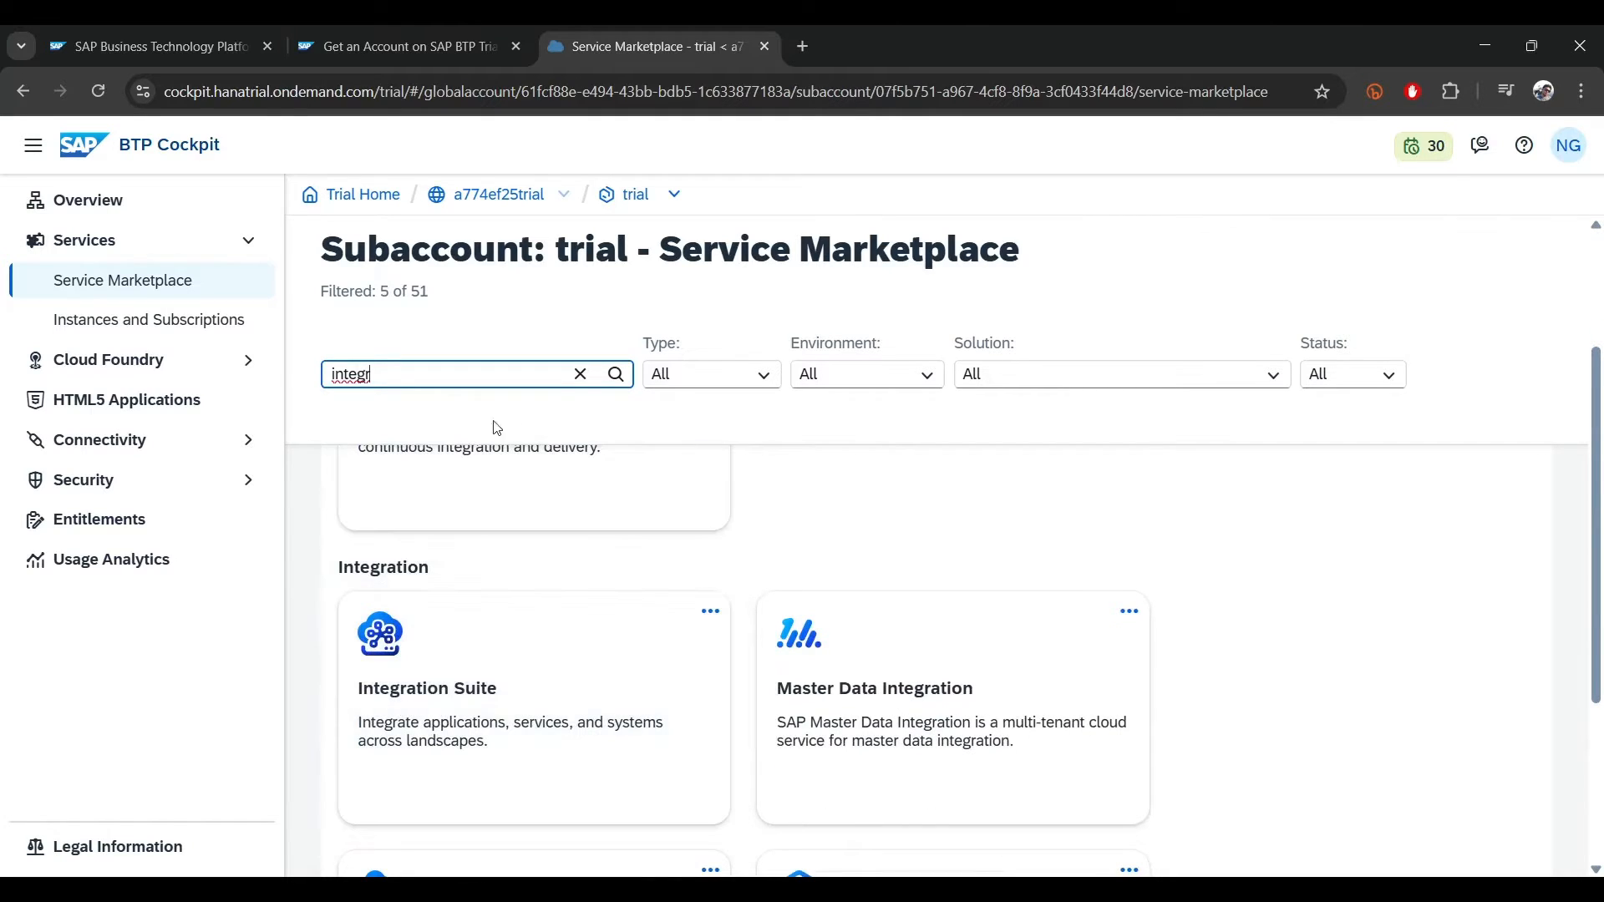
left_click(580, 375)
- Start adding service plans to the trial subaccount's entitlements and search the available services for "integ"
left_click(89, 521)
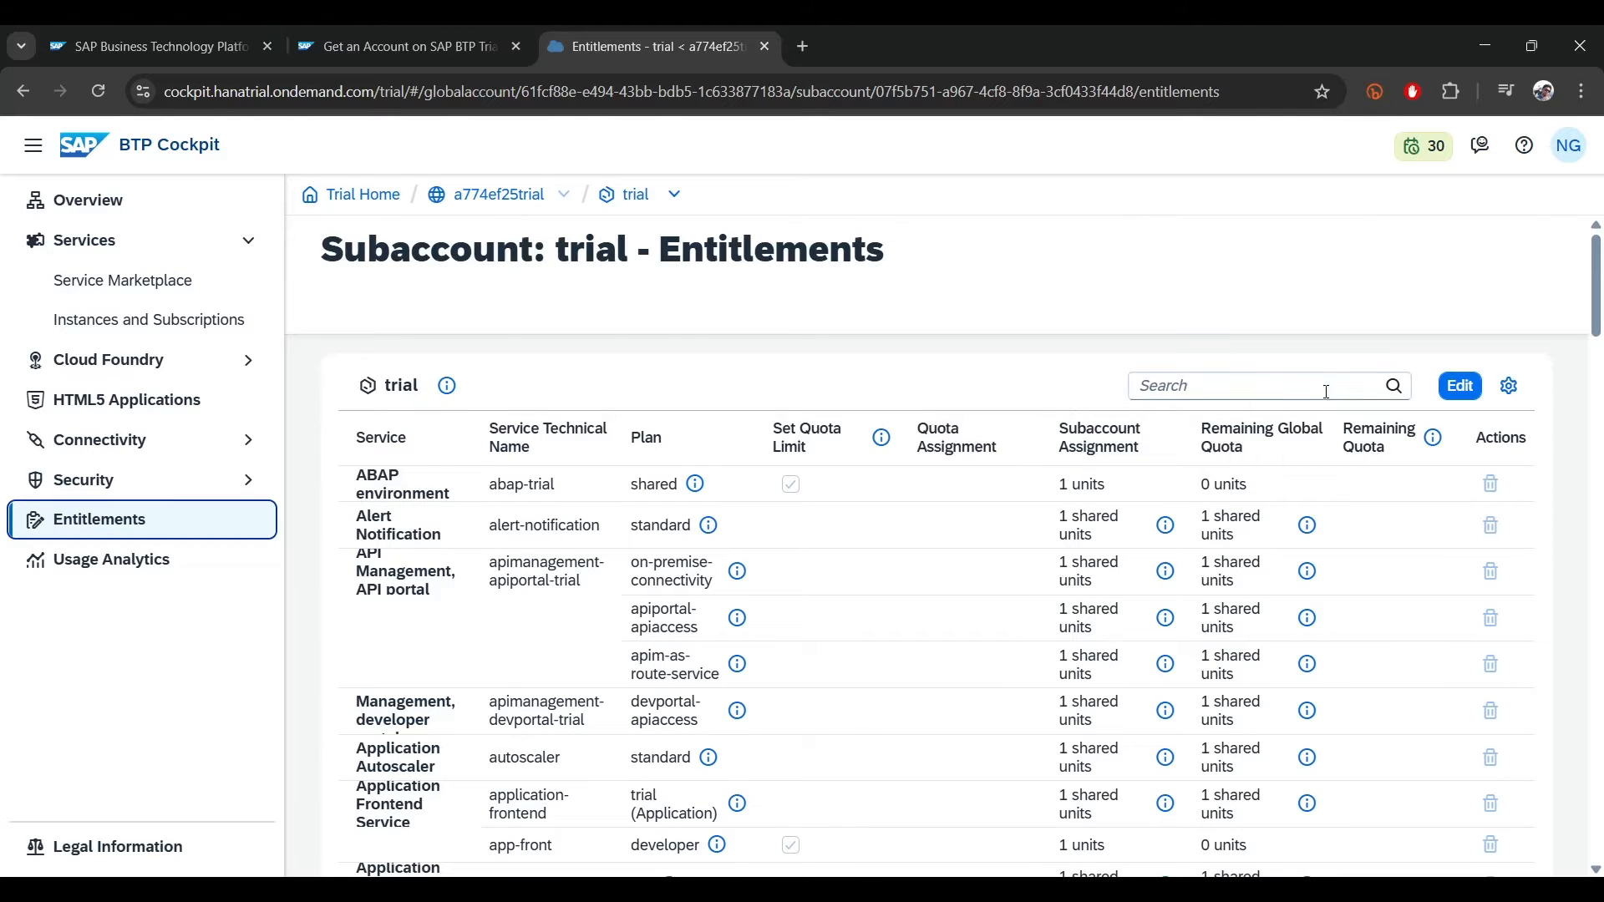
left_click(1462, 388)
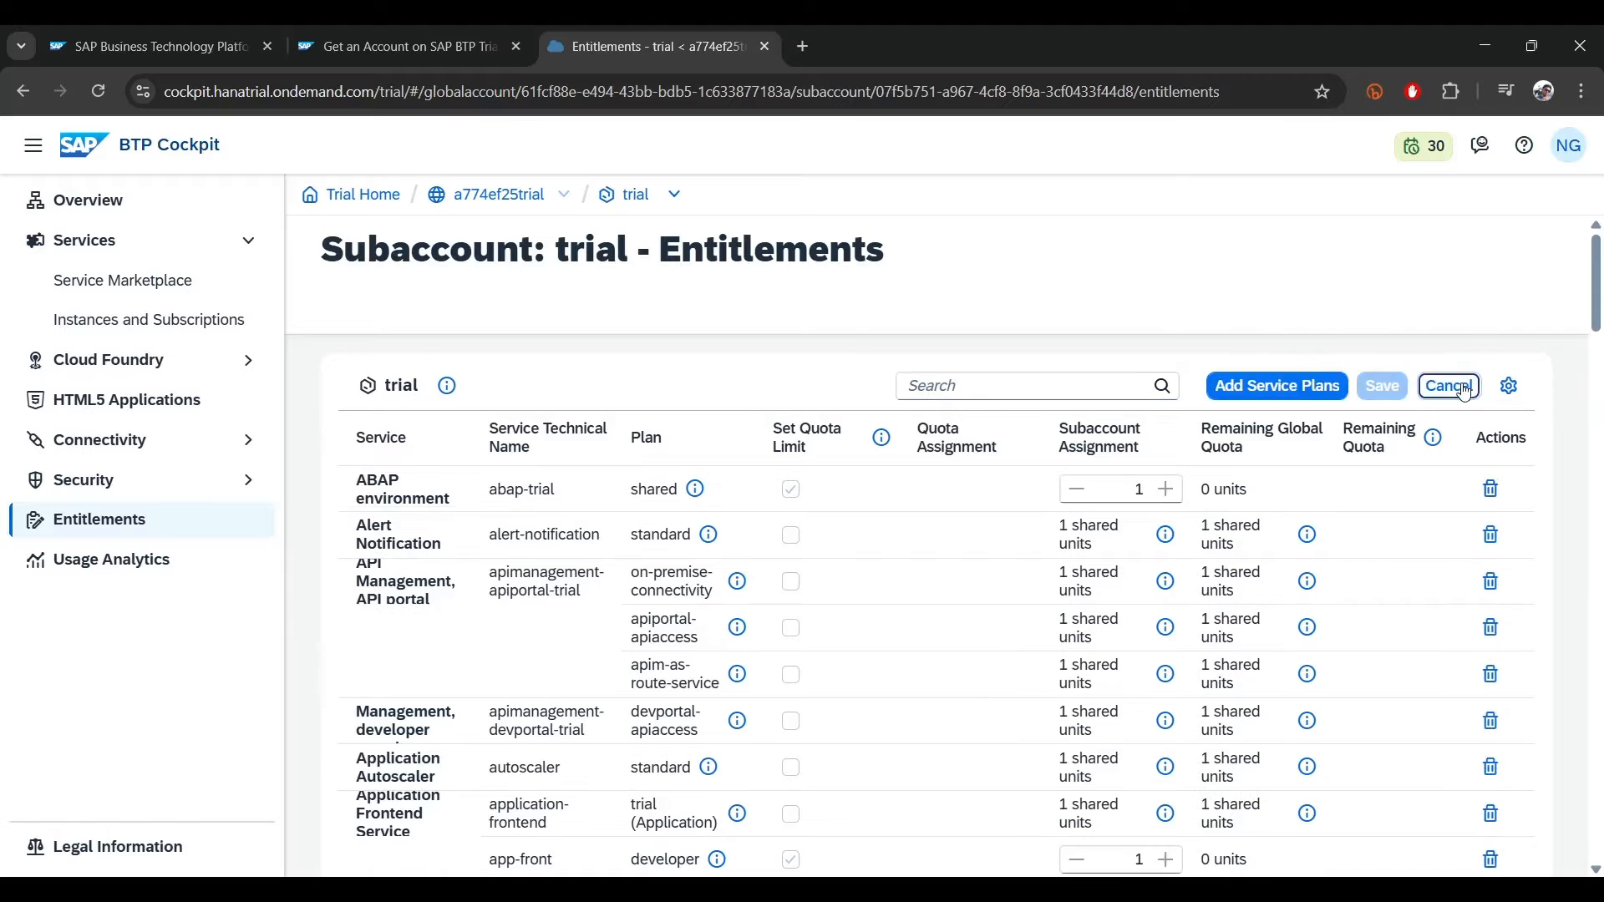
left_click(1254, 388)
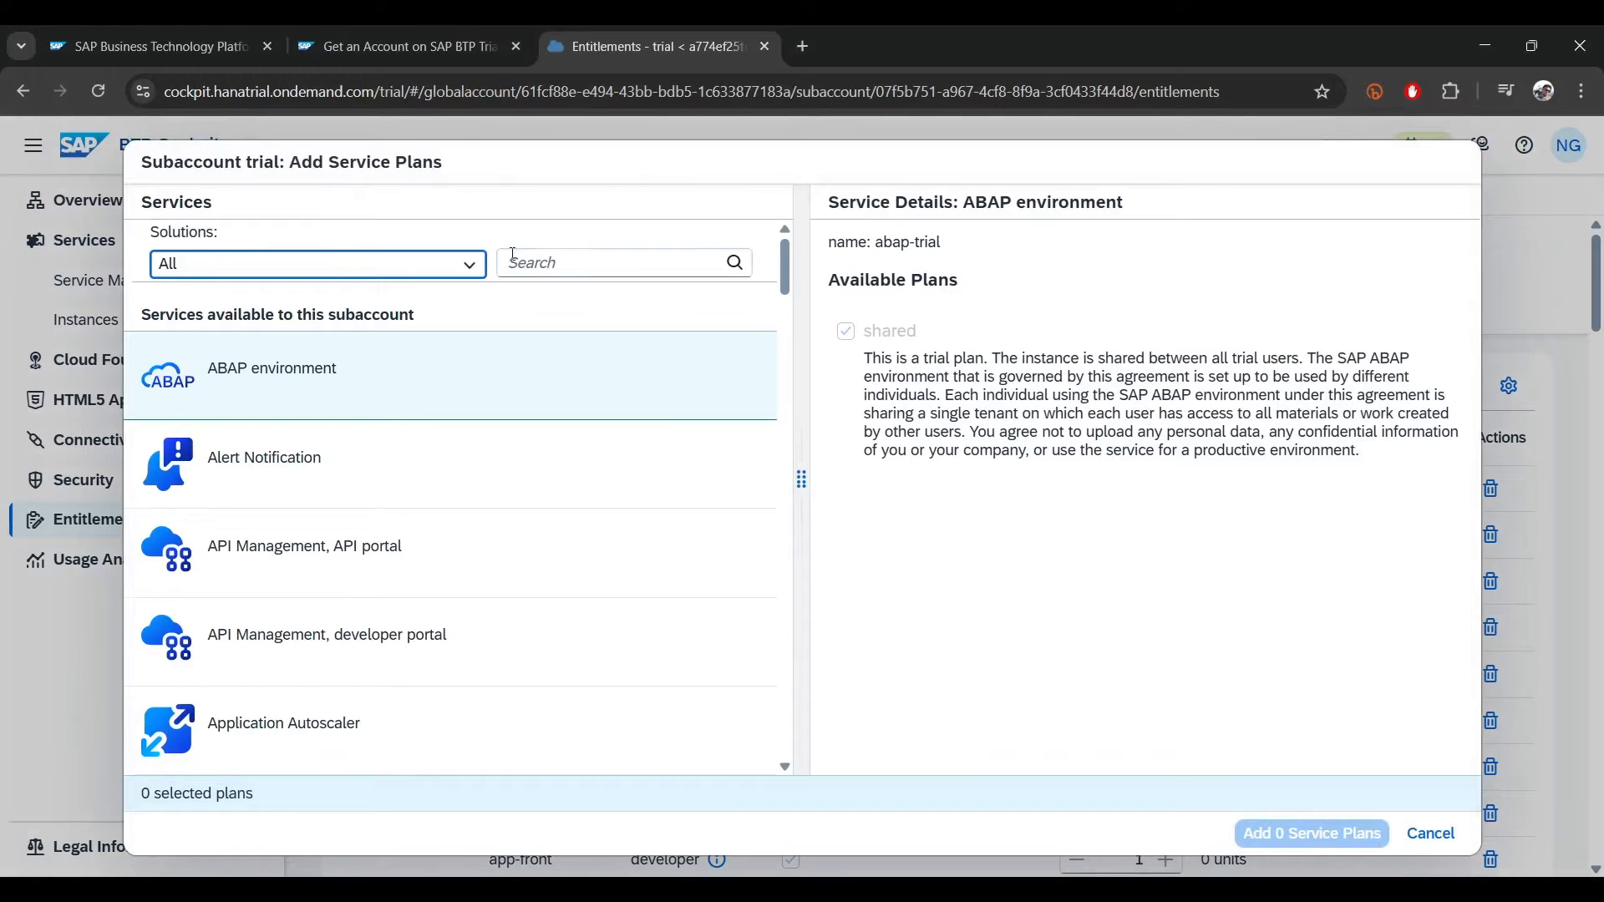
left_click(560, 256)
type("integ")
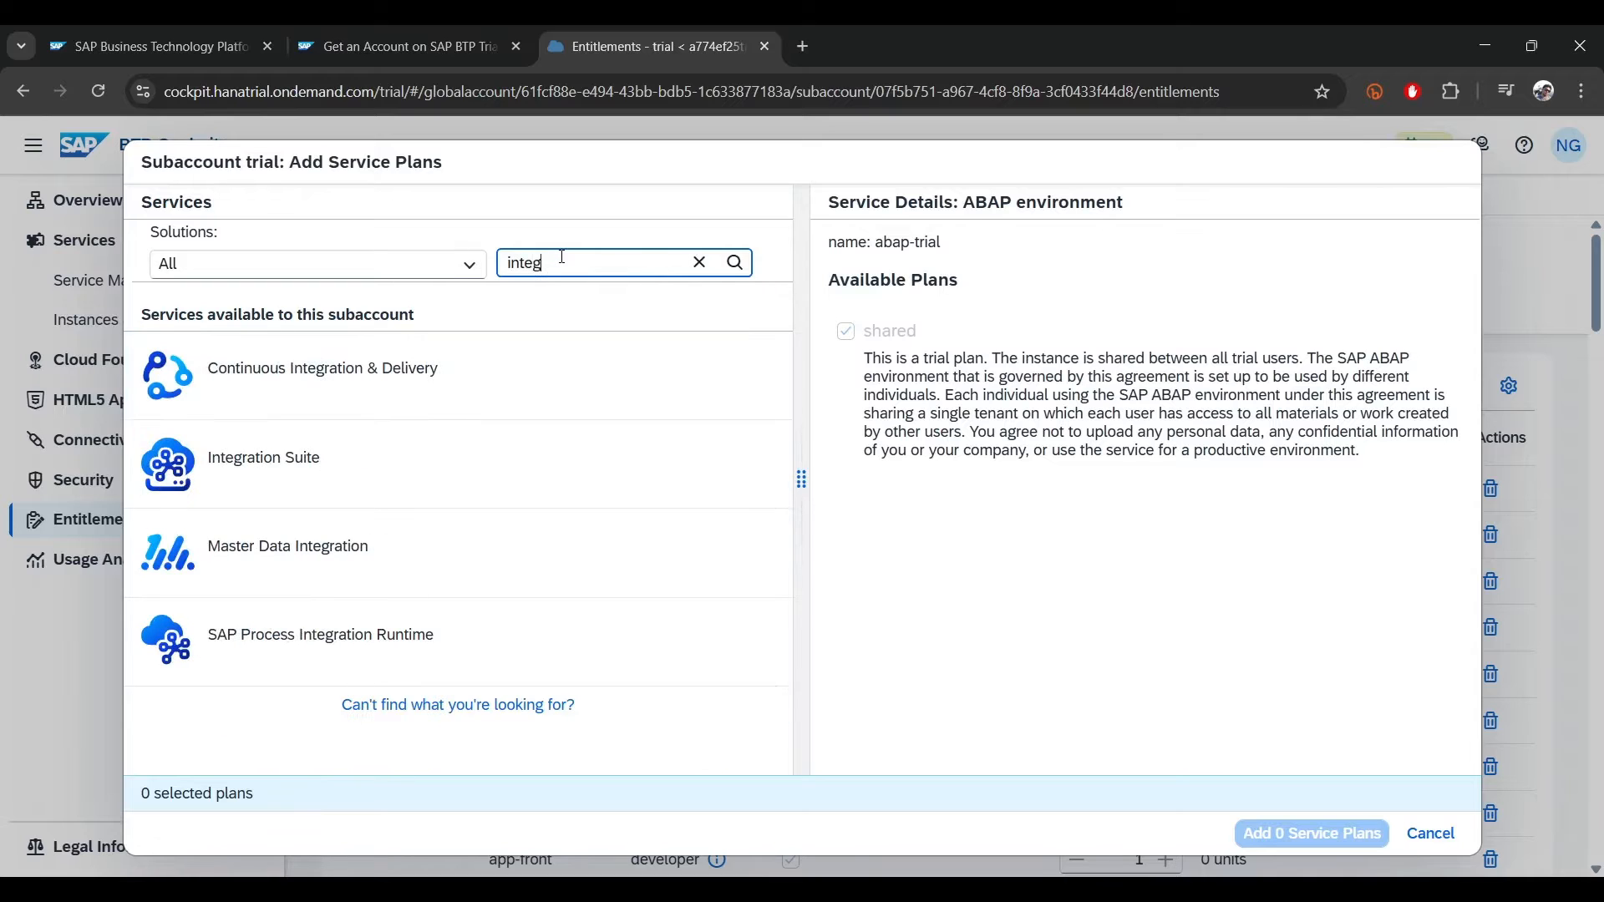
- Examine the available plans of Integration Suite and SAP Process Integration Runtime, leaving the service plan selection without adding any
left_click(322, 455)
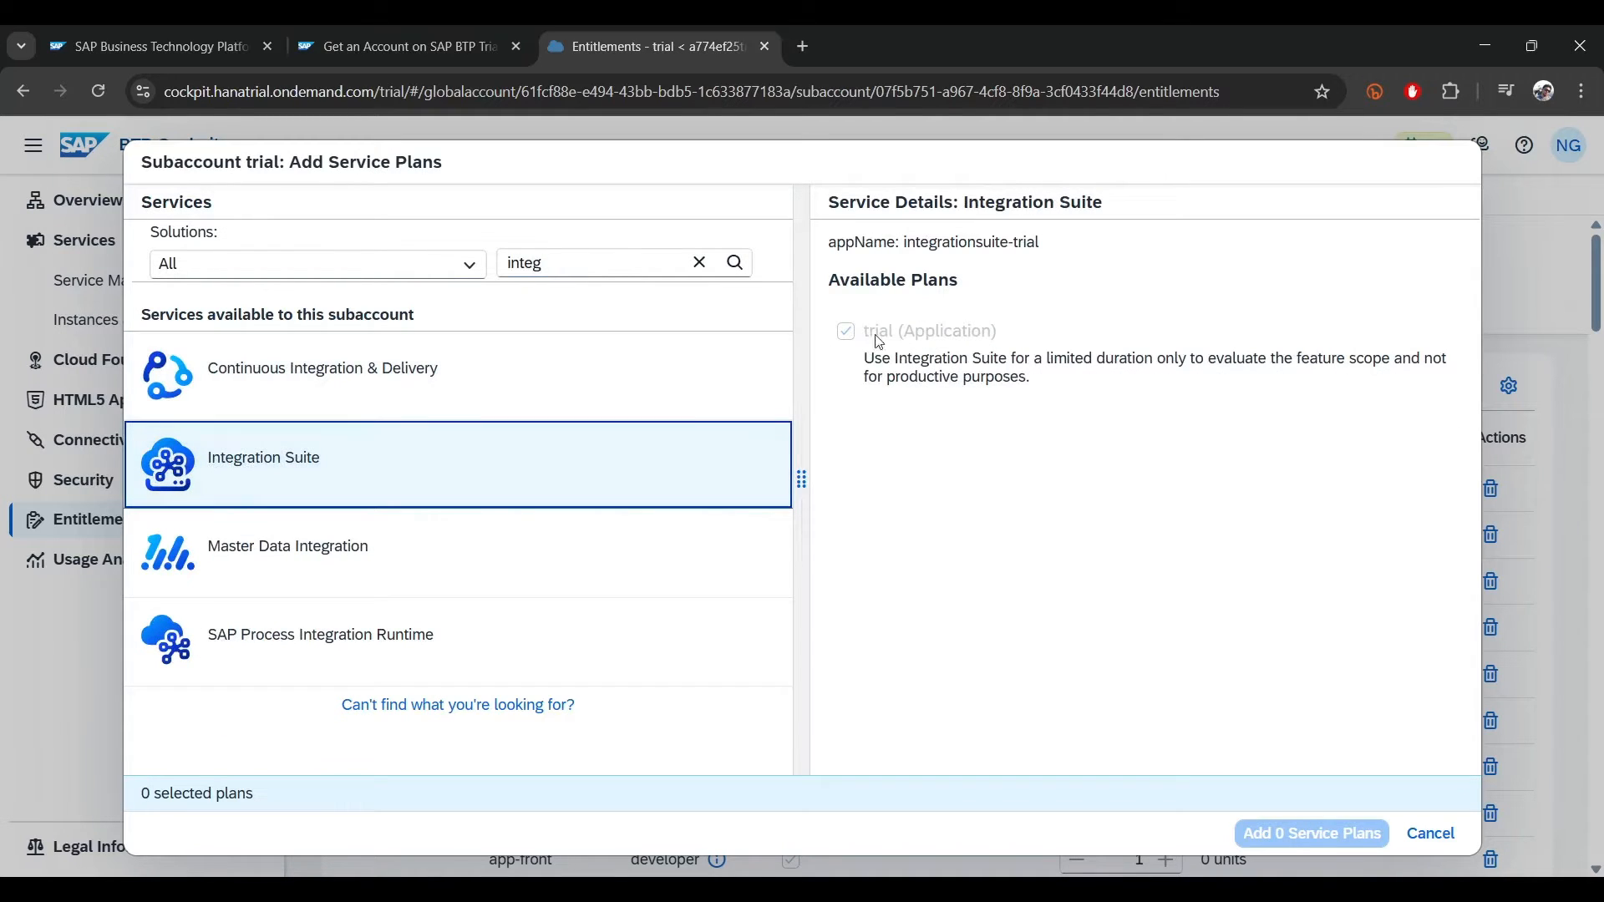
left_click(299, 645)
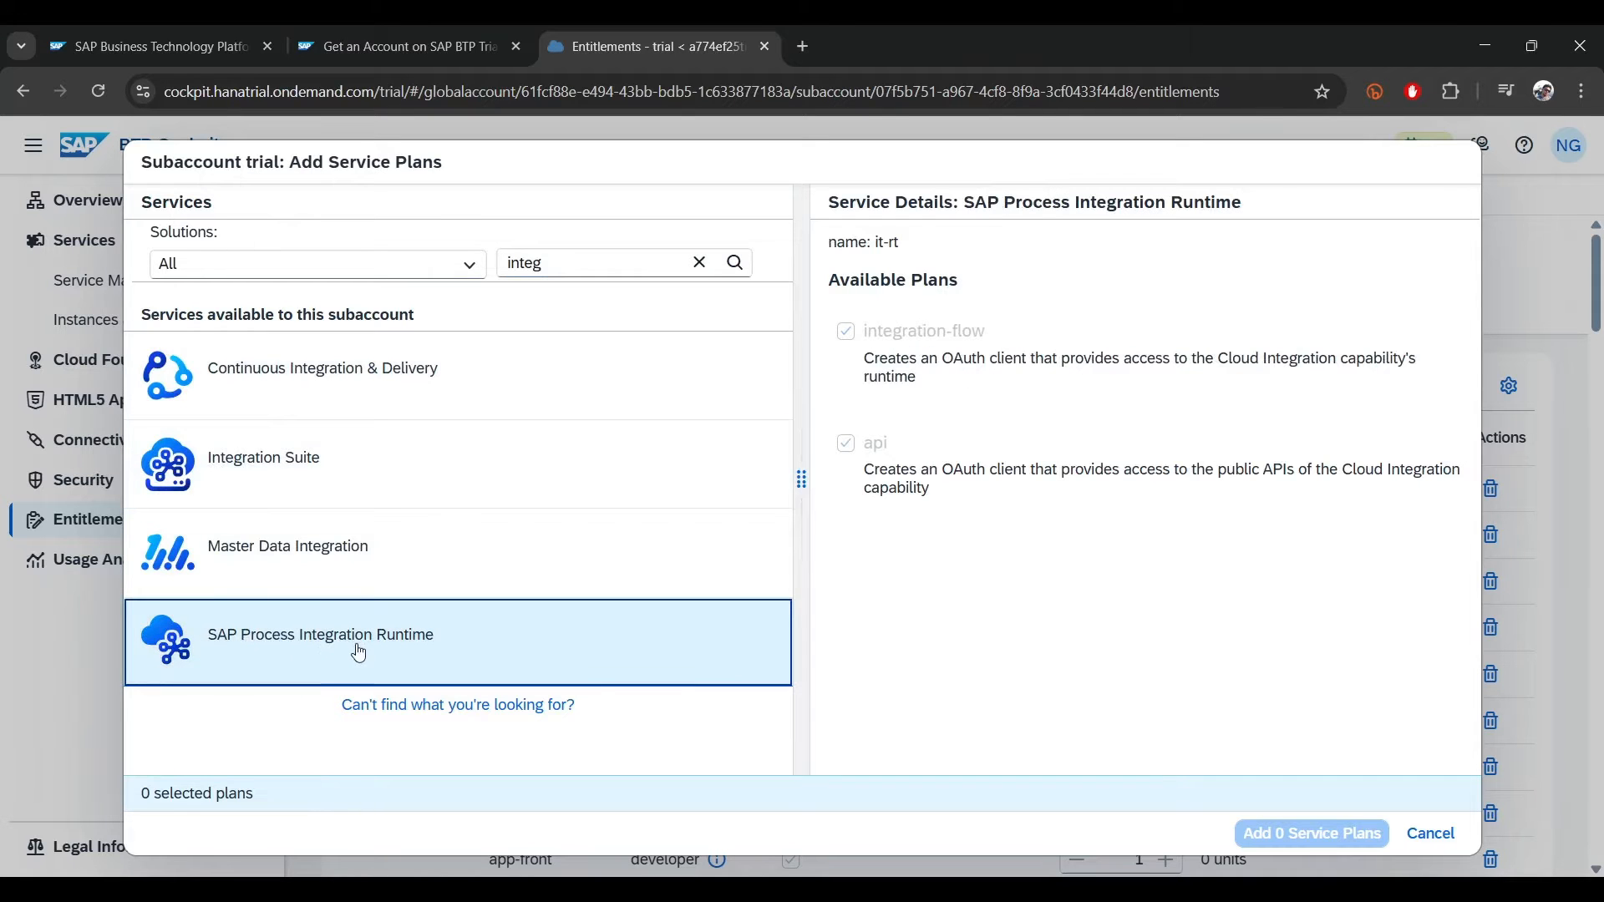
left_click(1432, 834)
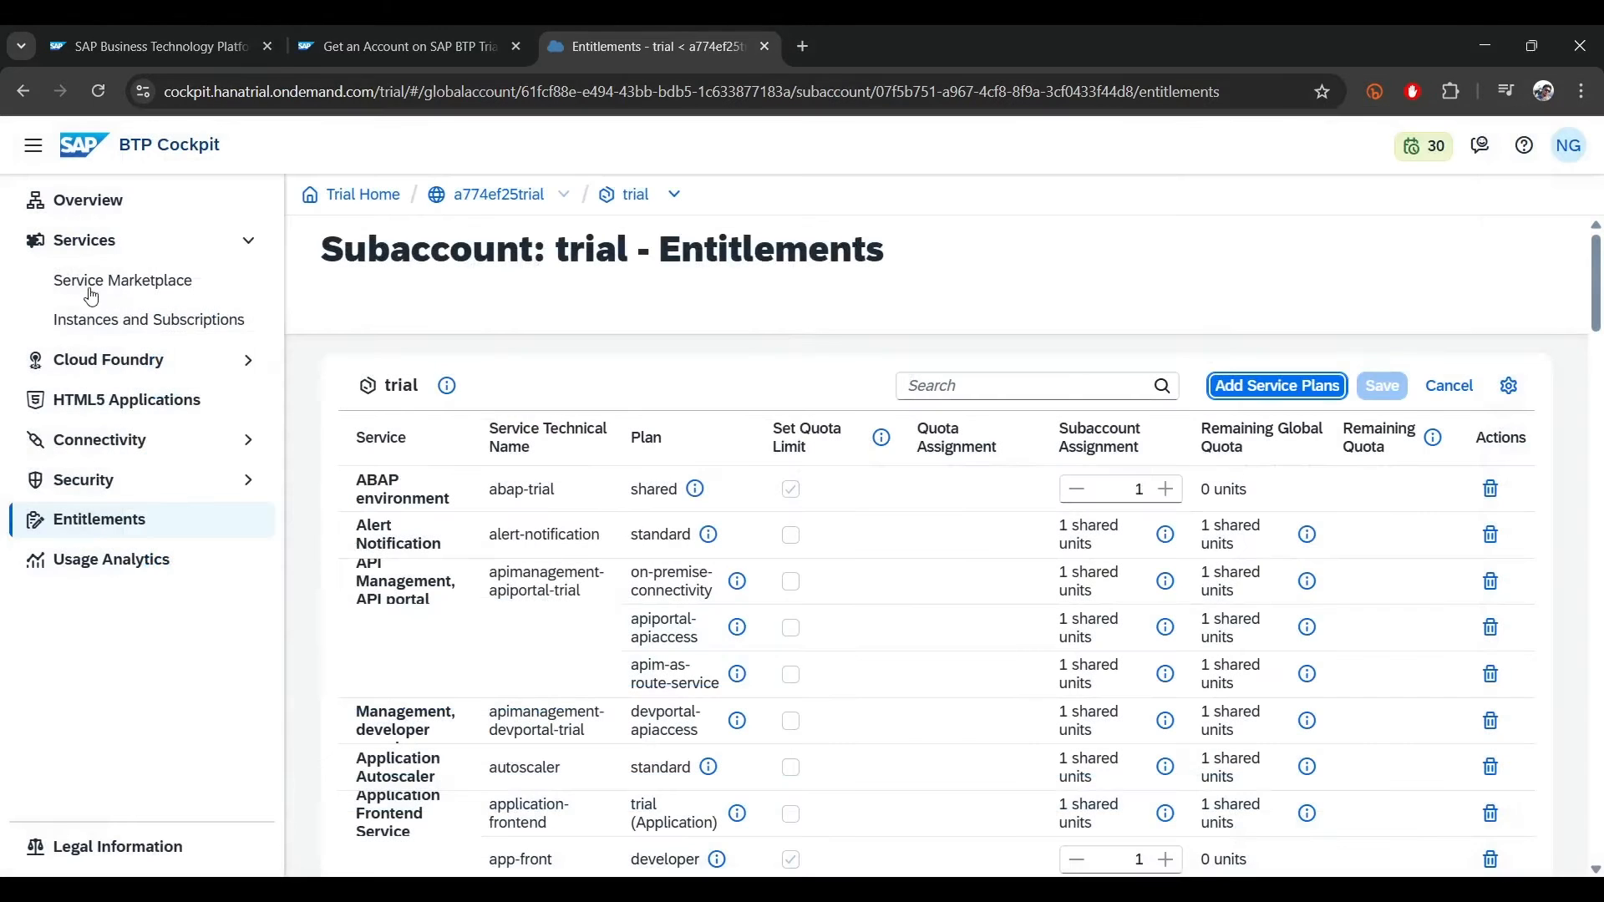
- Create a subscription to Integration Suite with the trial plan in the subaccount's Instances and Subscriptions
left_click(173, 327)
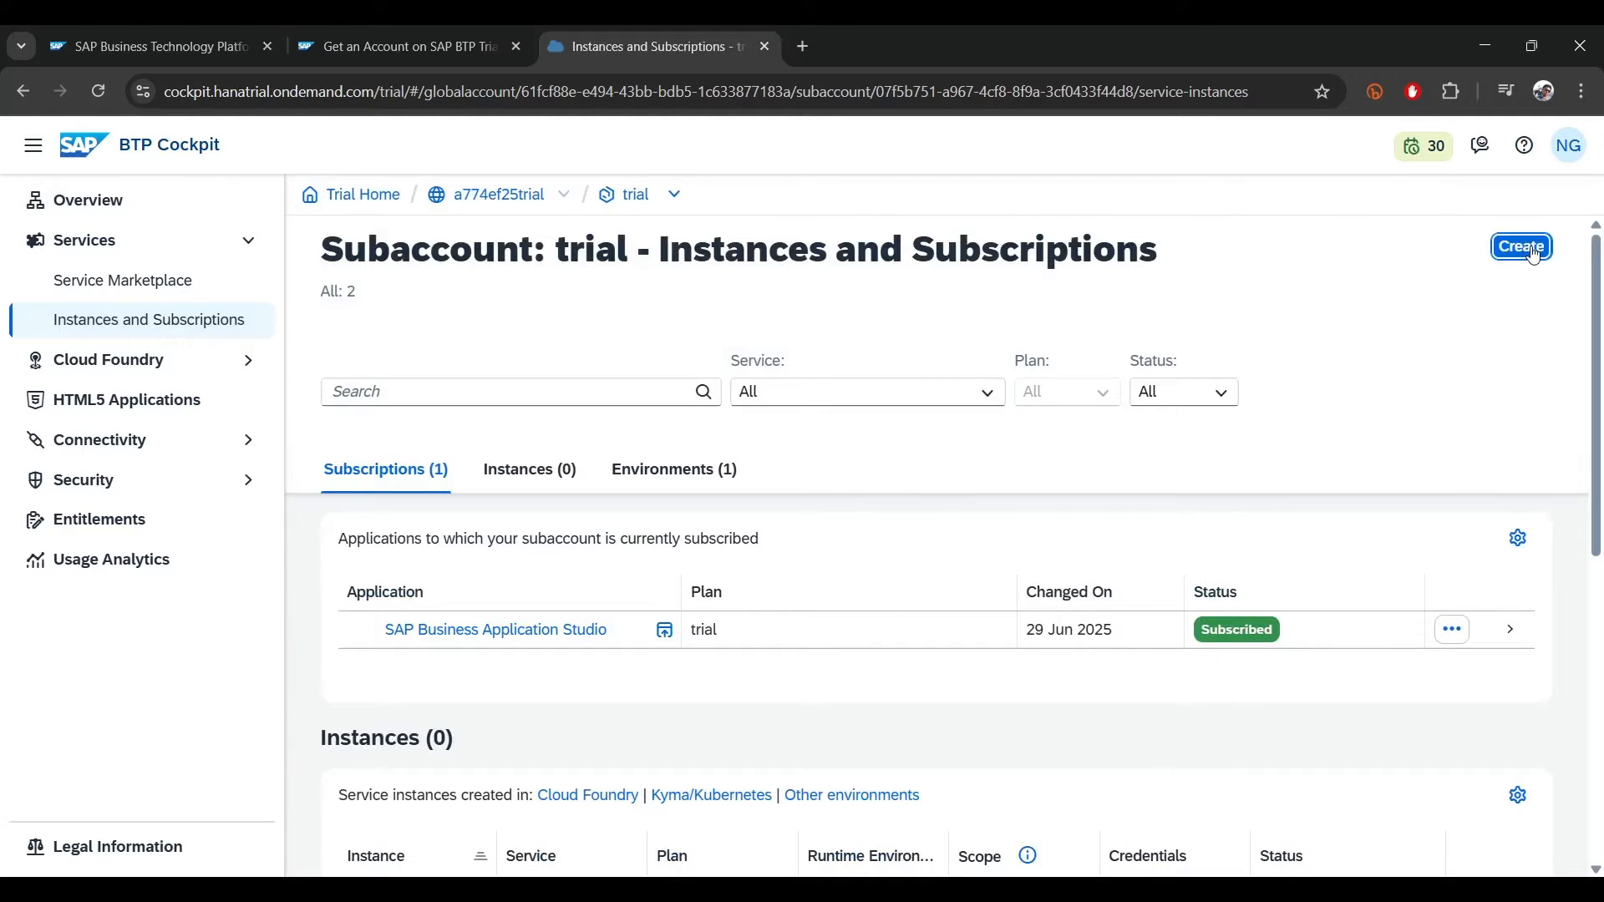
left_click(1535, 251)
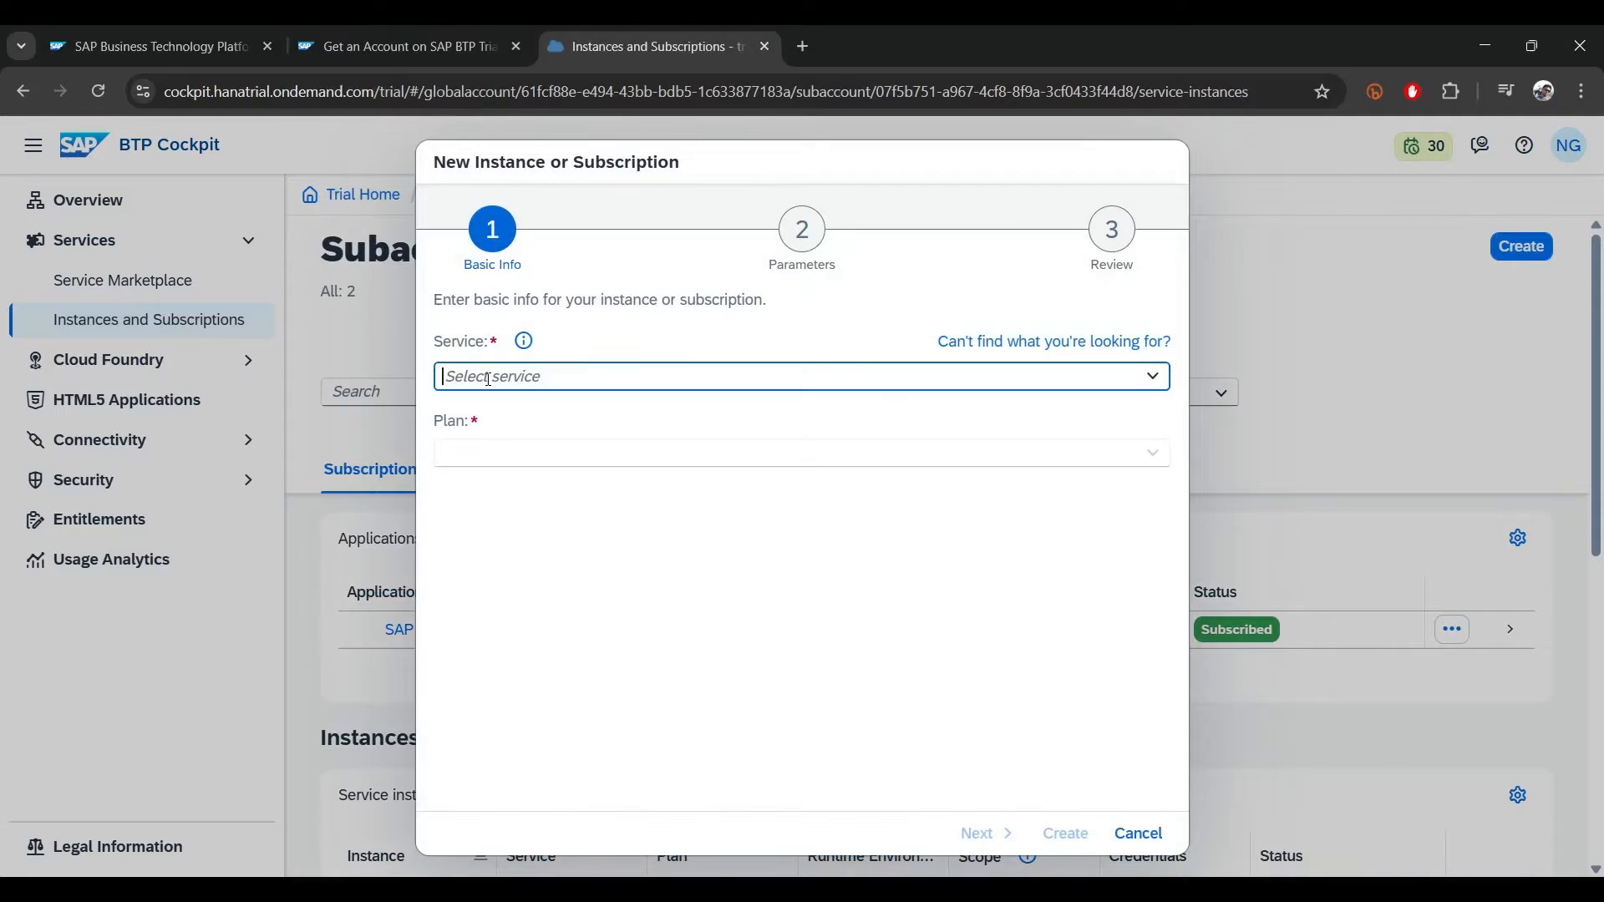
type("Integration Suite")
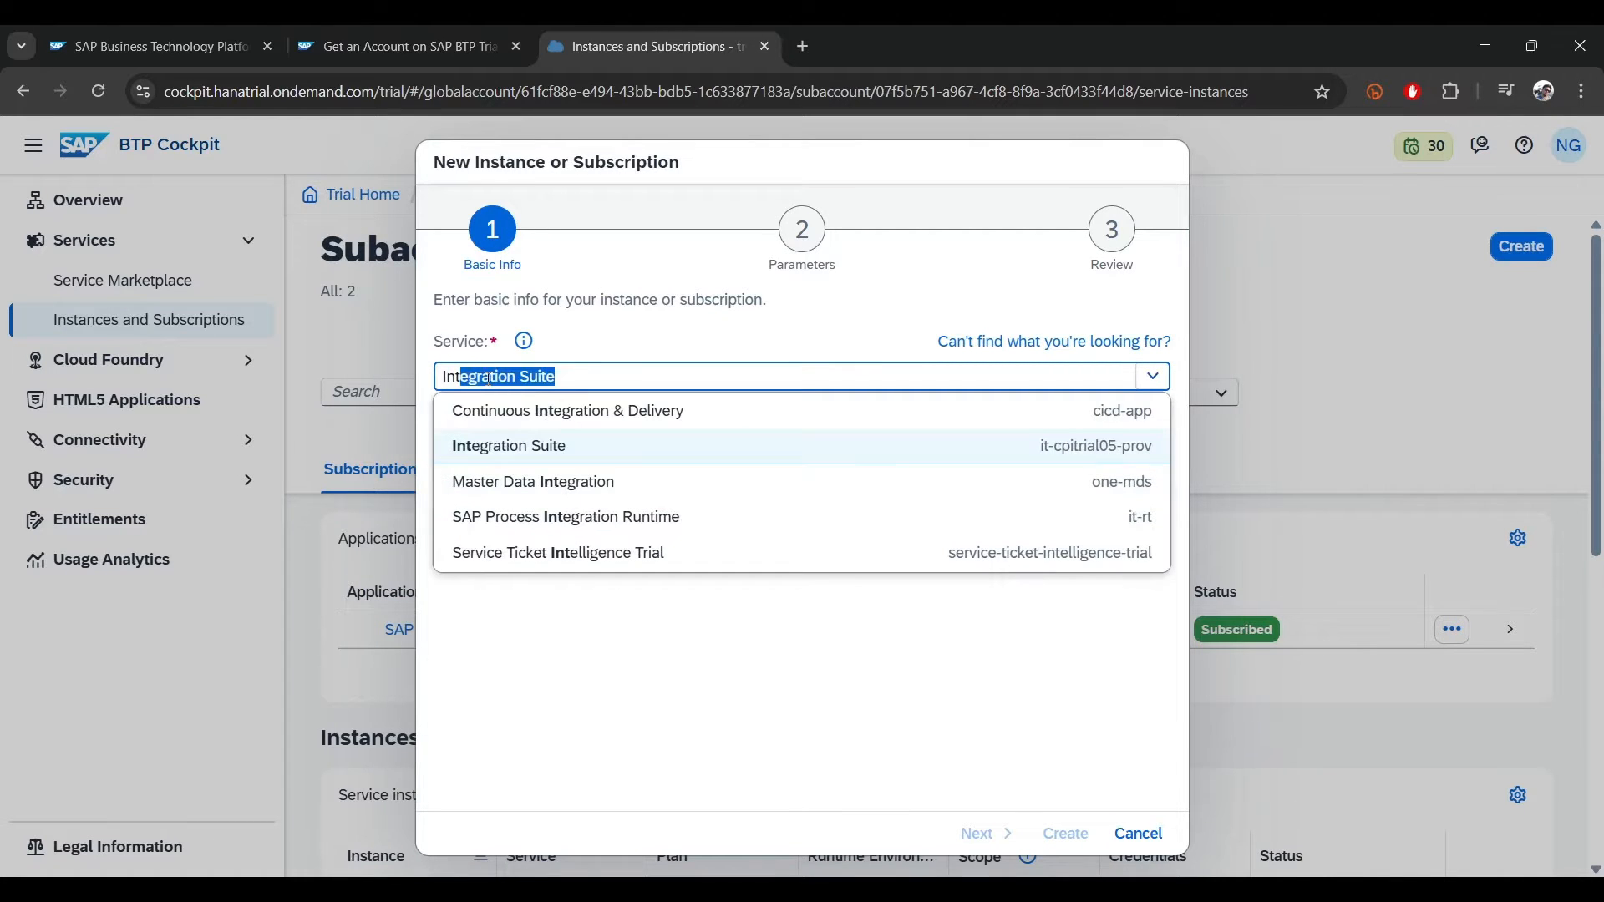
left_click(510, 447)
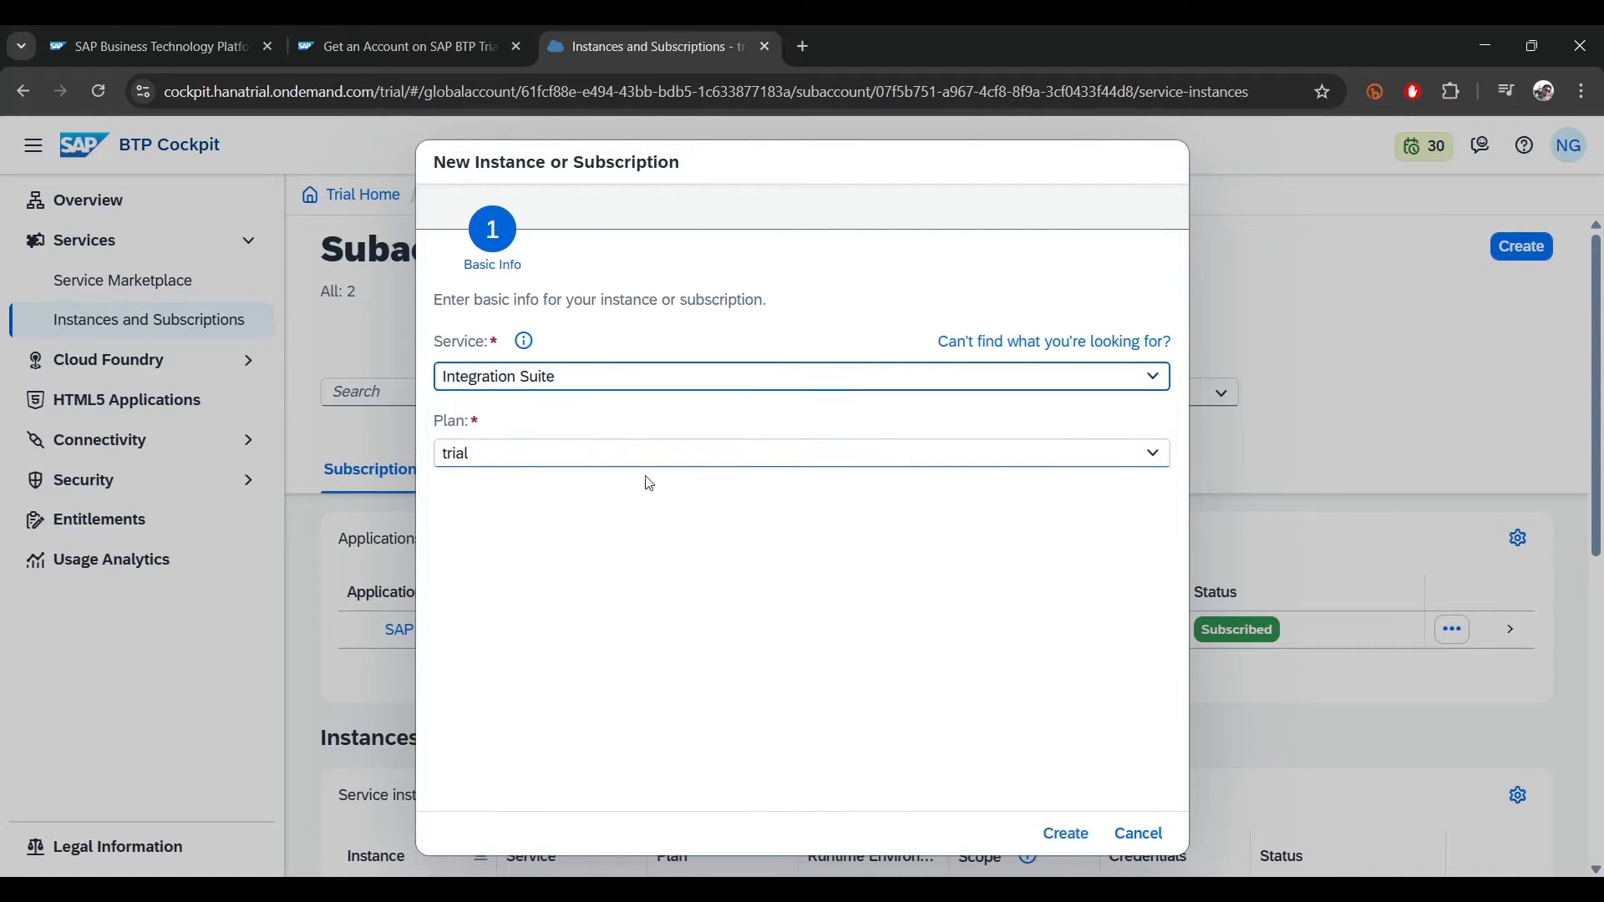
left_click(1040, 835)
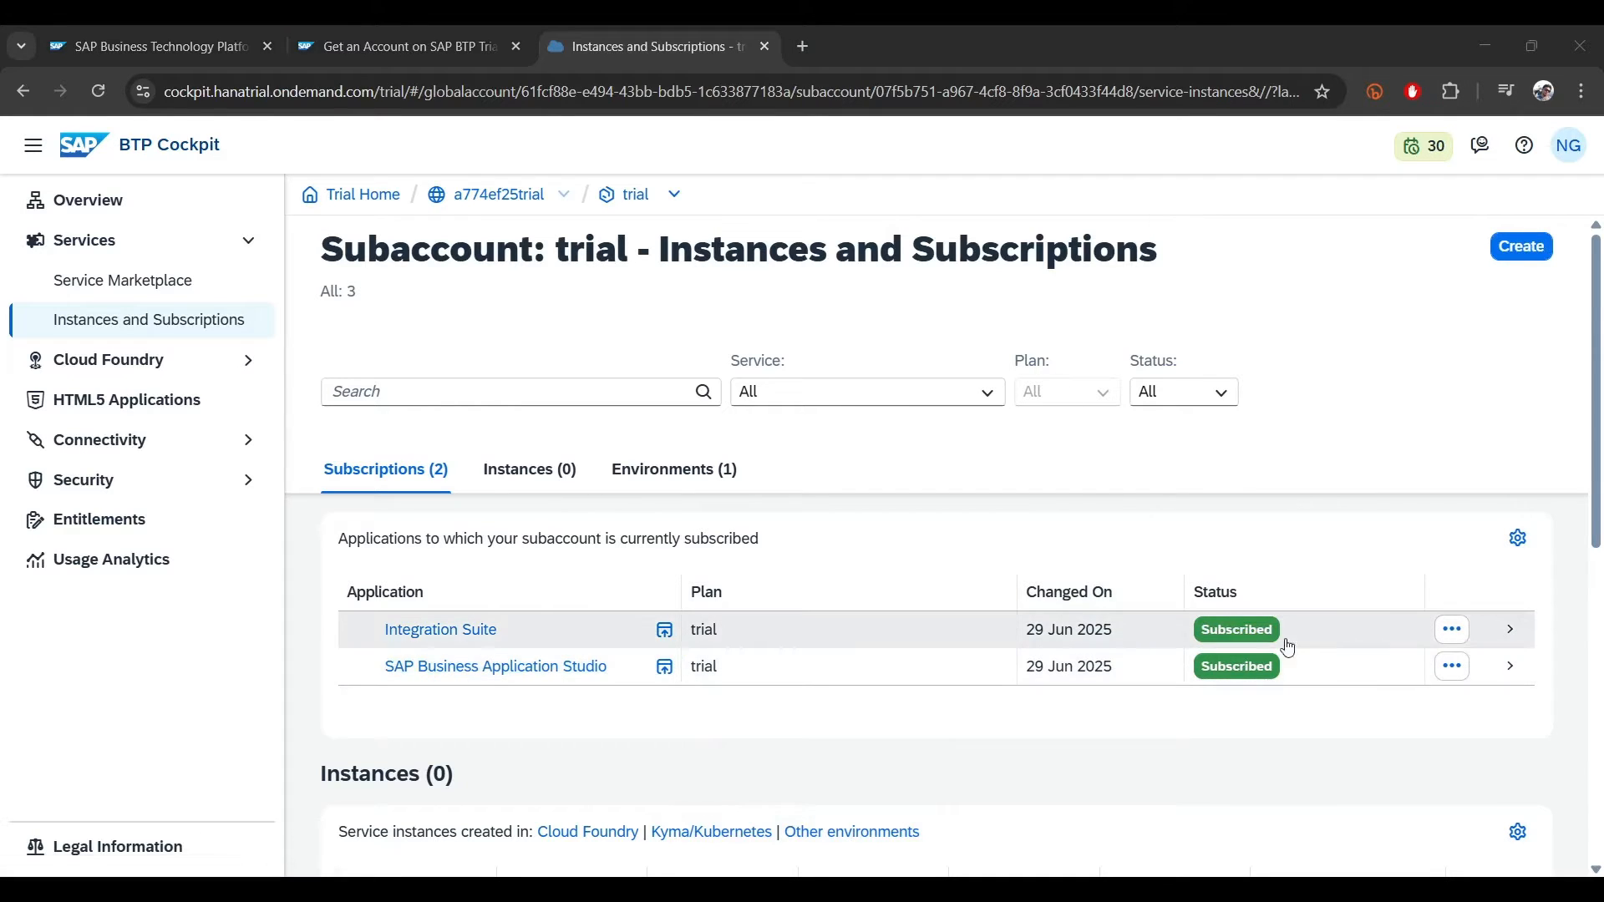
- Launch the Integration Suite application from its subscription details and read the text on its landing page
left_click(1397, 639)
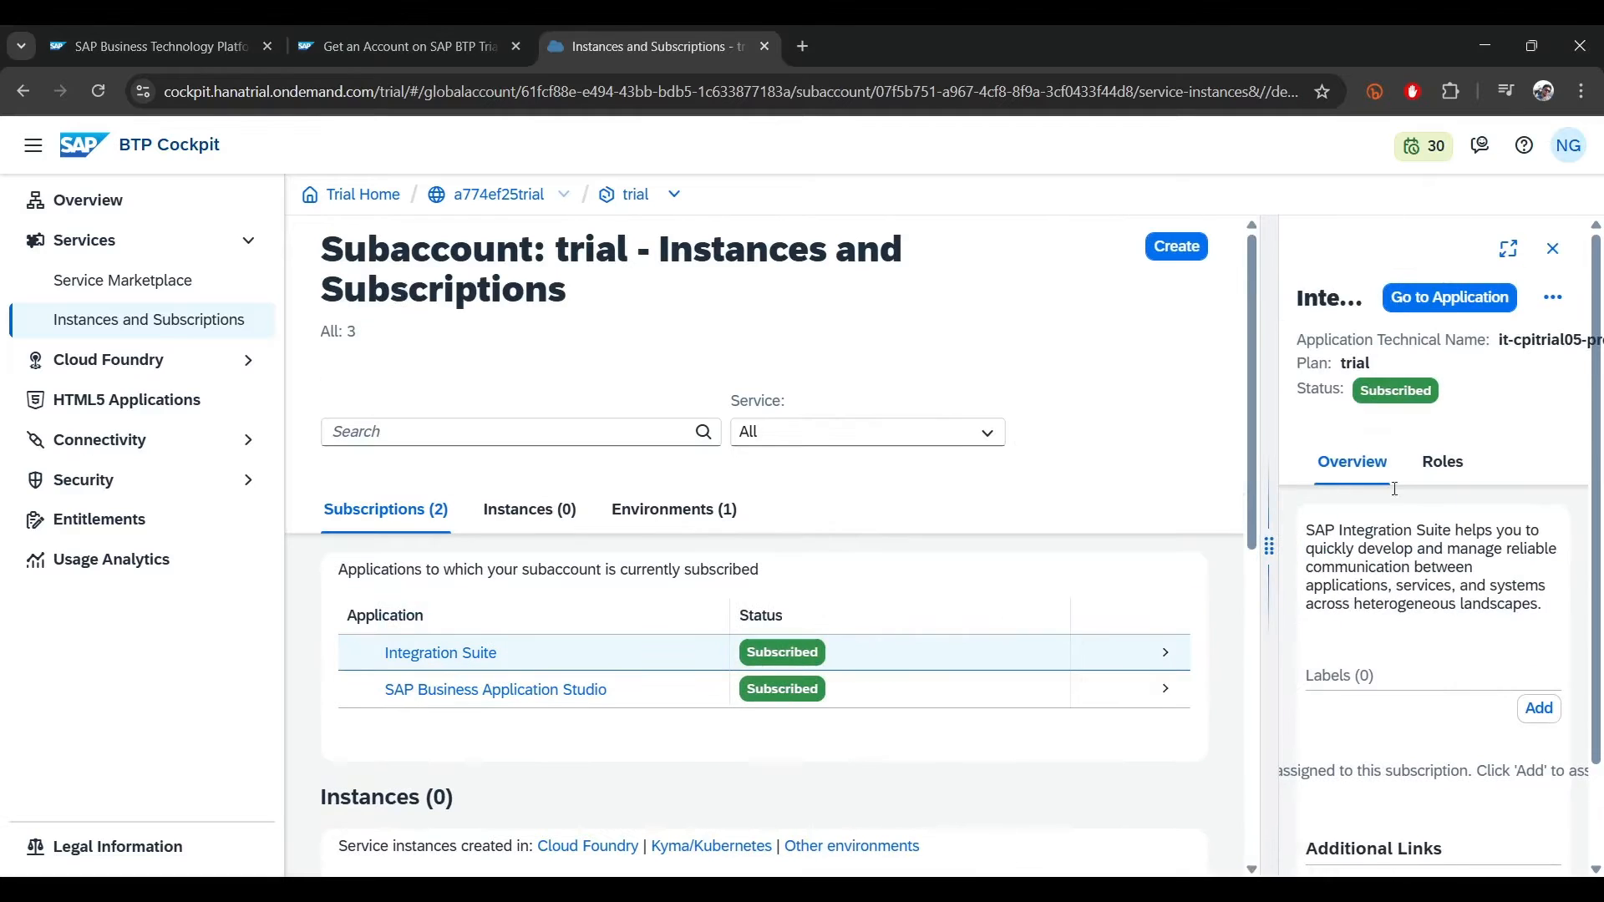
left_click(1448, 299)
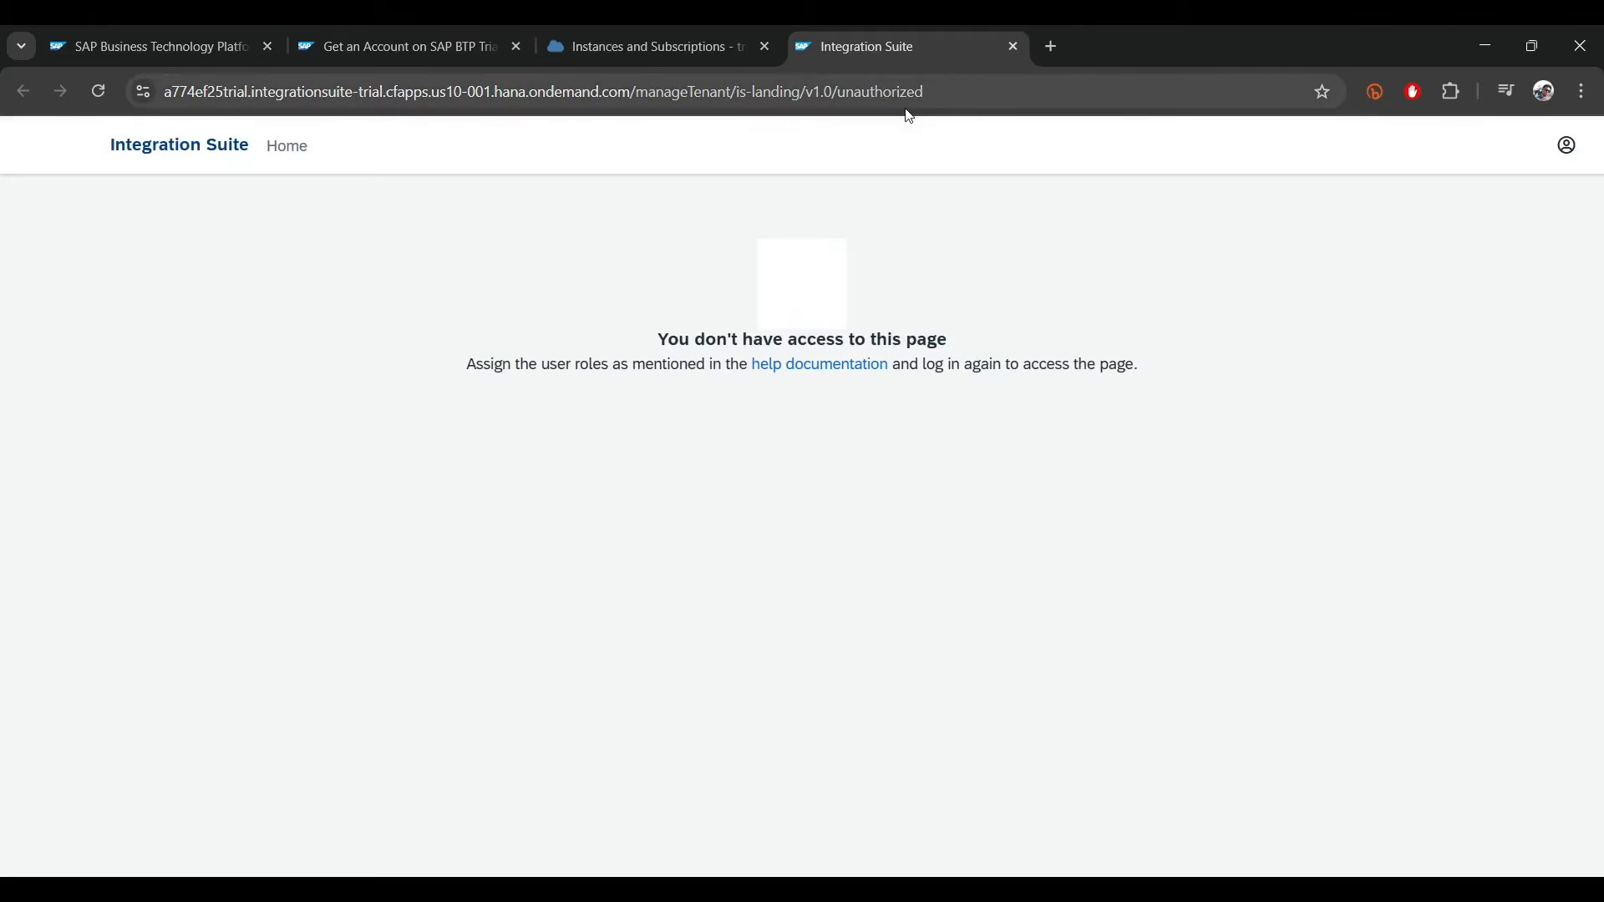
left_click_drag(620, 336, 1102, 348)
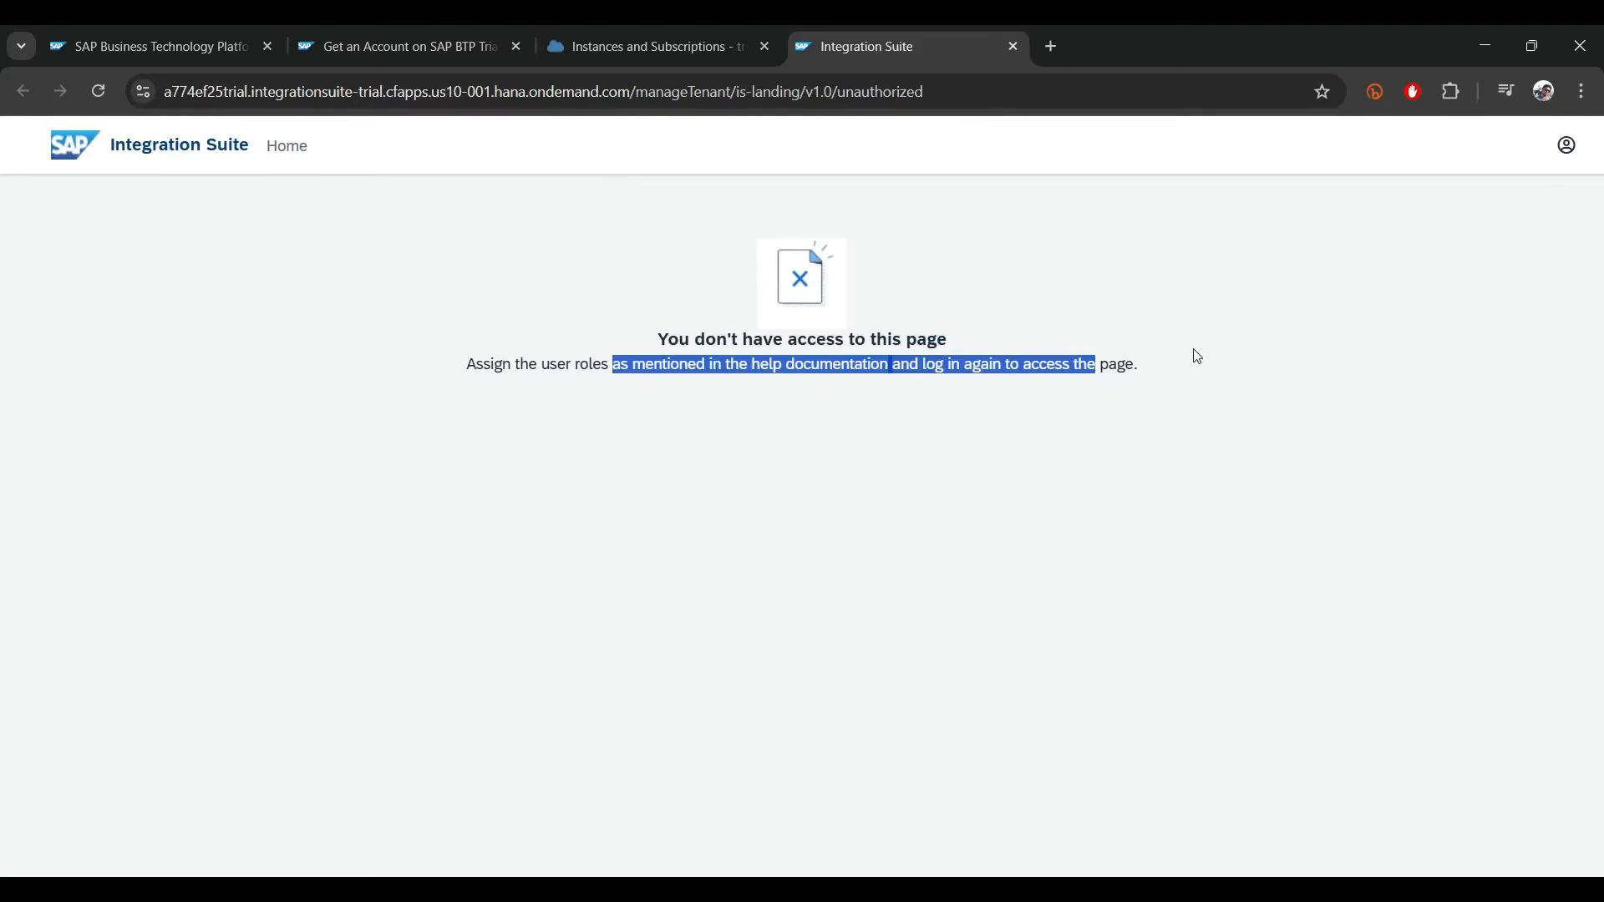
left_click(1159, 353)
left_click_drag(636, 340, 1209, 343)
left_click(1247, 325)
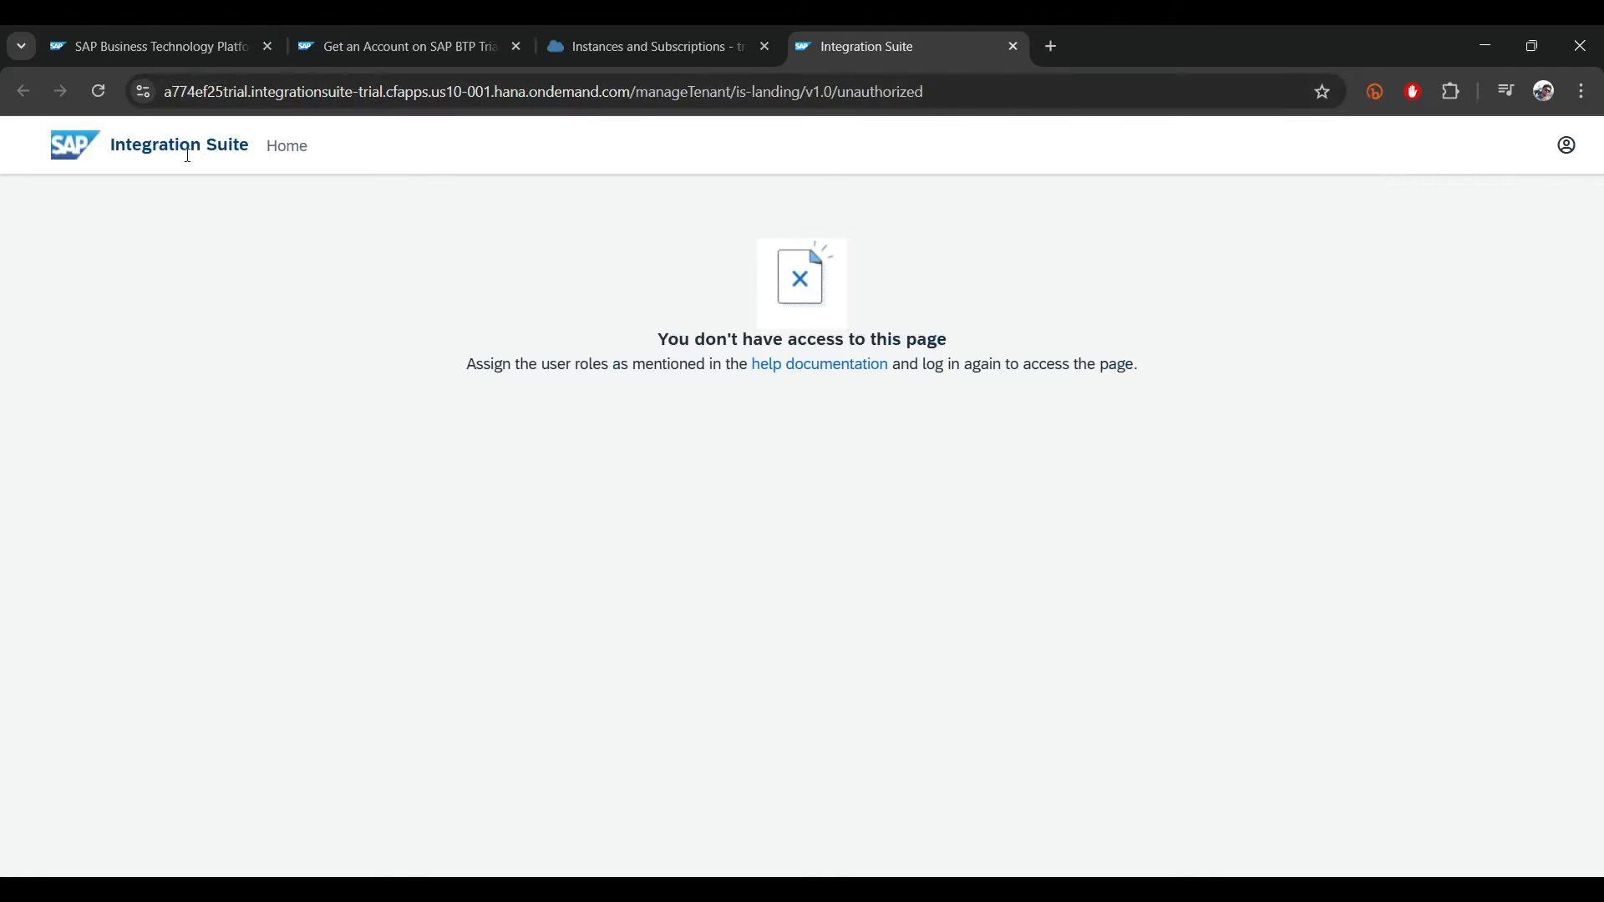
- Log out of Integration Suite, sign back in with the account's e-mail and password, and reread the landing page text
left_click(1568, 146)
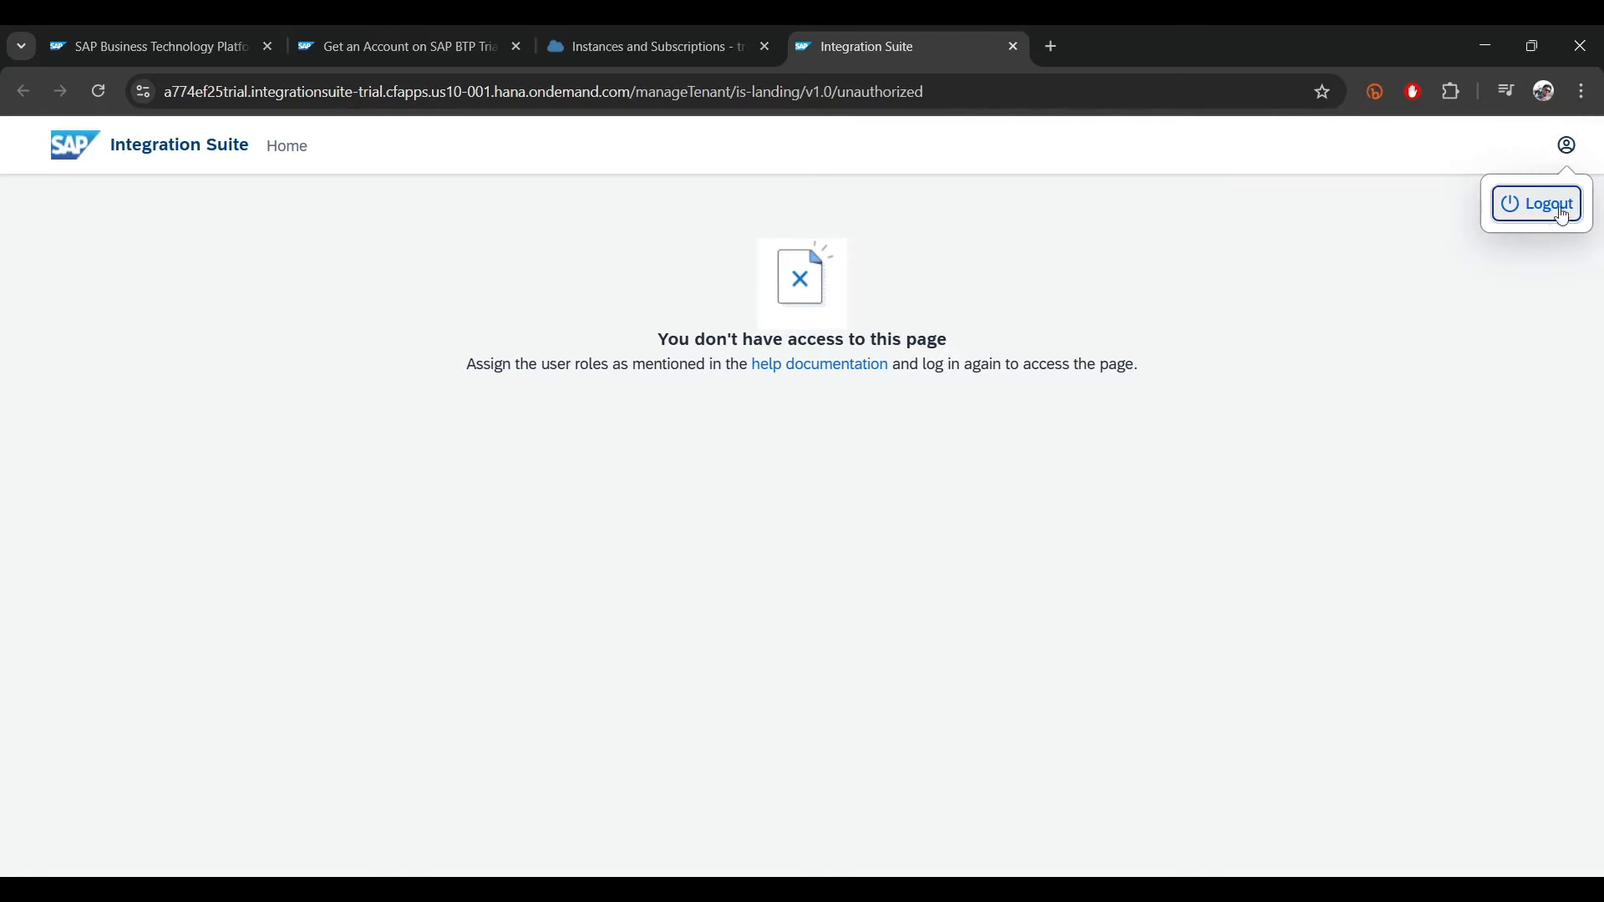
left_click(1559, 216)
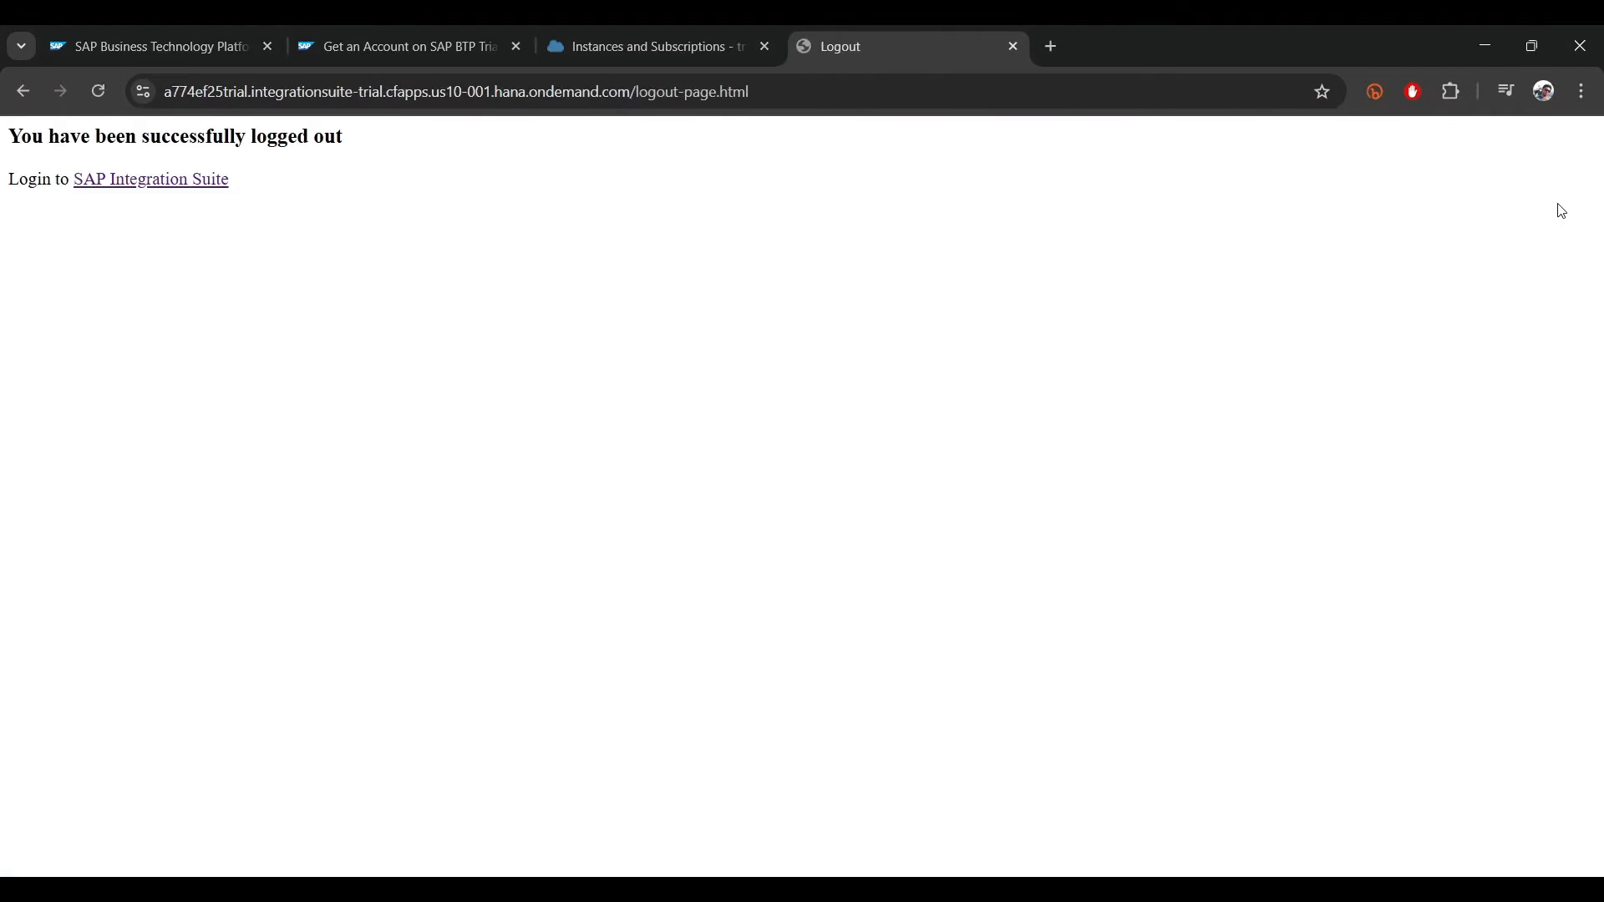
left_click(115, 184)
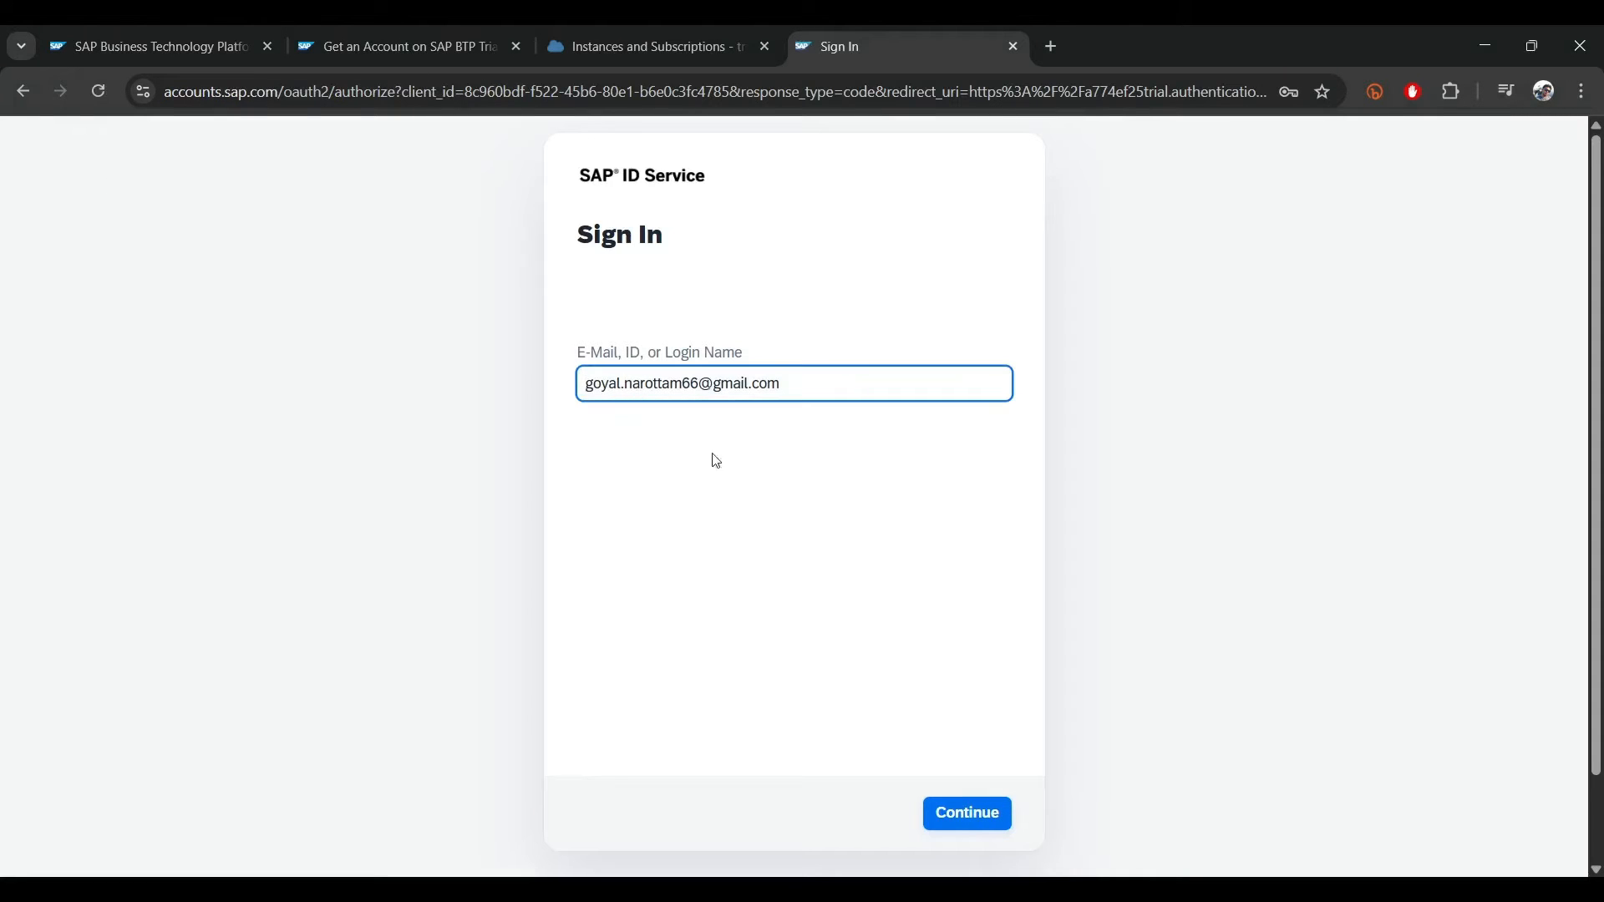
left_click(990, 827)
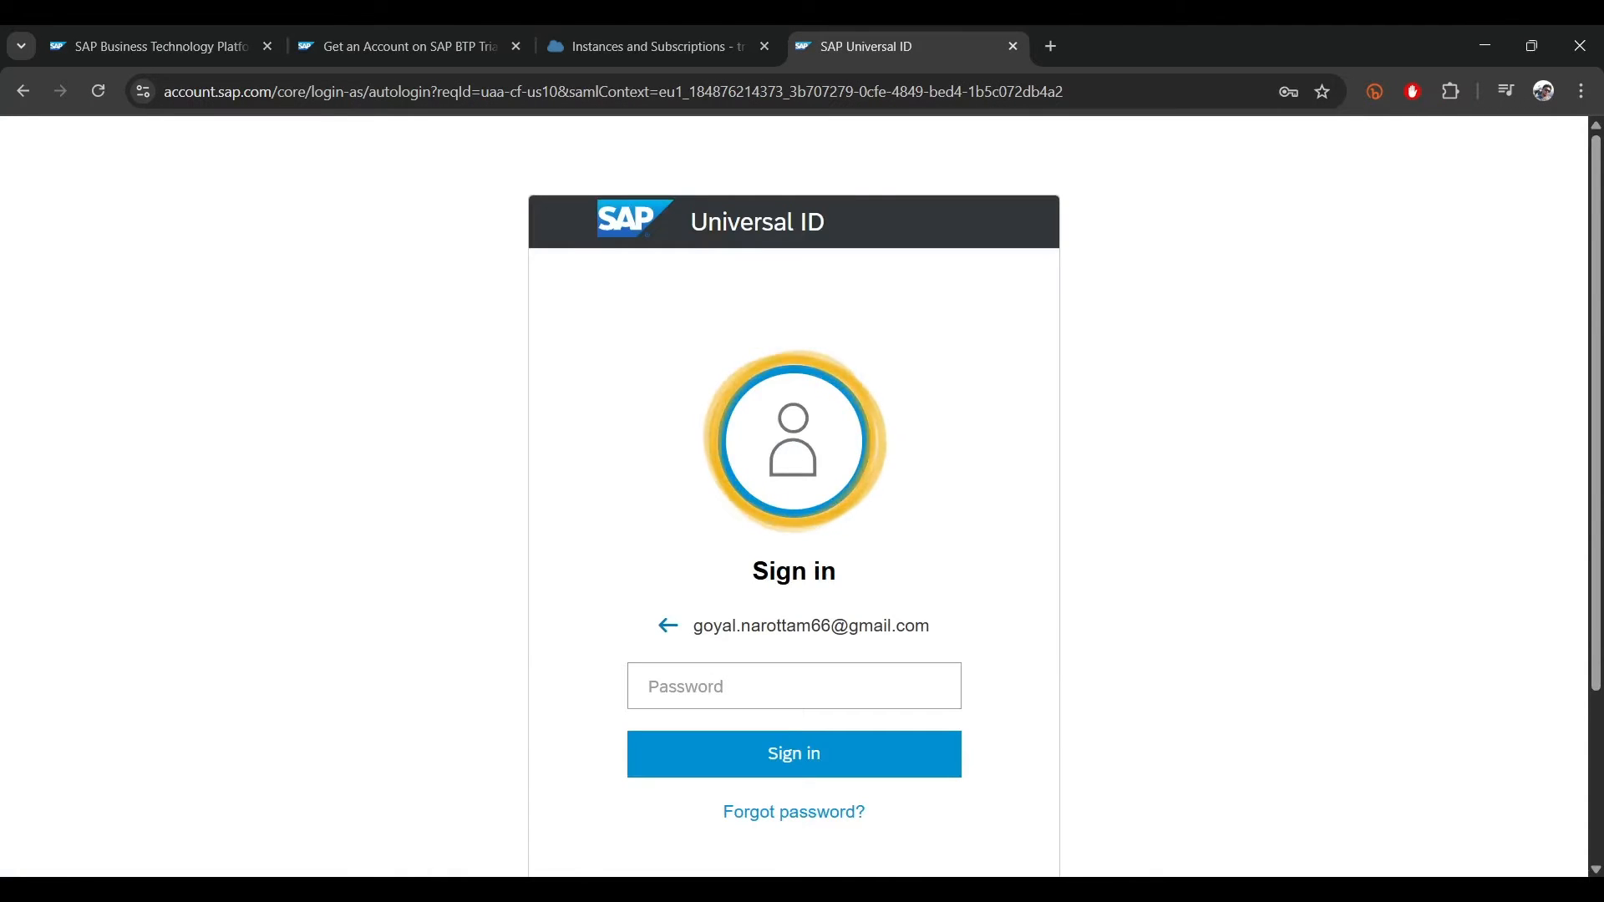
left_click(826, 757)
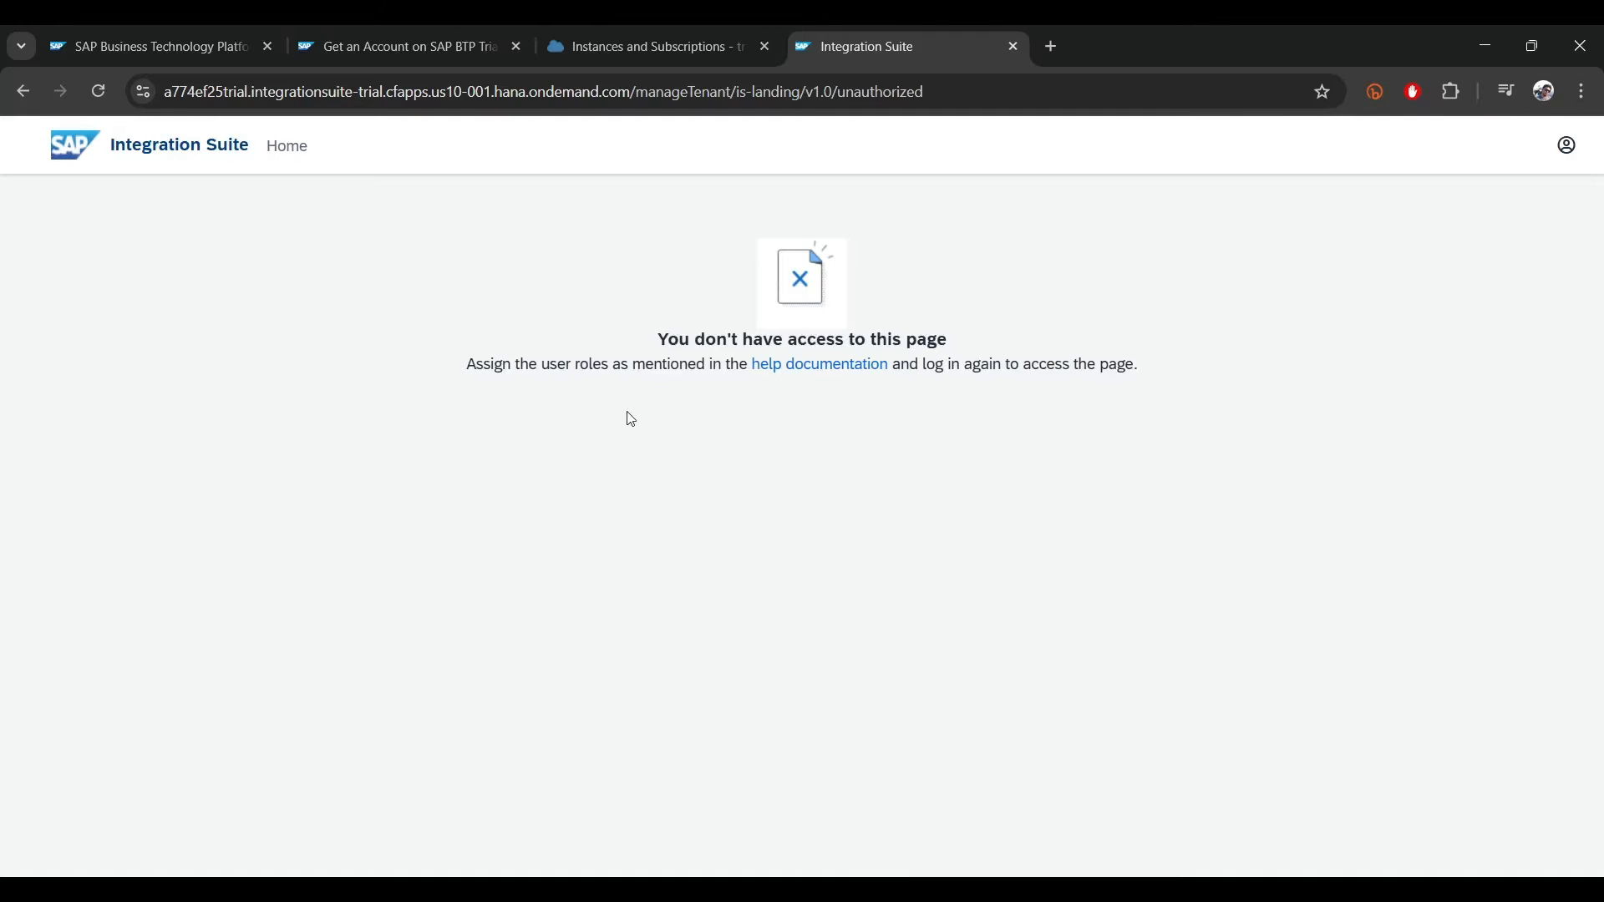
left_click_drag(613, 365, 1345, 363)
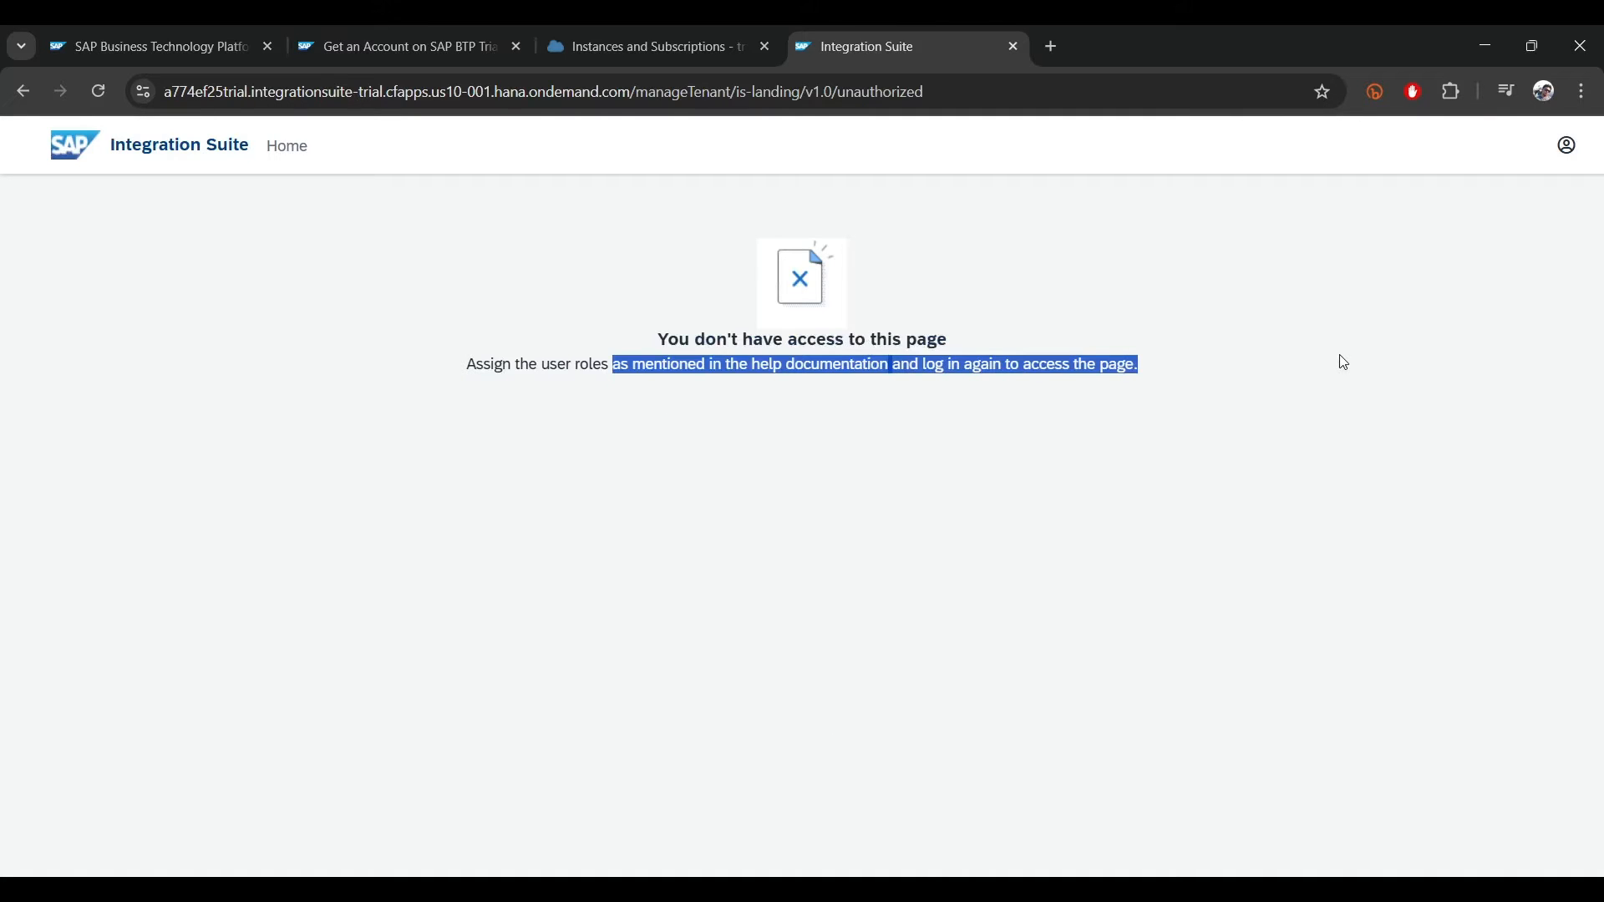
- Return to the BTP Cockpit and assign the Integration_Provisioner role collection to the trial subaccount's existing user
left_click(680, 29)
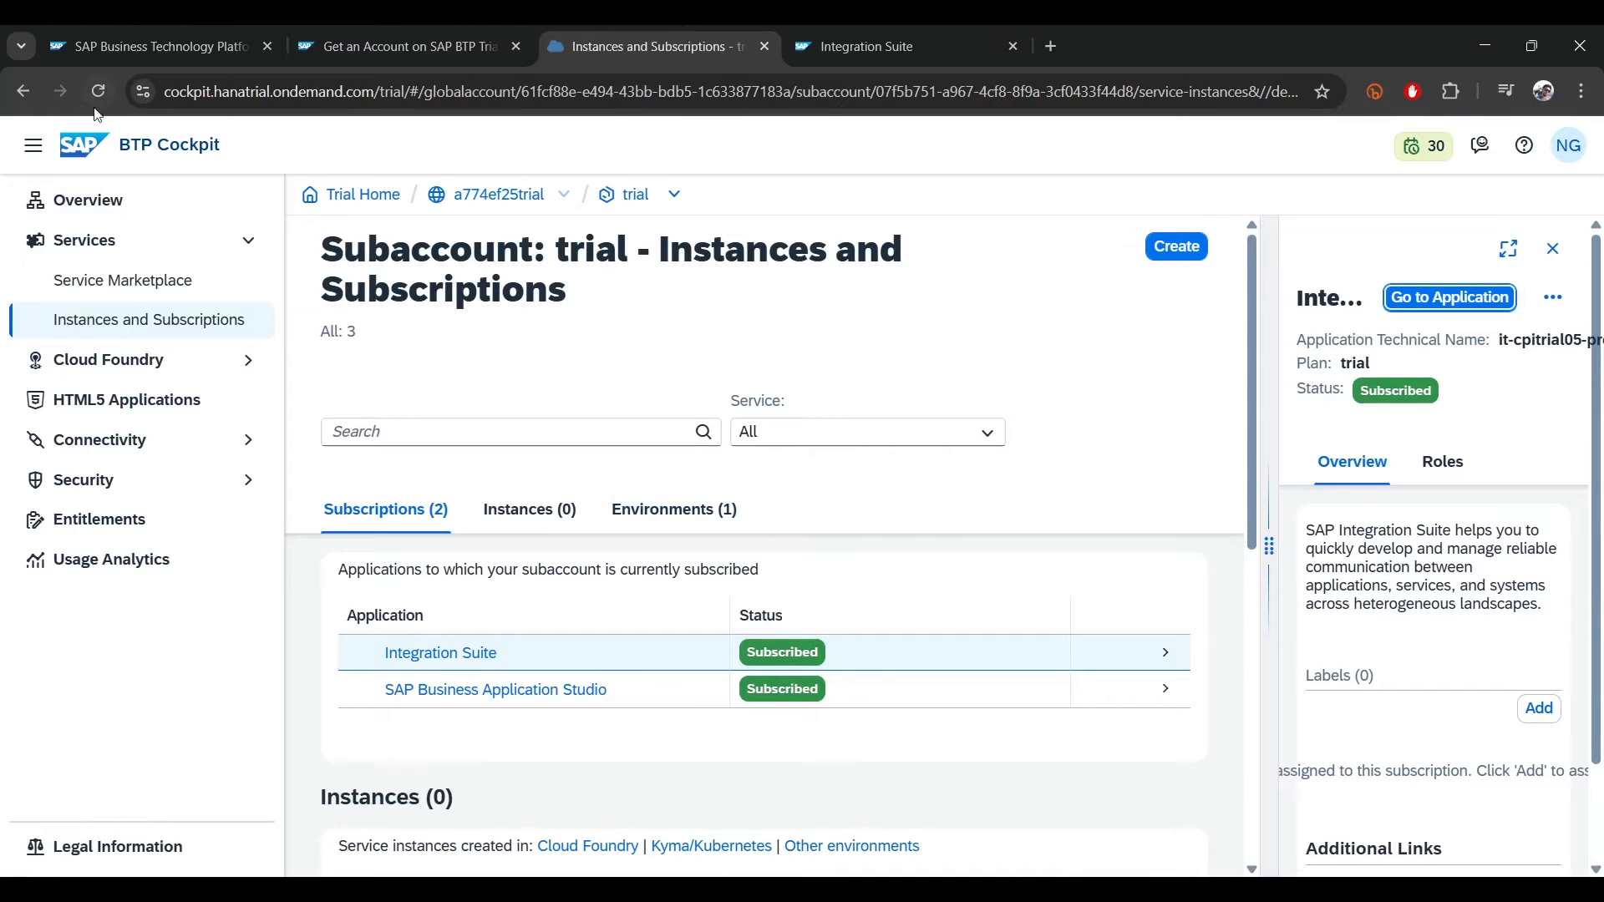
left_click(110, 480)
left_click(87, 532)
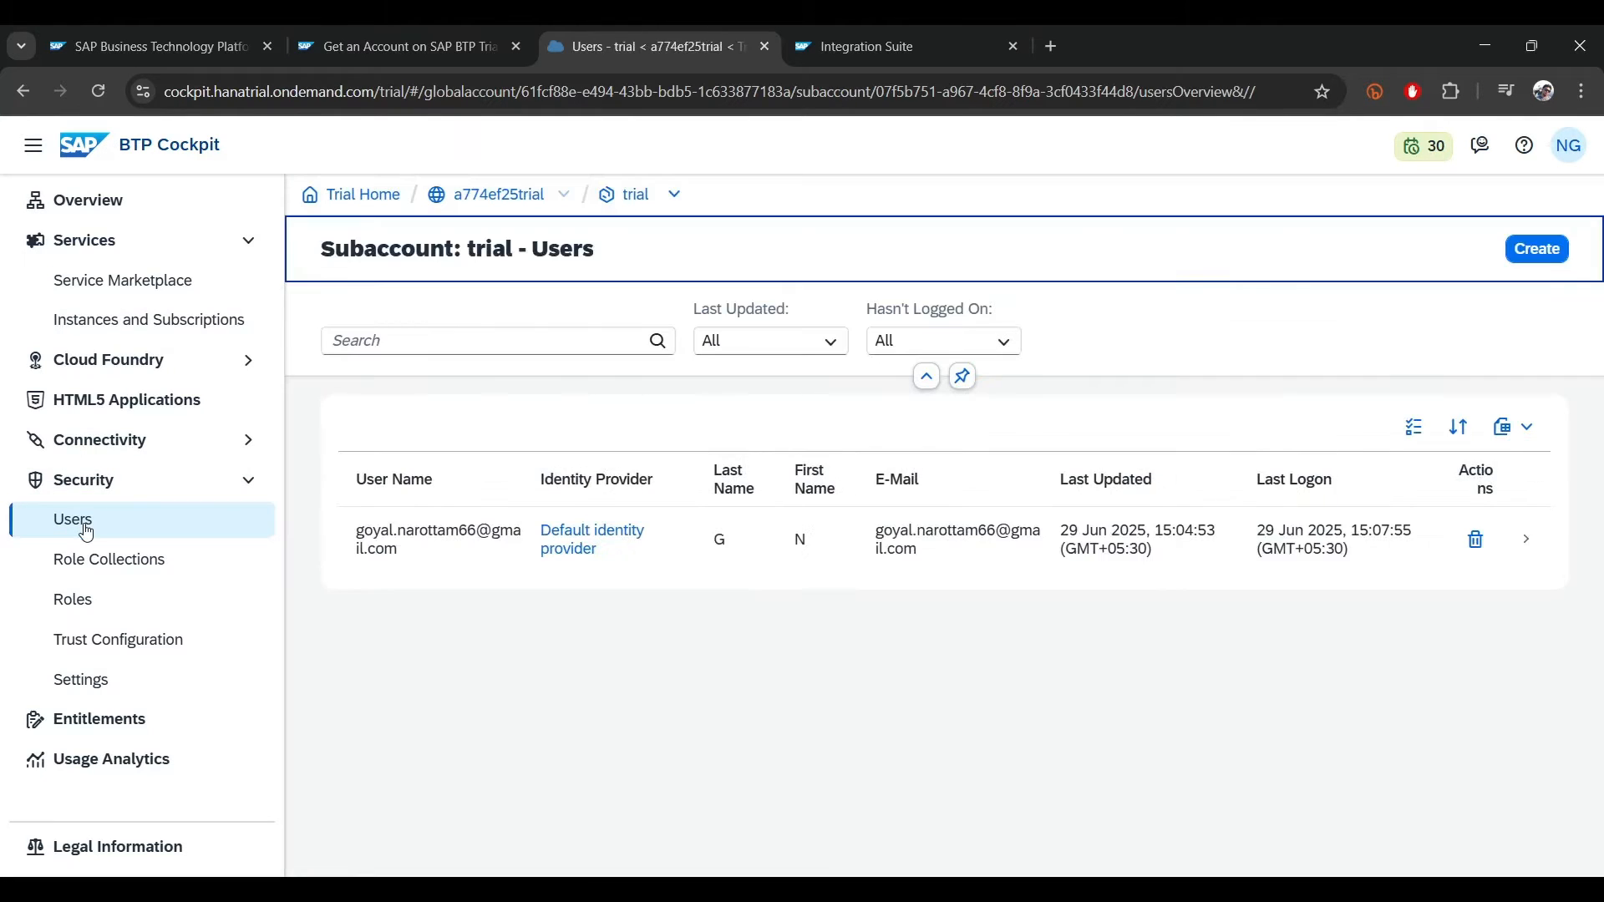
left_click(1536, 547)
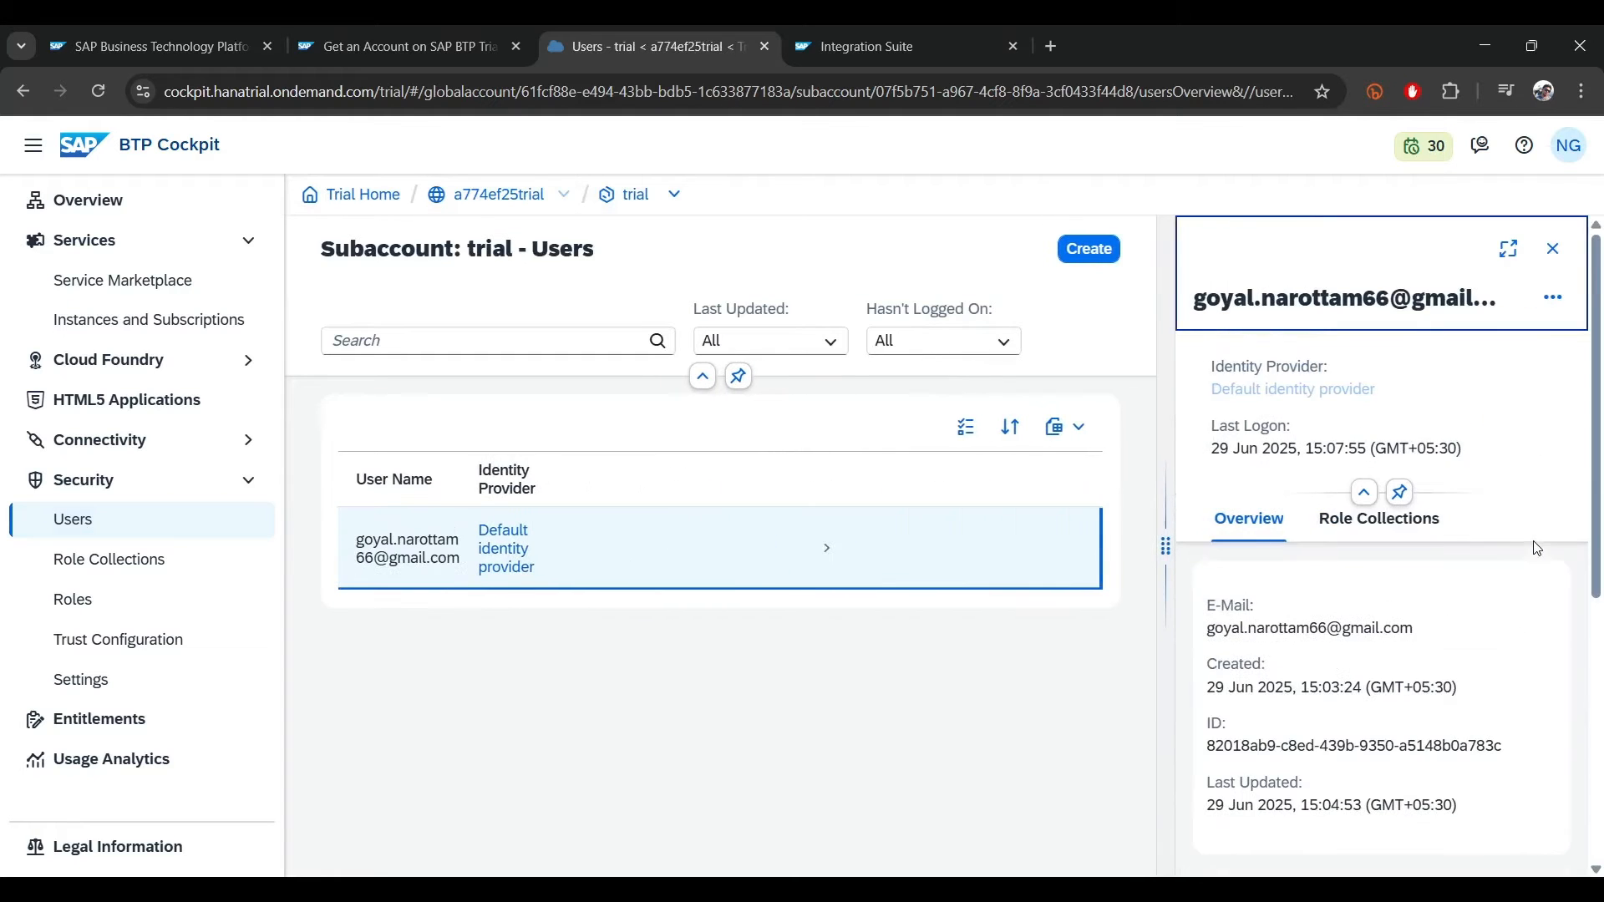
left_click(1377, 521)
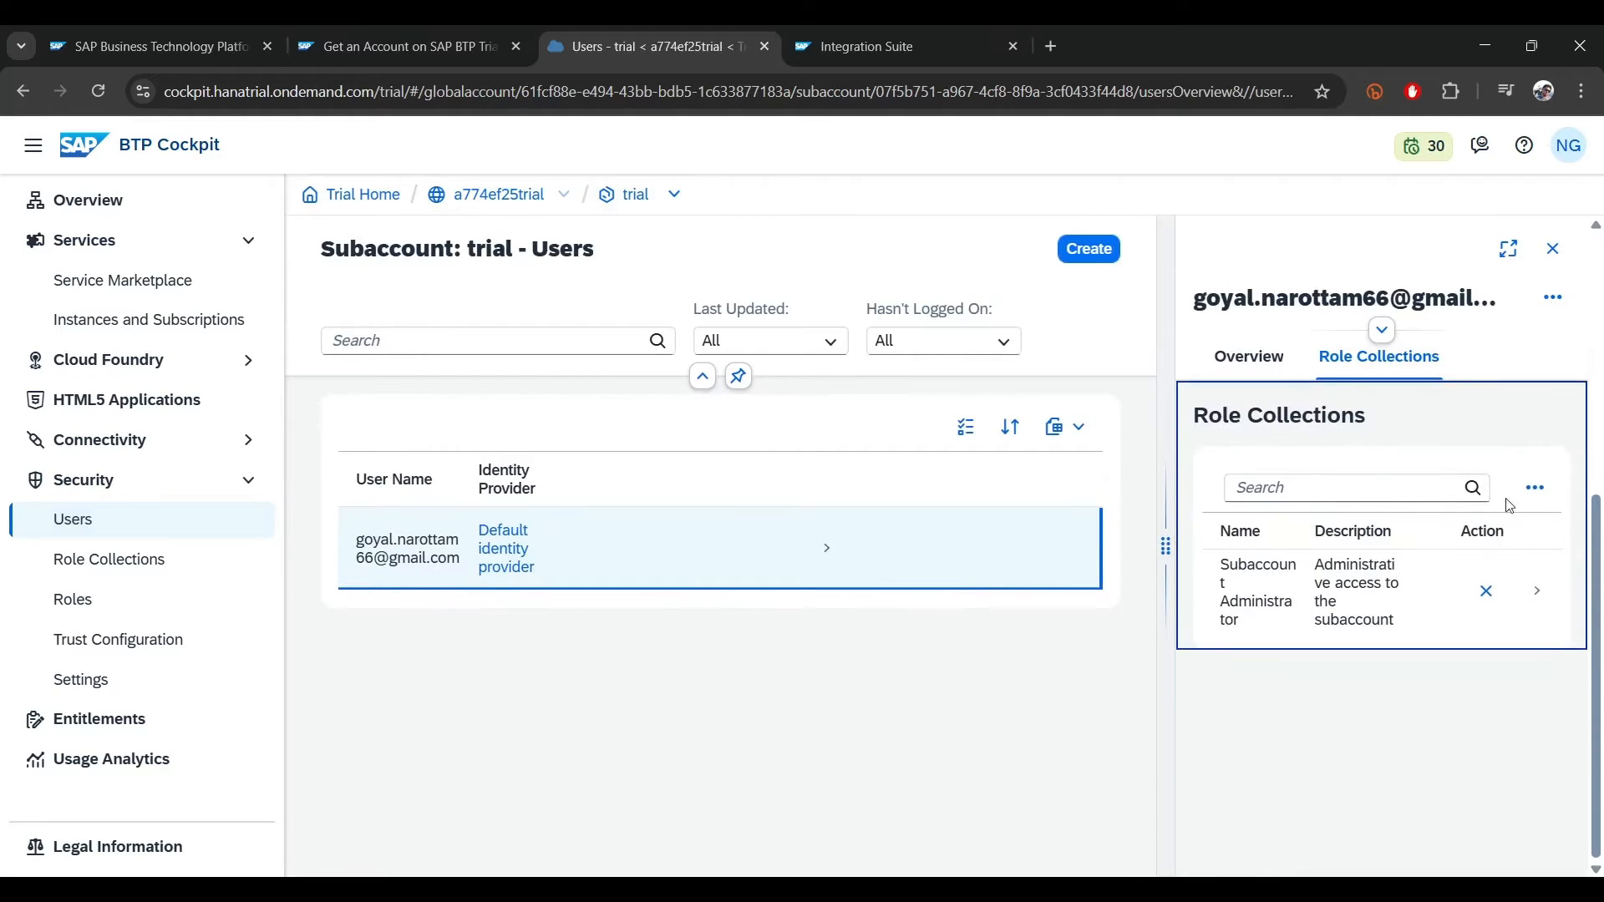
left_click(1536, 488)
left_click(1410, 532)
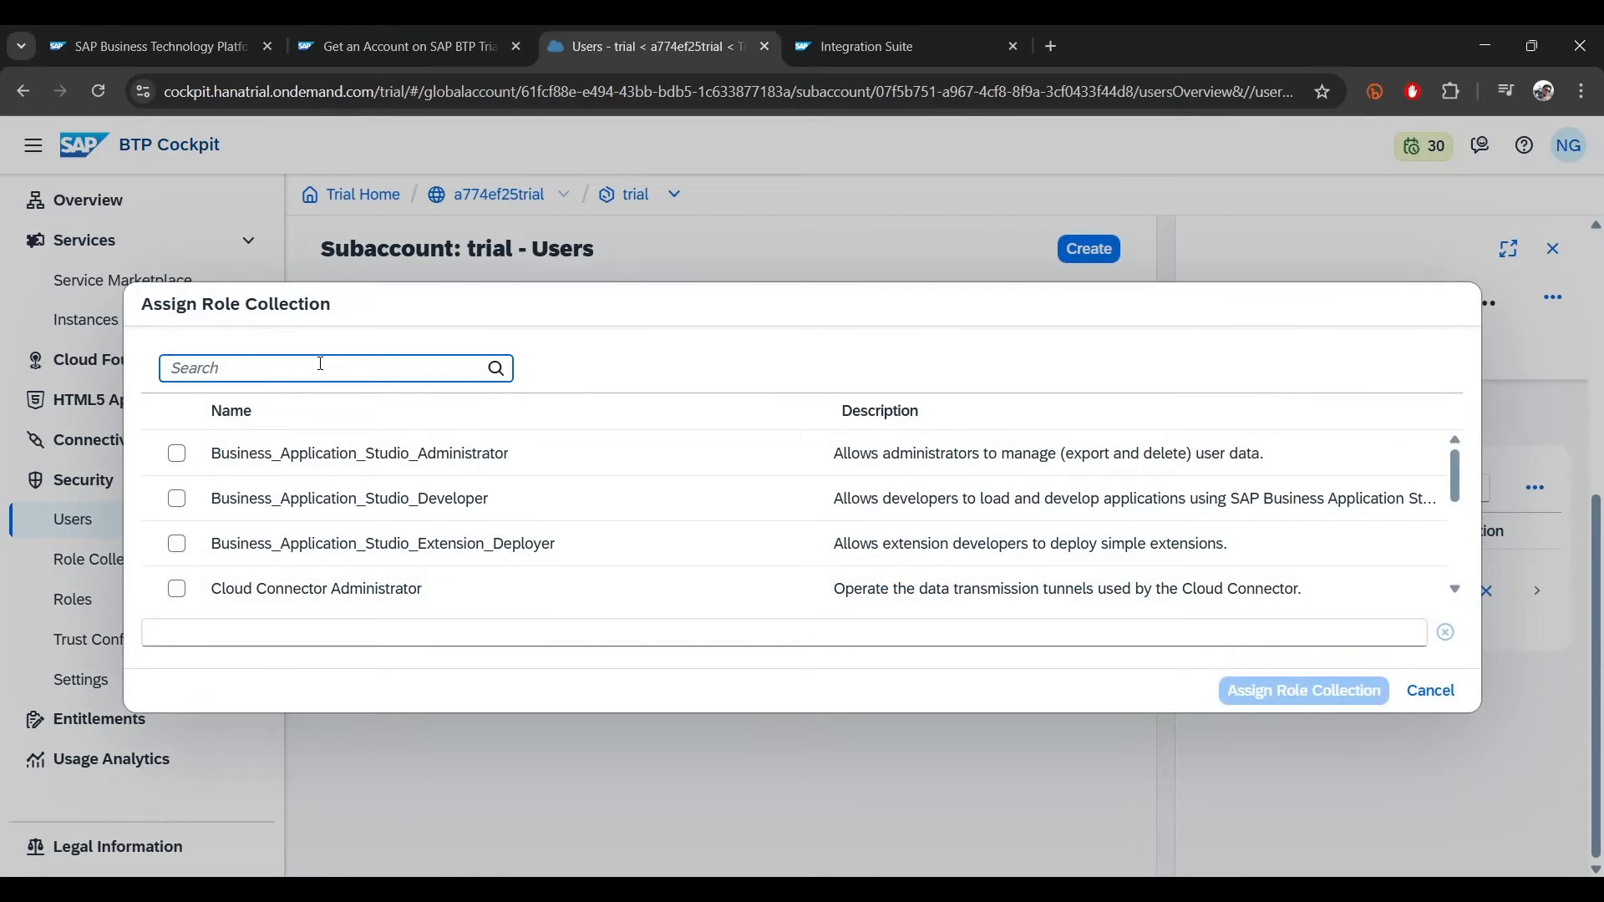
type("int")
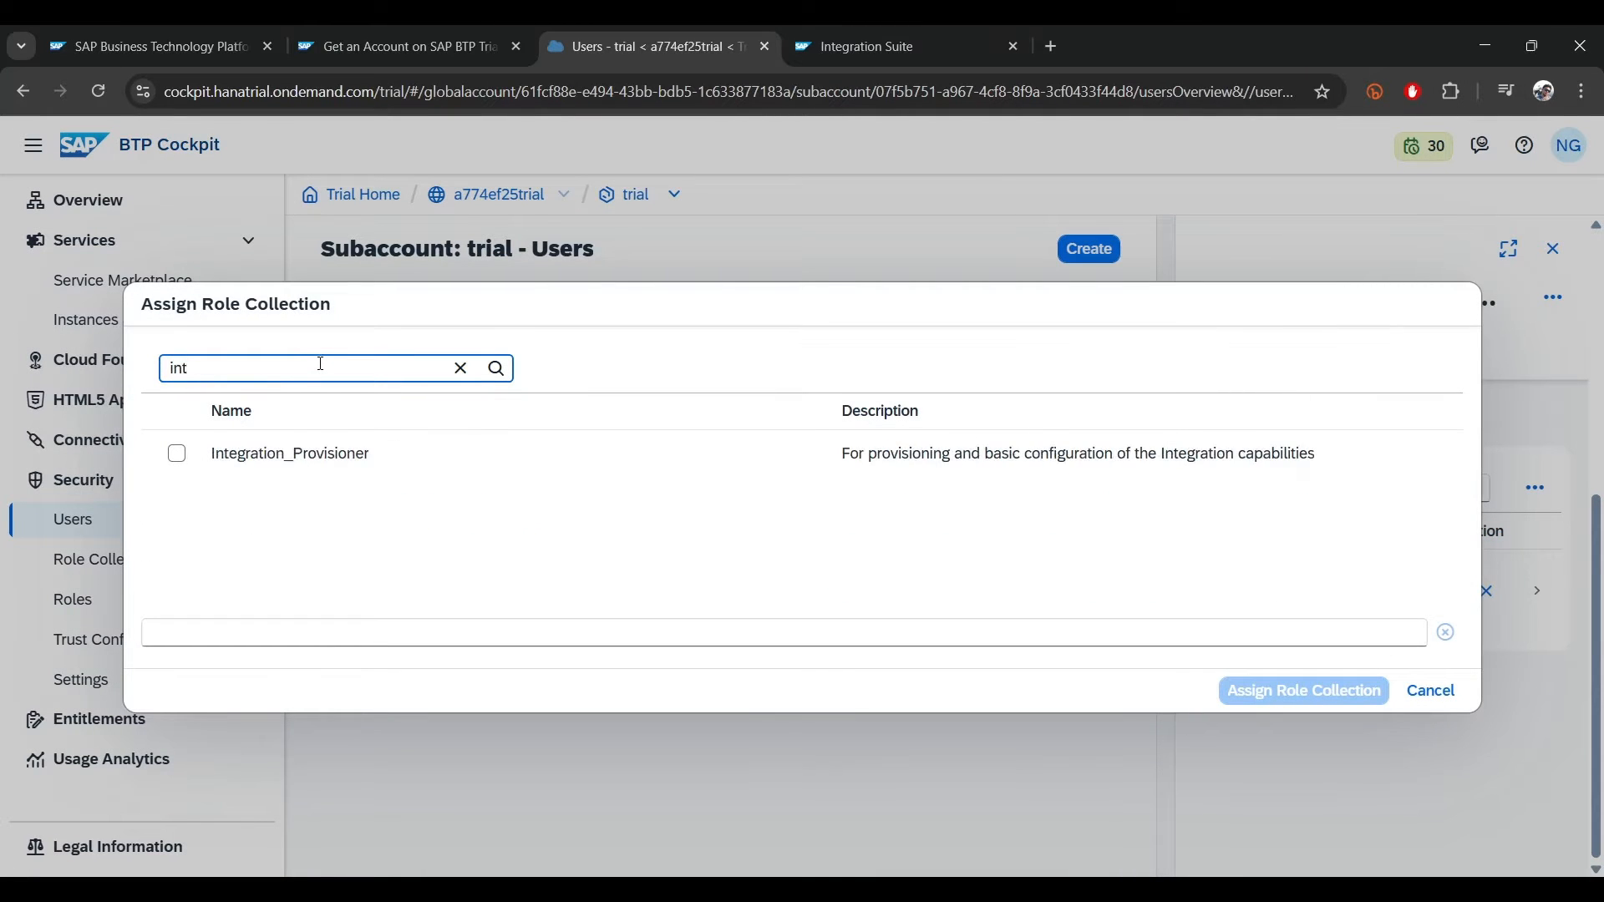
left_click(177, 454)
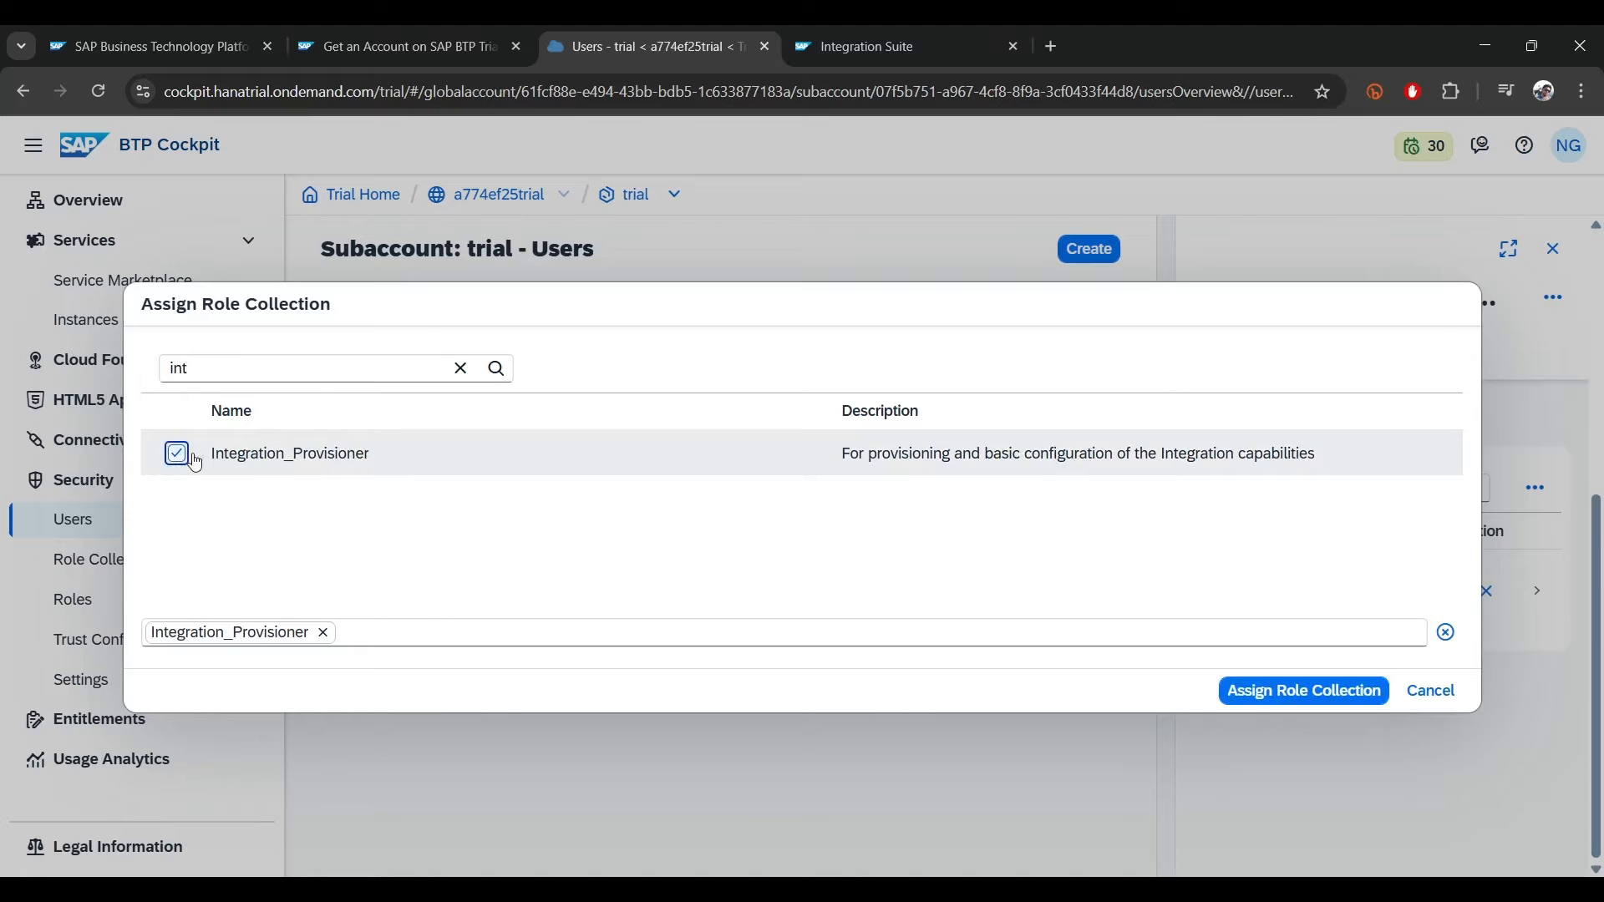
left_click(1282, 691)
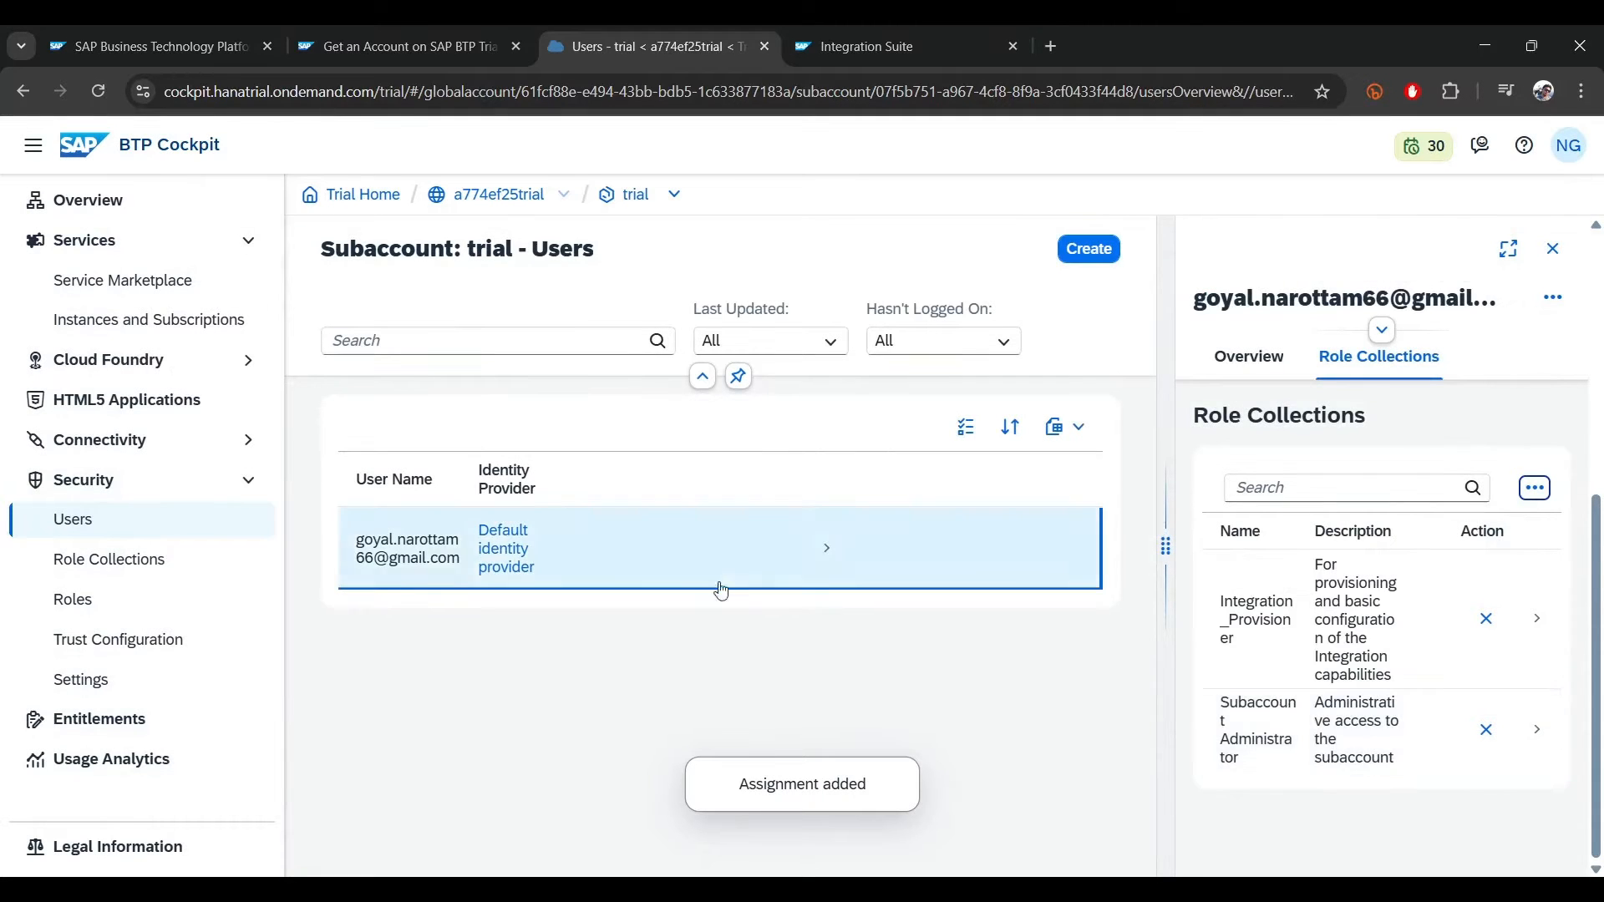
- Log out of Integration Suite and sign in again, then dismiss the News and Announcements message until the next update
left_click(889, 43)
left_click(94, 89)
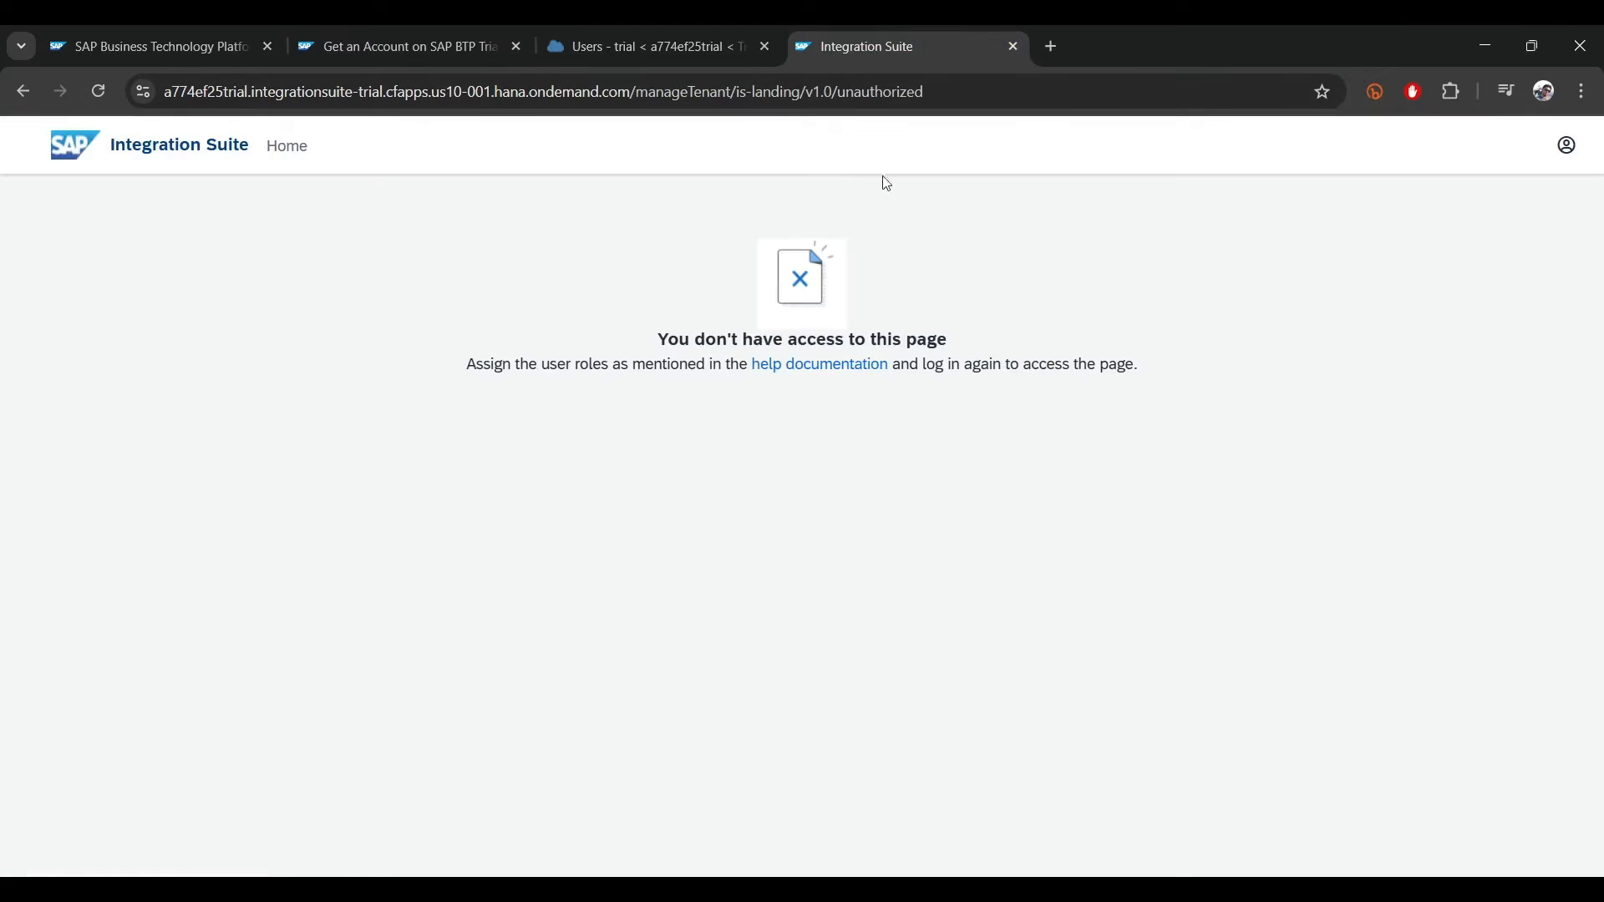
left_click(1567, 147)
left_click(1540, 204)
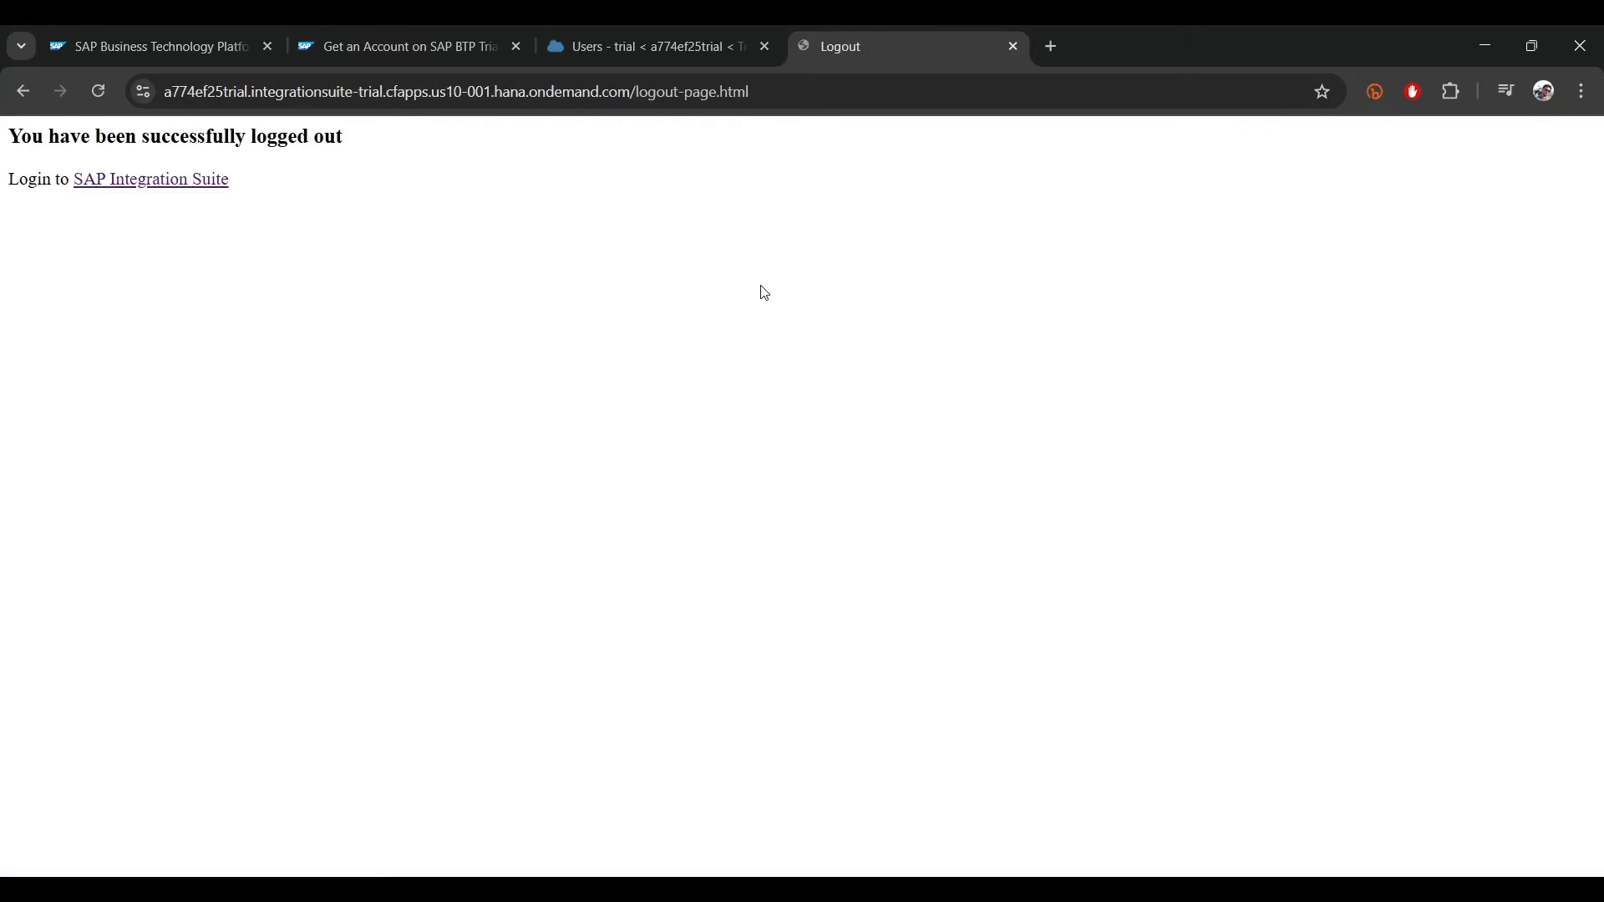
left_click(150, 192)
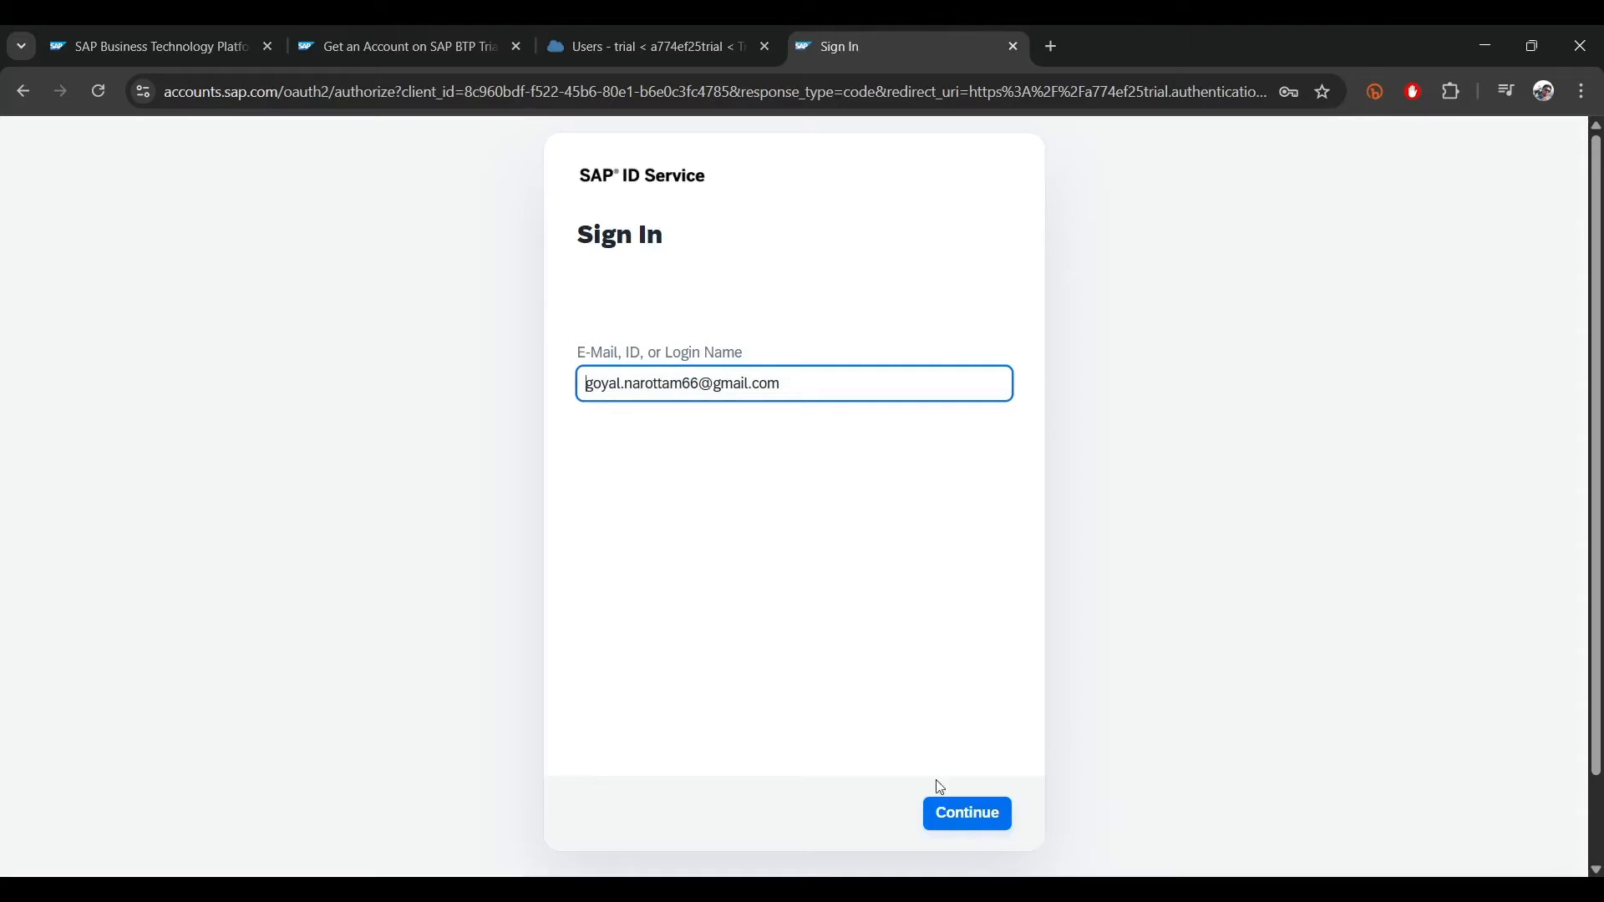
left_click(963, 815)
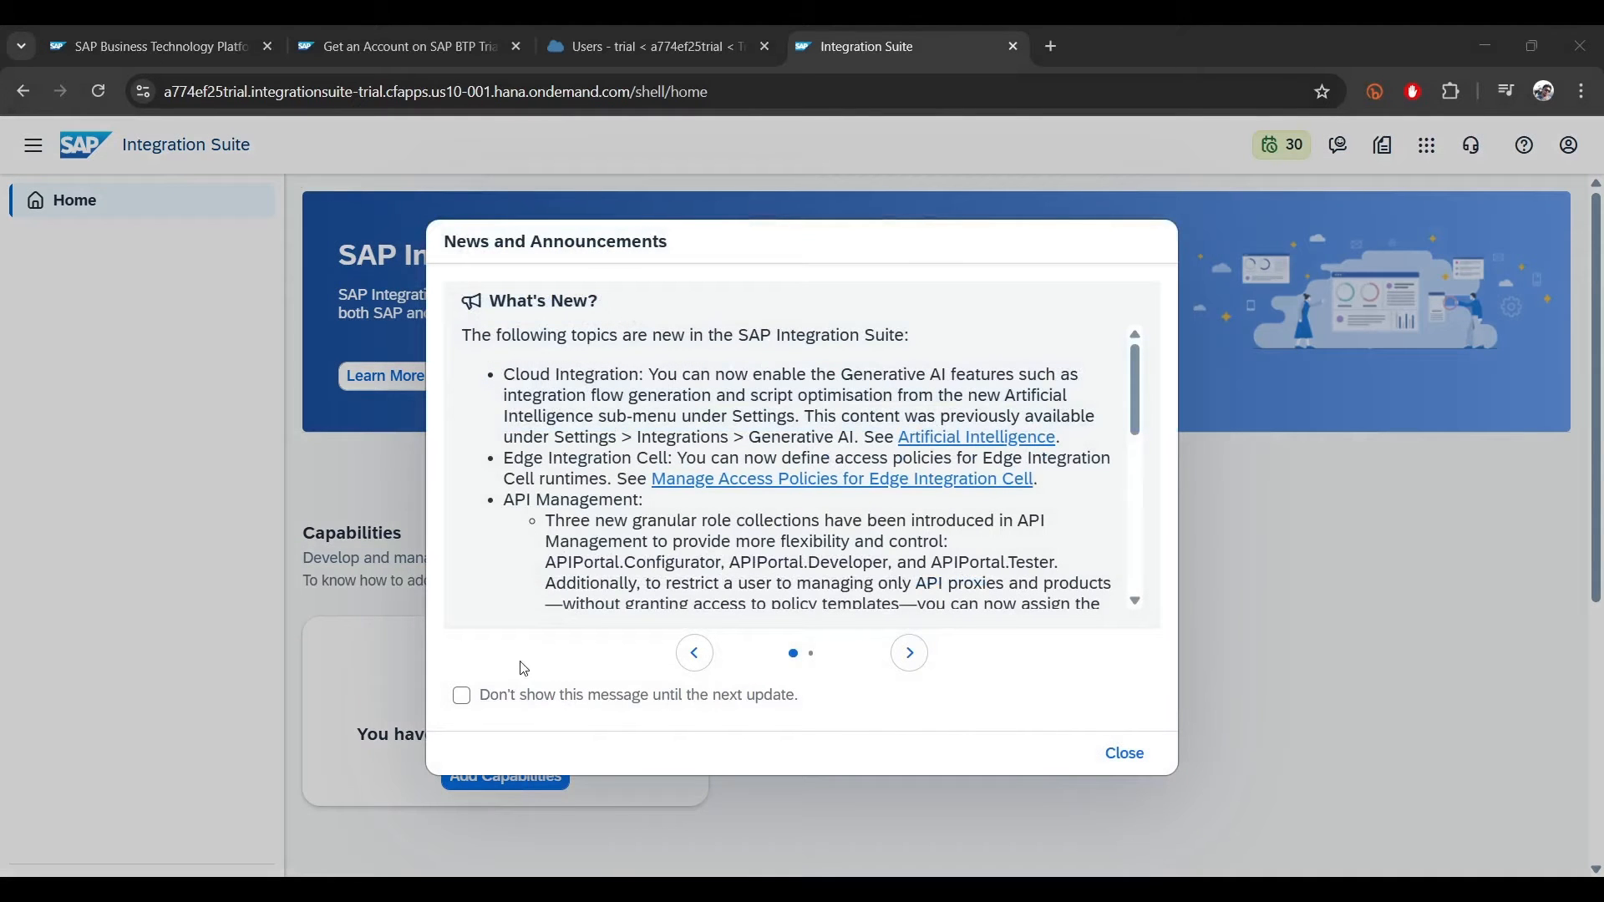
left_click(462, 697)
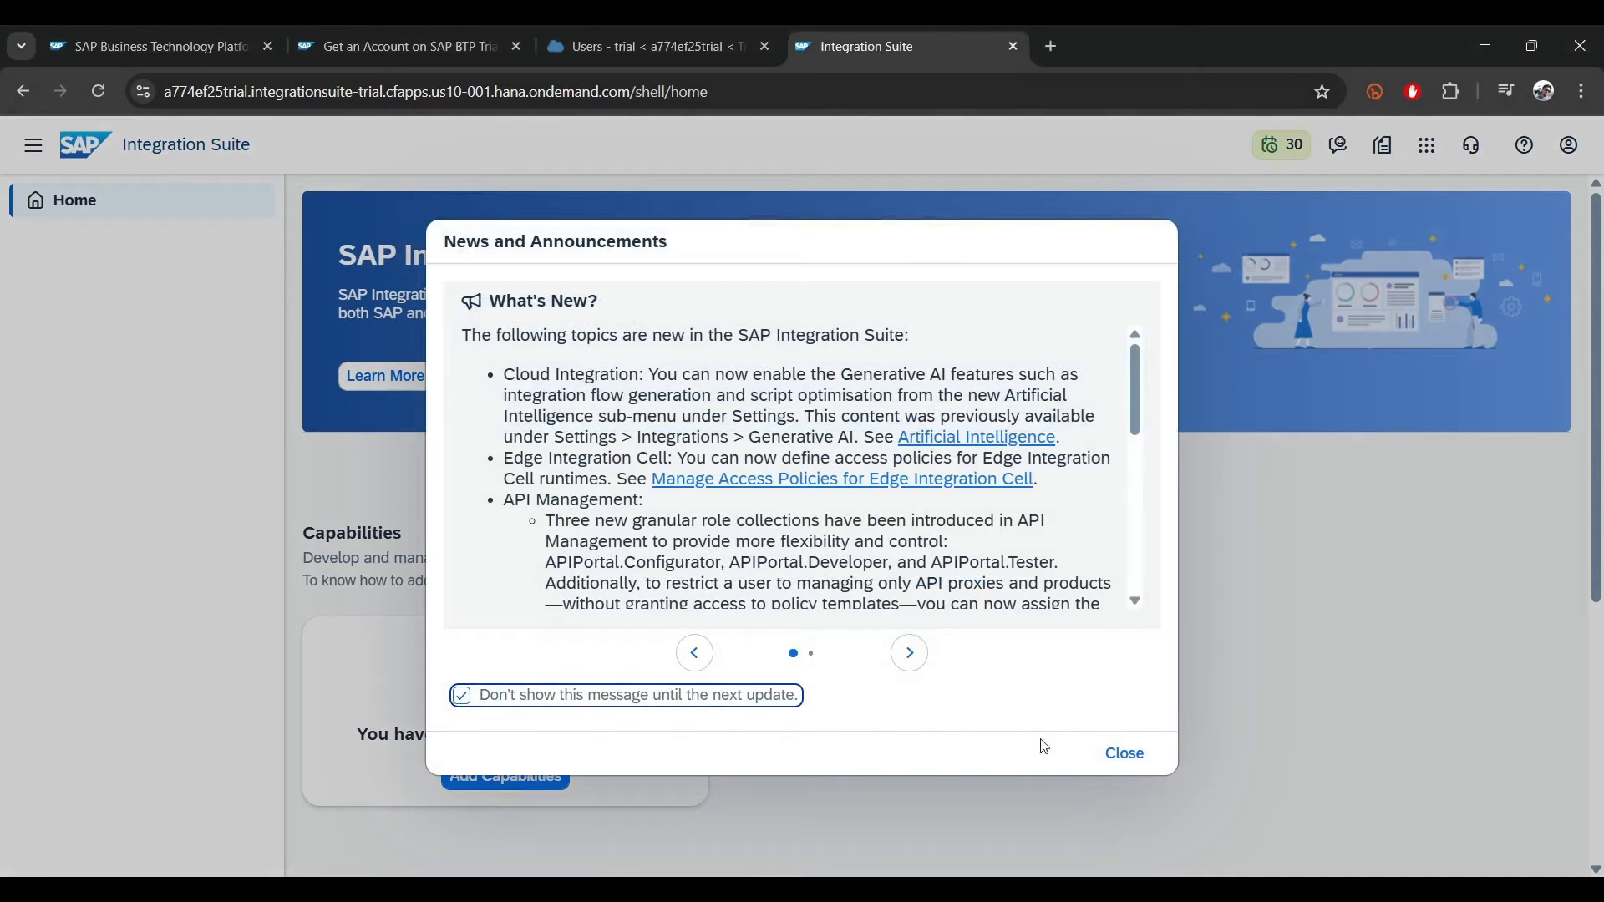
left_click(1125, 755)
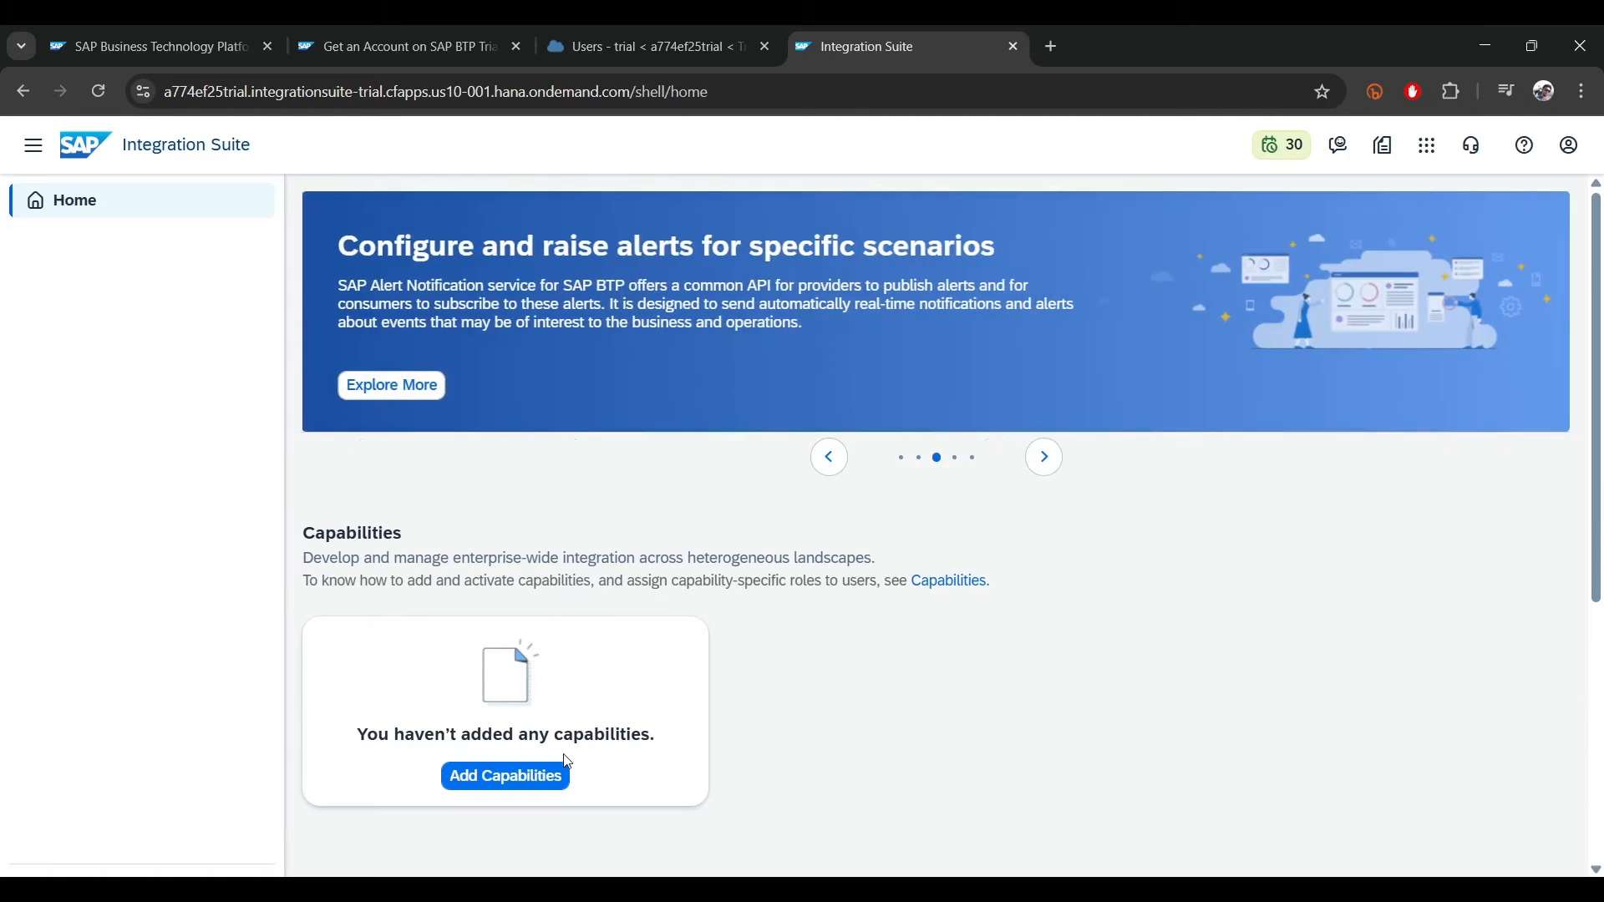
- Start adding capabilities and select Build Integration Scenarios, Manage APIs, Implement Interfaces and Mappings, and Manage Trading Partners
left_click(494, 784)
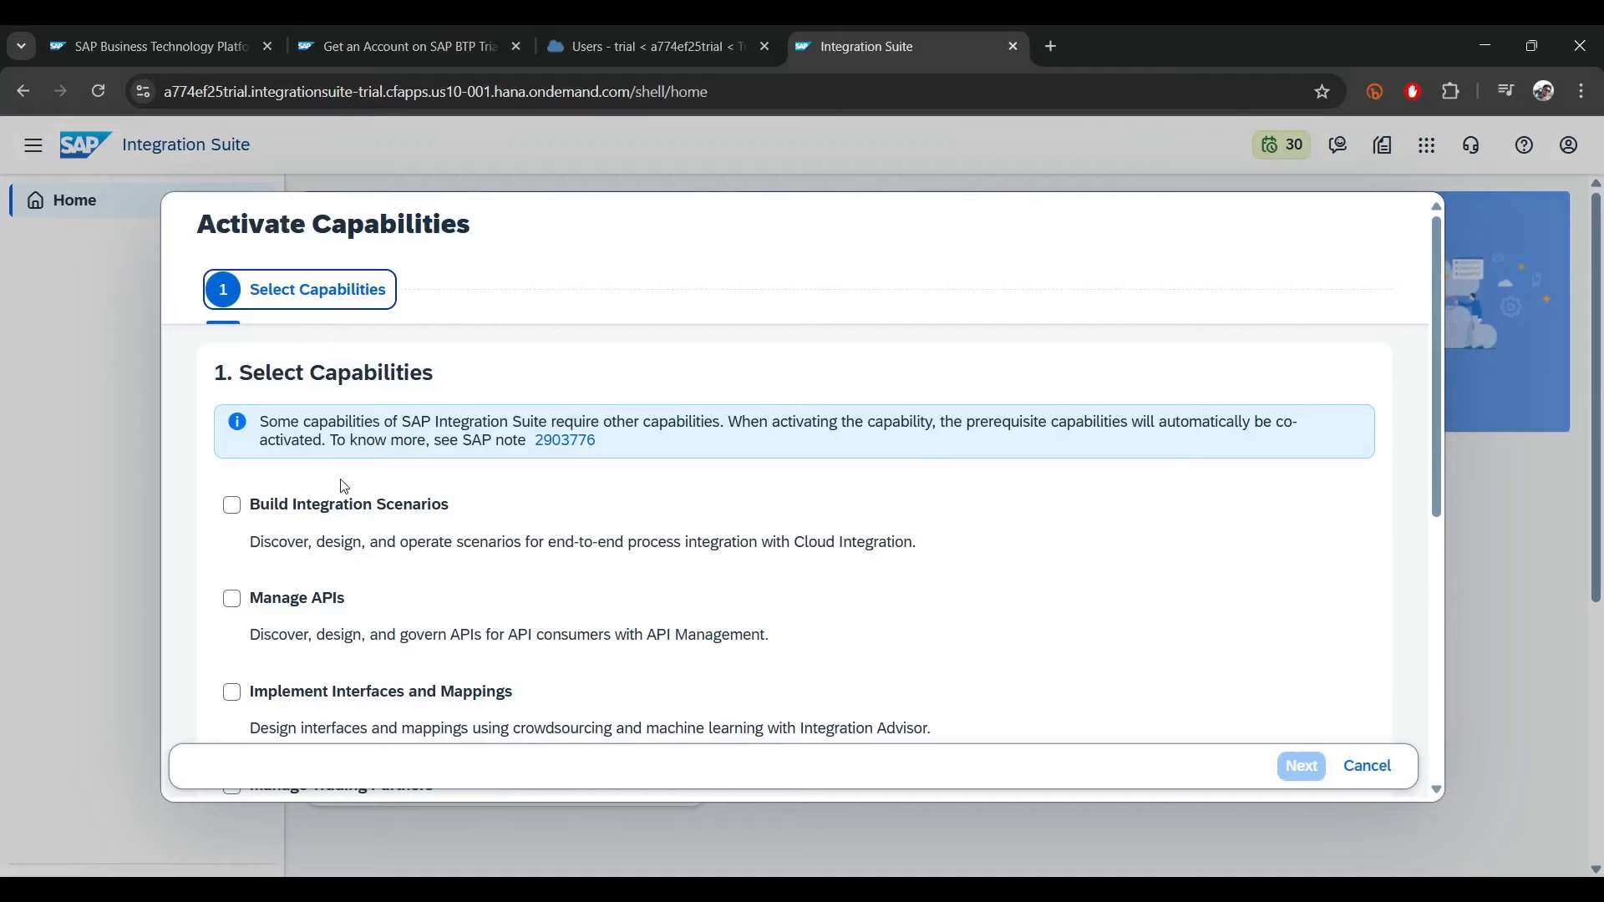
left_click(233, 508)
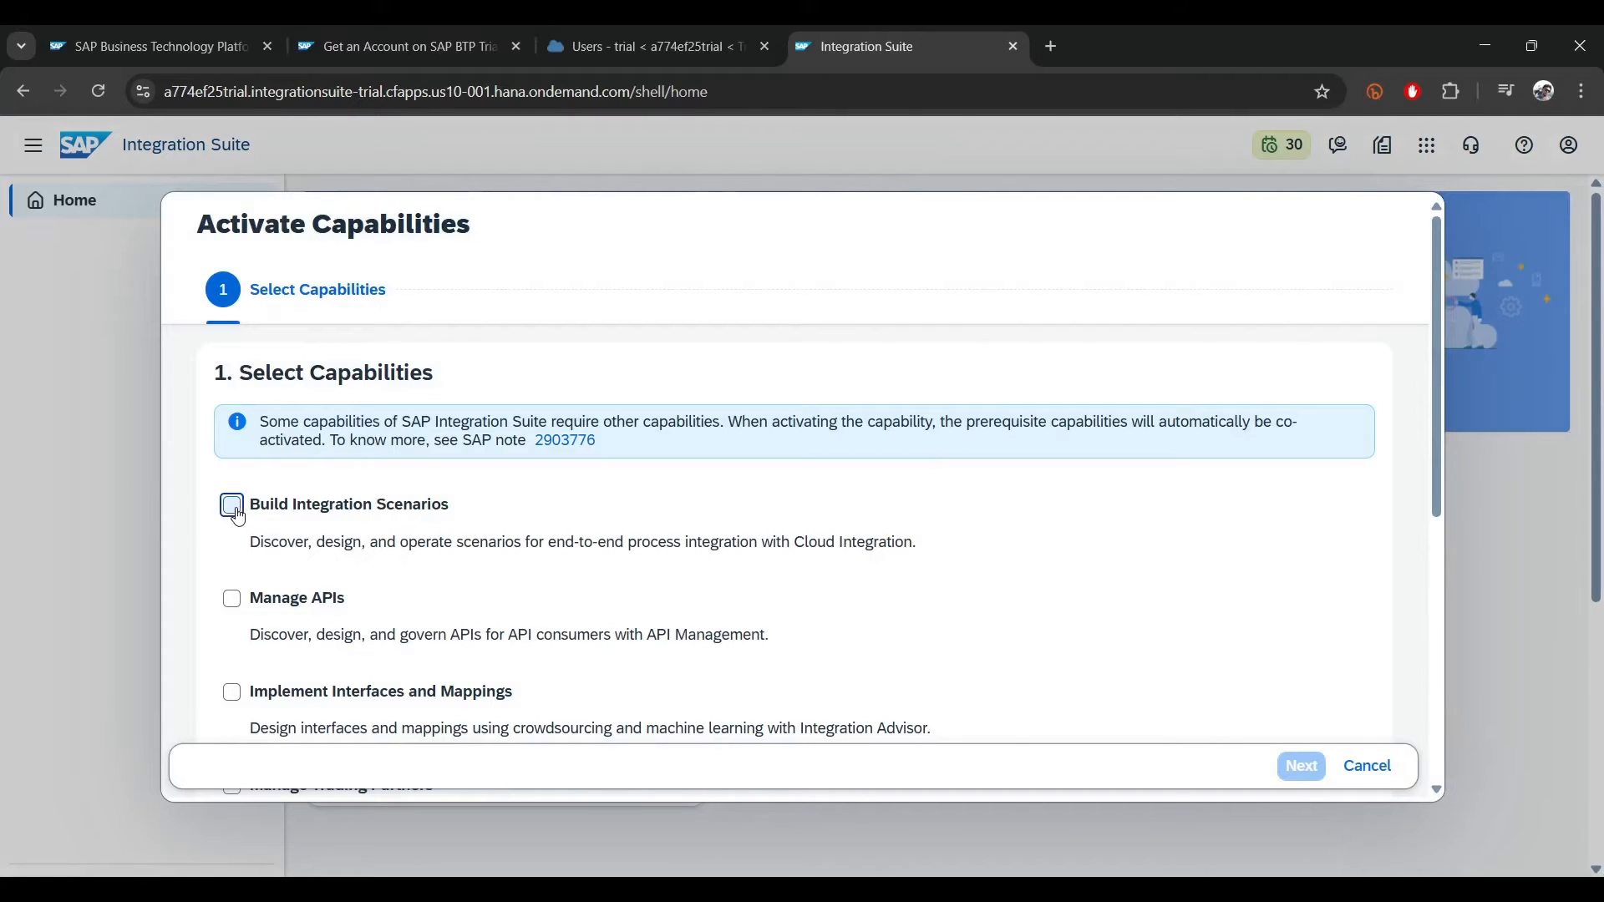
left_click(233, 600)
scroll(237, 610, "down", 2)
left_click(230, 478)
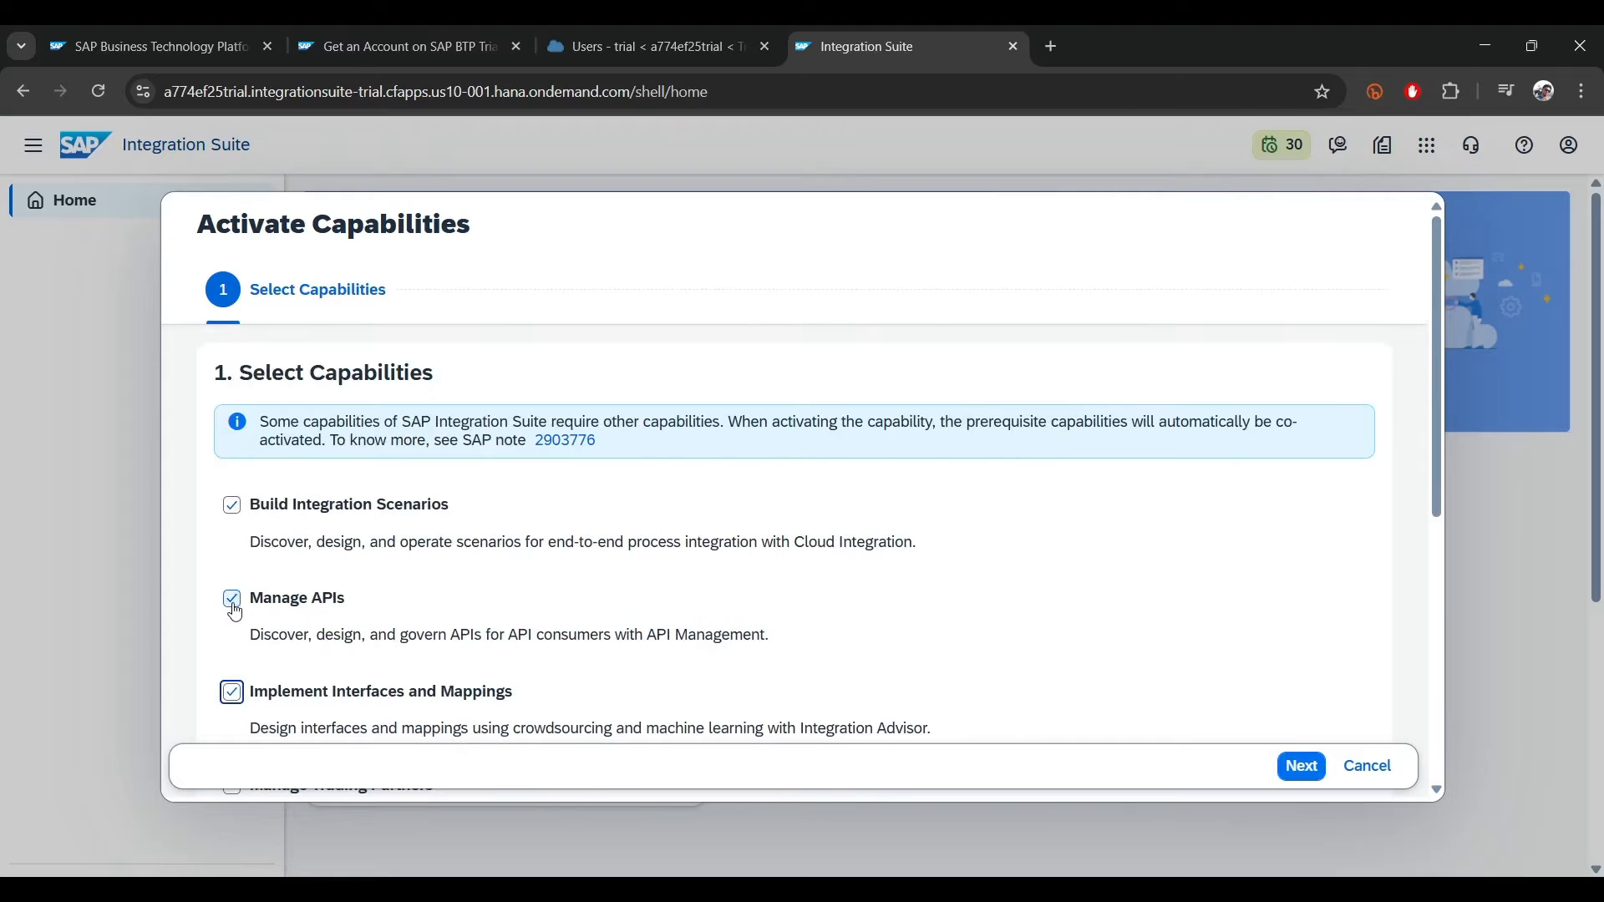
scroll(236, 618, "down", 3)
left_click(232, 478)
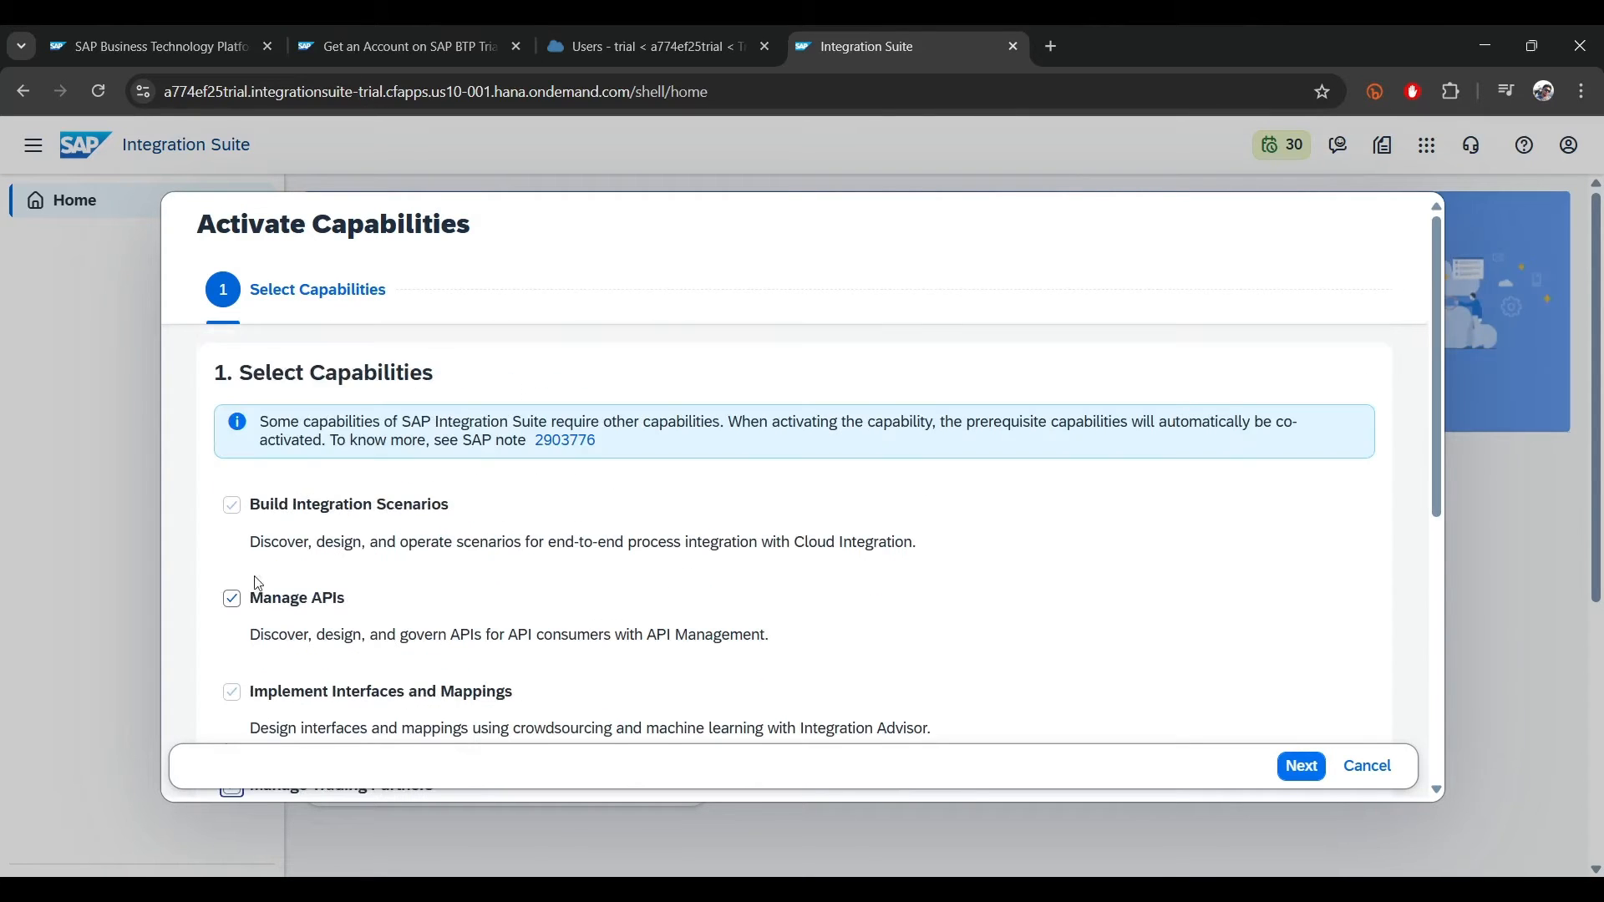
- Also select Access data in SAP Business Suite, Extend Non-SAP Connectivity, Manage and Provide Integration Technology Guidance, and Assess Migration Scenarios
scroll(236, 648, "down", 3)
left_click(231, 564)
scroll(298, 662, "down", 3)
left_click(232, 448)
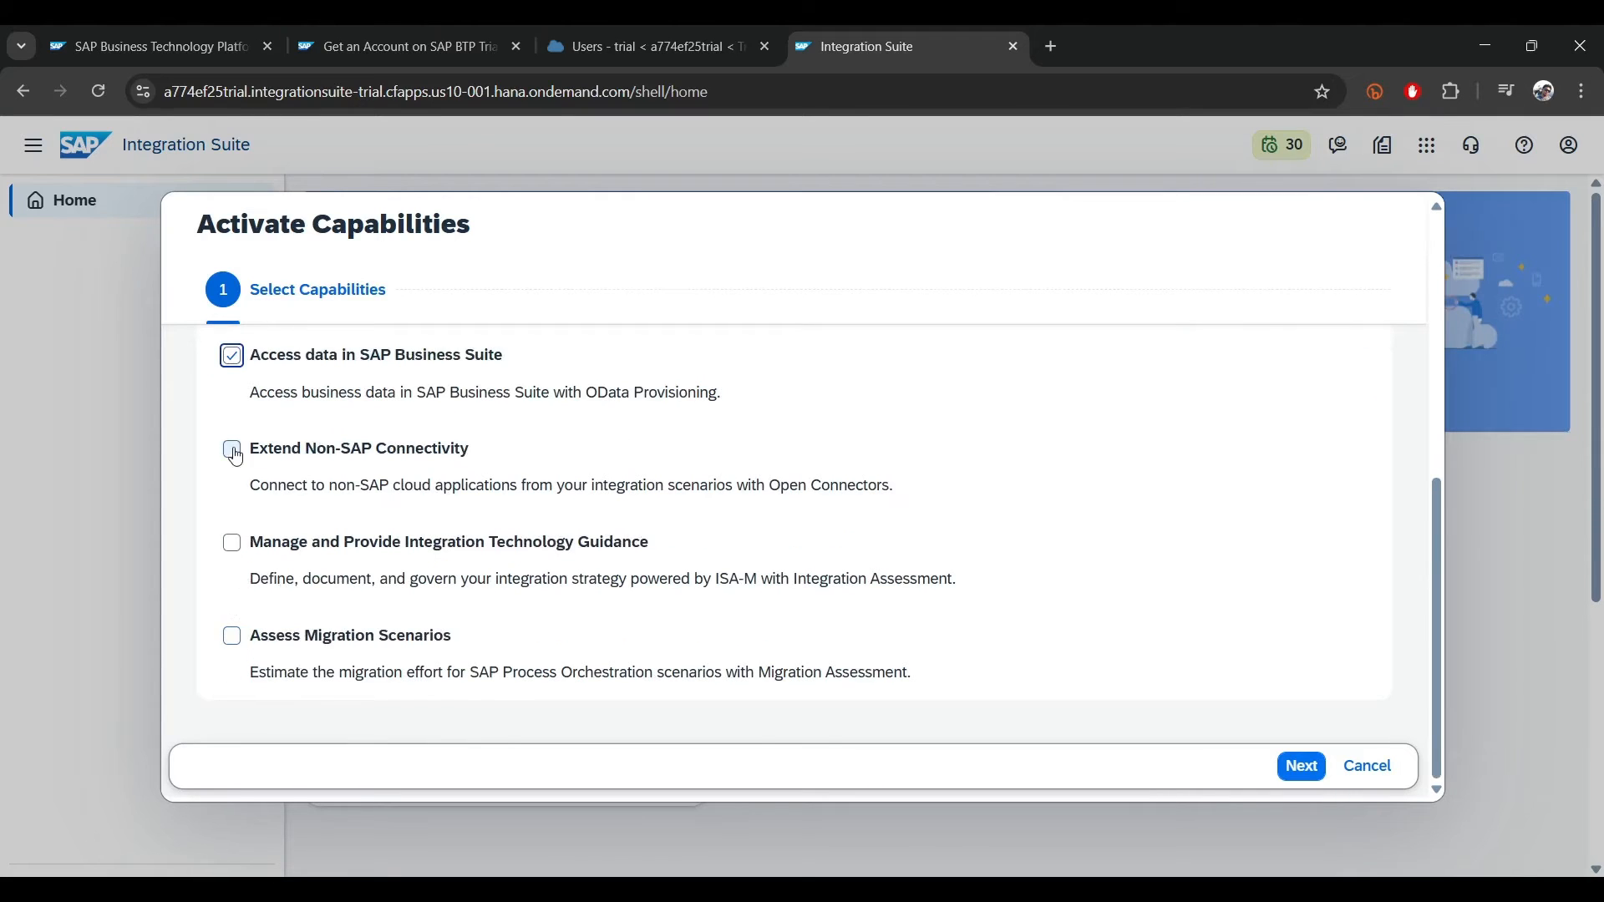
scroll(293, 547, "down", 5)
left_click(232, 644)
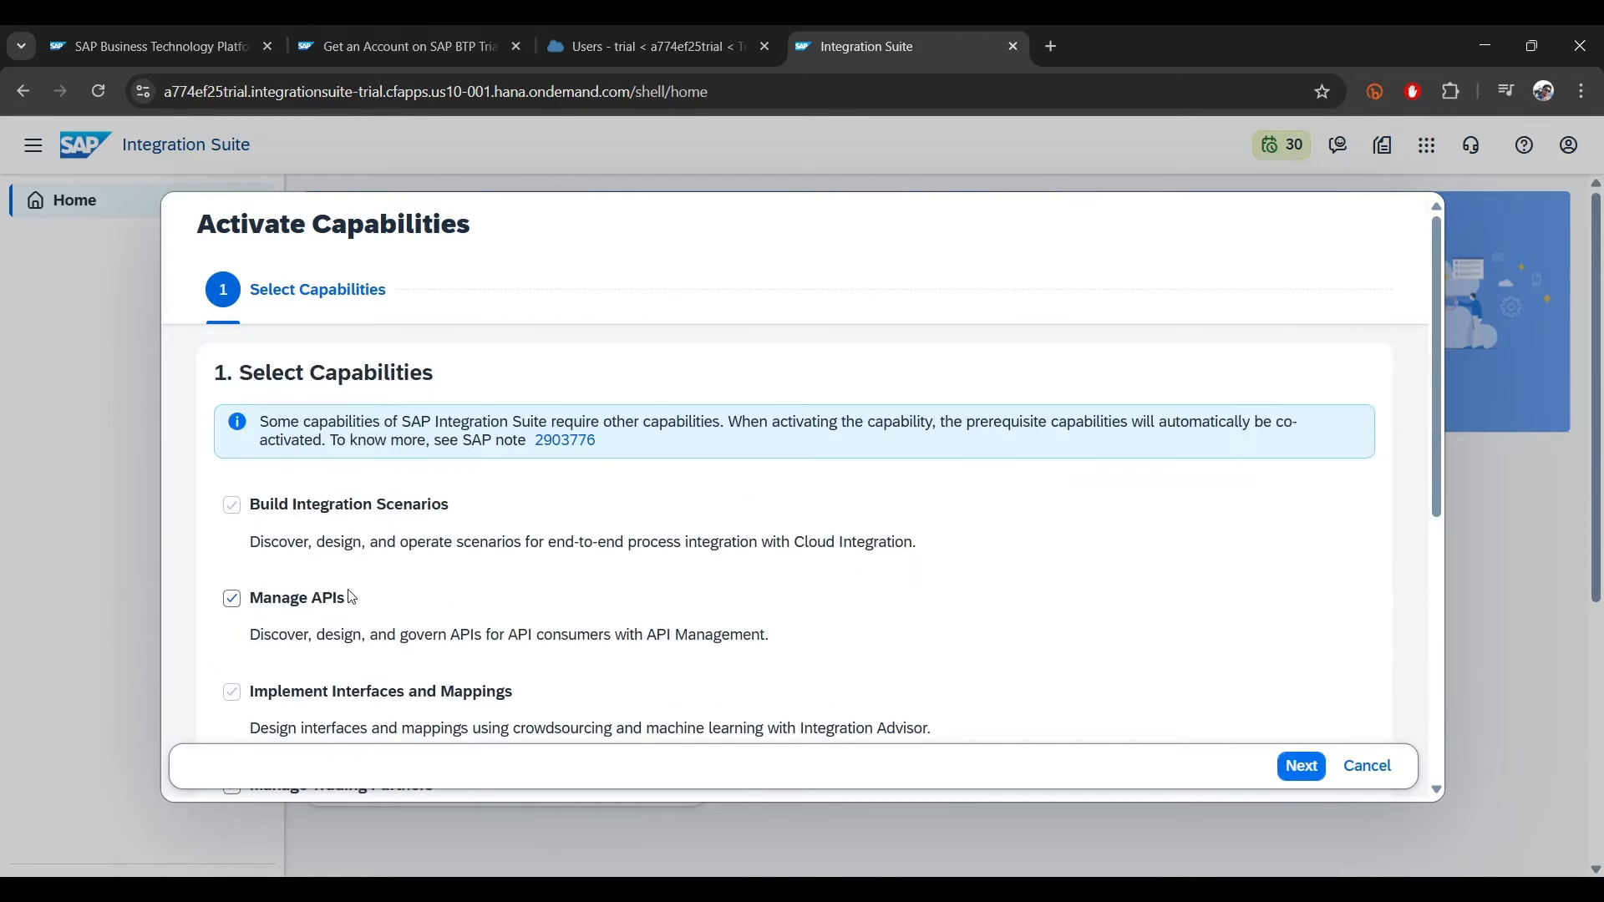
scroll(309, 597, "down", 3)
scroll(243, 692, "down", 1)
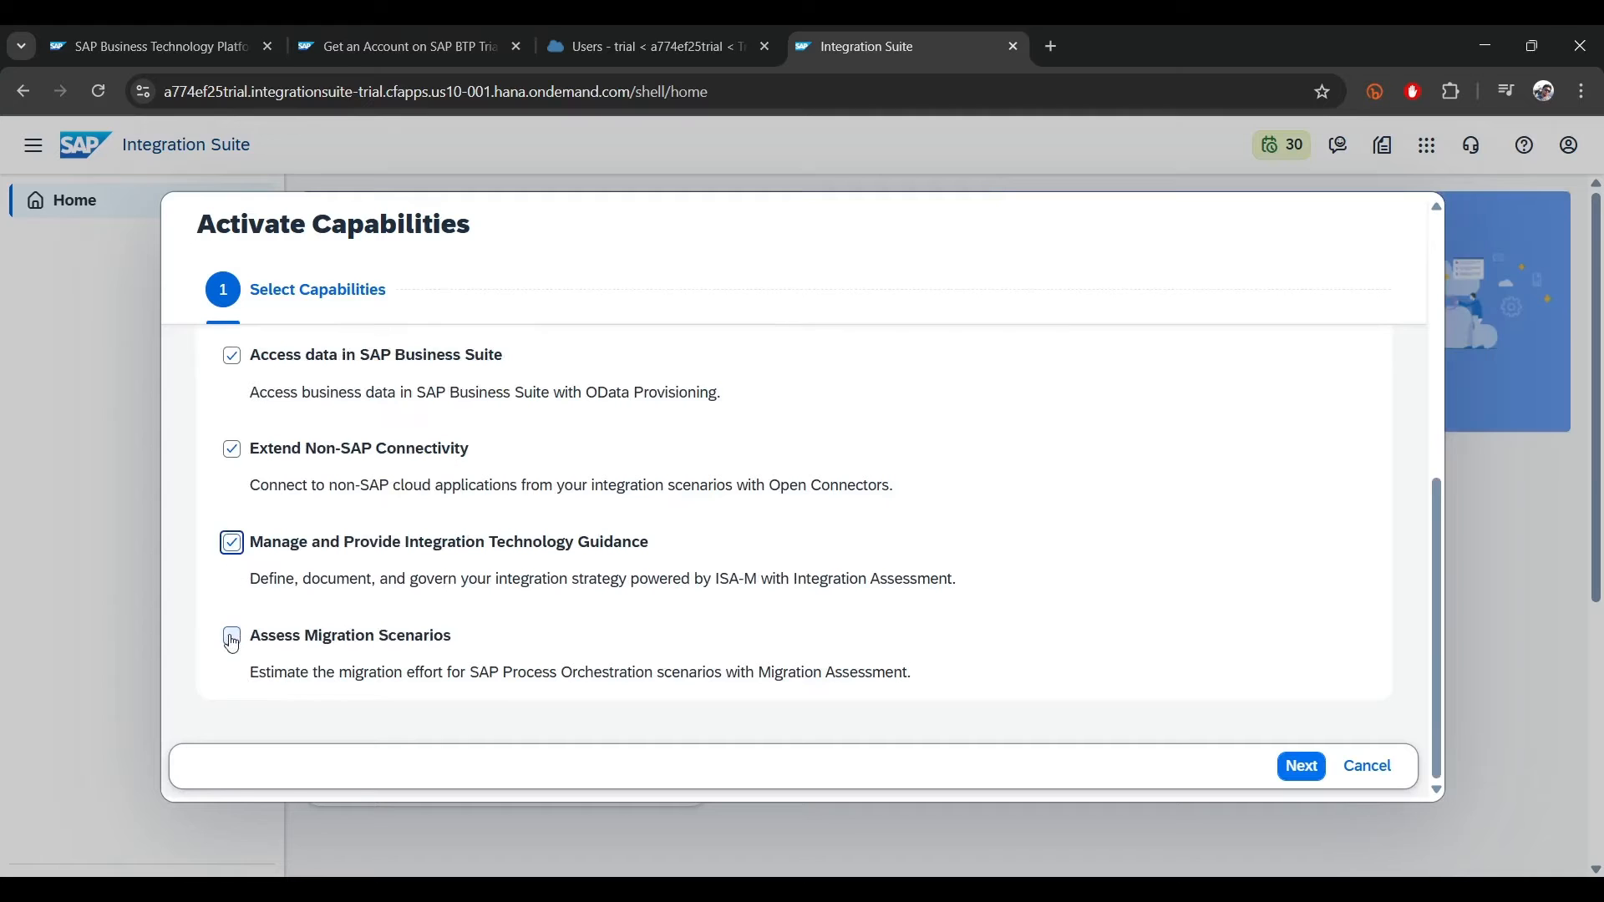
left_click(233, 637)
scroll(499, 614, "up", 6)
scroll(359, 544, "down", 6)
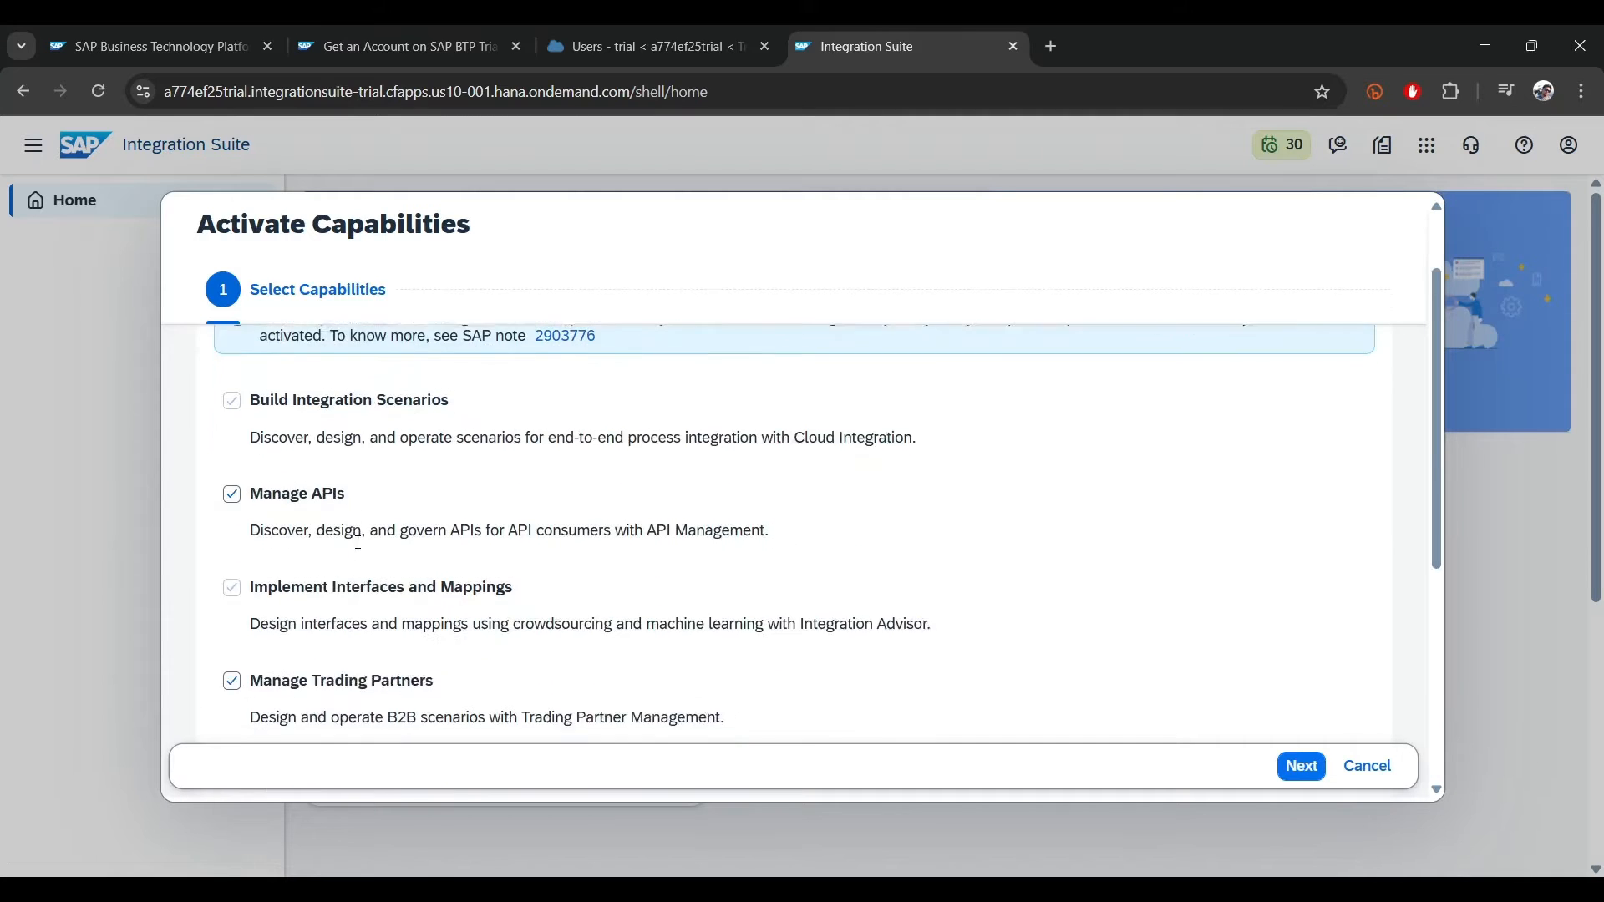
- Enable Developer Hub and Graph for API Management, keep the Cloud Integration settings, and activate the selected capabilities
left_click(1300, 772)
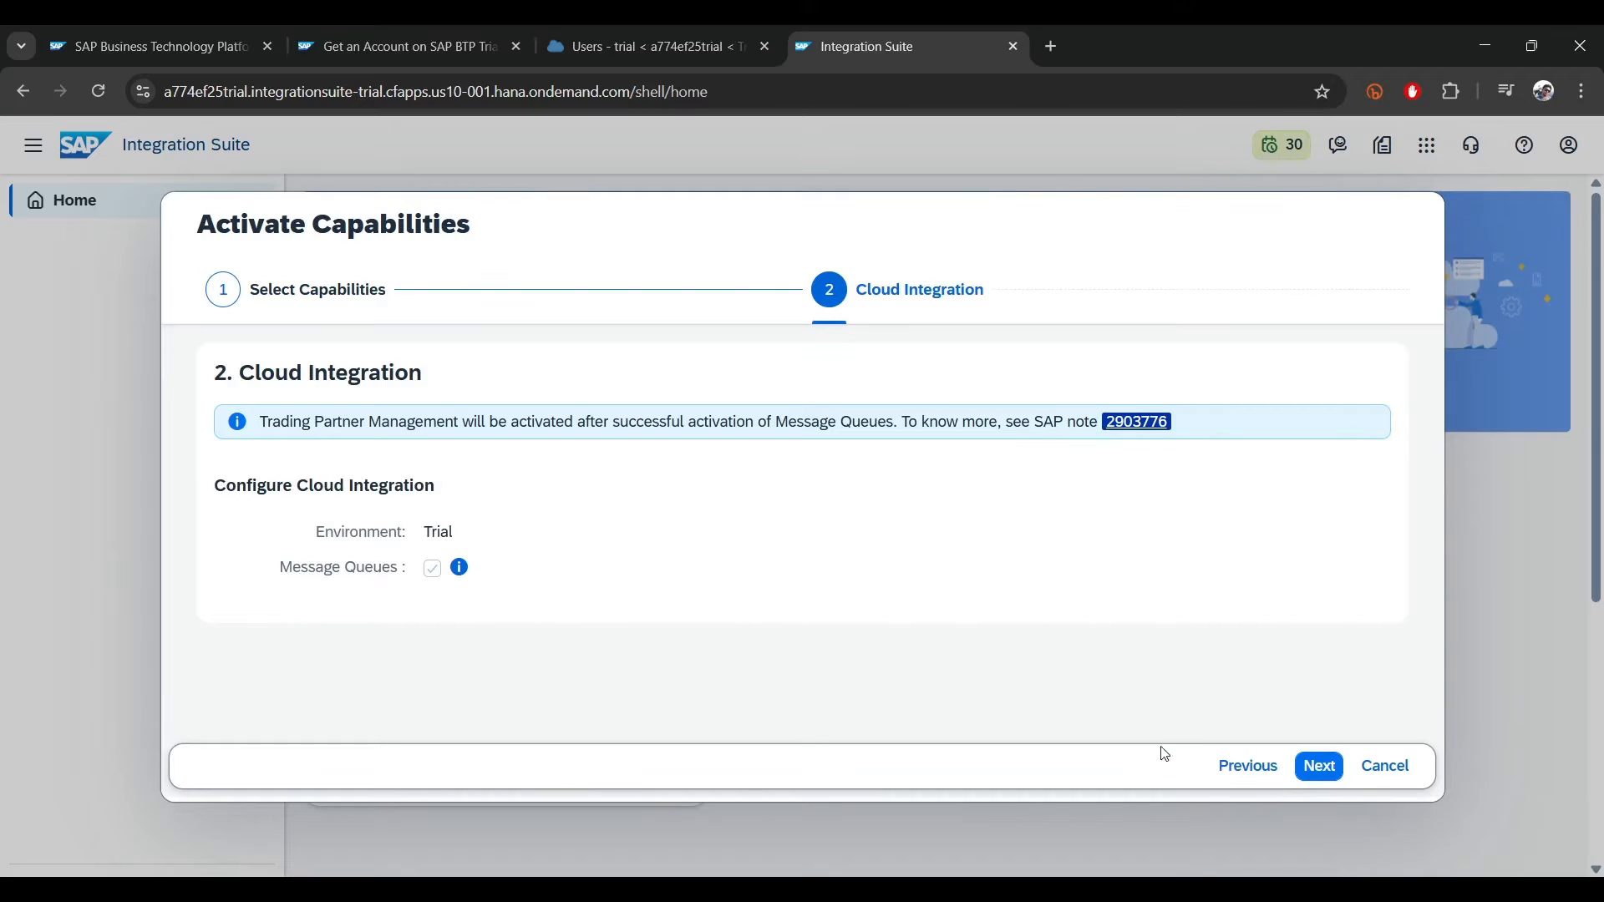
left_click(1329, 776)
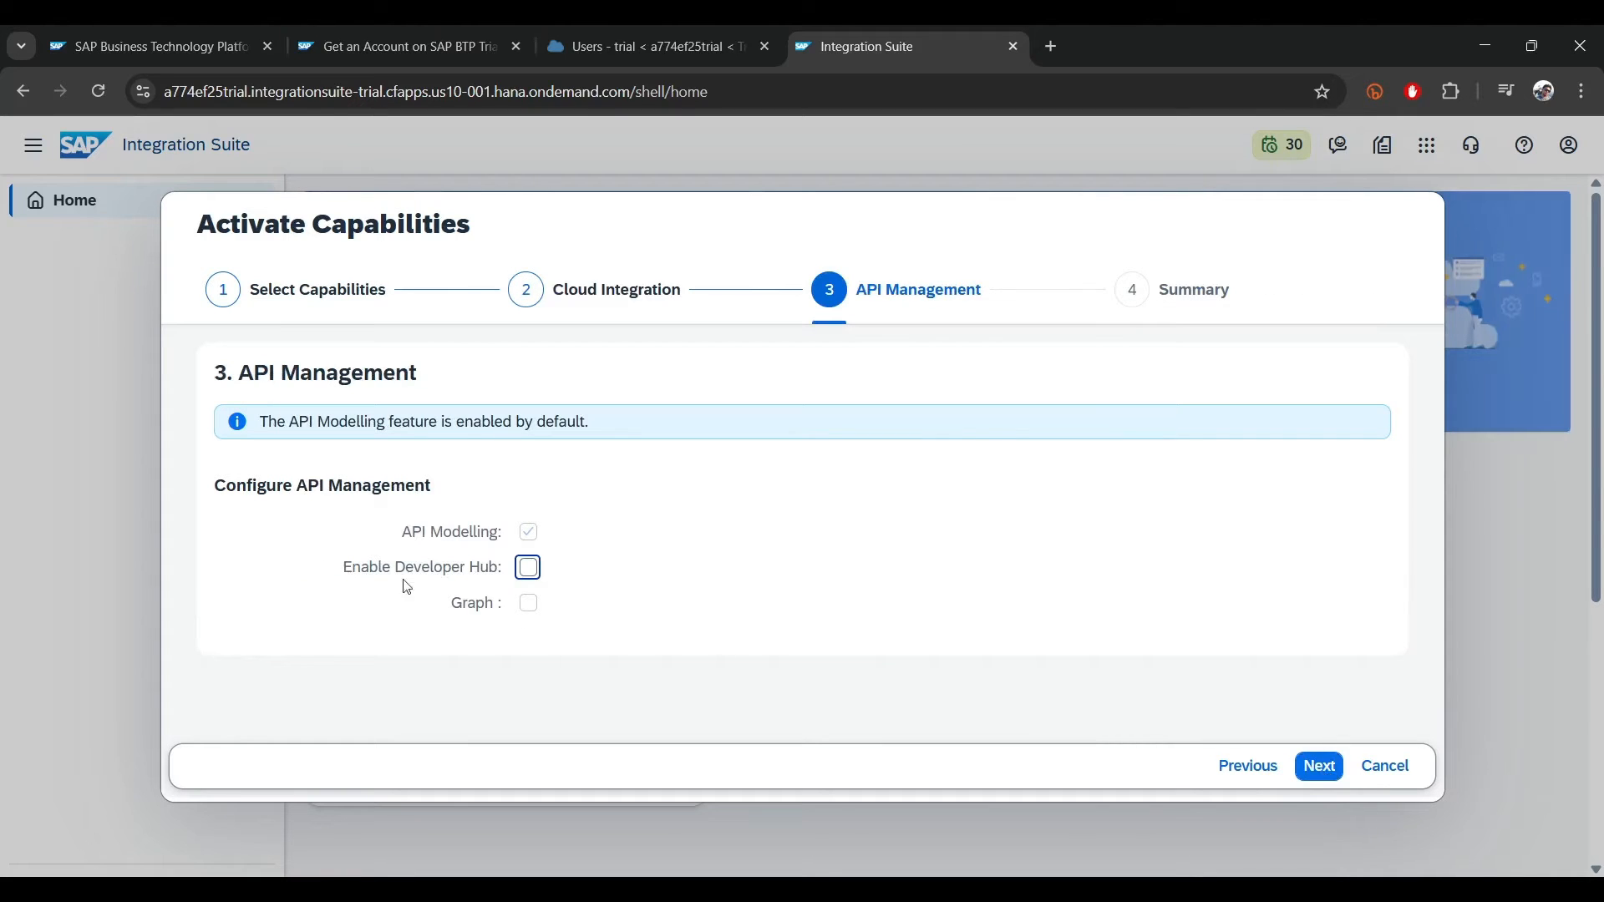
left_click(519, 573)
left_click(529, 605)
left_click(1332, 770)
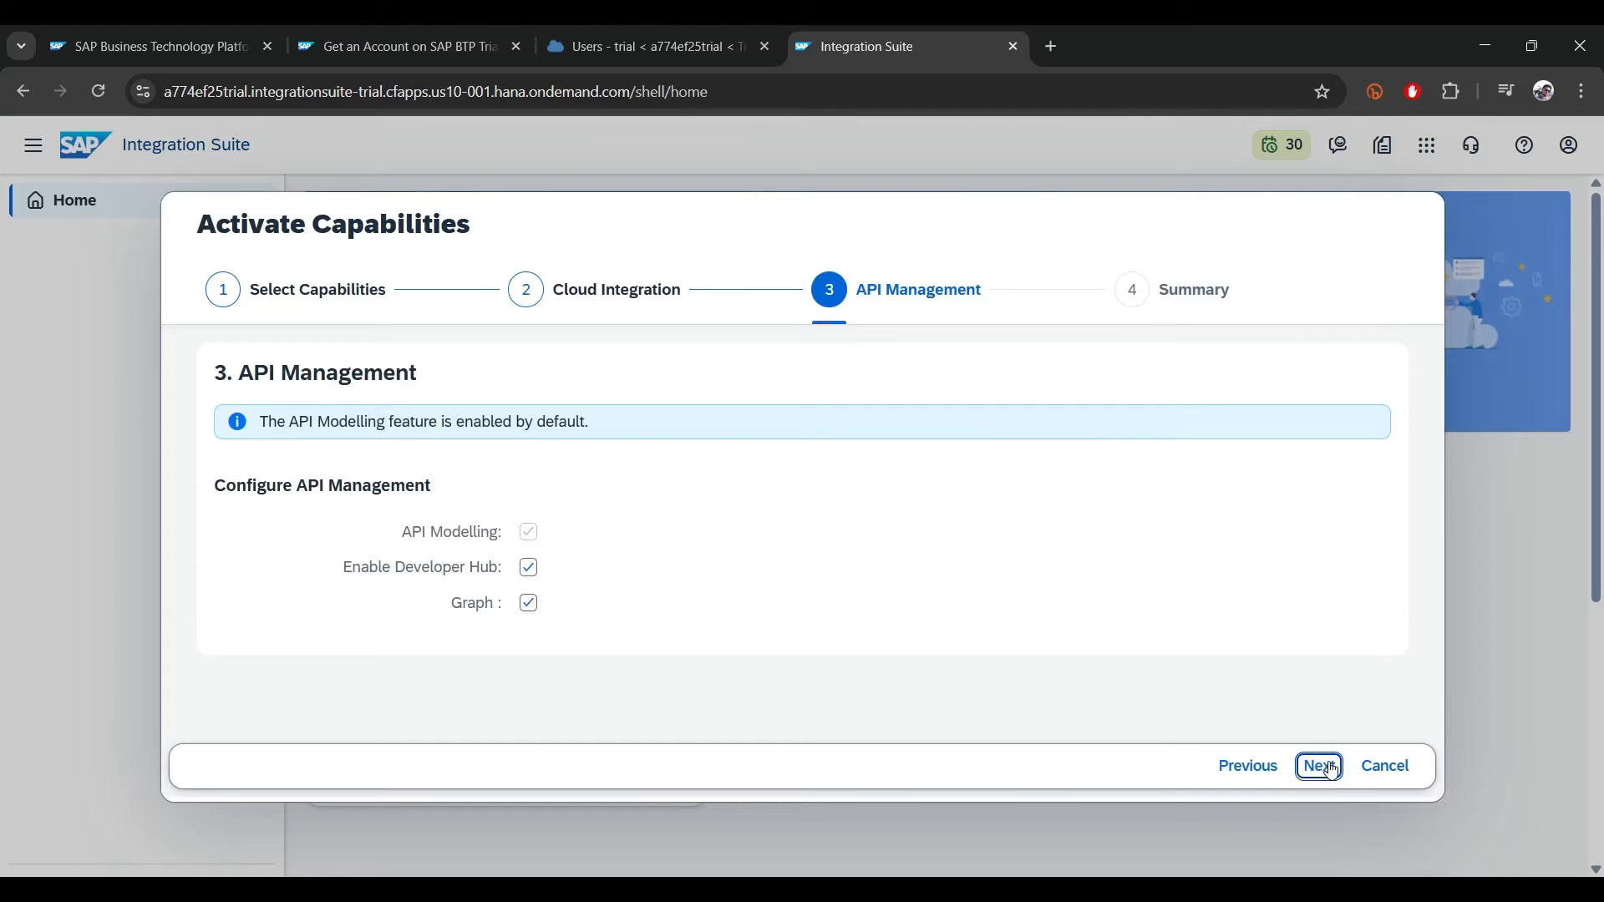
scroll(1014, 627, "down", 10)
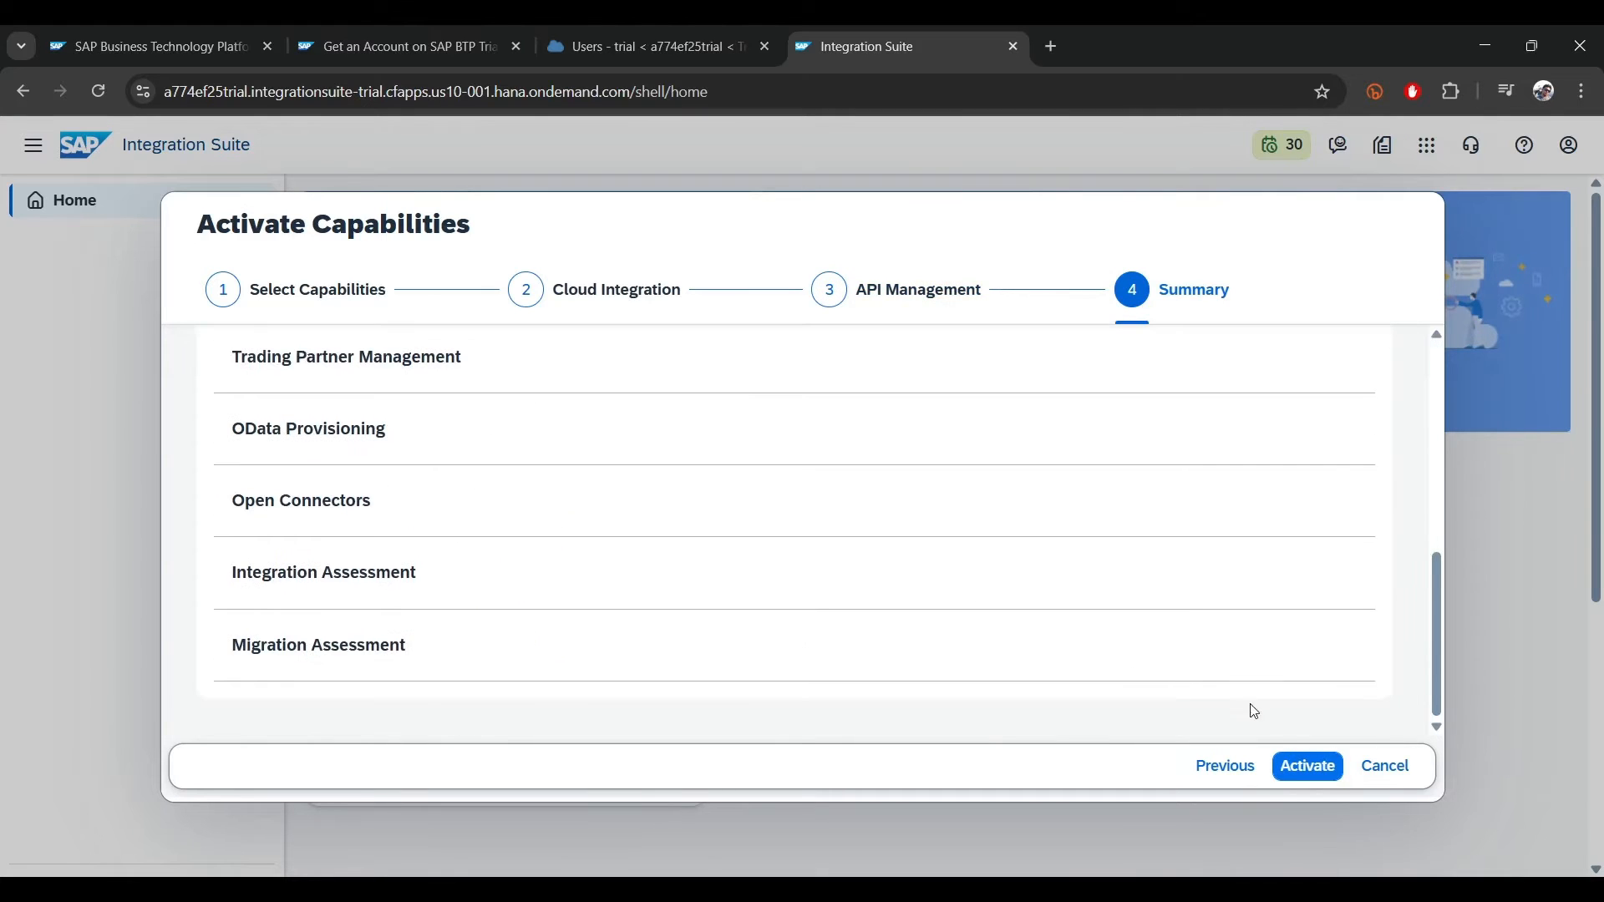
left_click(1316, 766)
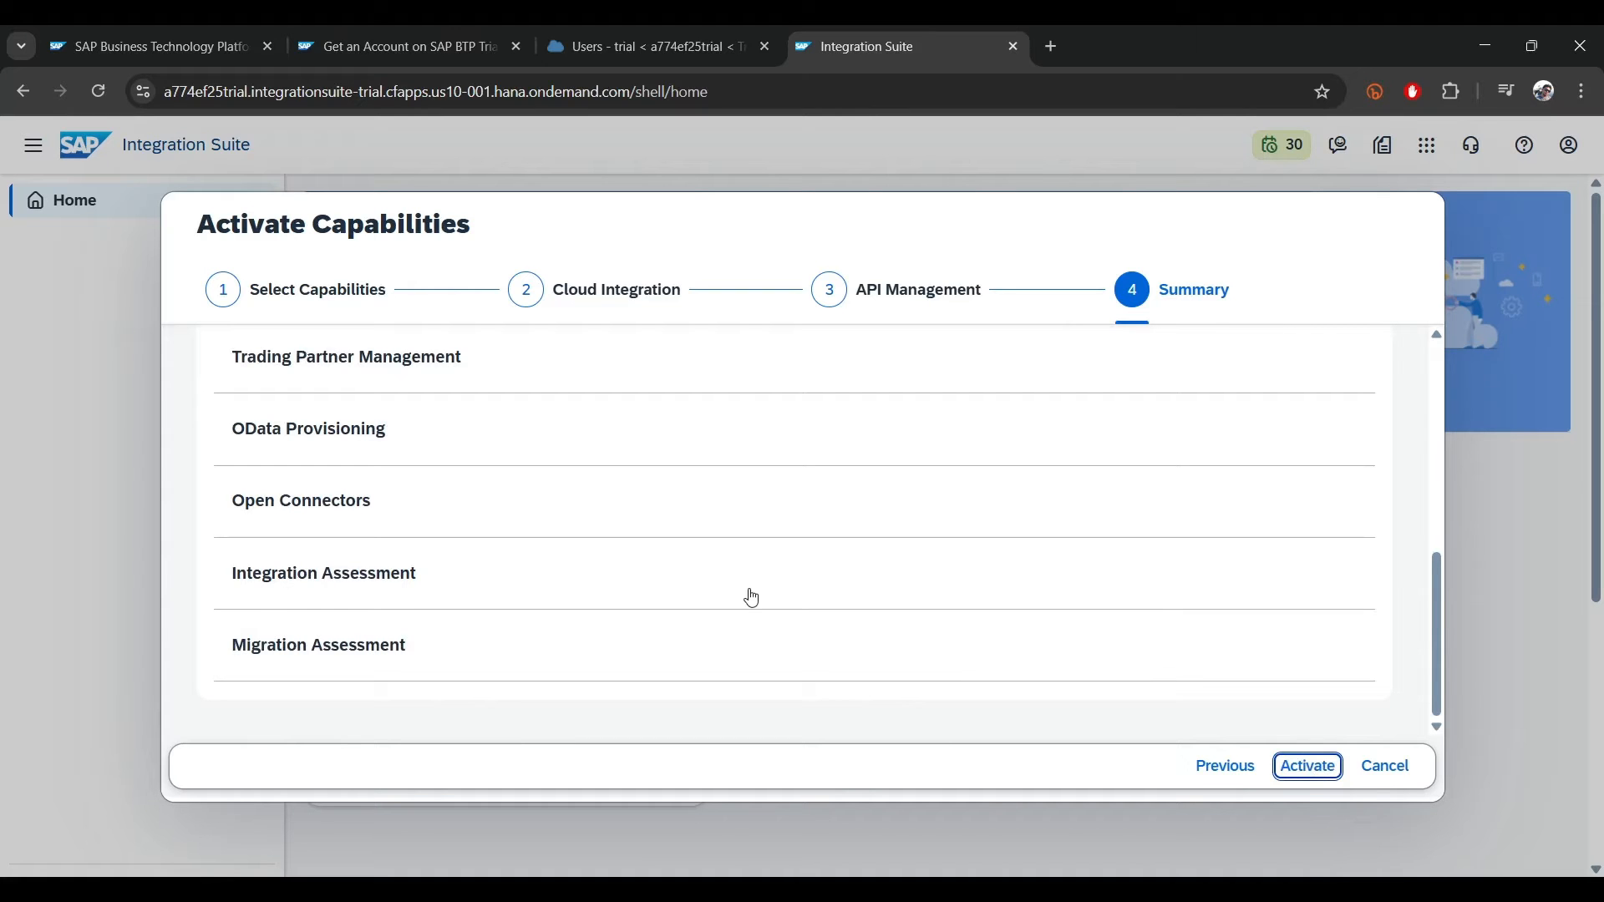
- Examine the activation status of each capability in the provisioning overview, from Cloud Integration to Migration Assessment
scroll(909, 616, "down", 10)
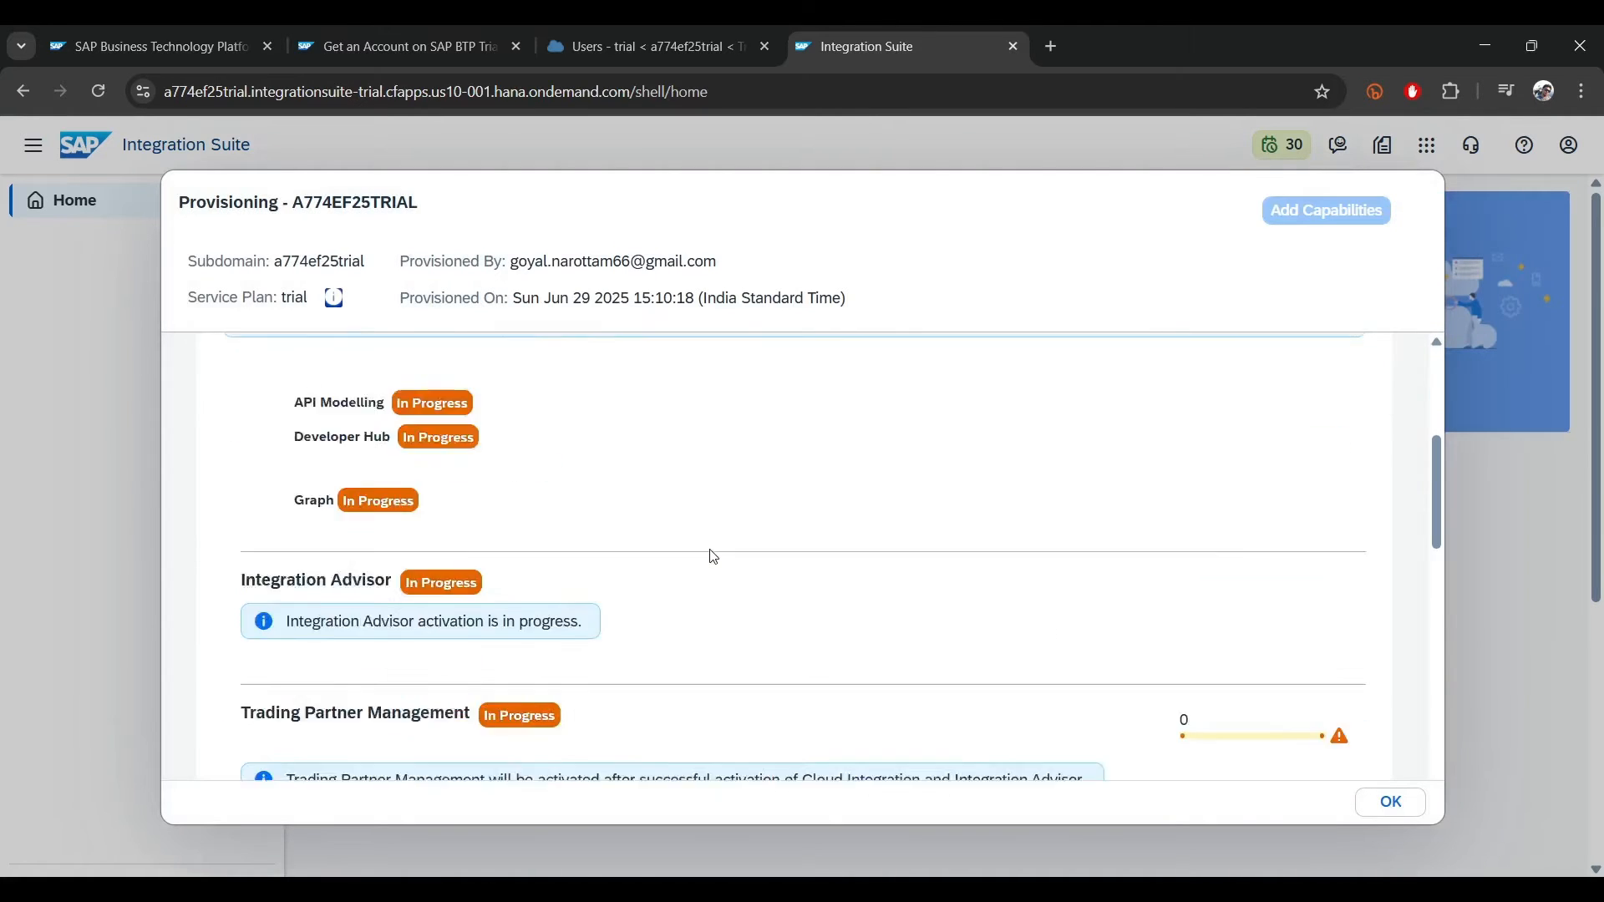
scroll(700, 547, "up", 5)
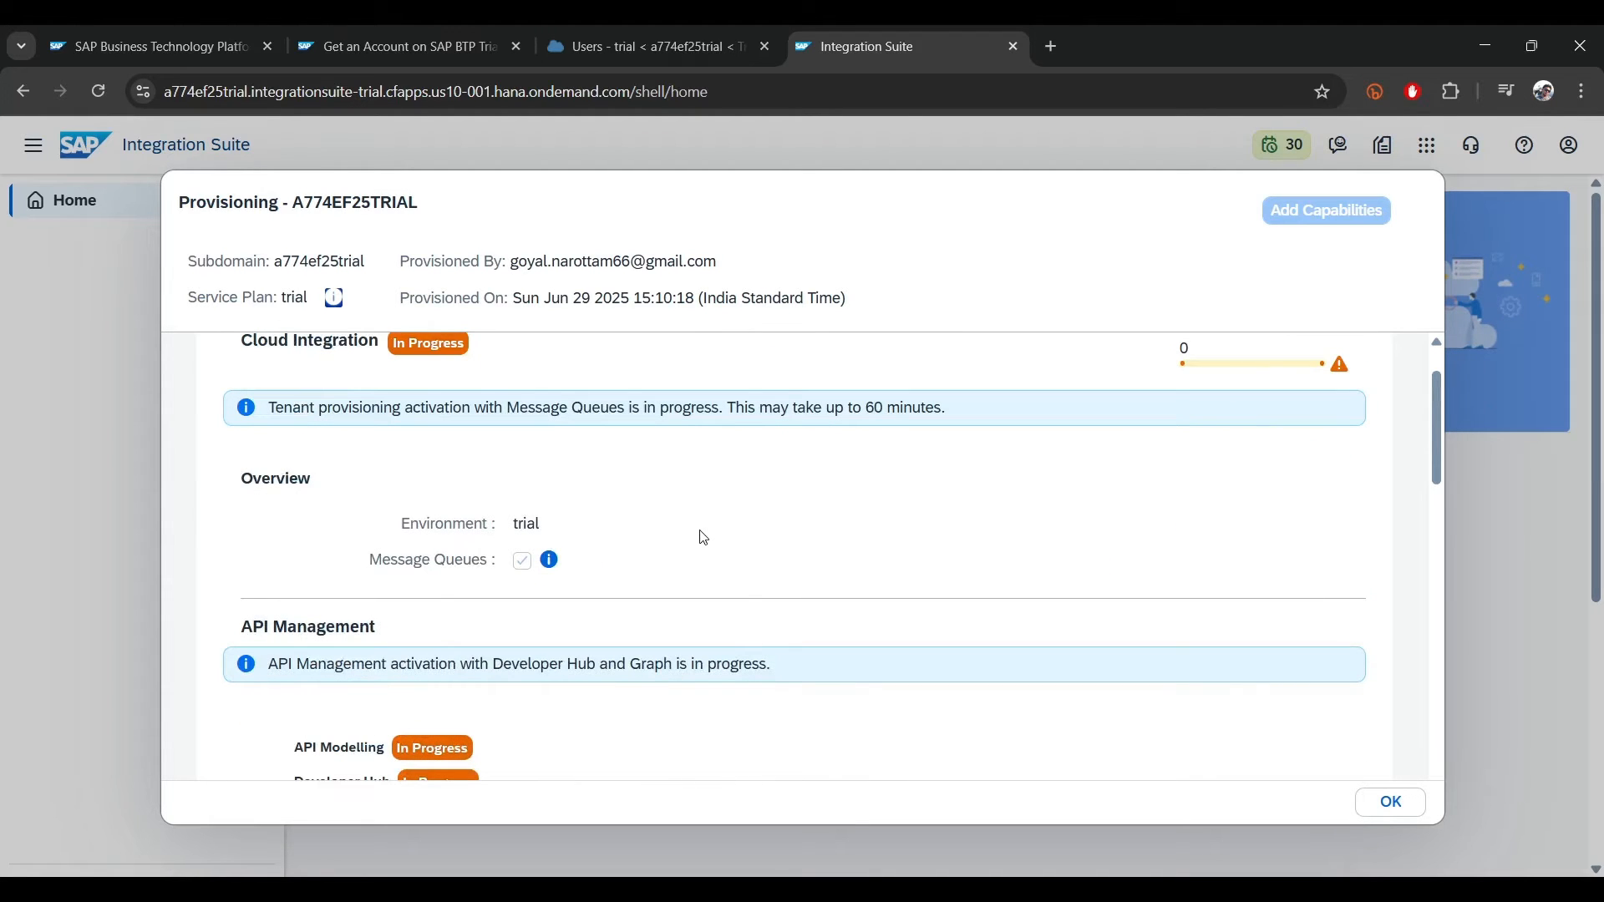
scroll(702, 526, "up", 2)
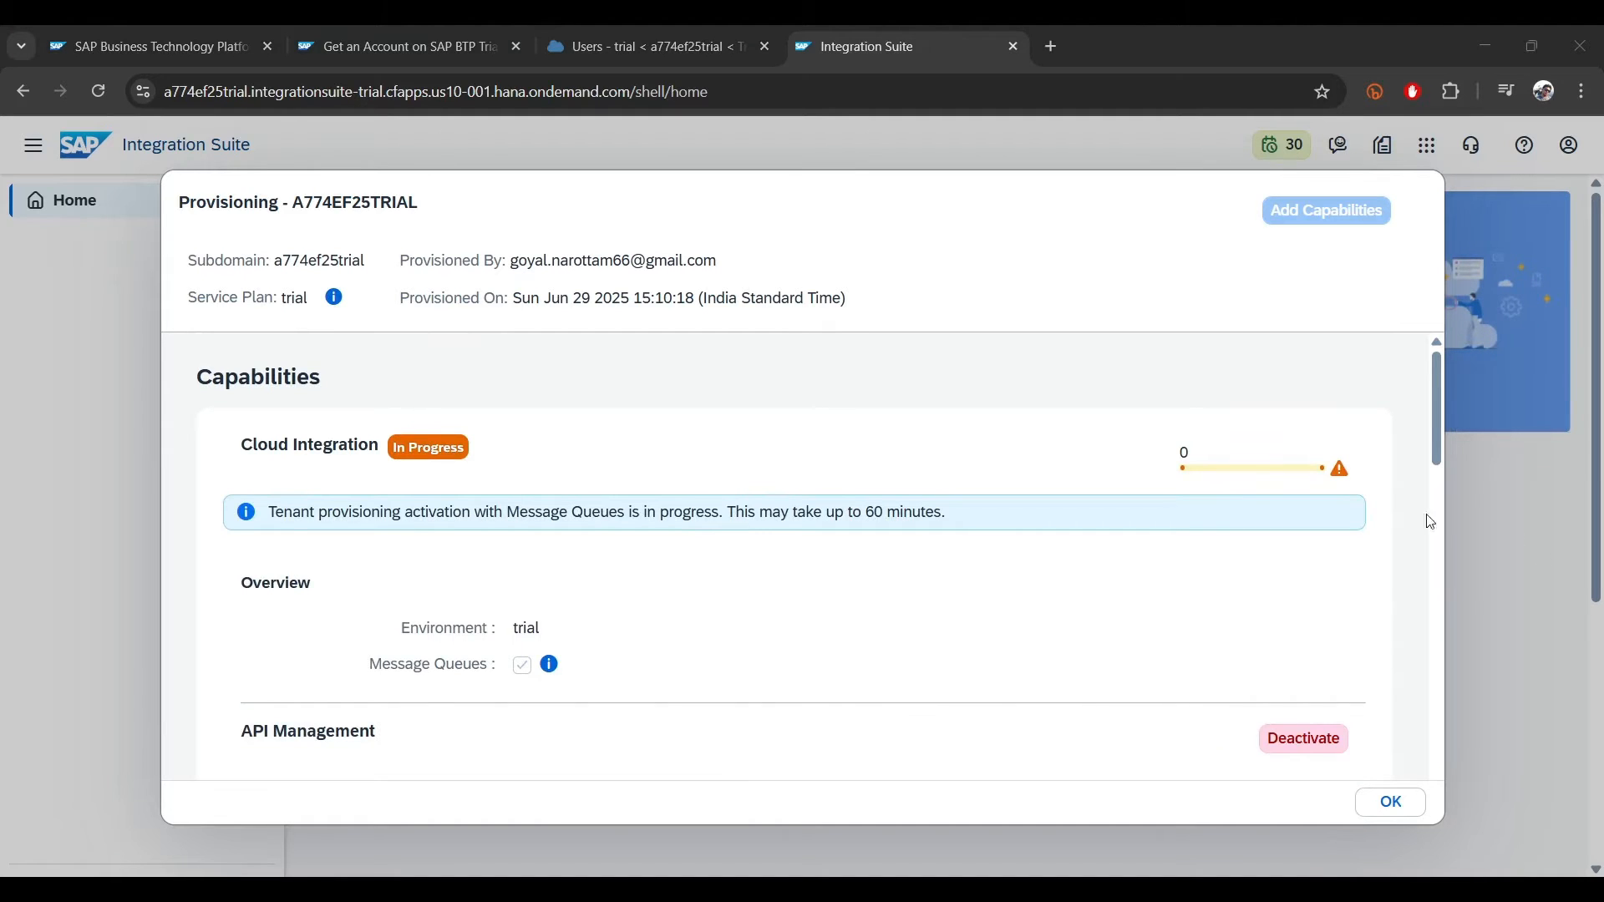
scroll(748, 560, "down", 5)
scroll(755, 561, "down", 5)
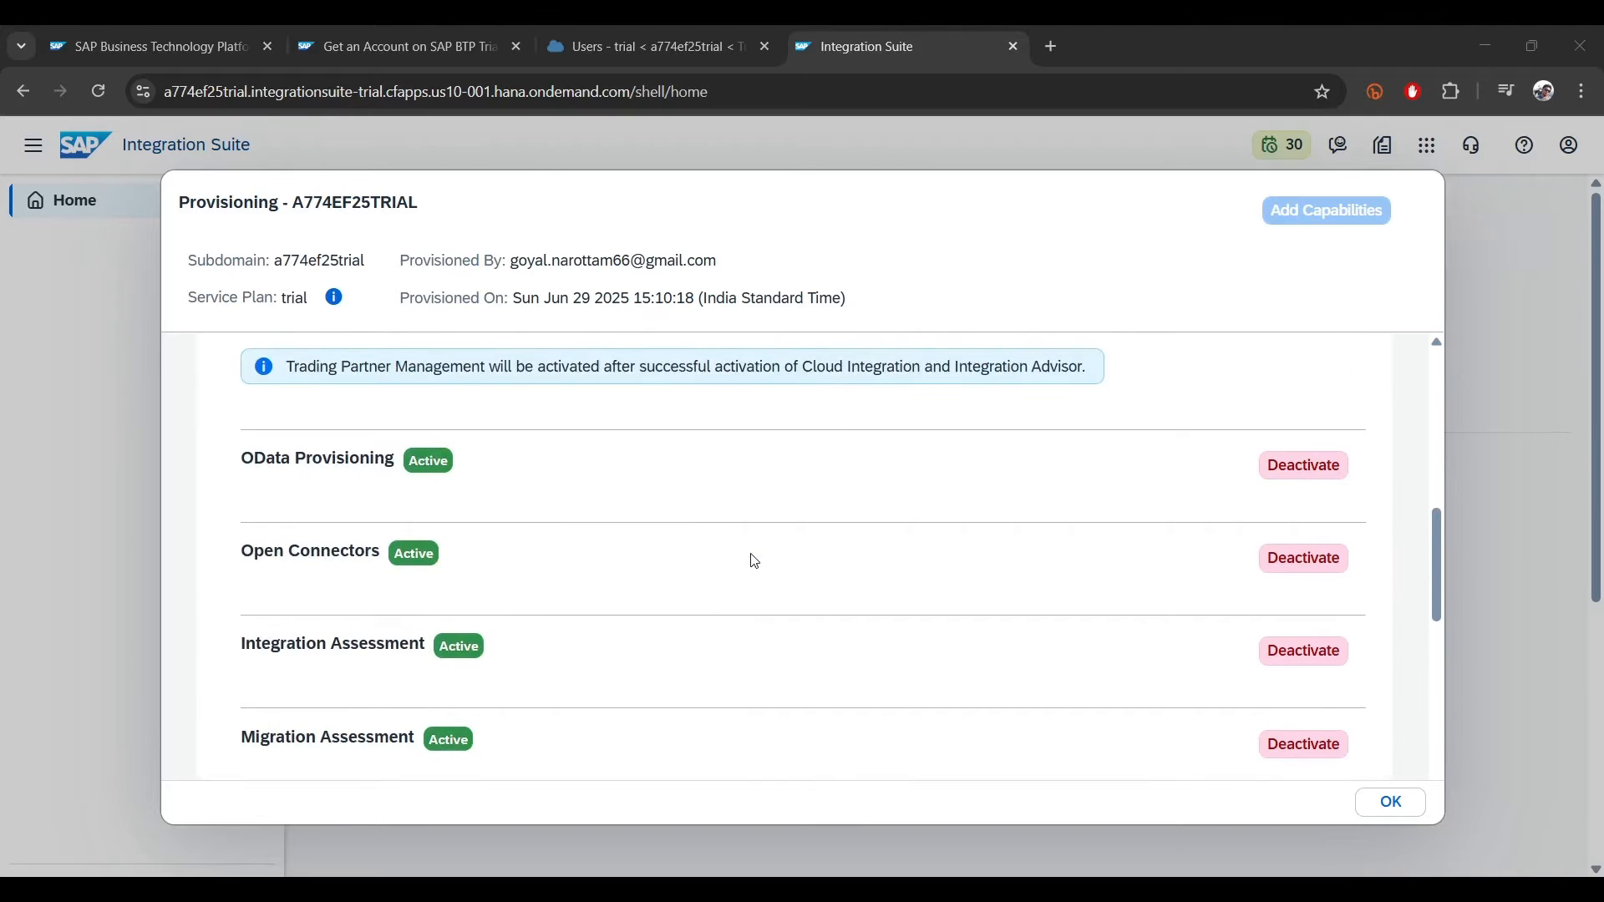
scroll(755, 560, "up", 4)
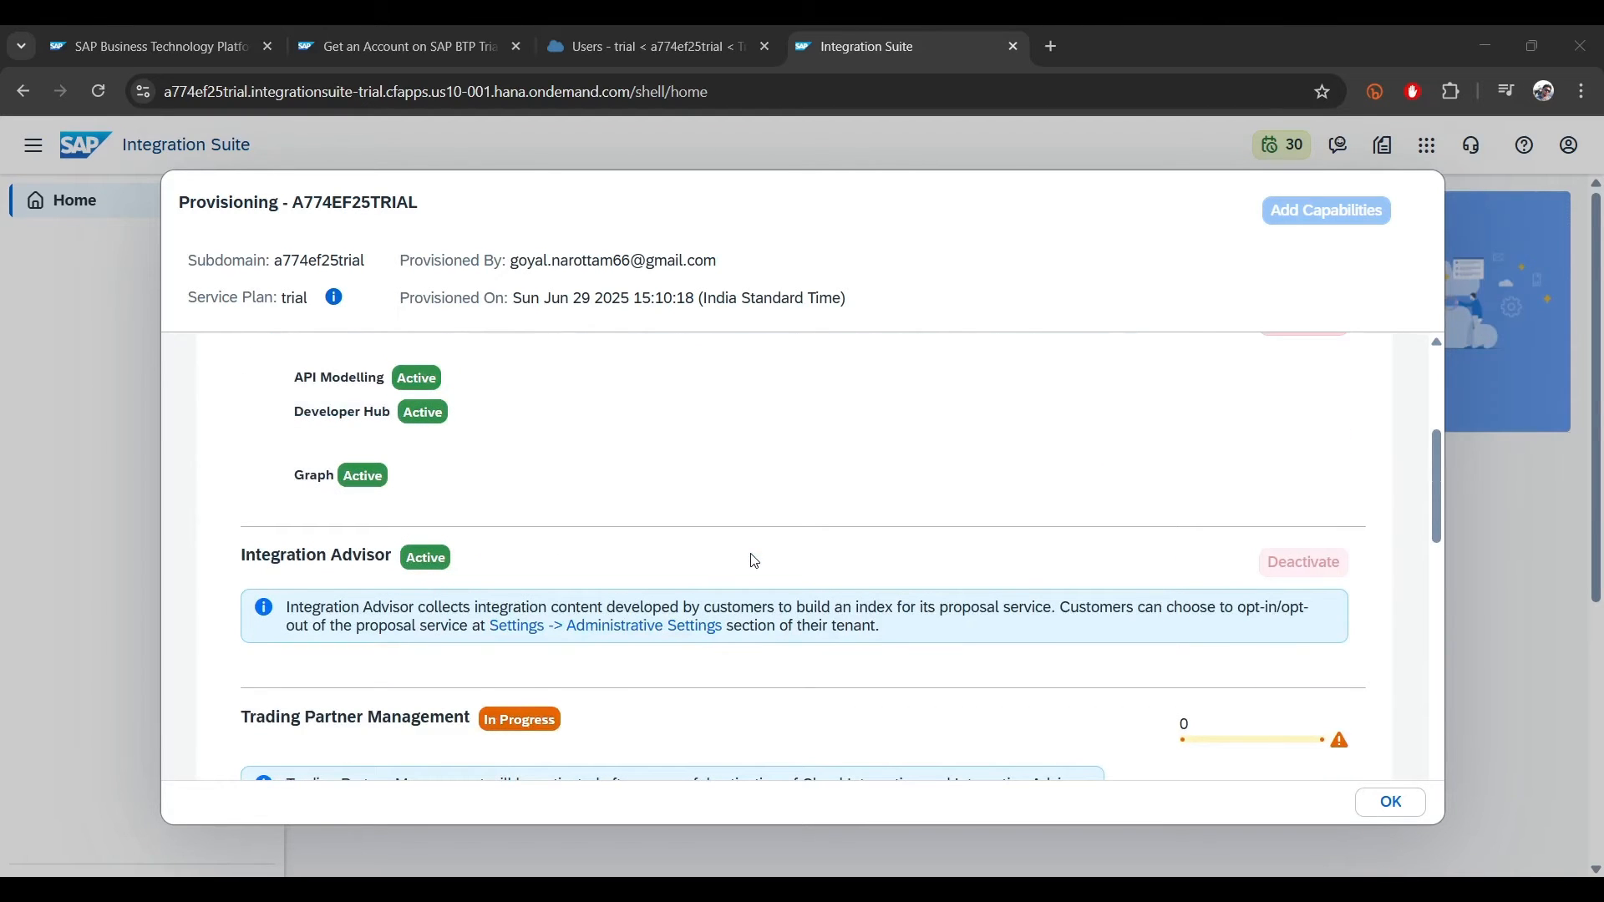
scroll(502, 725, "up", 10)
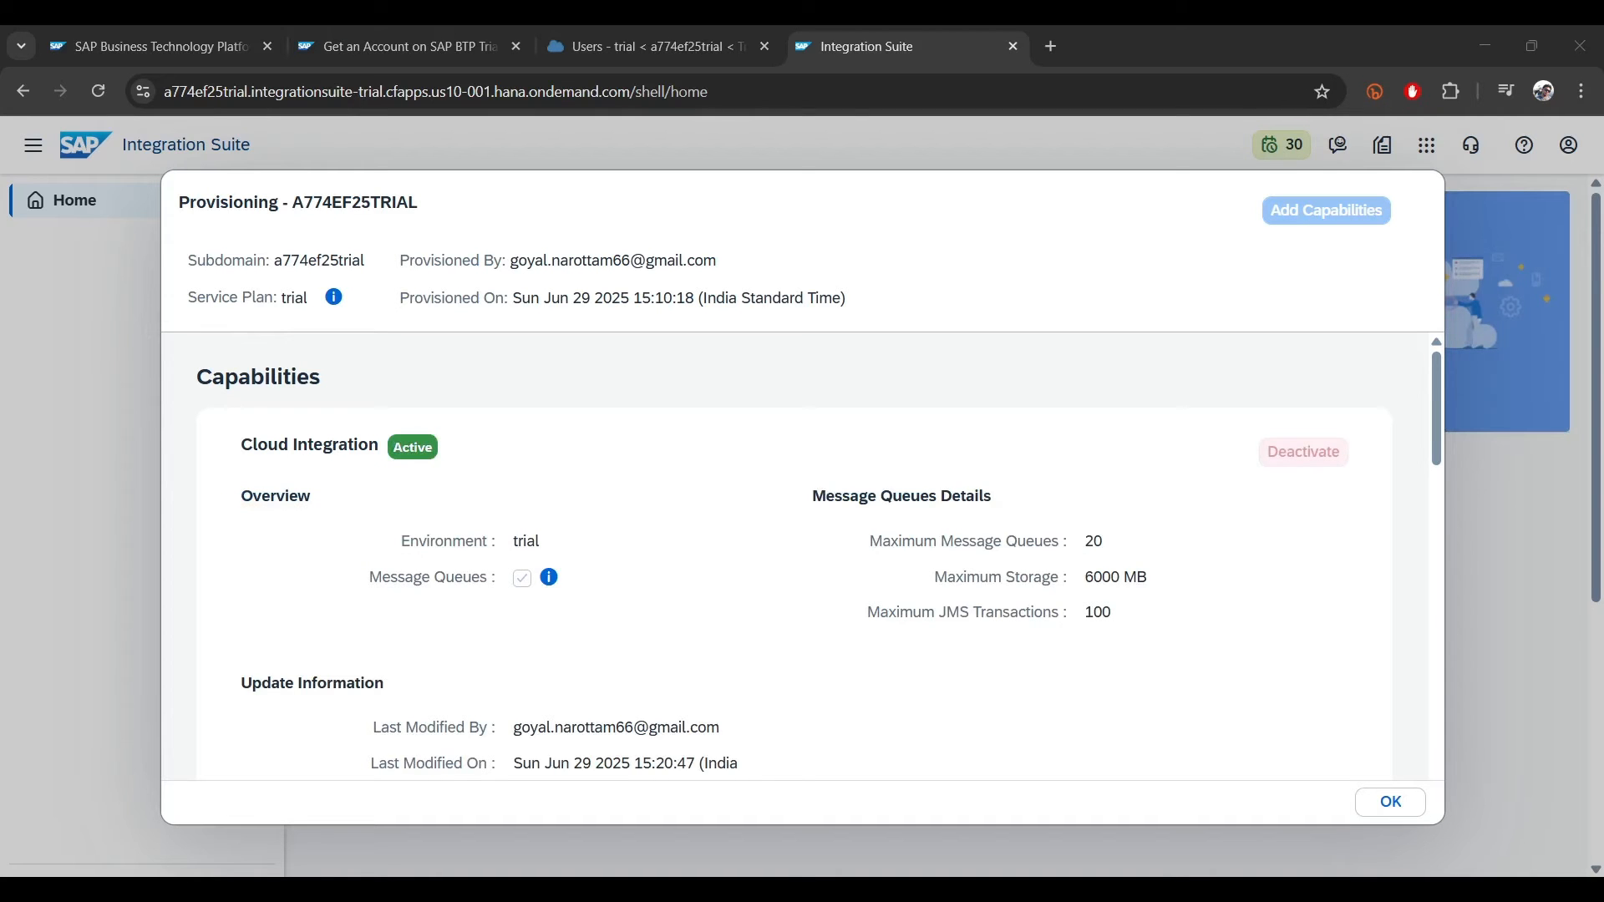
scroll(677, 570, "down", 15)
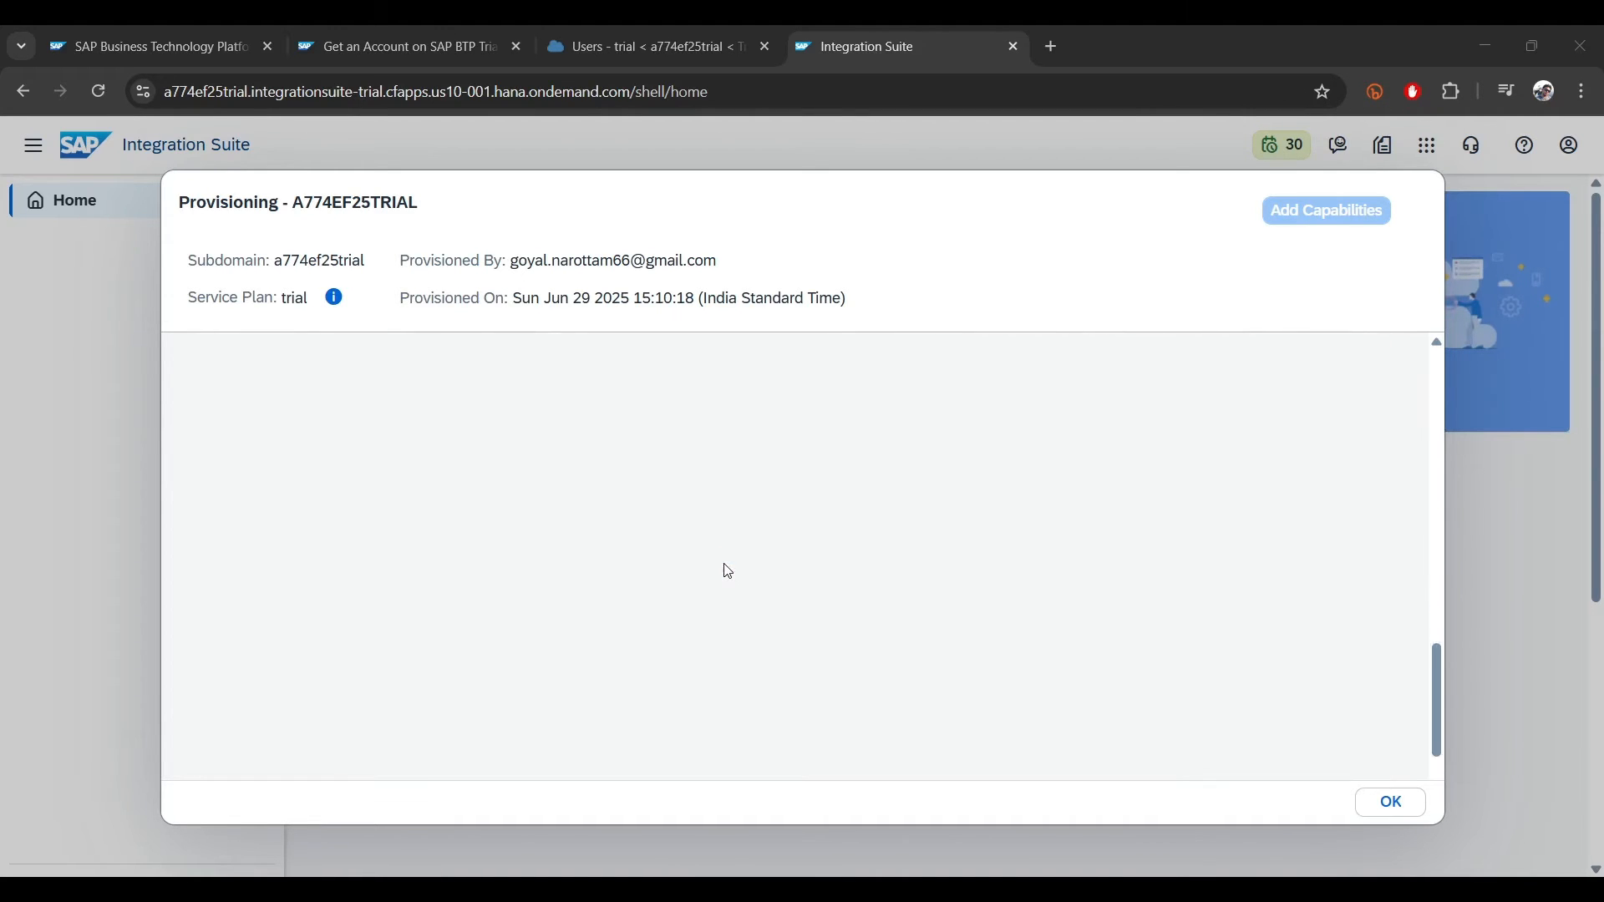
scroll(718, 577, "up", 10)
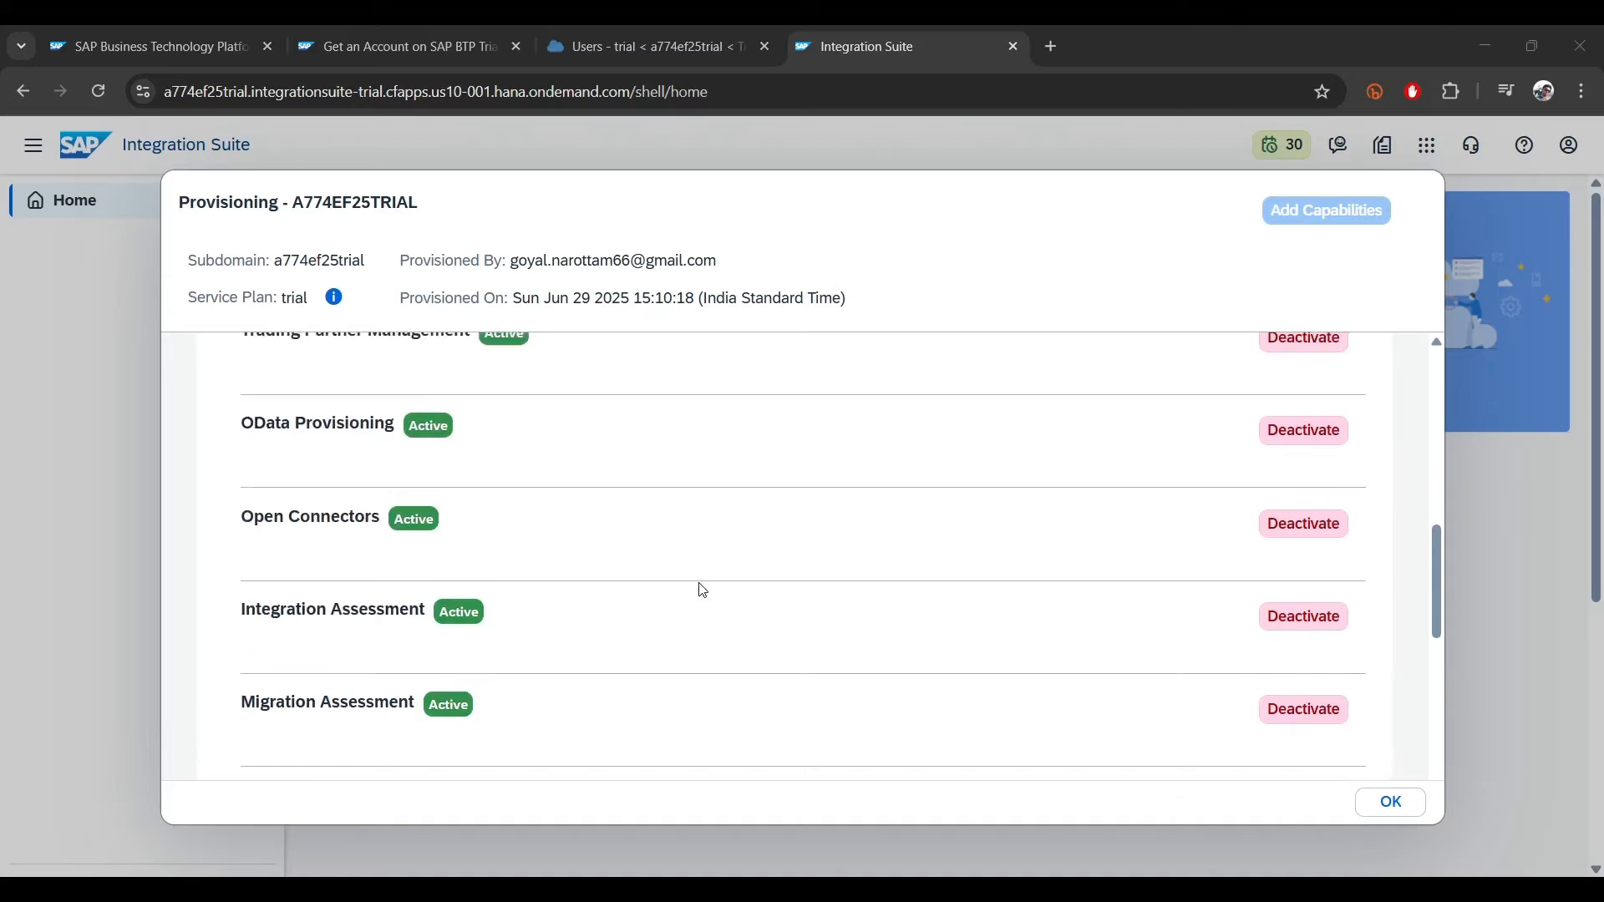
scroll(702, 589, "up", 10)
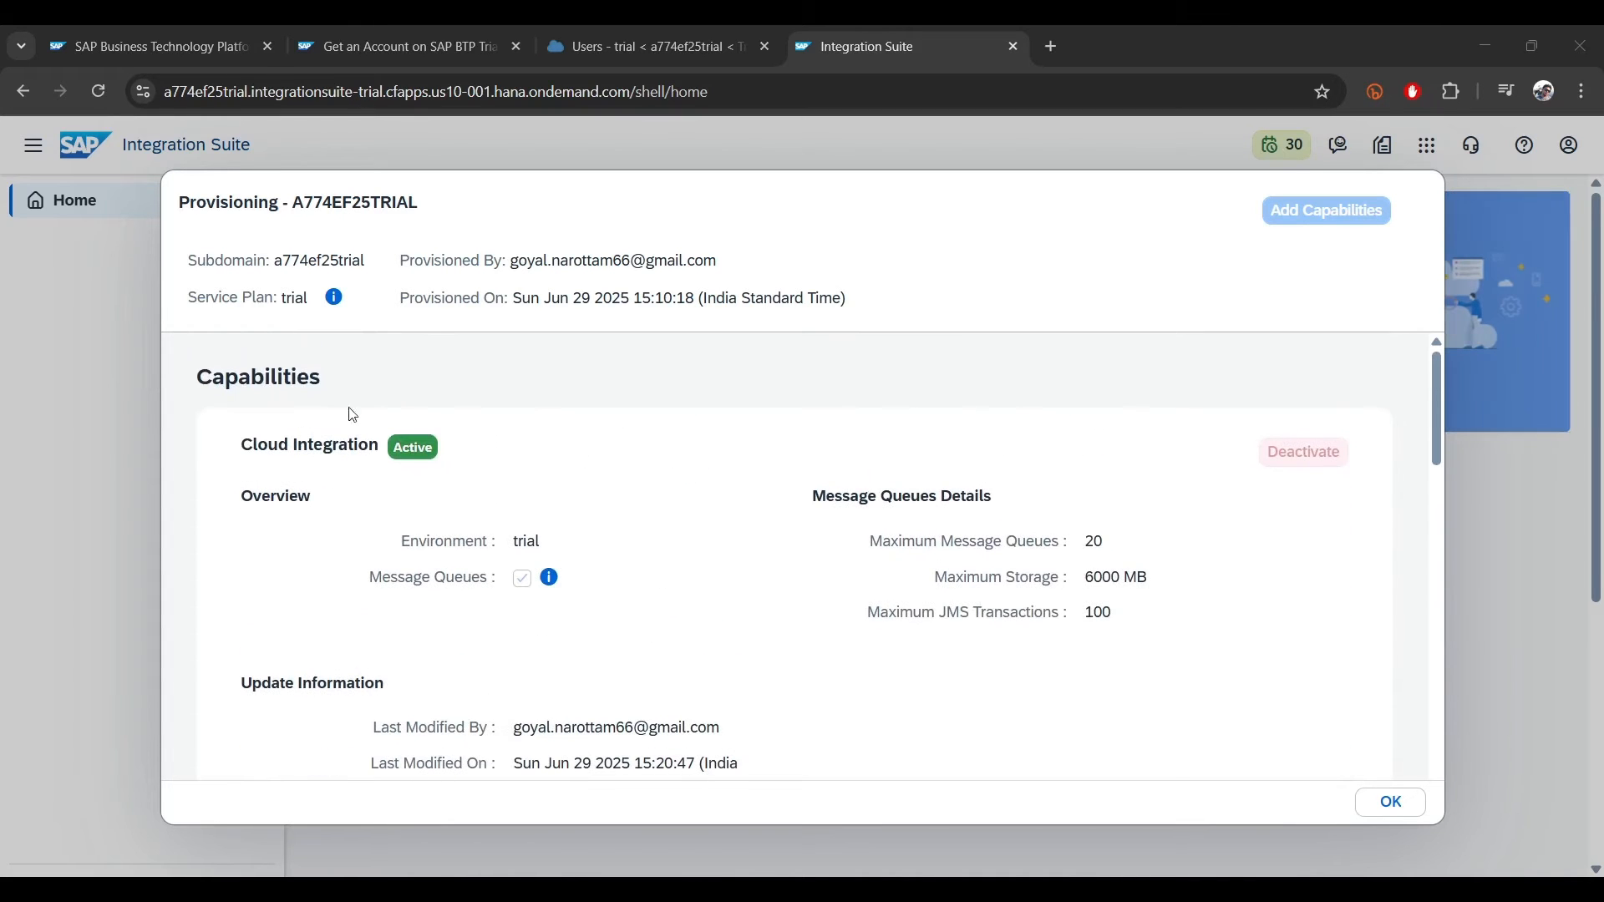
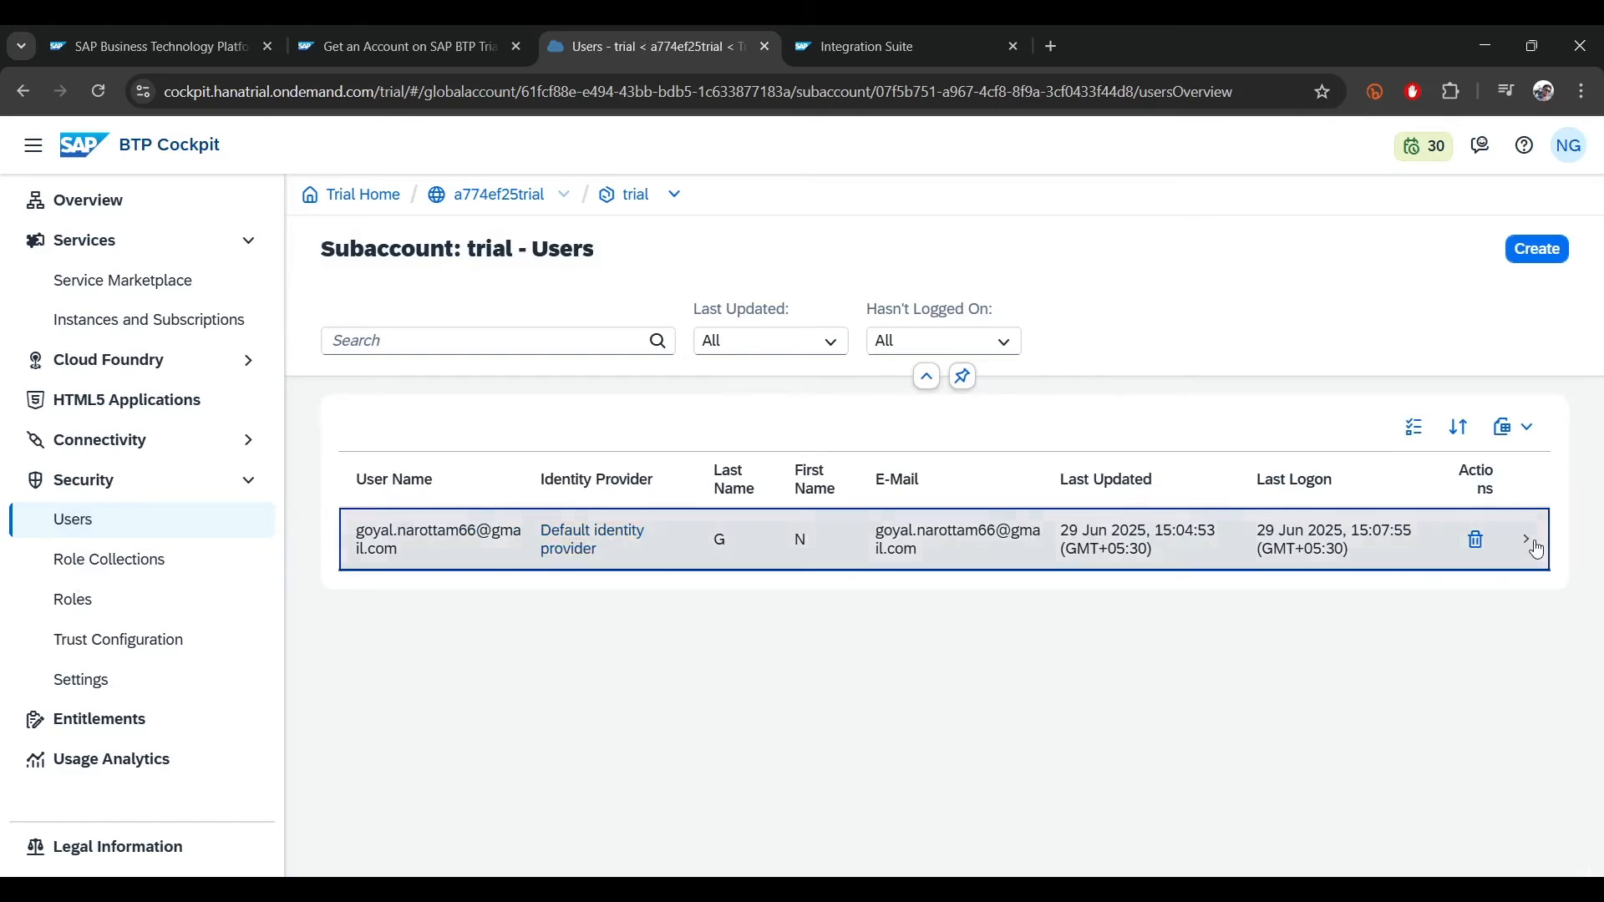
left_click(1538, 491)
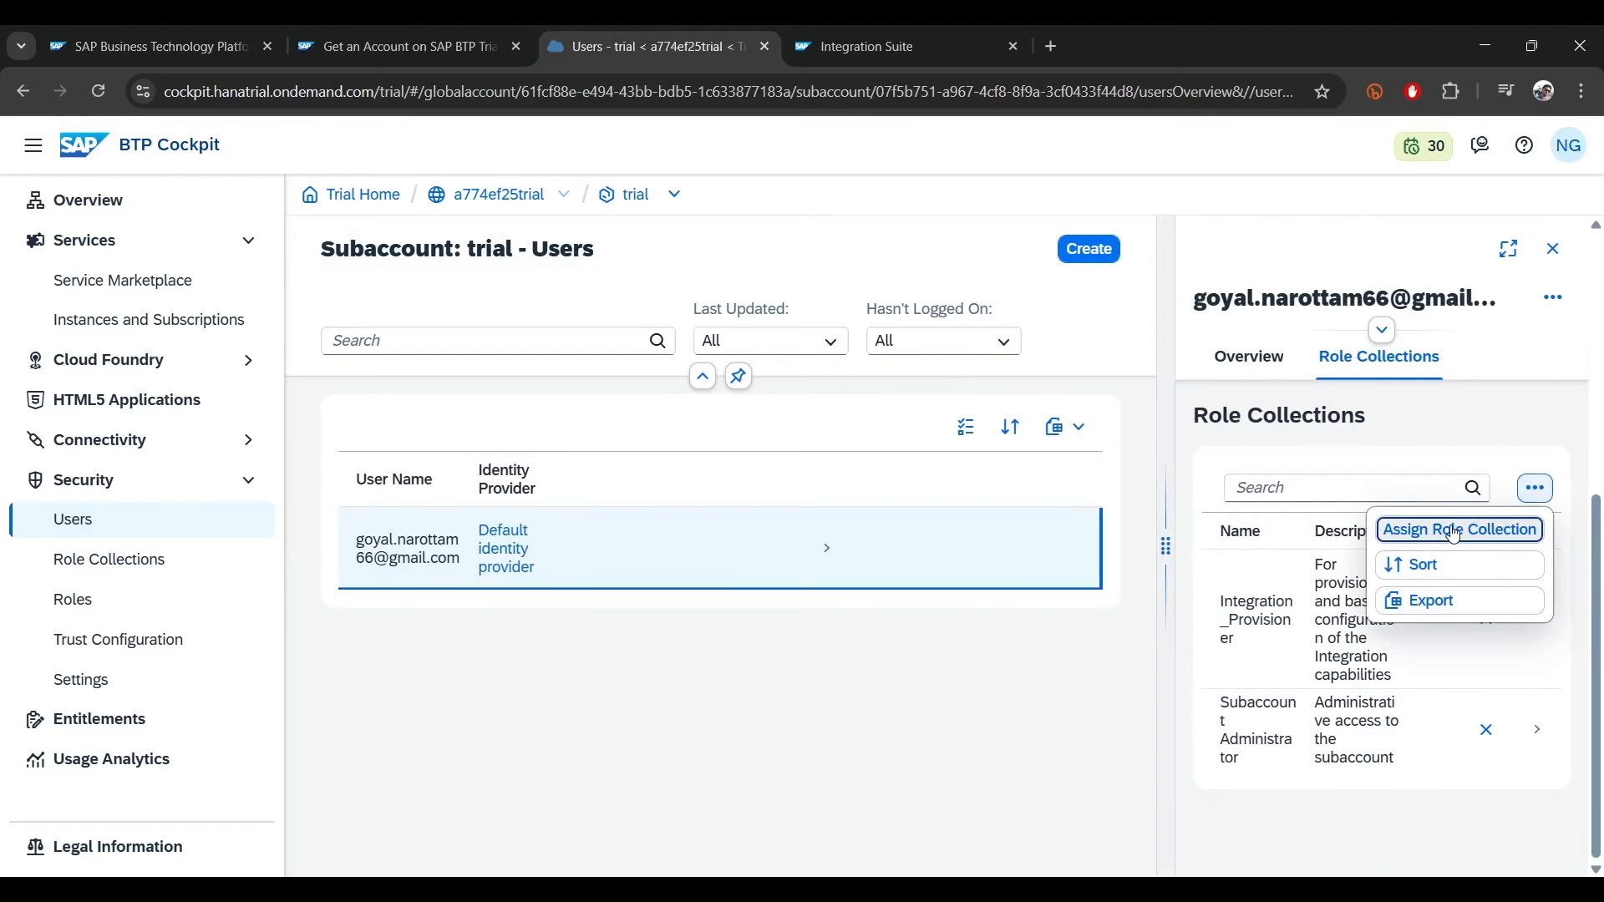
left_click(1479, 530)
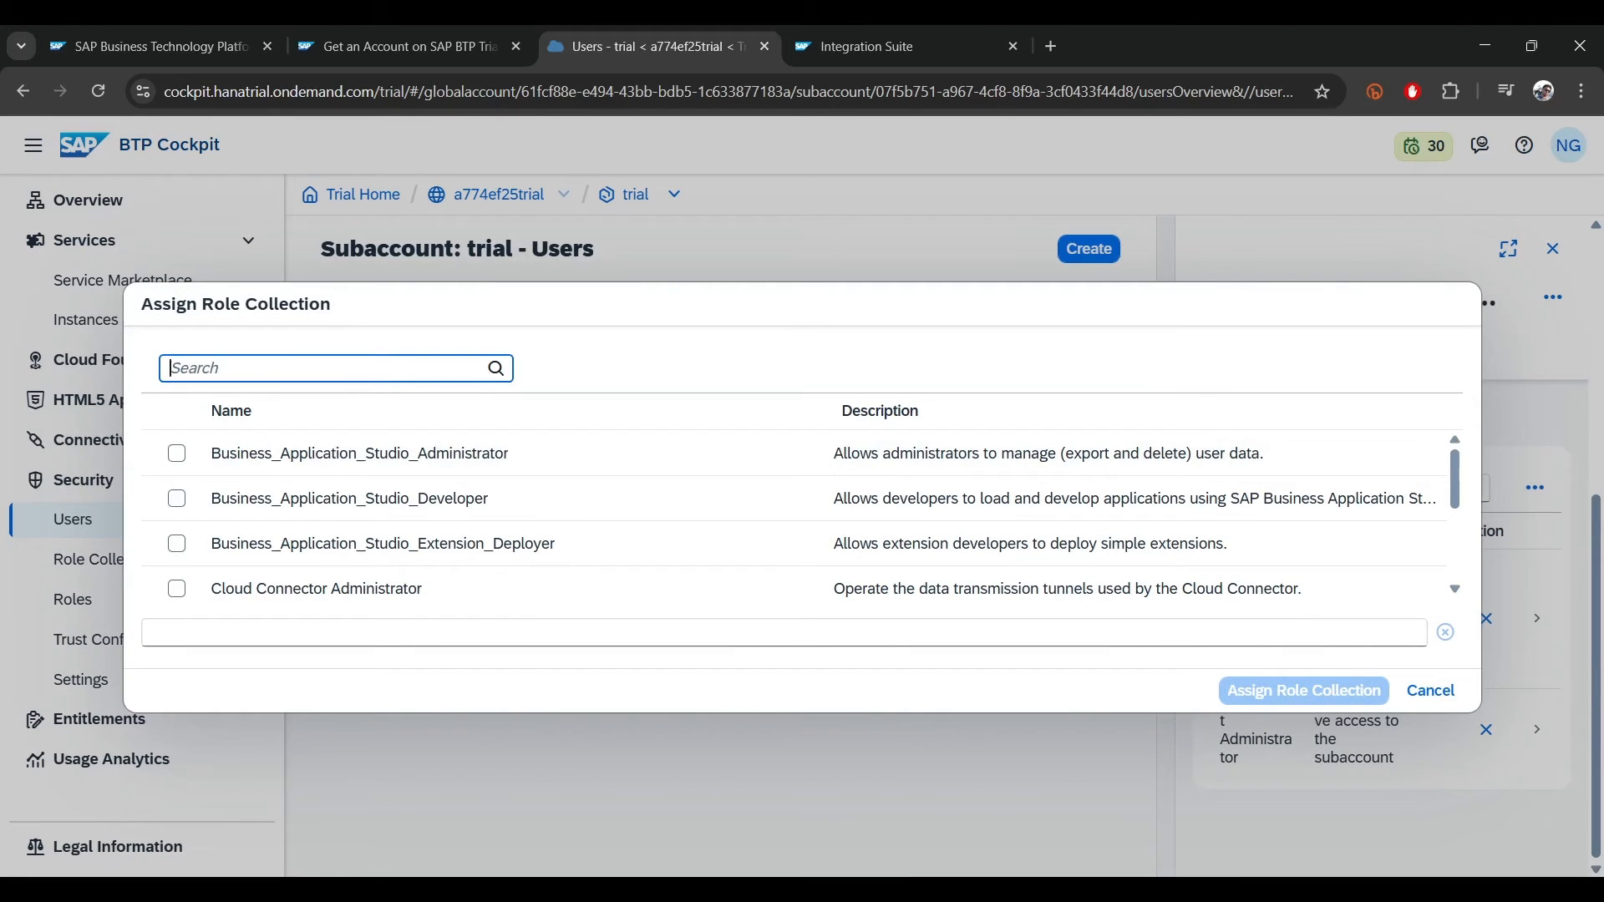
type("inte")
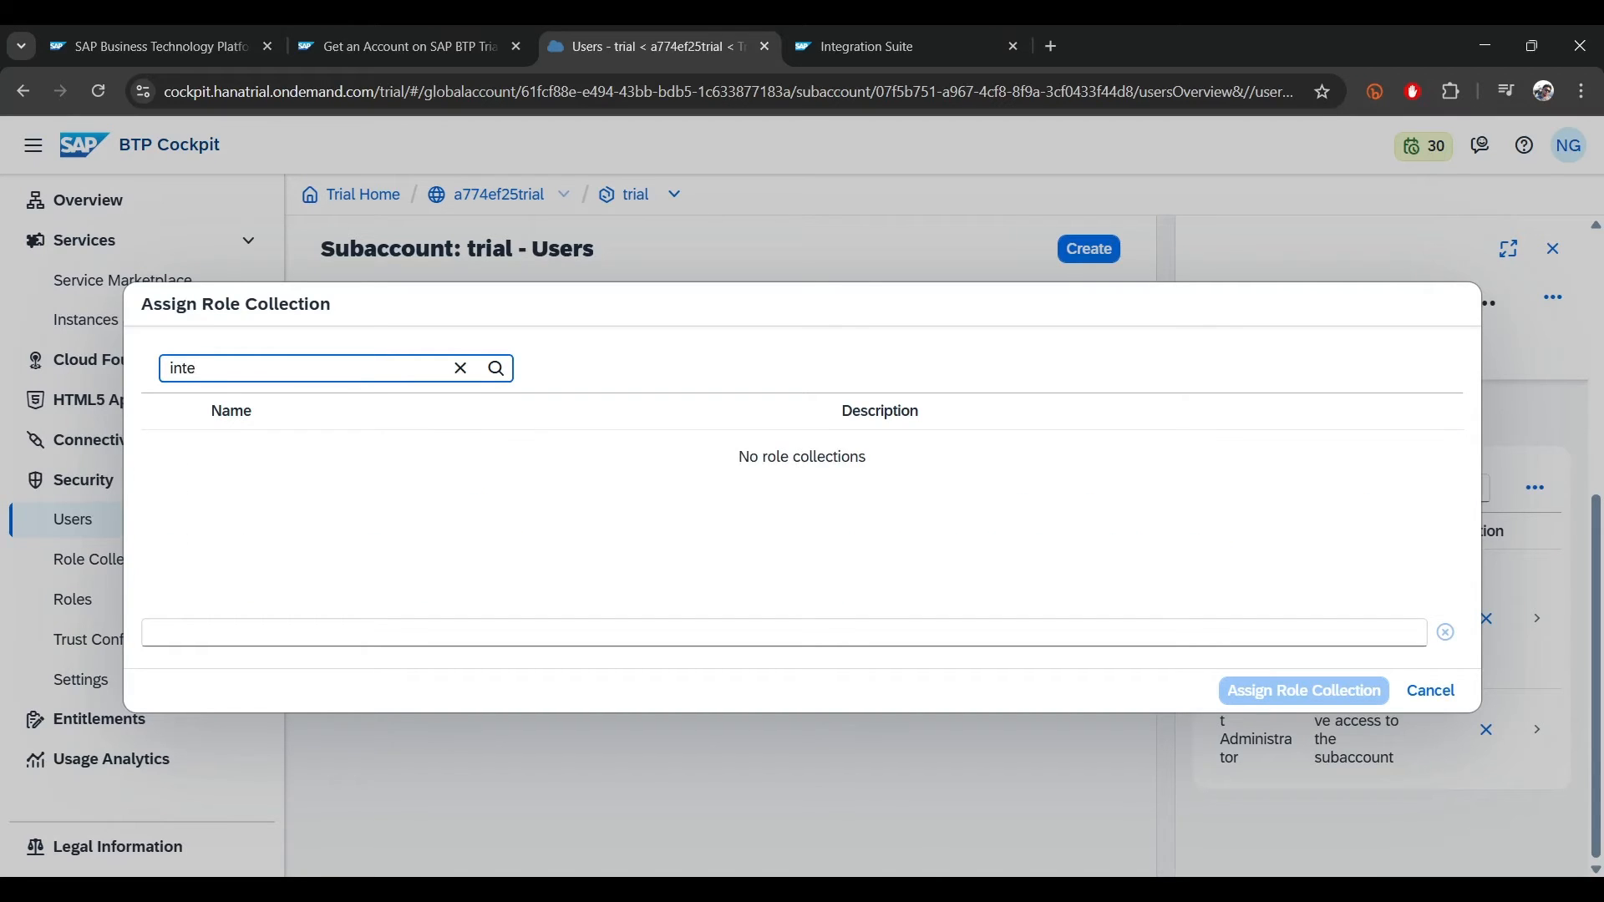
key("BackSpace")
key("BackSpace")
key("BackSpace")
key("BackSpace")
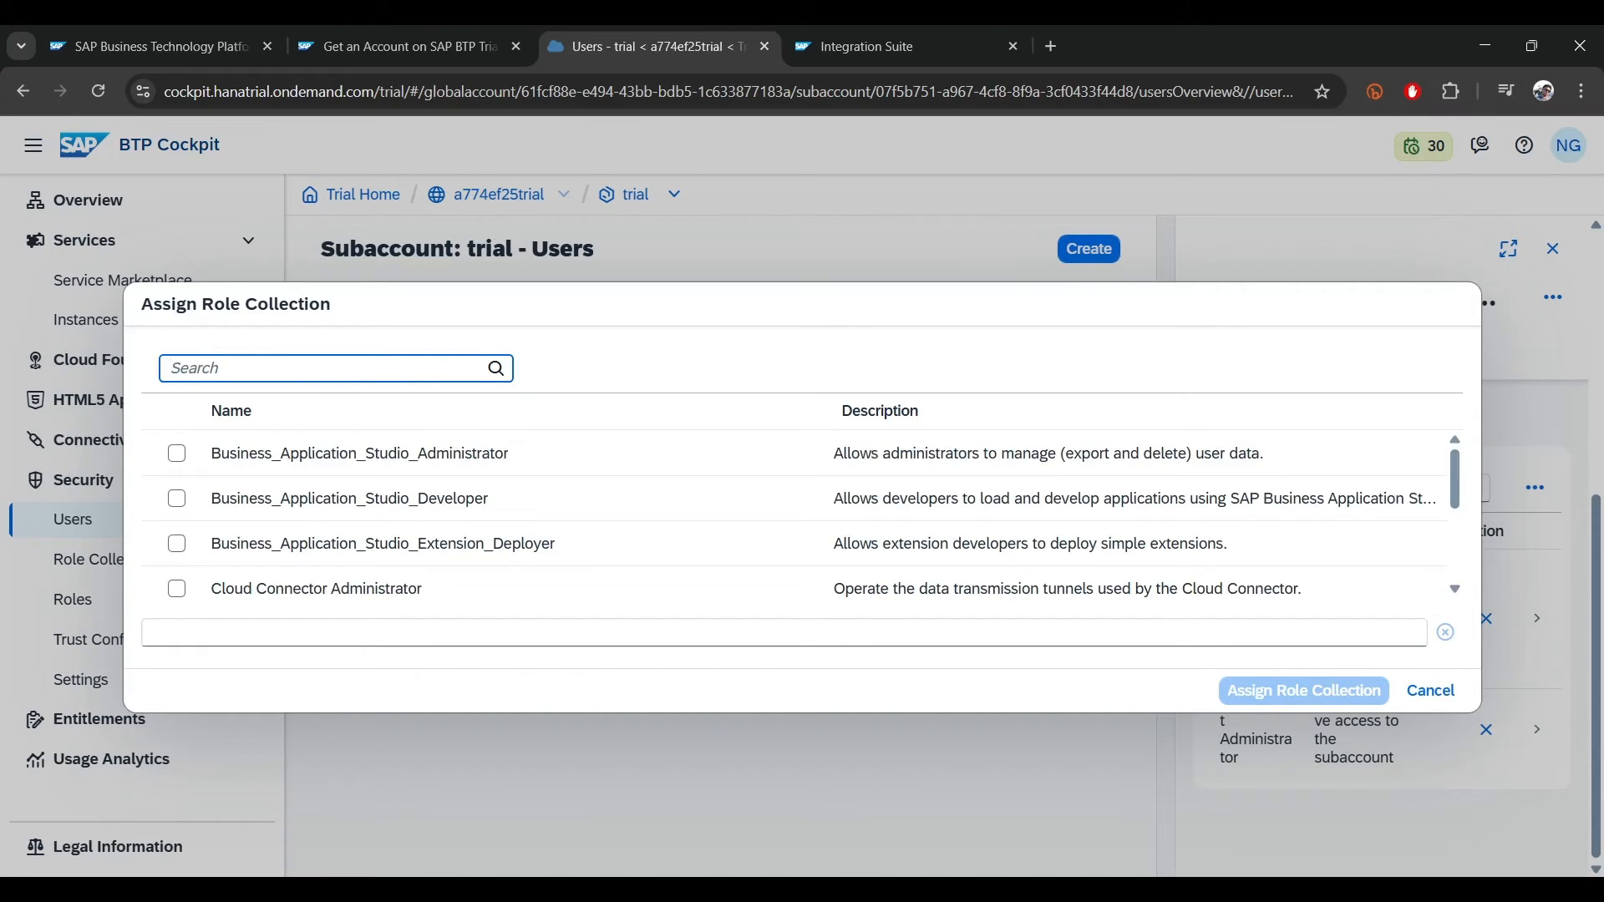
type("int")
key("BackSpace")
key("BackSpace")
key("BackSpace")
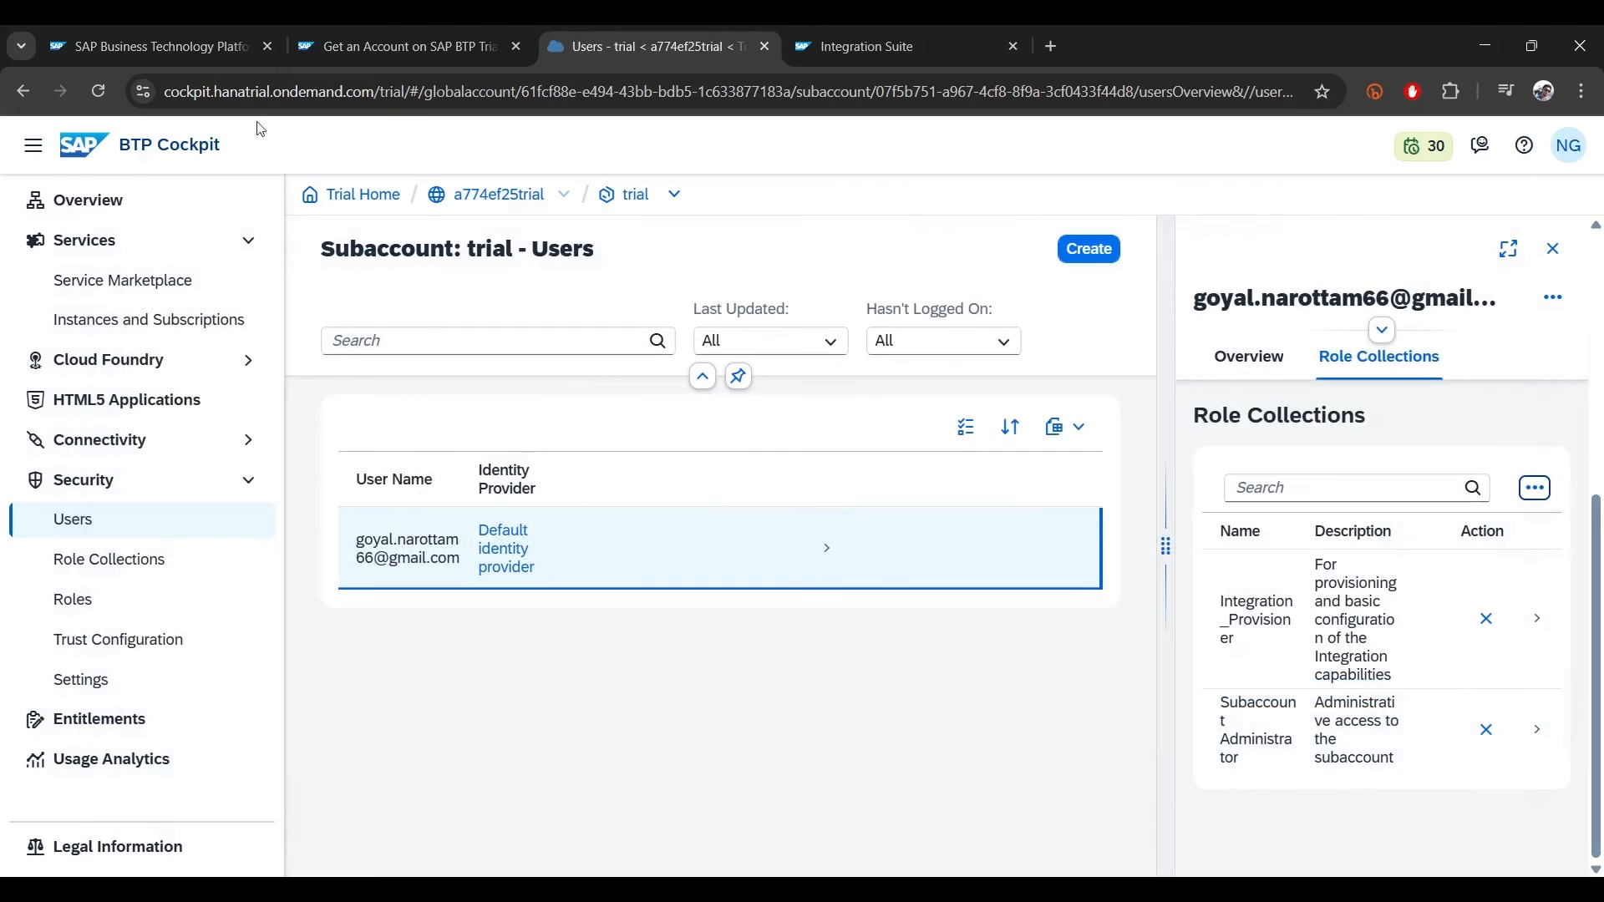
left_click(1431, 691)
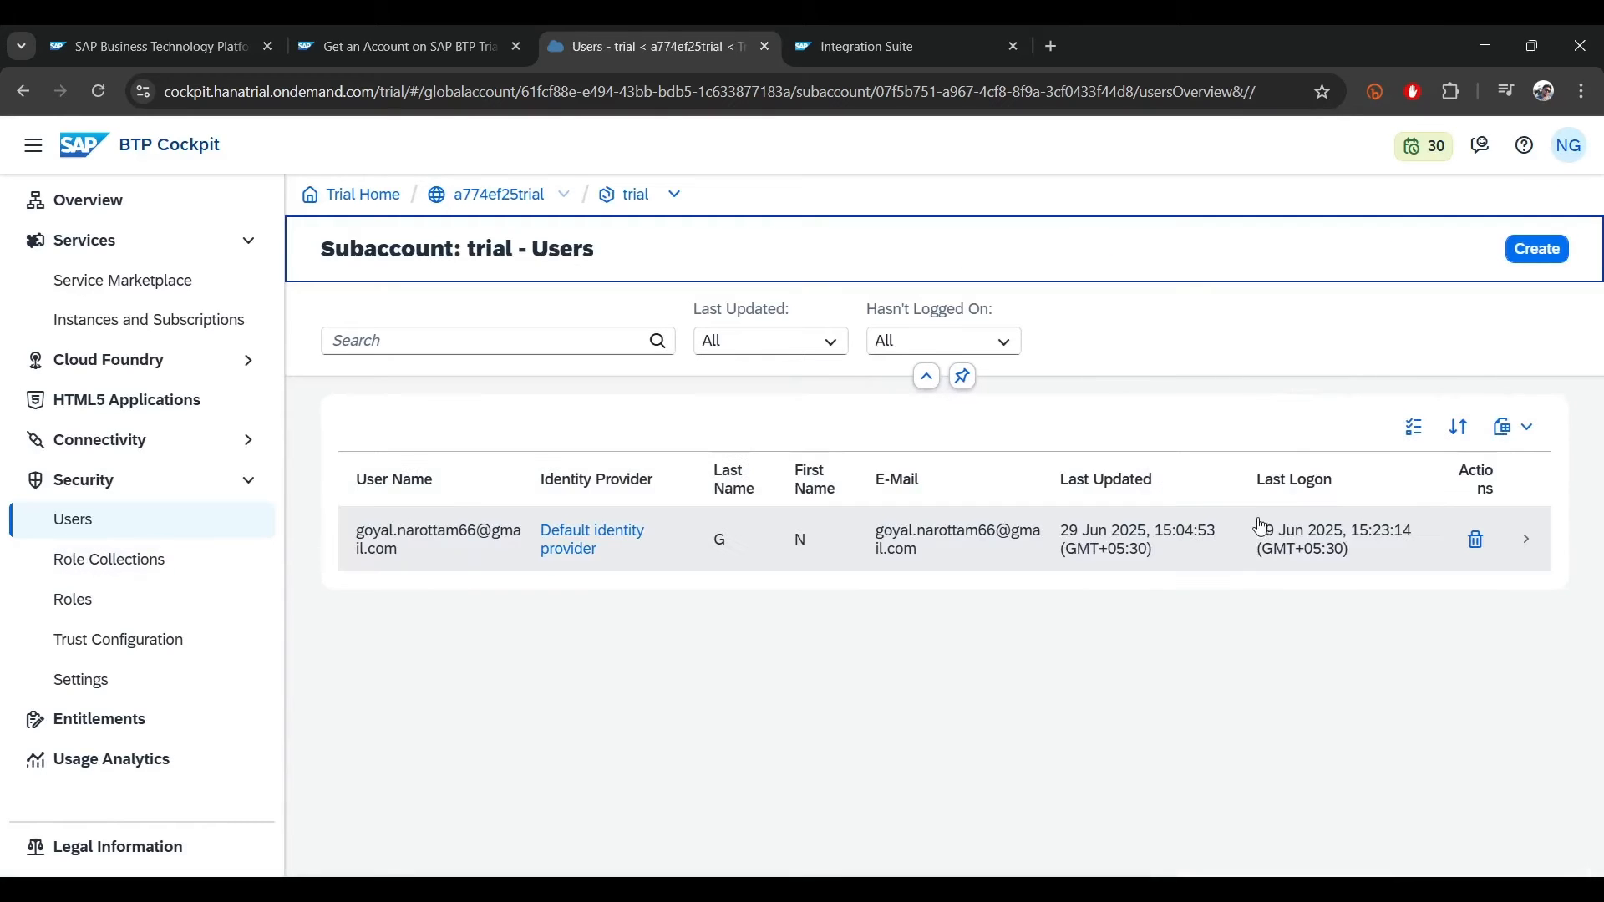
- Open the trial subaccount user's role collections, start assigning more, and search the available role collections for "integ"
left_click(1542, 543)
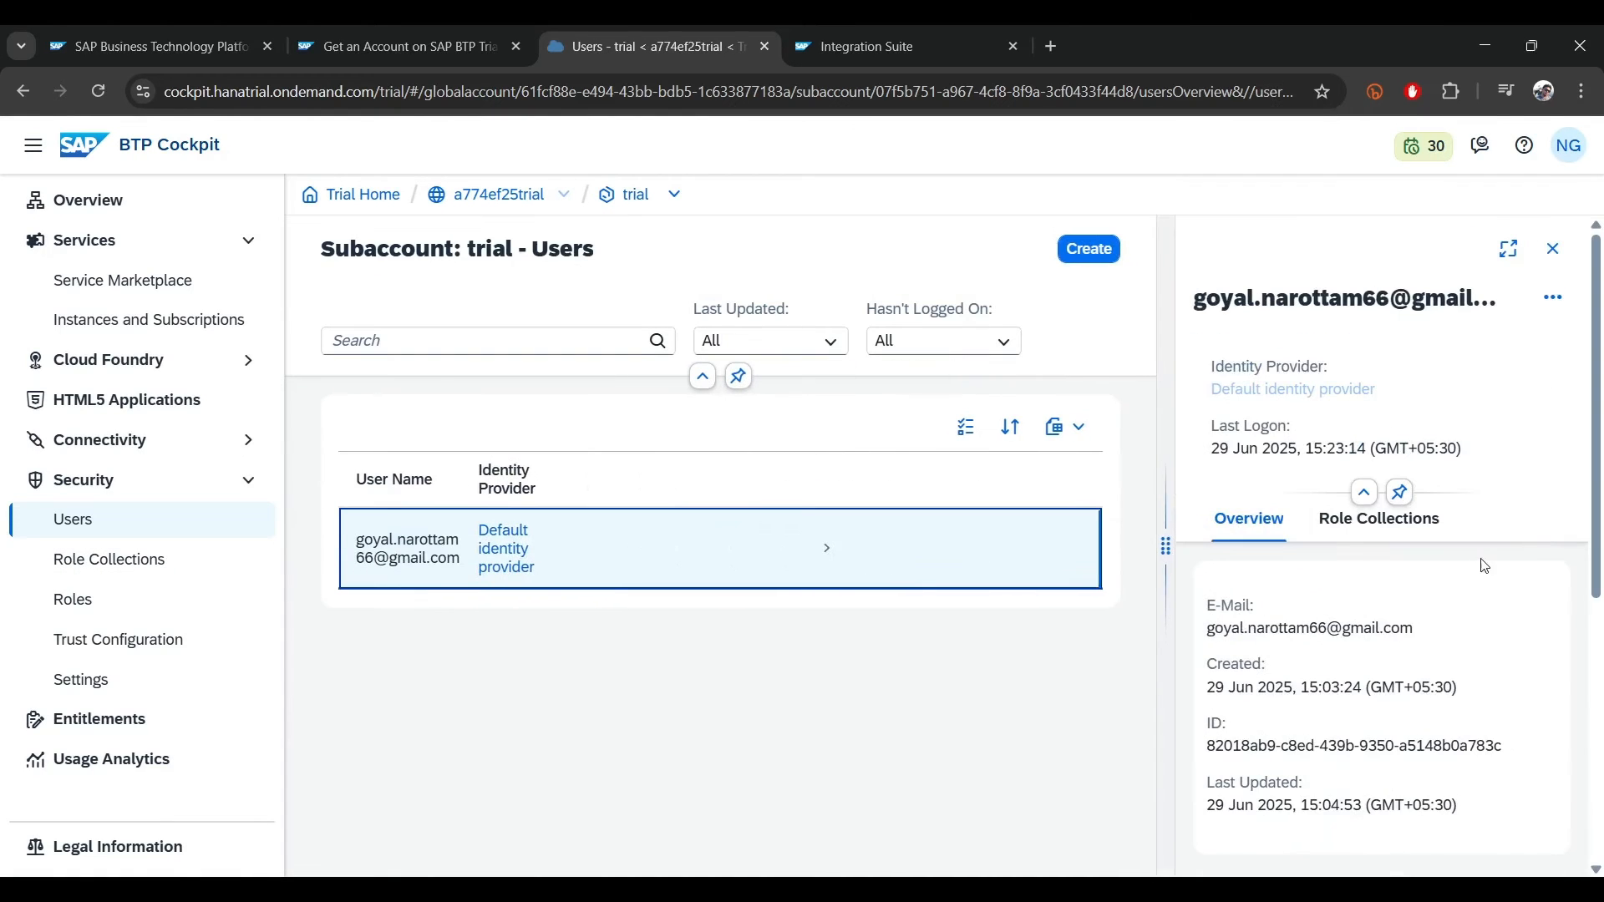
scroll(1462, 564, "down", 3)
scroll(1387, 560, "up", 3)
left_click(1385, 521)
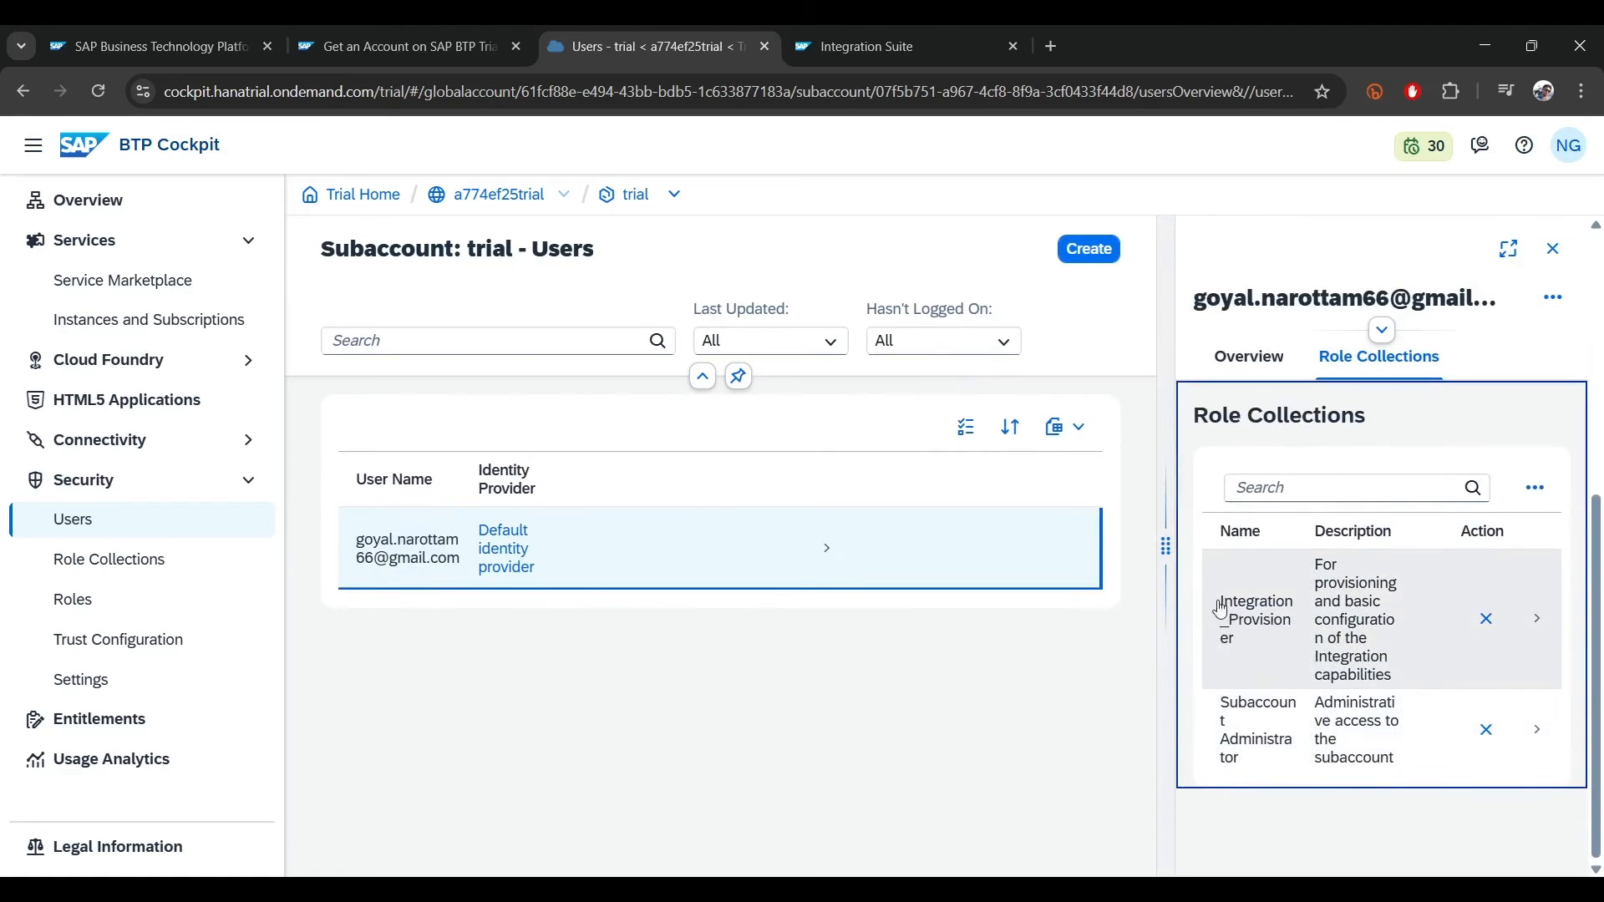
left_click(1546, 488)
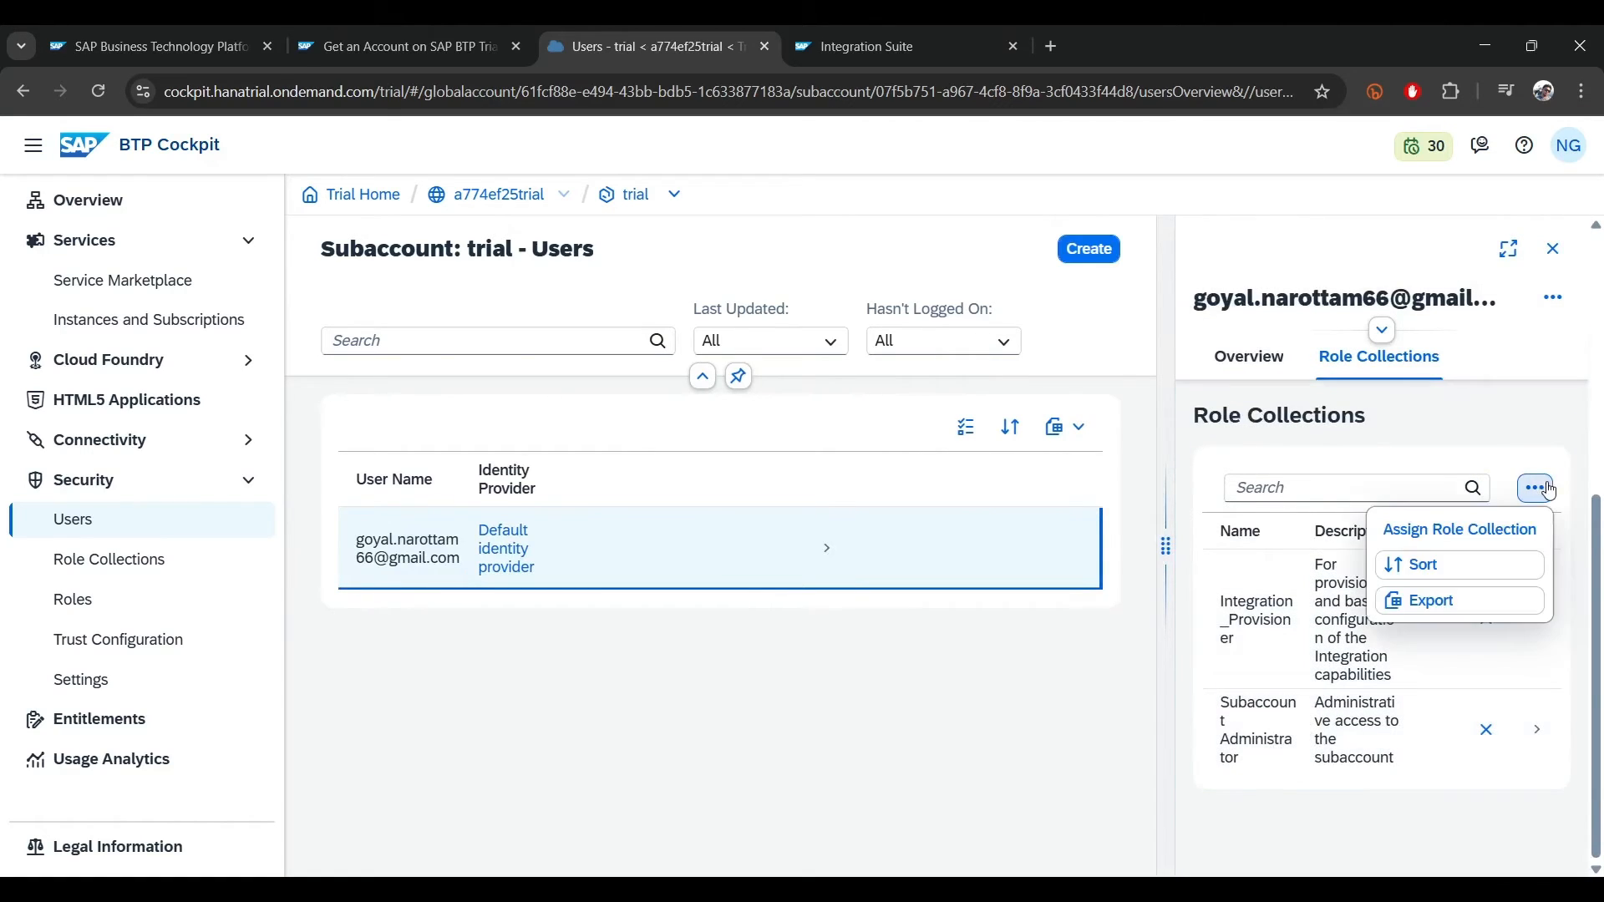
left_click(1462, 531)
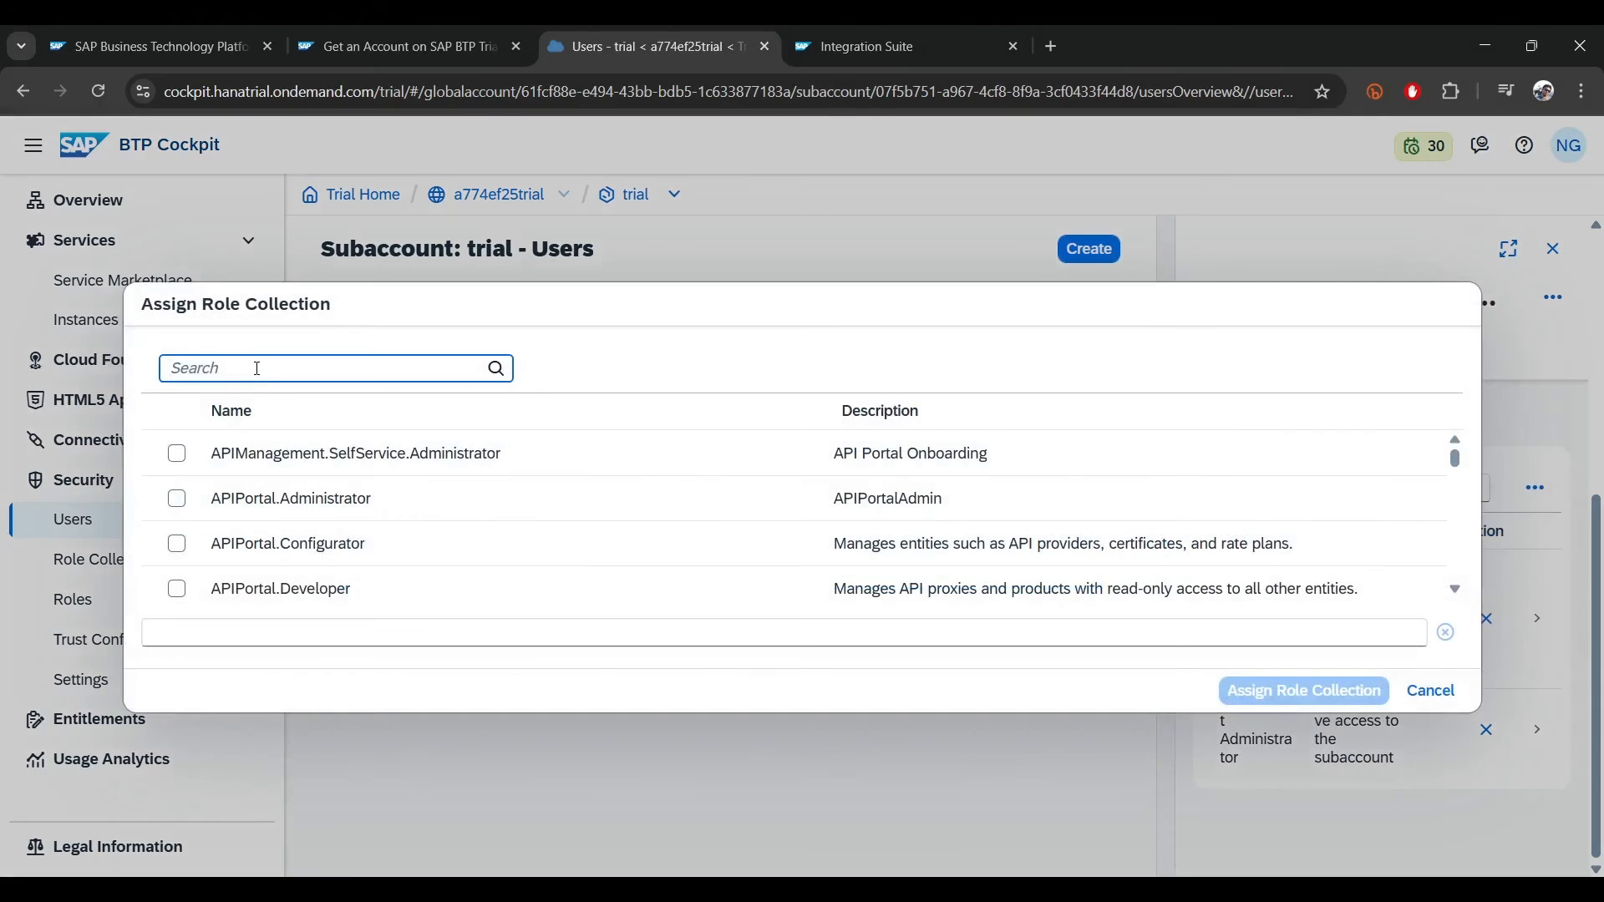
type("int")
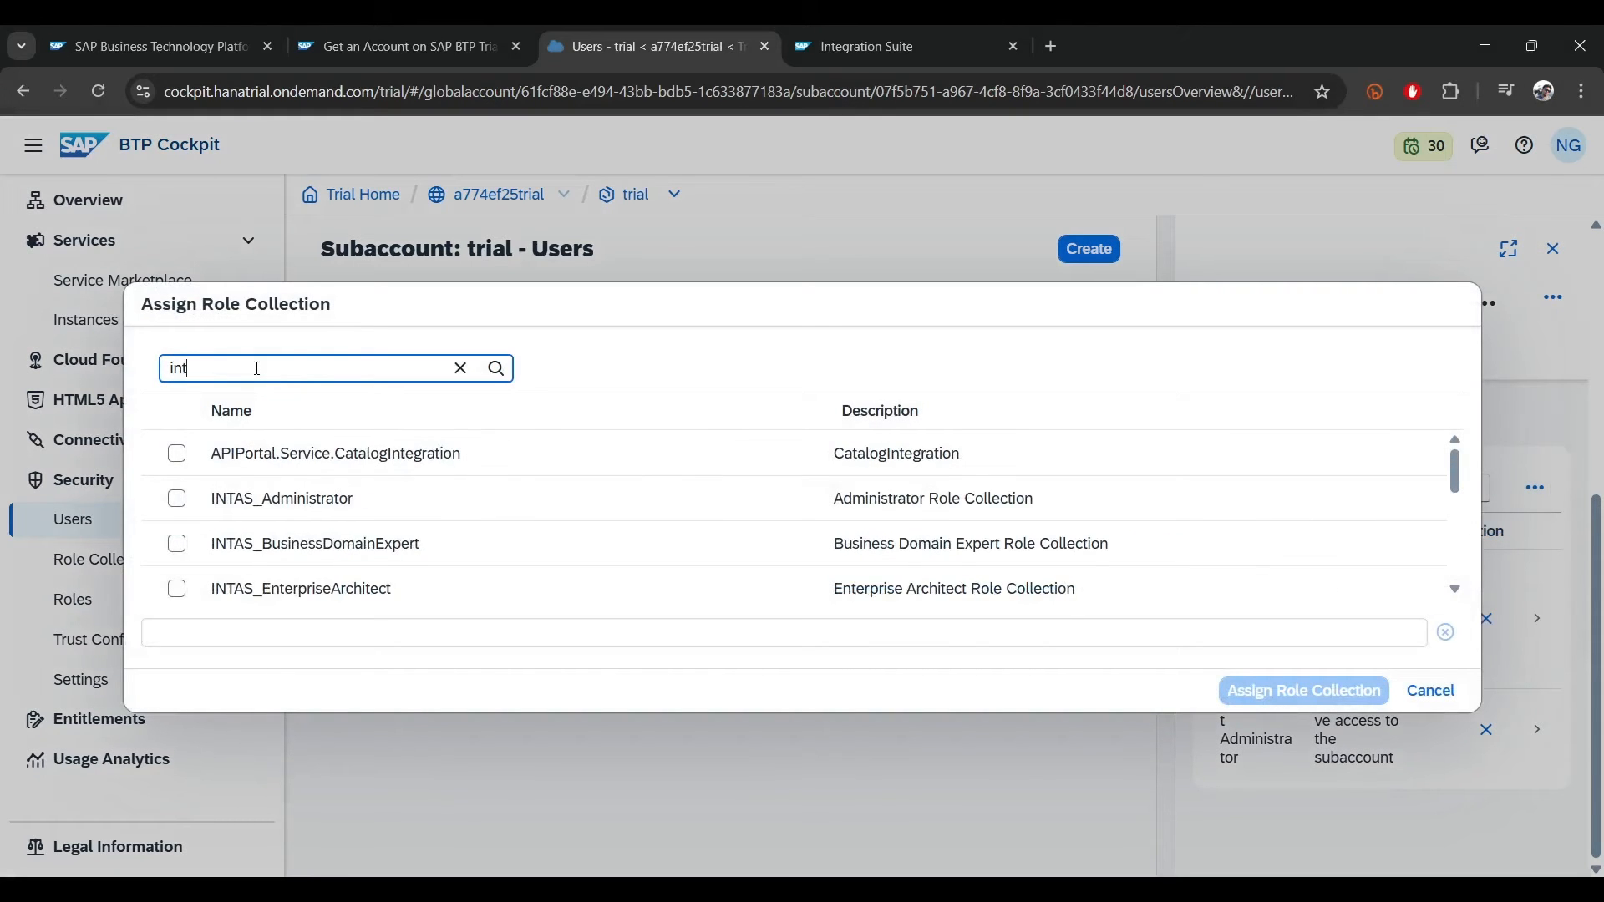
type("eg")
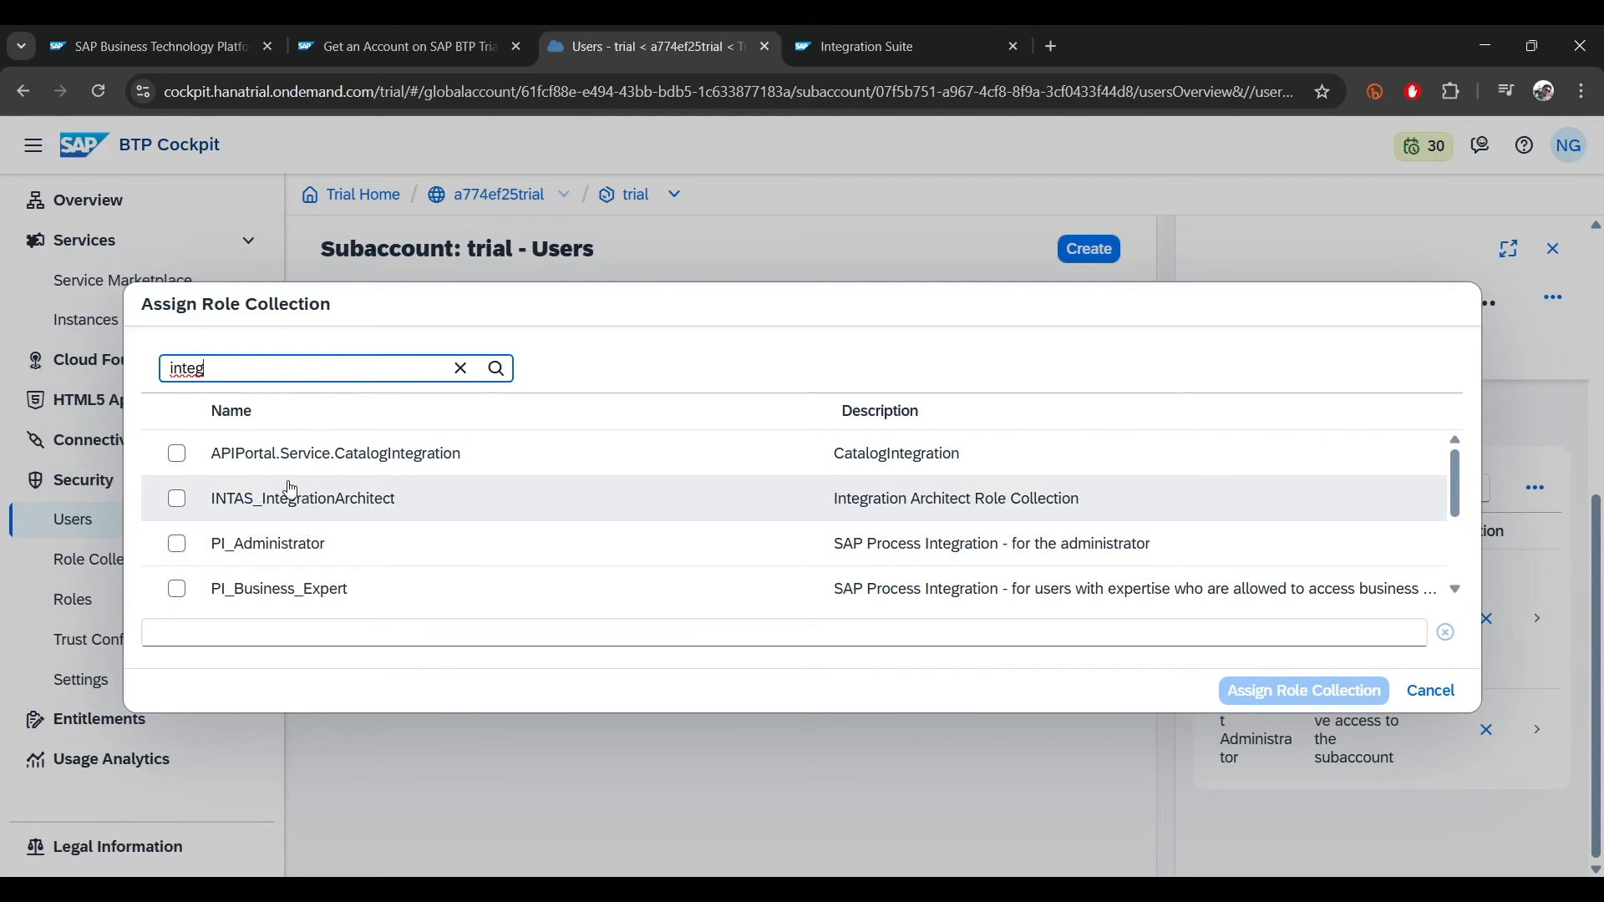
scroll(315, 552, "down", 3)
scroll(319, 573, "up", 3)
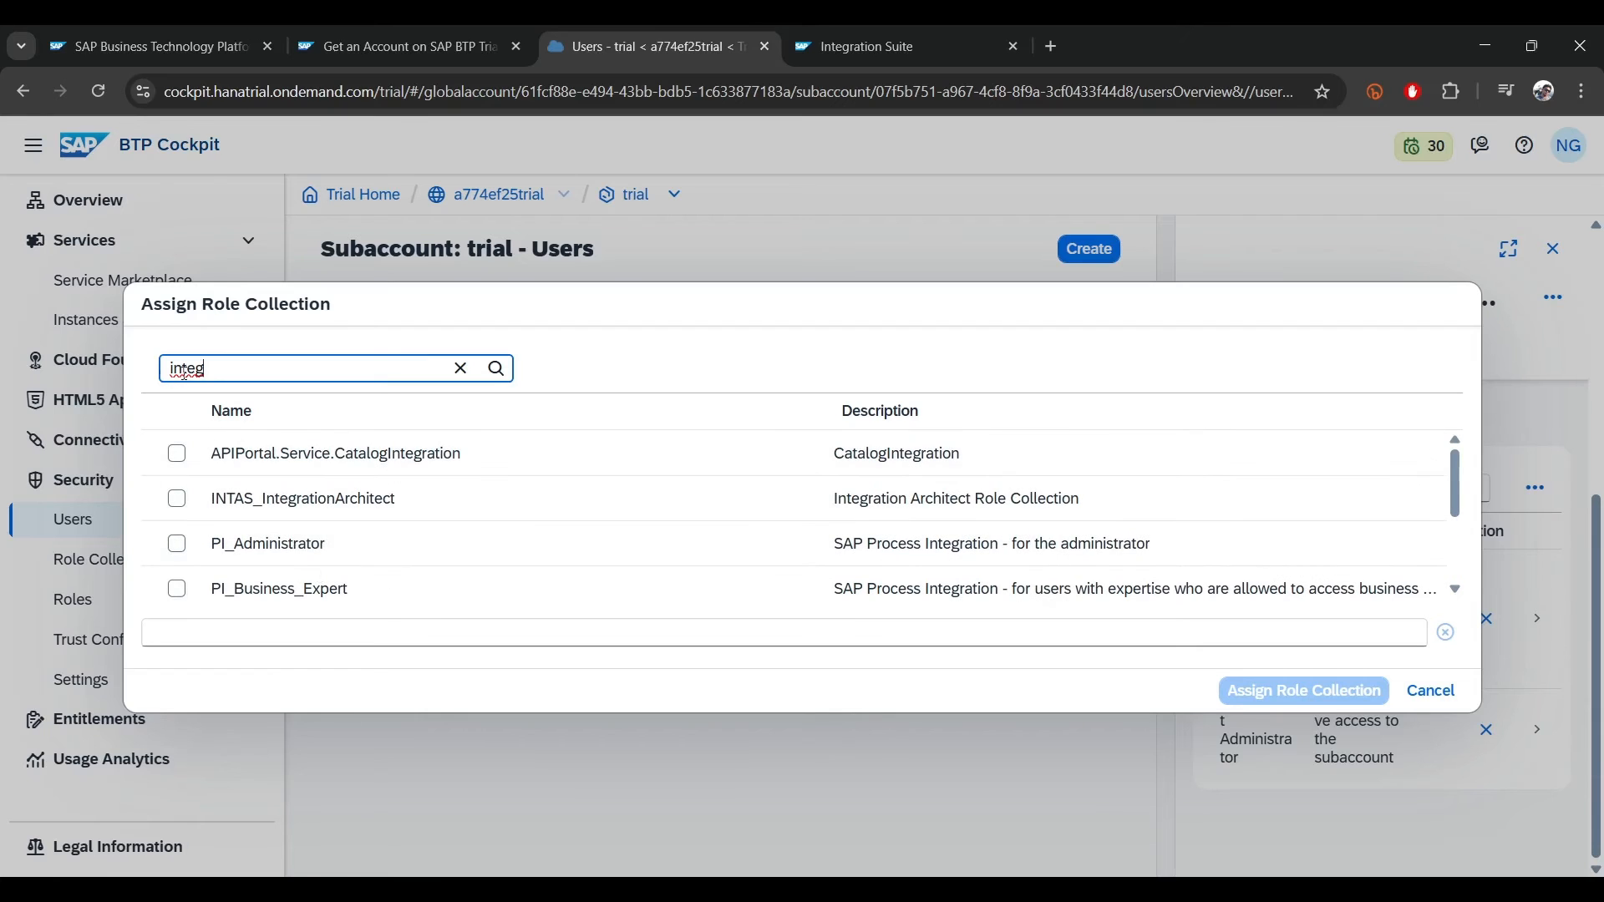
scroll(200, 585, "down", 3)
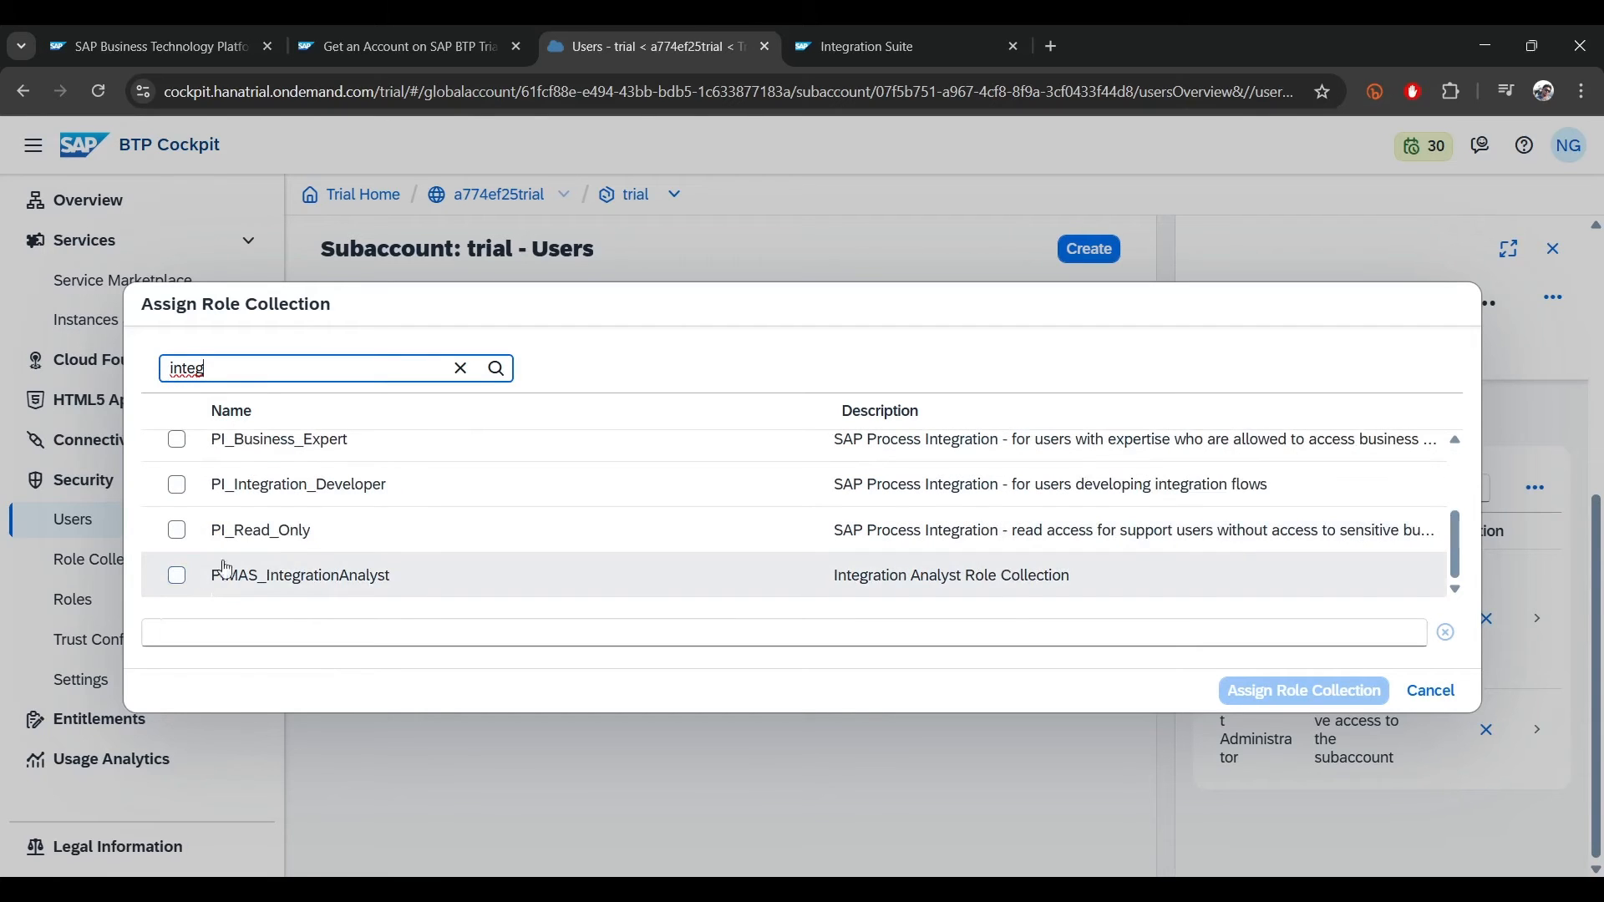
- Assign the user PIMAS_IntegrationAnalyst, PI_Read_Only, PI_Integration_Developer, PI_Business_Expert, PI_Administrator, INTAS_IntegrationArchitect, and APIPortal.Service.CatalogIntegration
left_click(177, 576)
left_click(177, 530)
left_click(177, 484)
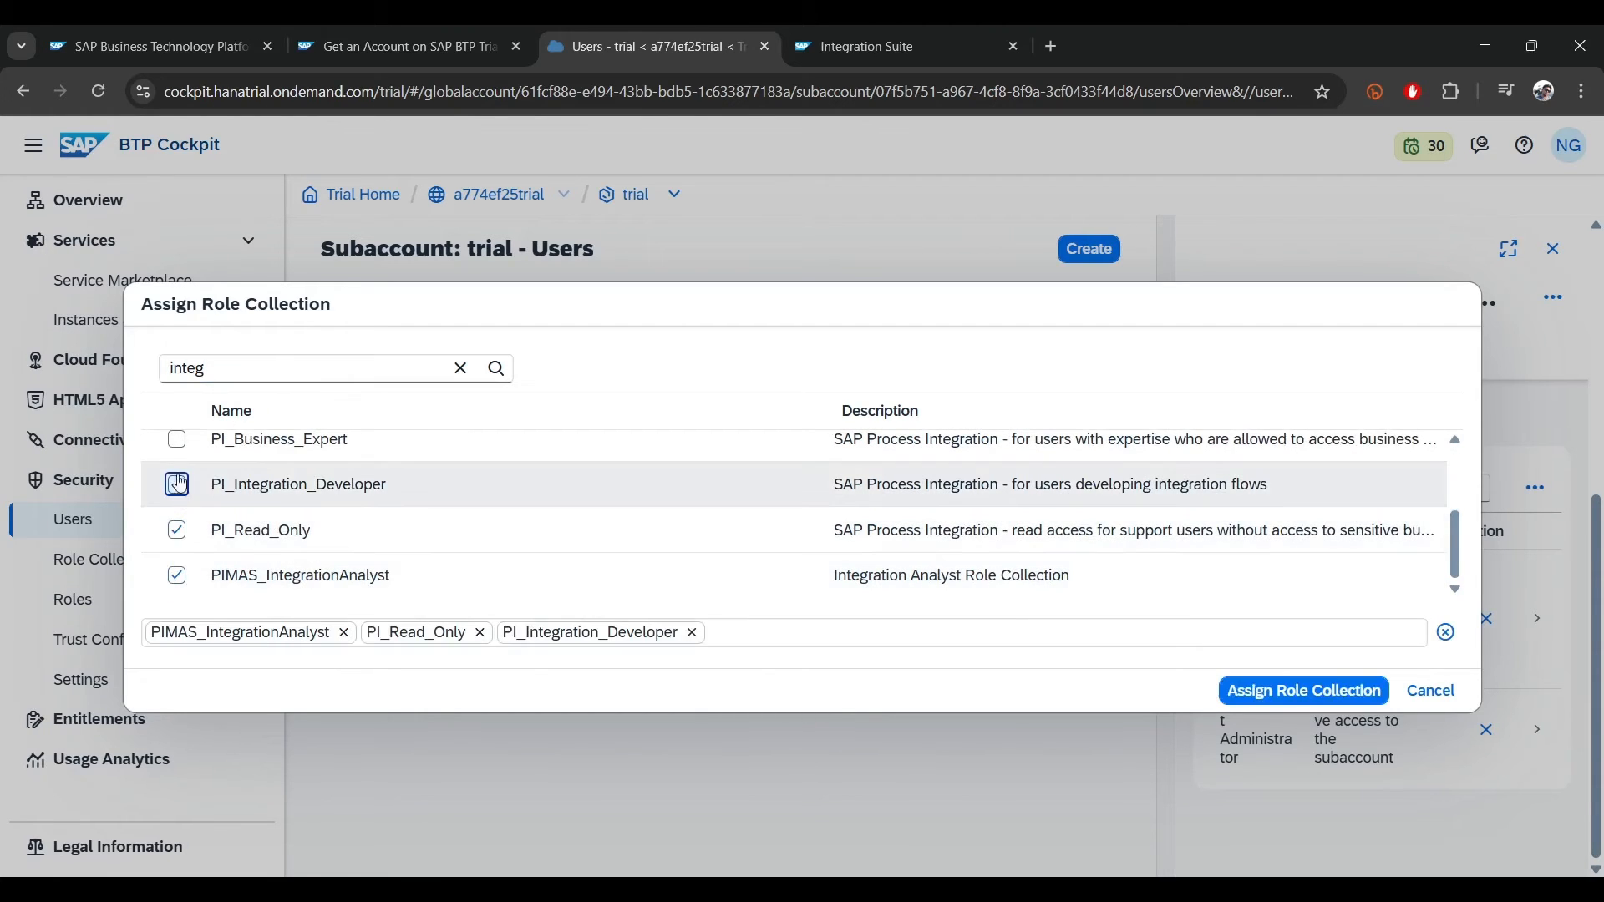
left_click(177, 440)
scroll(180, 468, "up", 2)
left_click(177, 499)
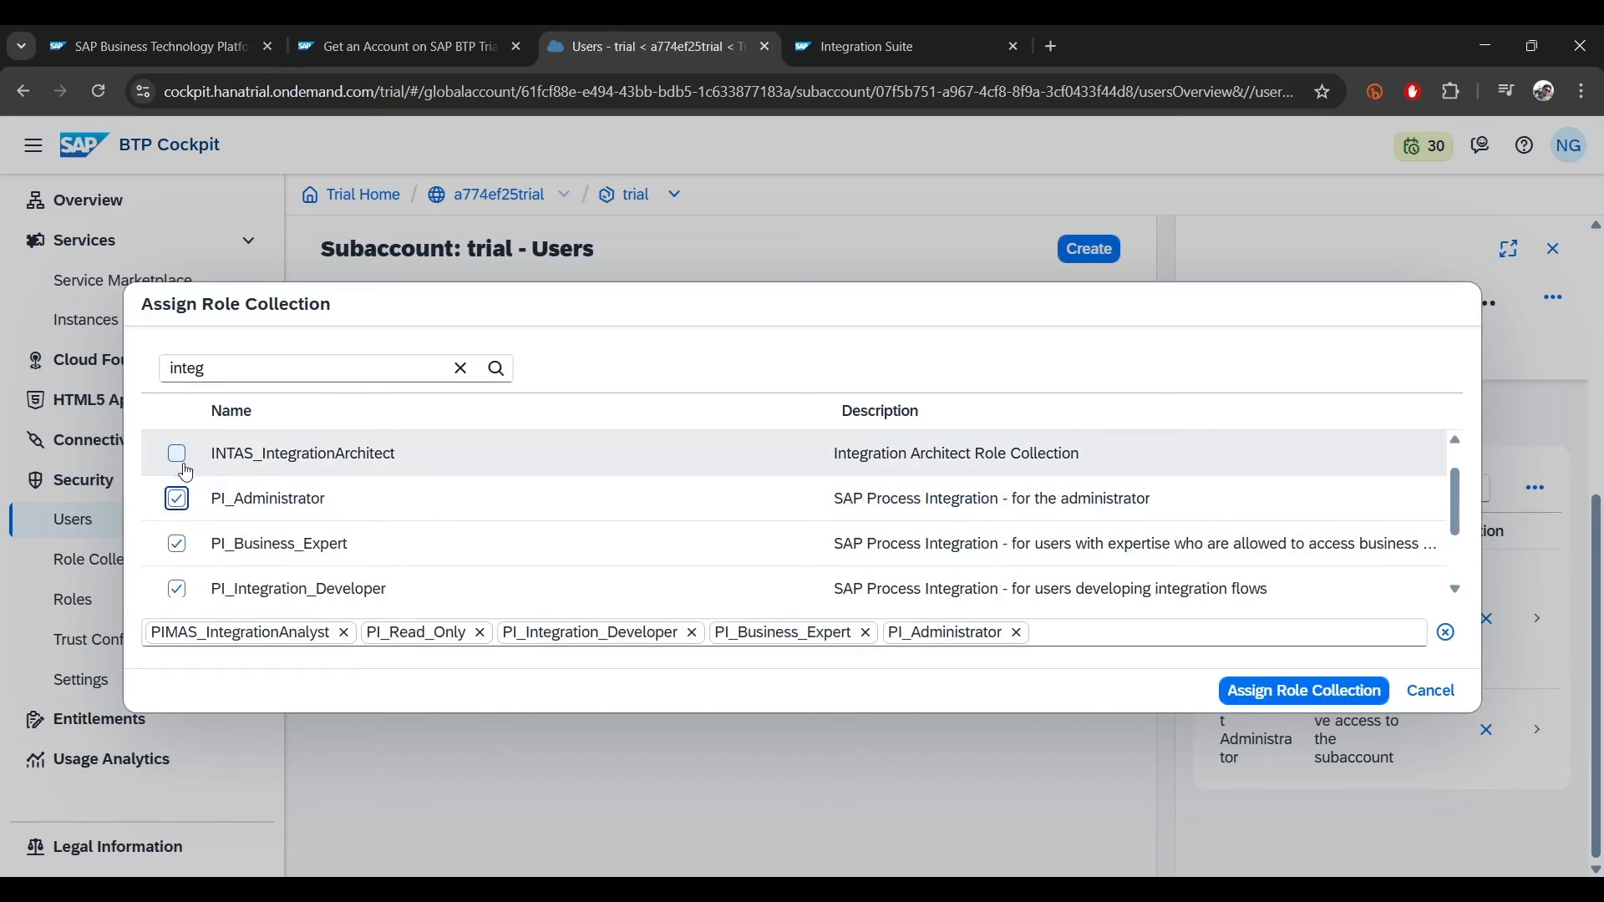
left_click(177, 453)
scroll(301, 571, "up", 1)
left_click(177, 454)
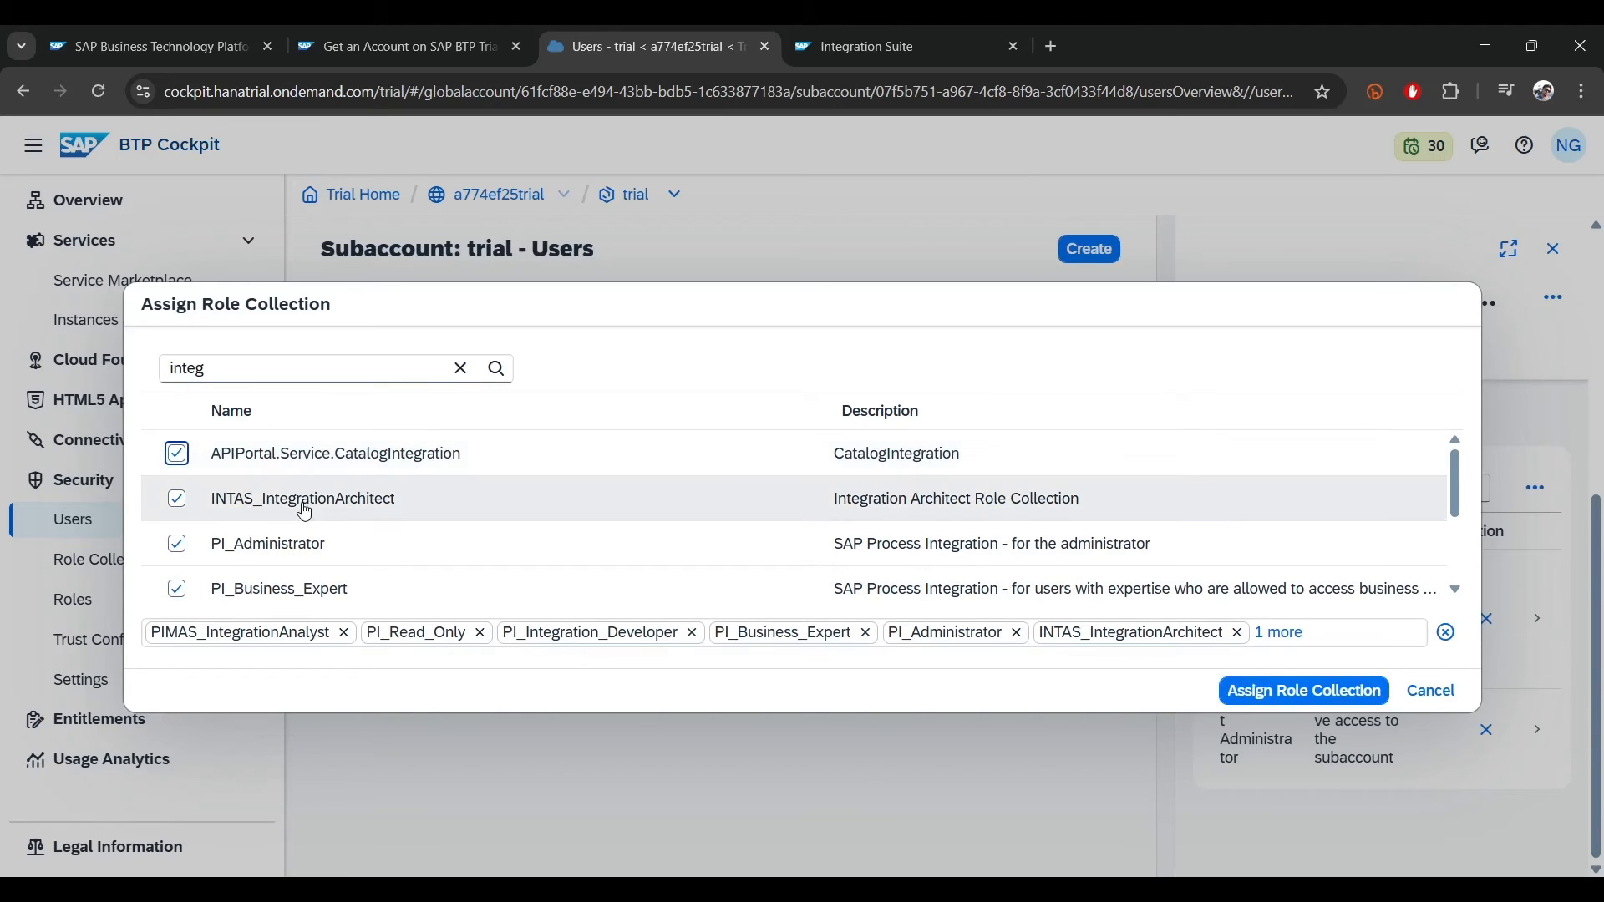
scroll(258, 468, "down", 3)
scroll(276, 543, "up", 3)
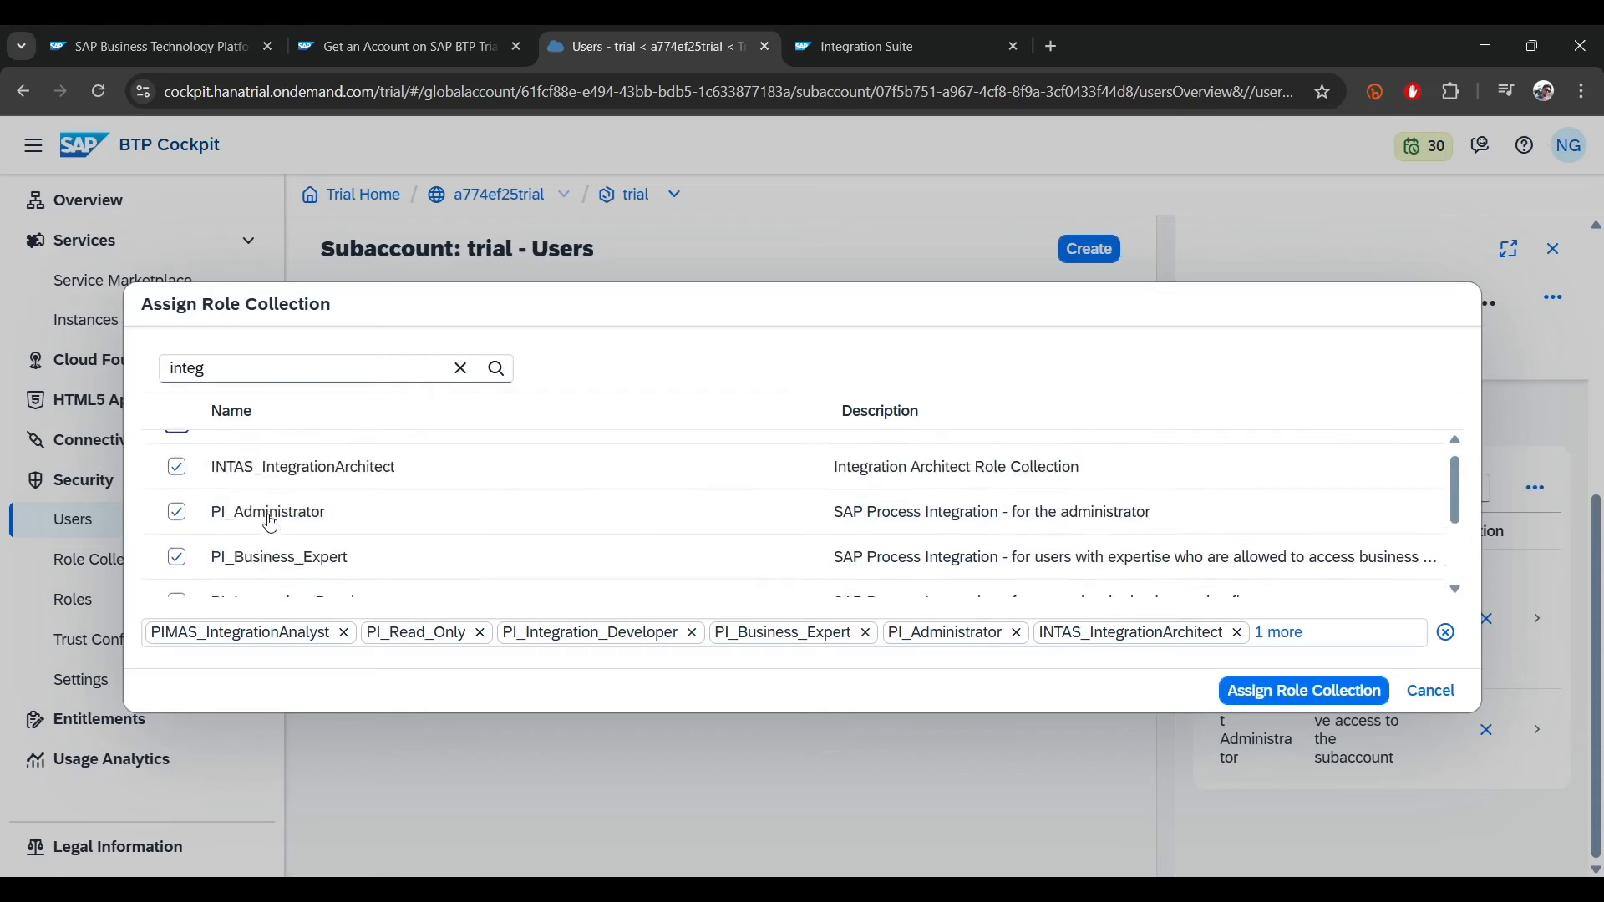
scroll(258, 538, "down", 3)
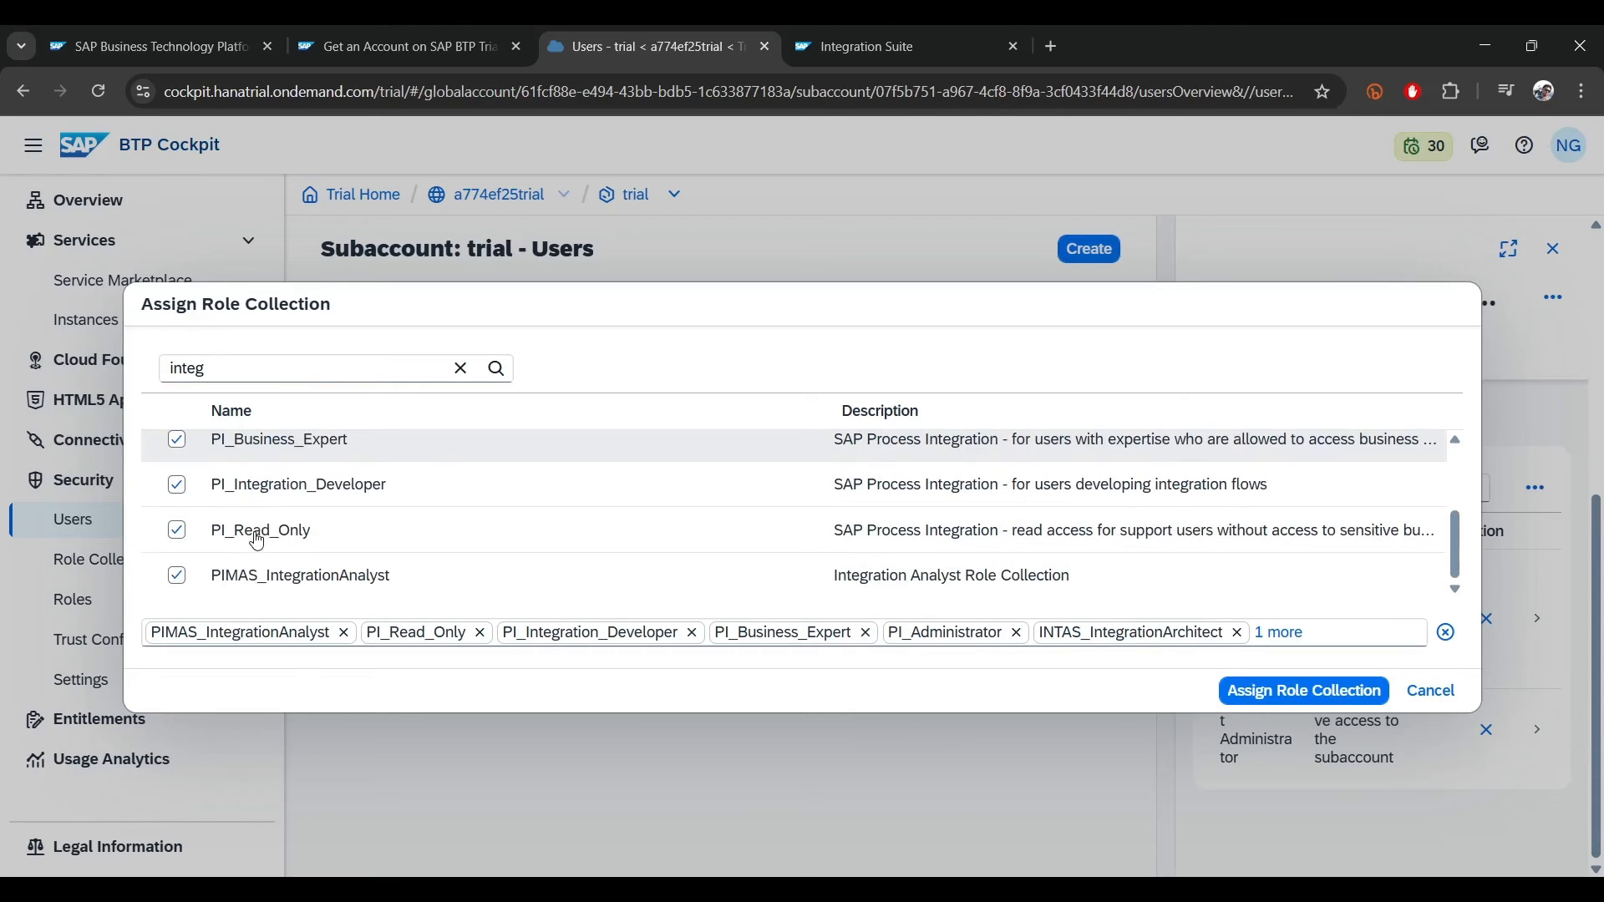
scroll(258, 541, "up", 2)
scroll(258, 541, "up", 1)
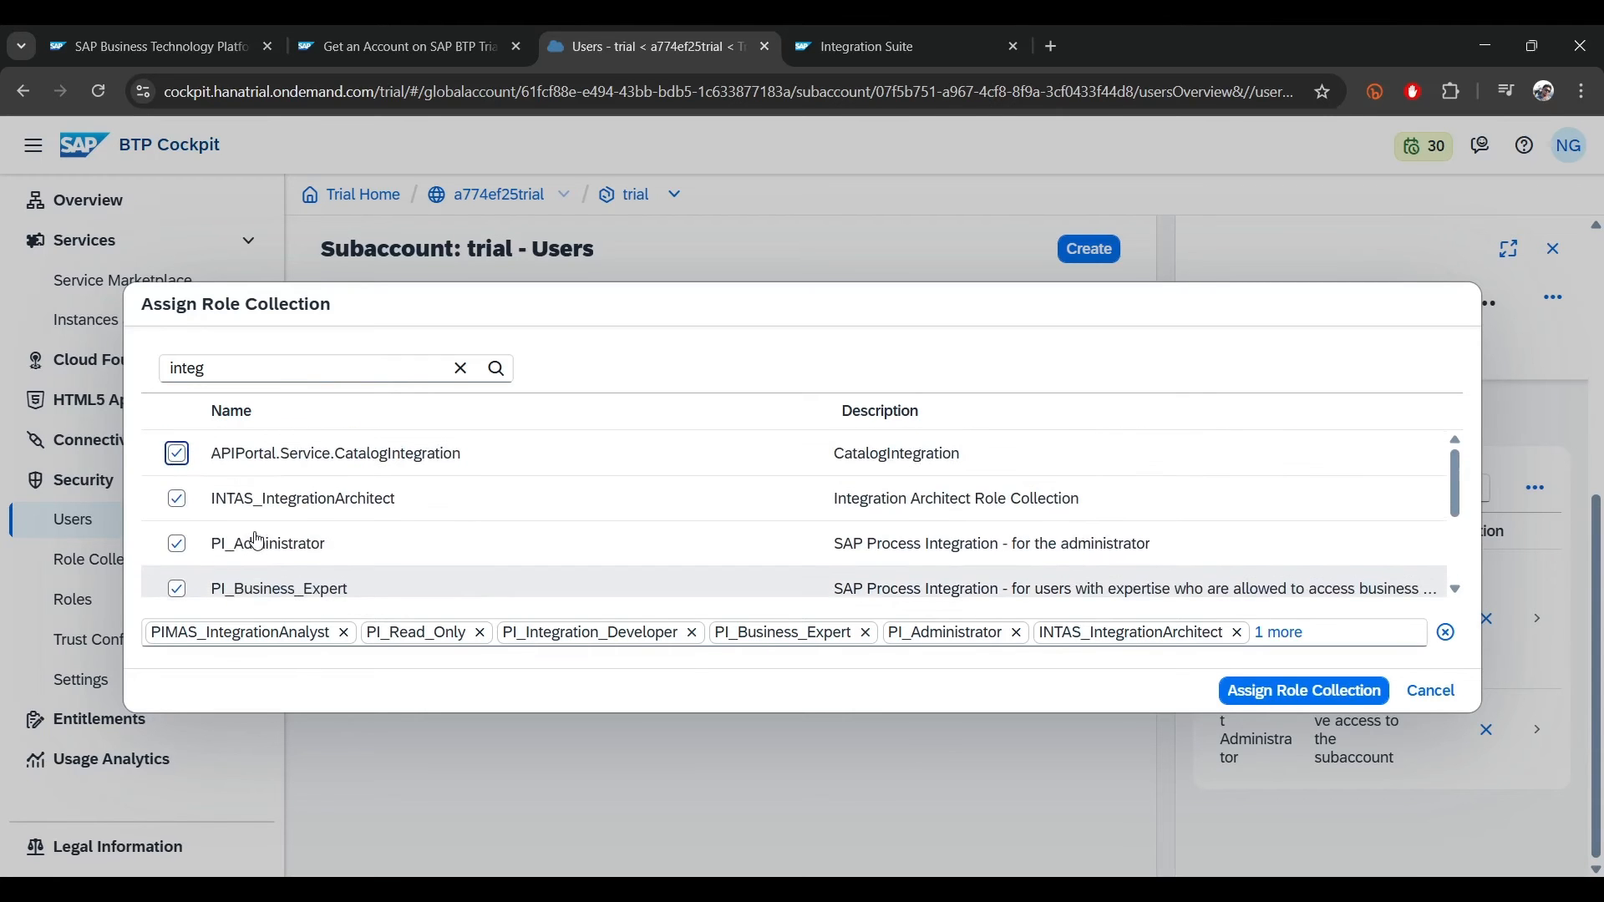
left_click(1303, 691)
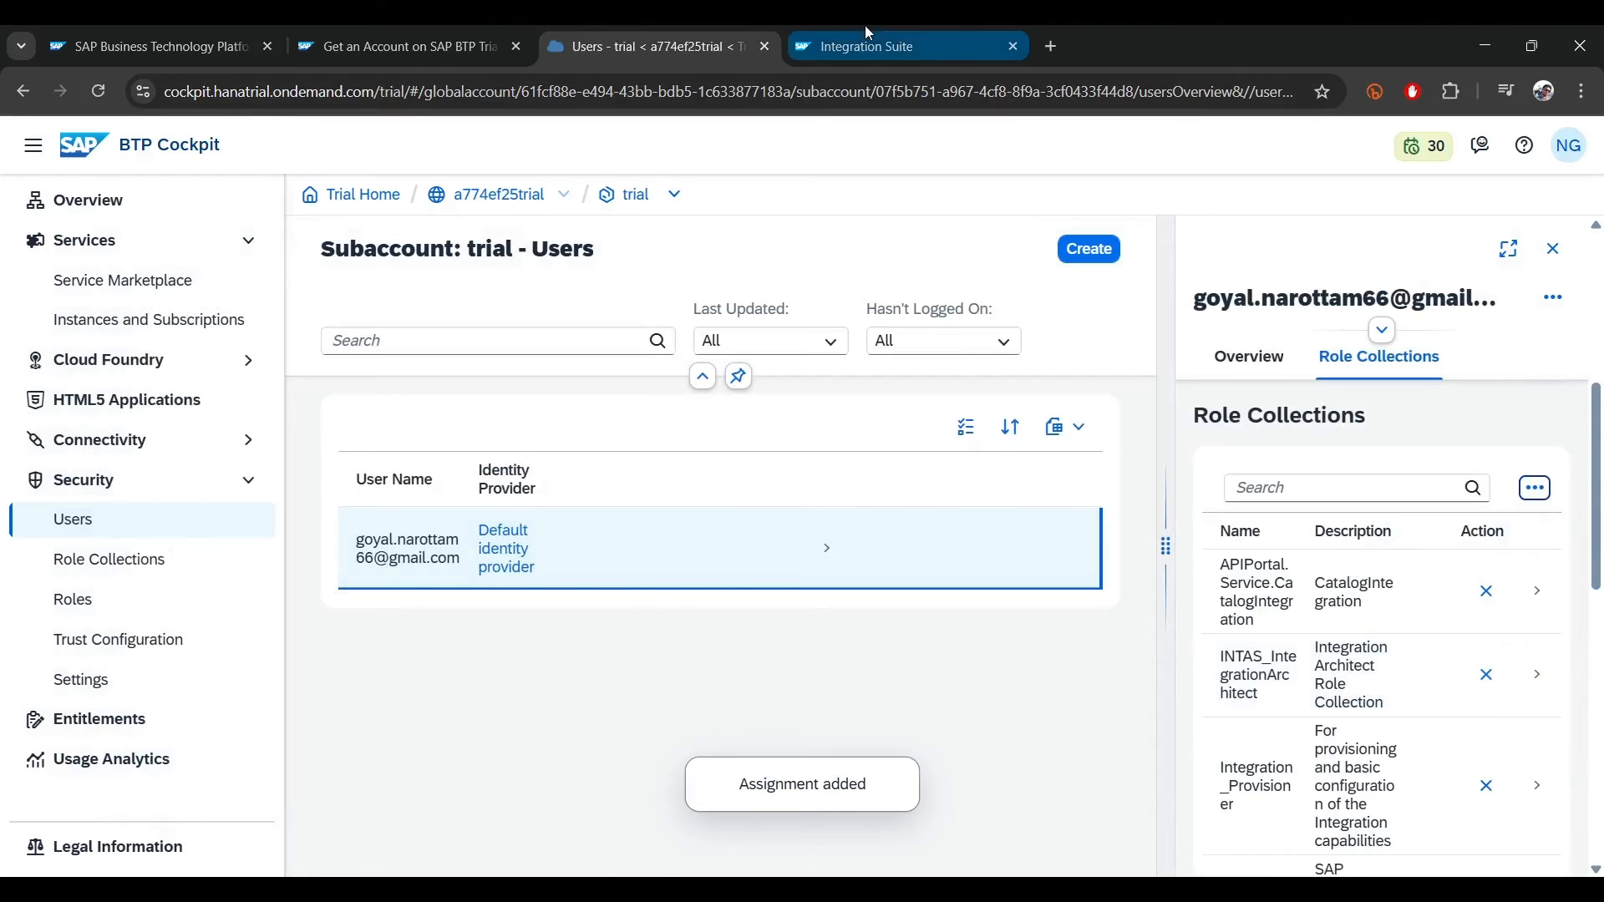
- Switch to Integration Suite, log out, and sign back in with the account e-mail and account password
left_click(869, 46)
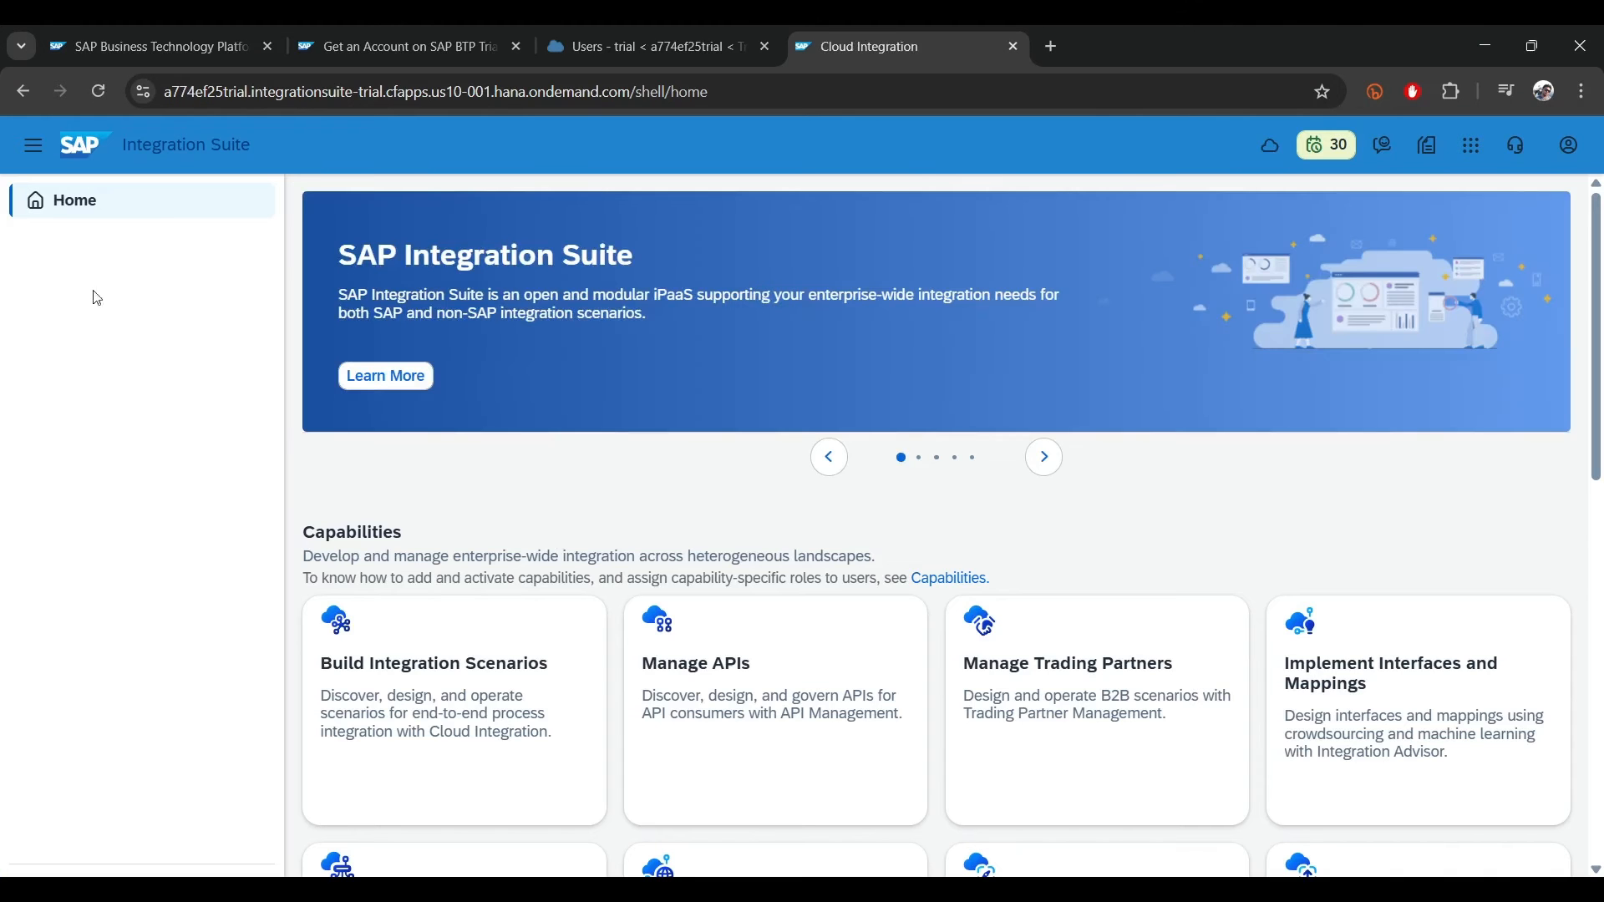
left_click(1570, 145)
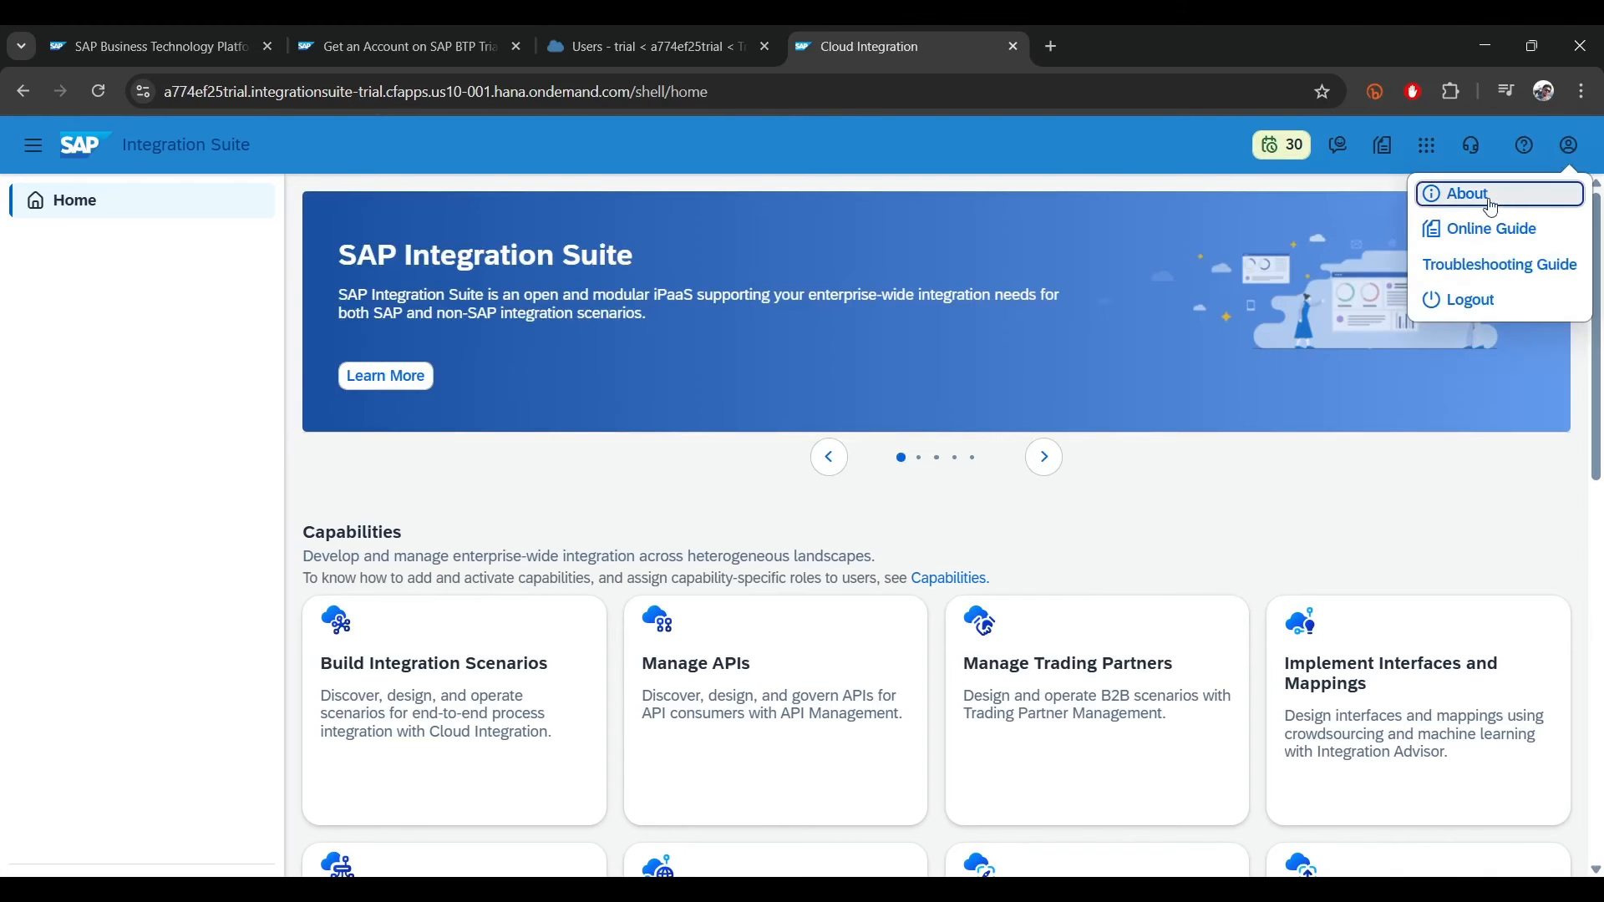
left_click(1463, 302)
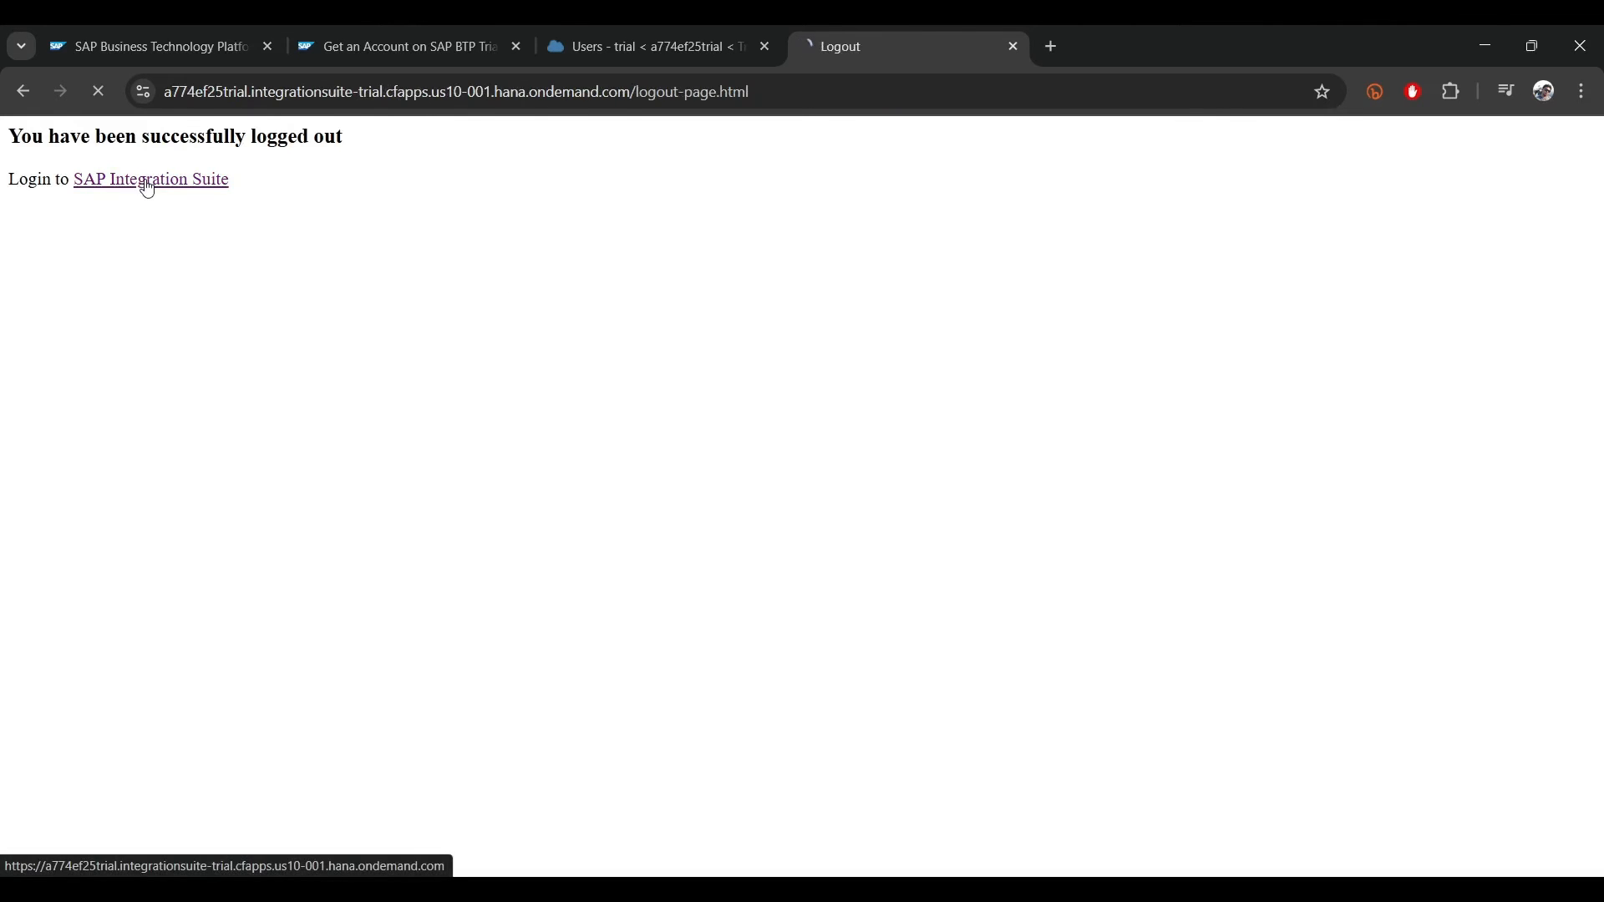
left_click(147, 189)
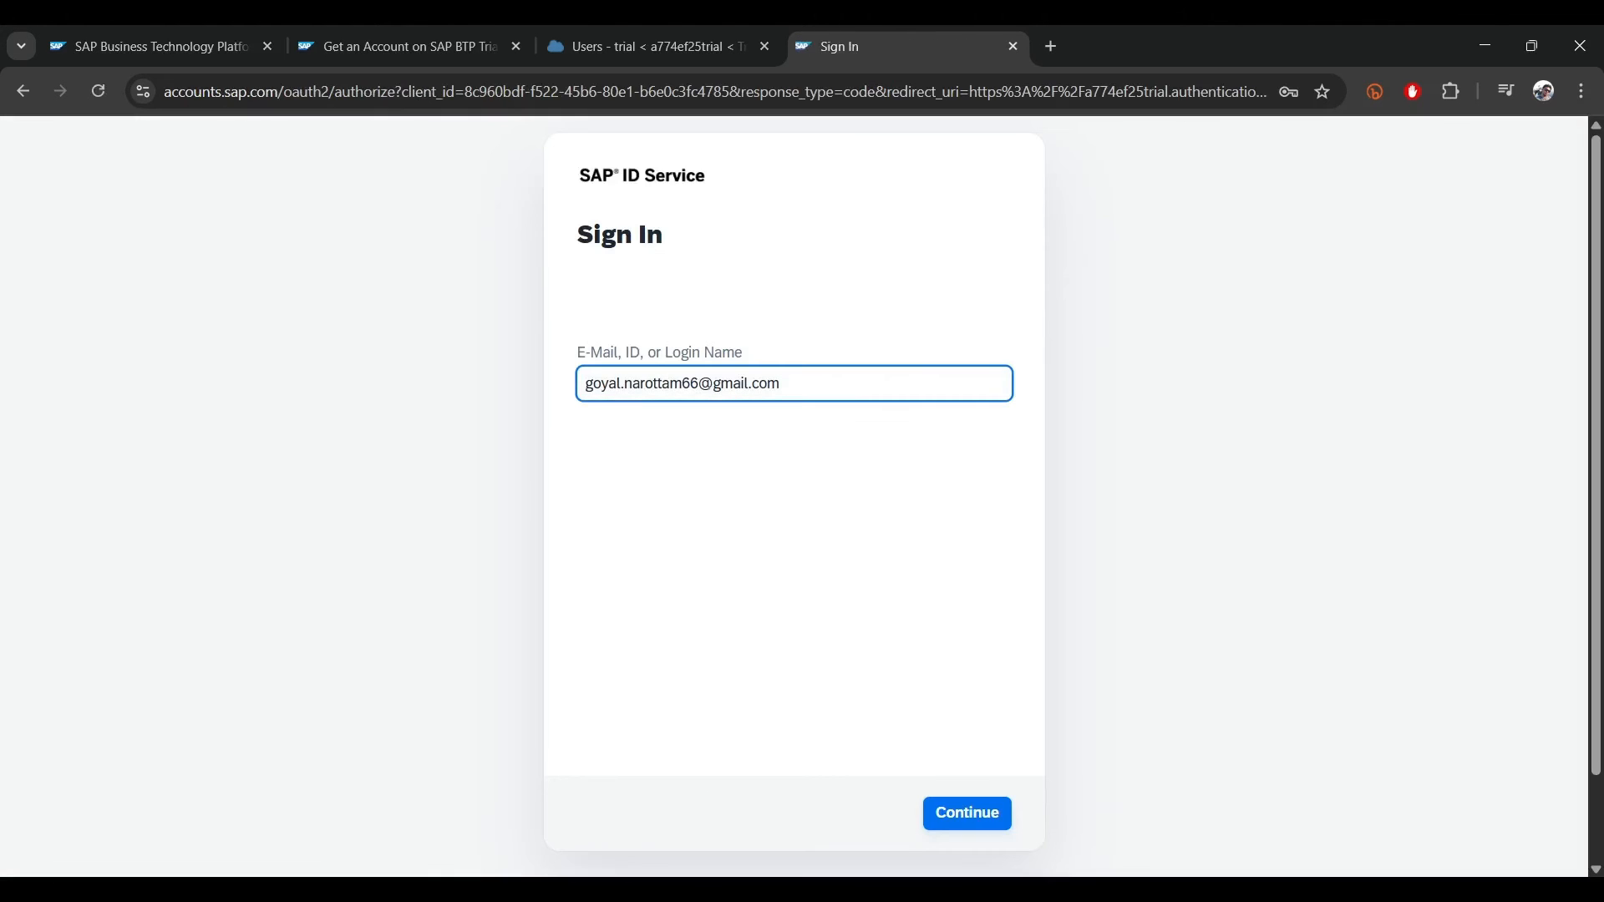
left_click(970, 814)
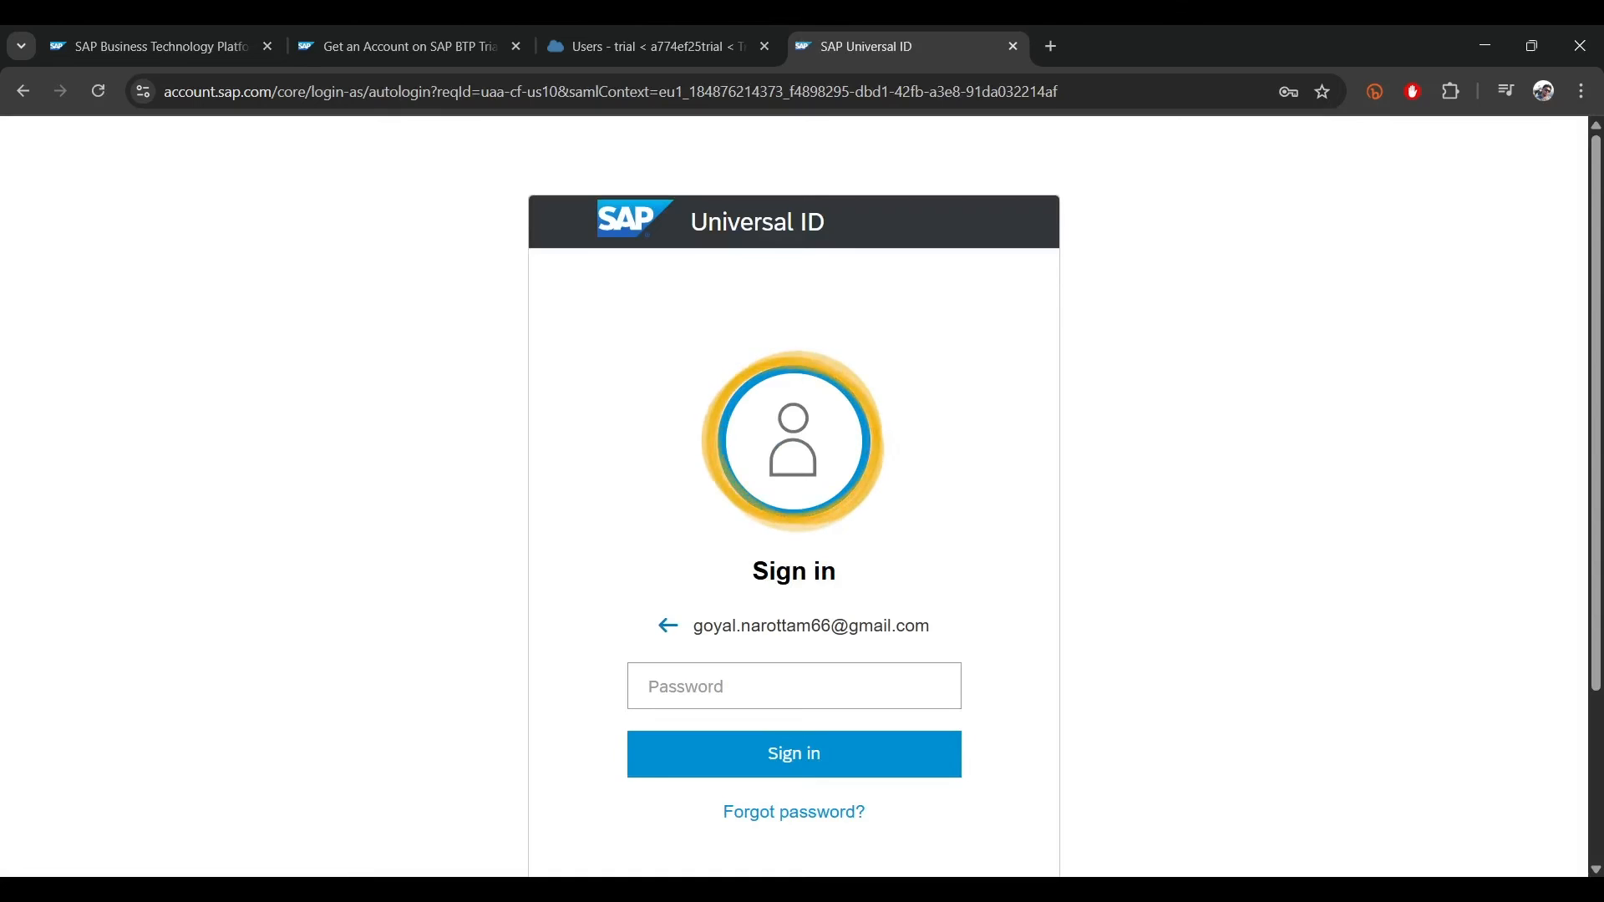
left_click(889, 774)
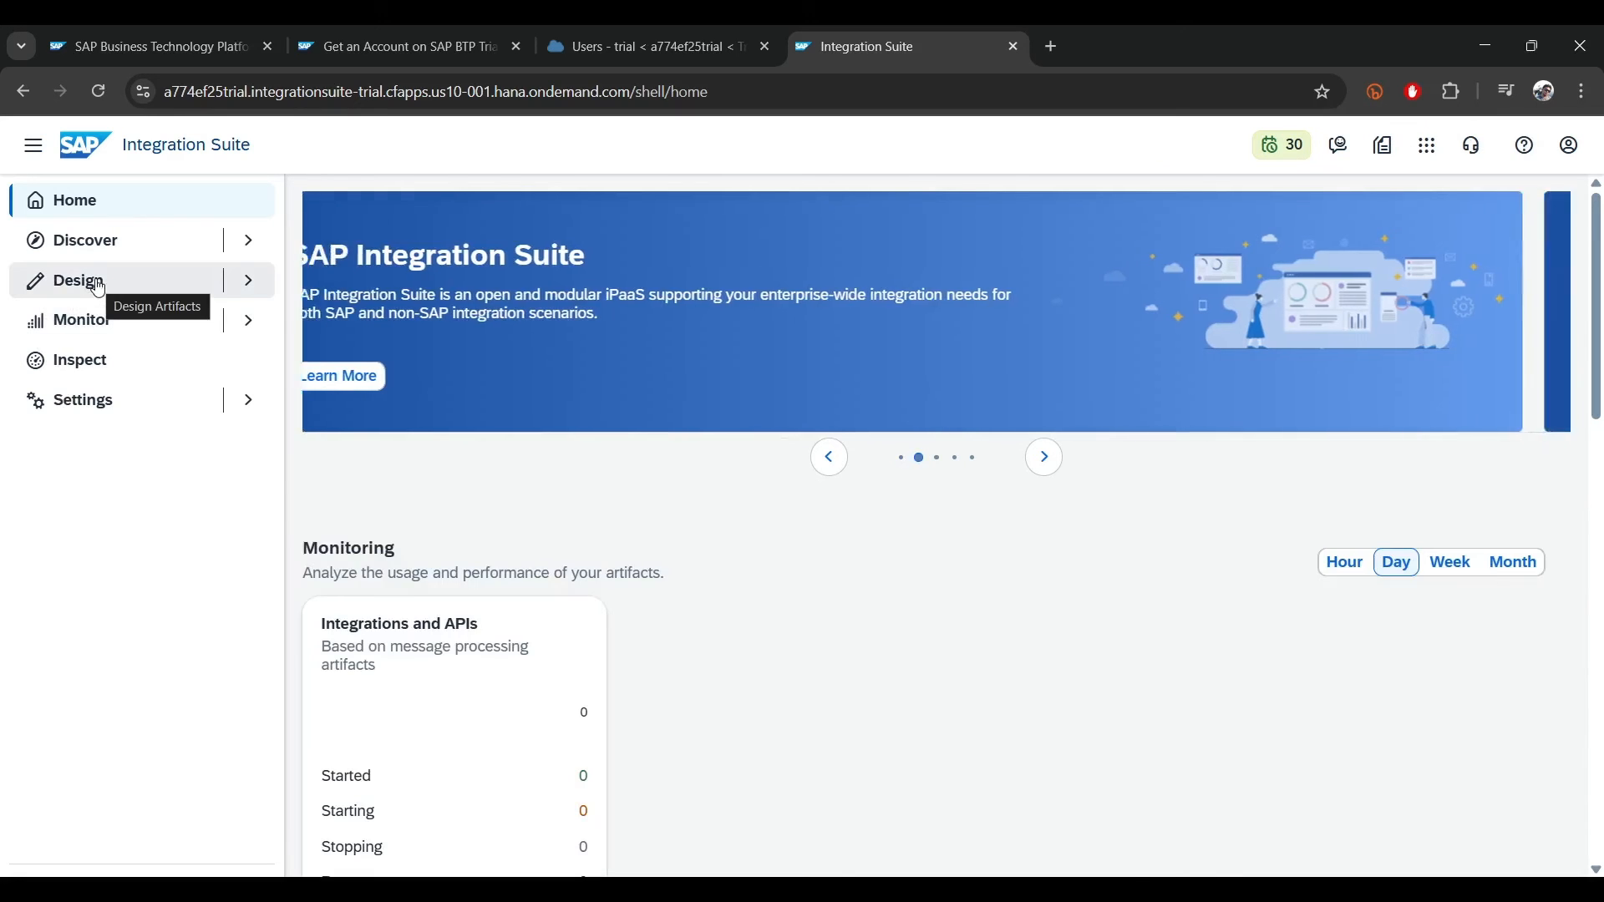
- Create and save an integration package named Demo in the Integrations and APIs design area, with the short description Demo
left_click(97, 288)
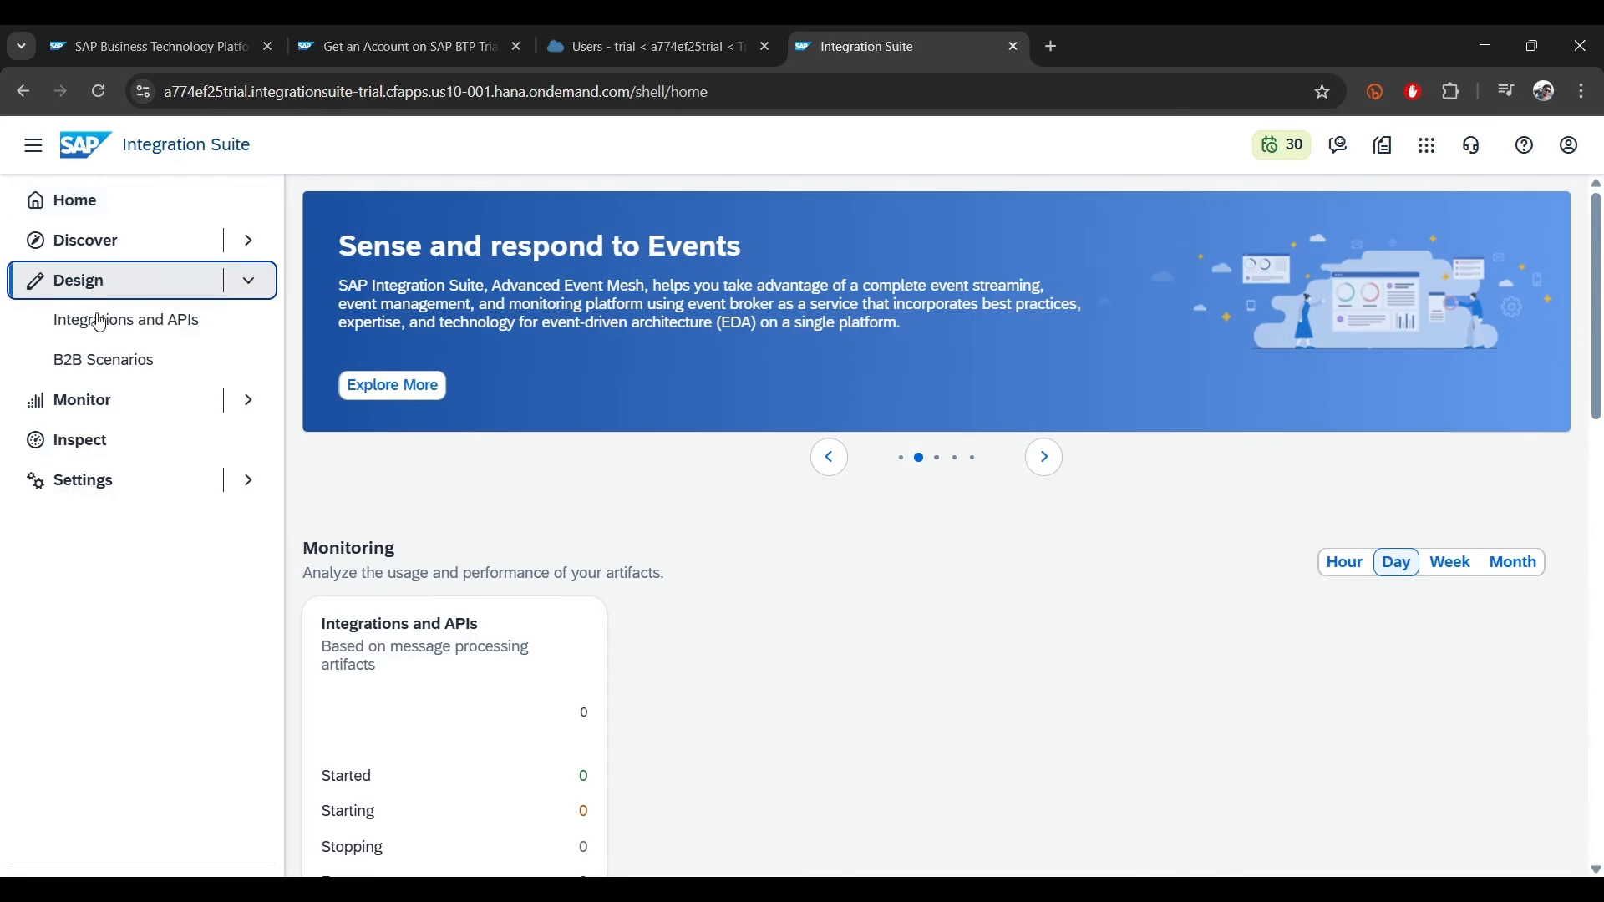
left_click(126, 321)
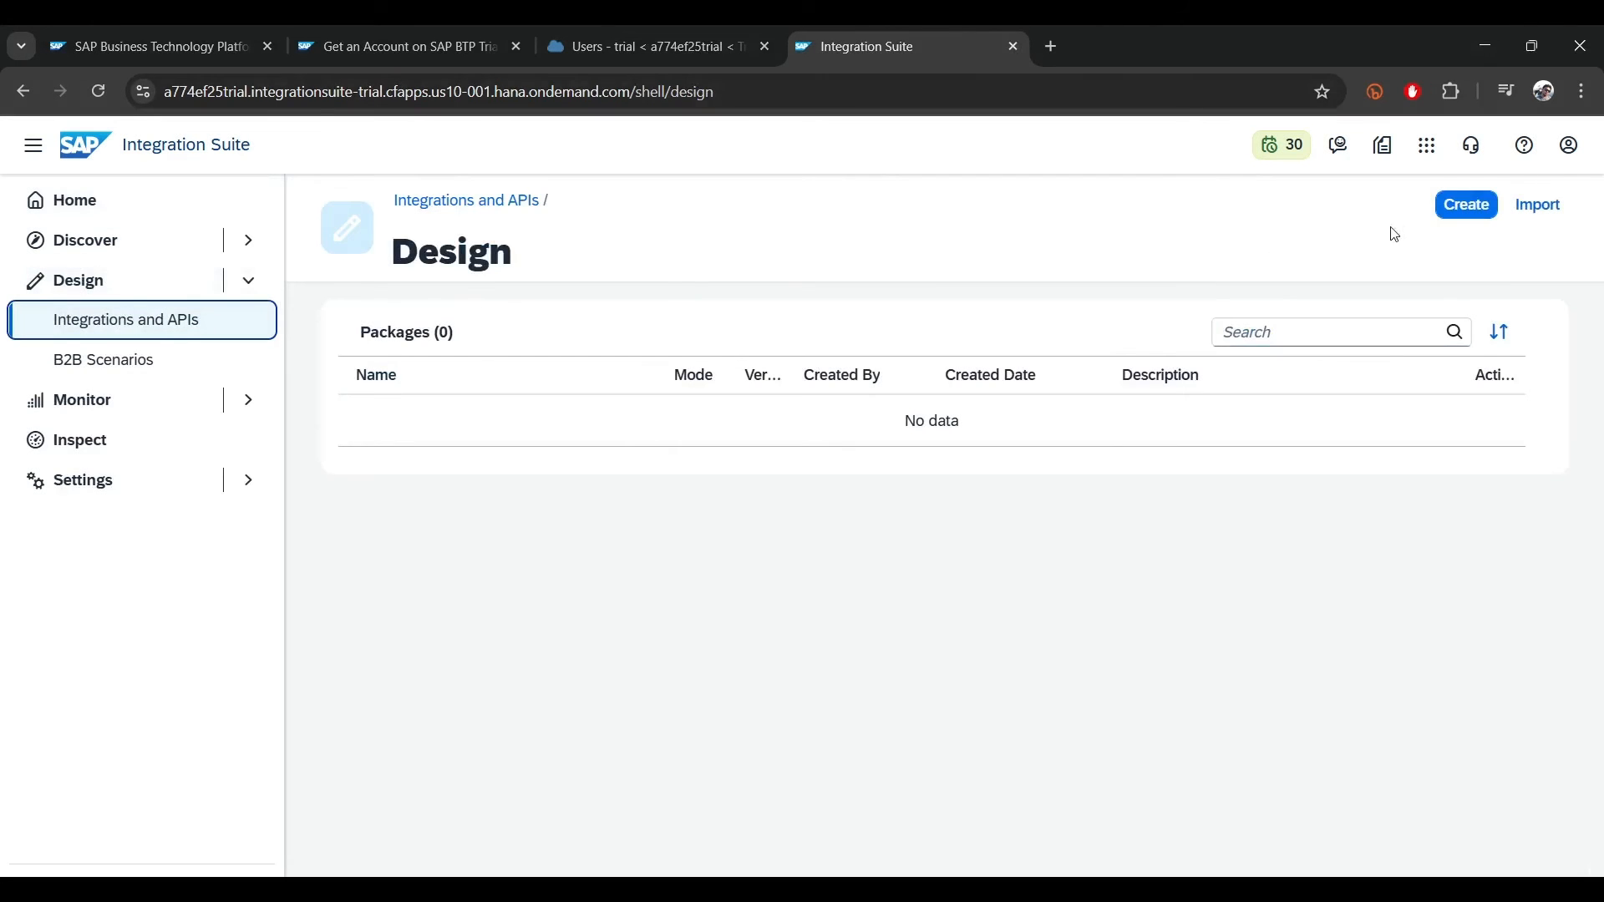
left_click(1467, 215)
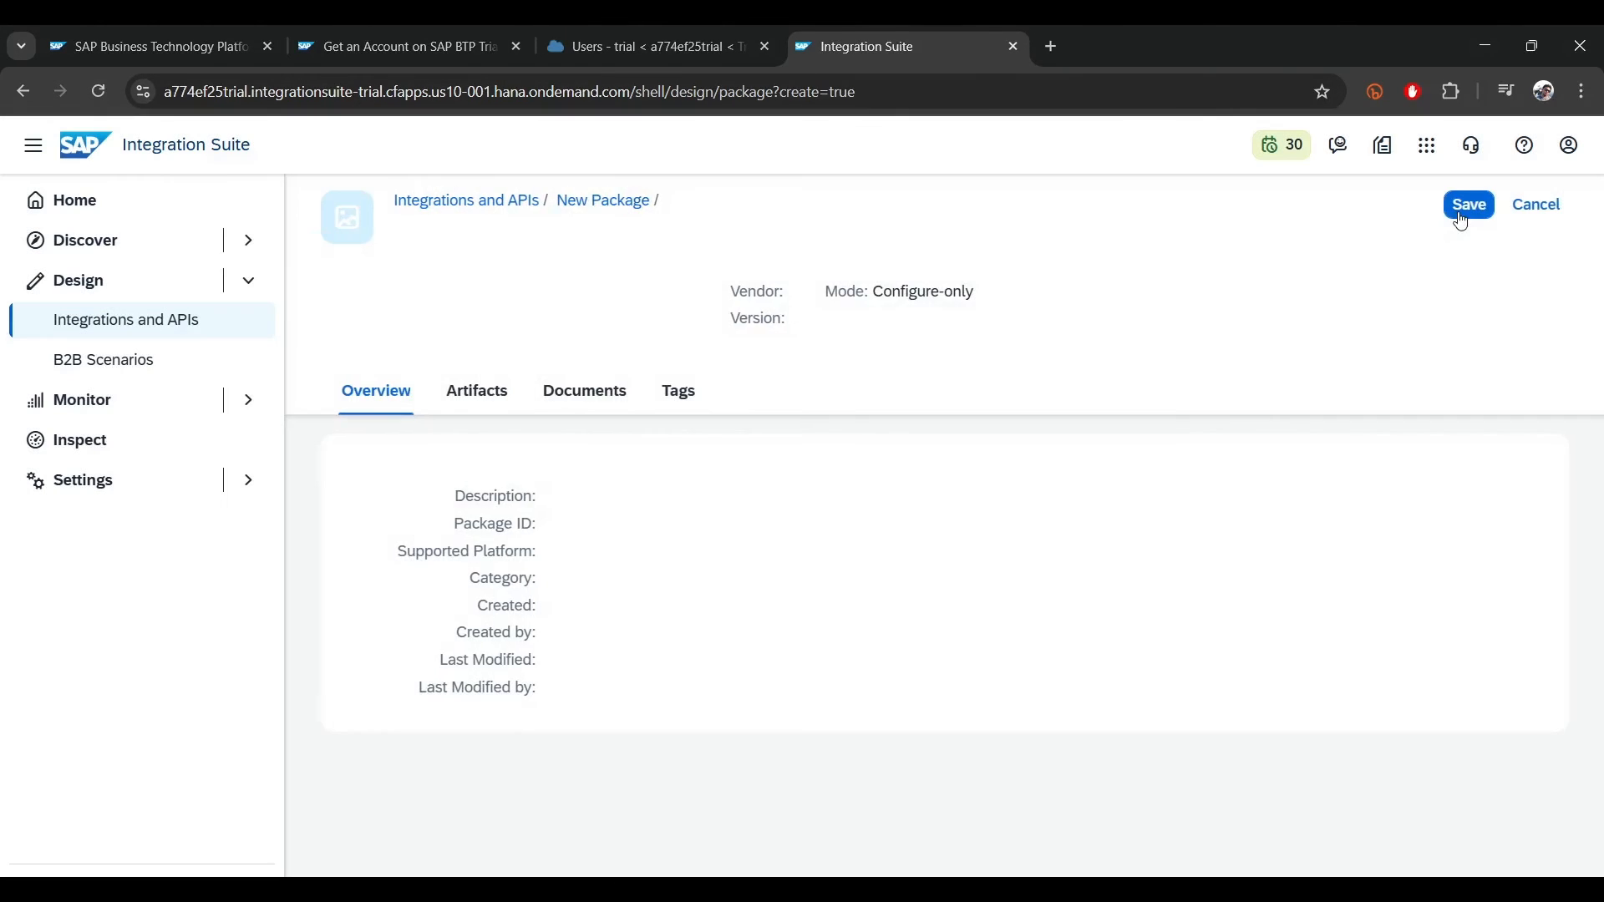
left_click(613, 442)
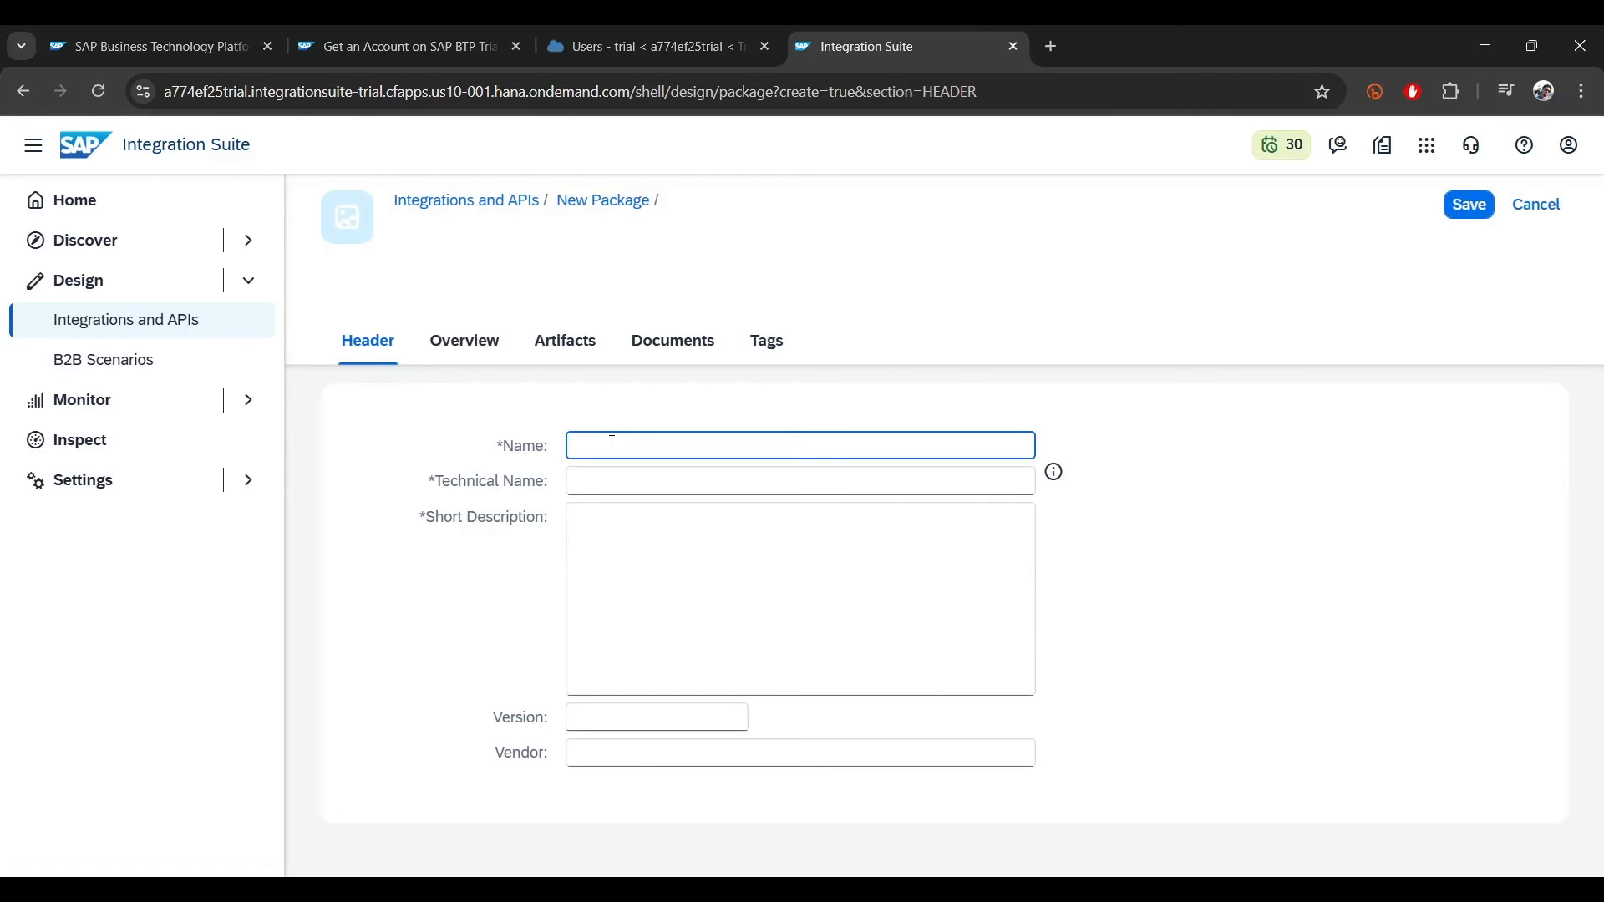
type("Demo")
key("Tab")
left_click(673, 565)
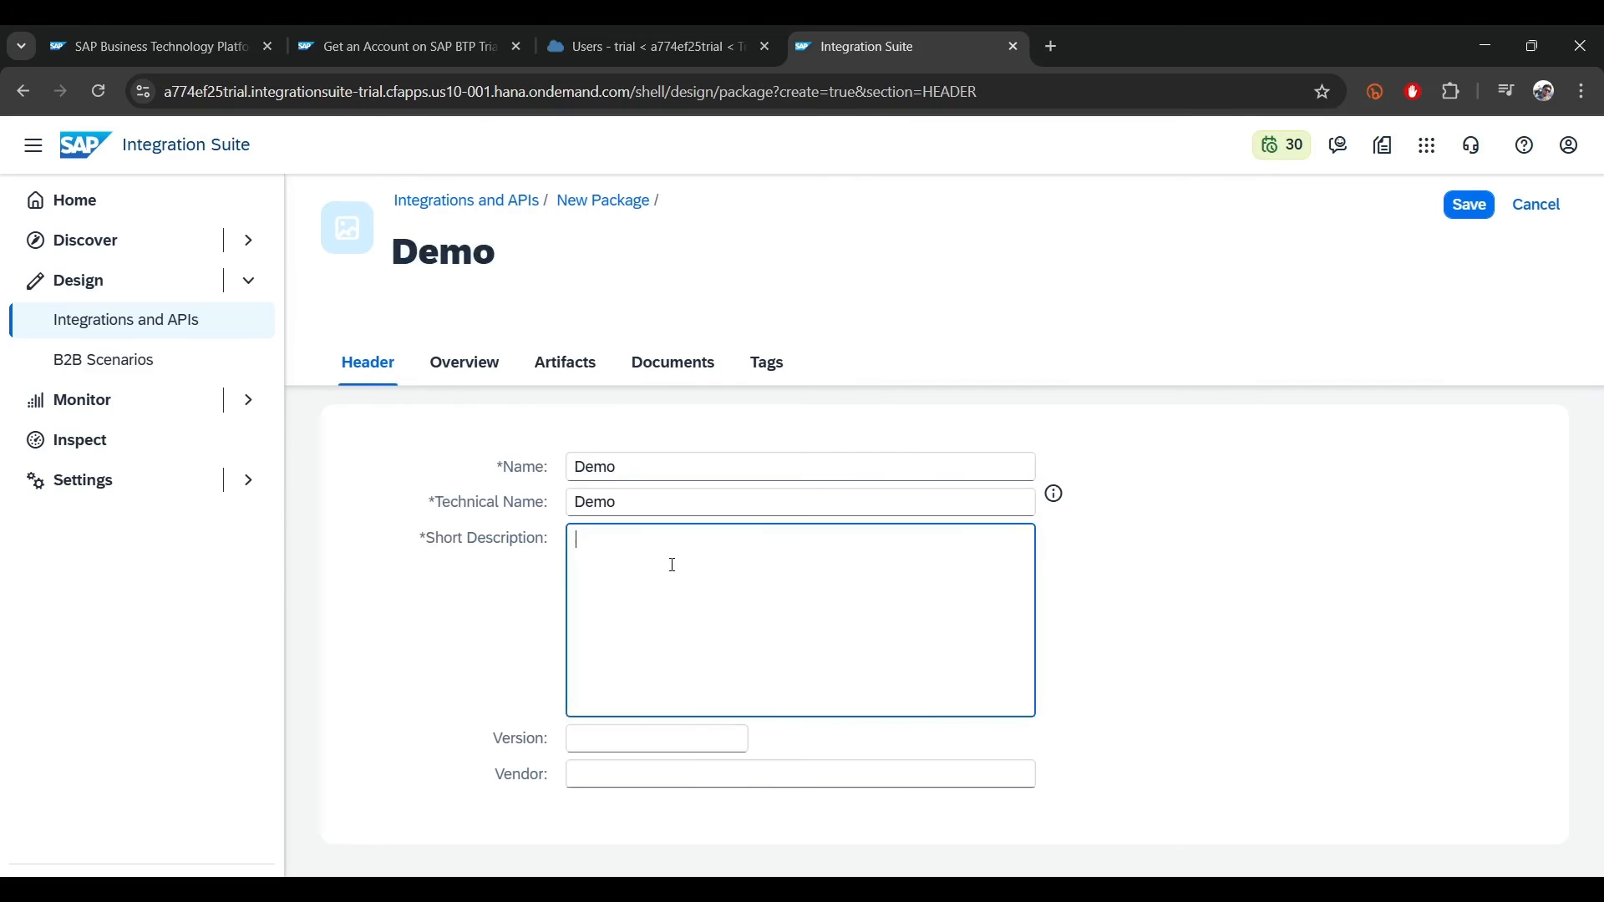
type("Demo")
left_click(1474, 207)
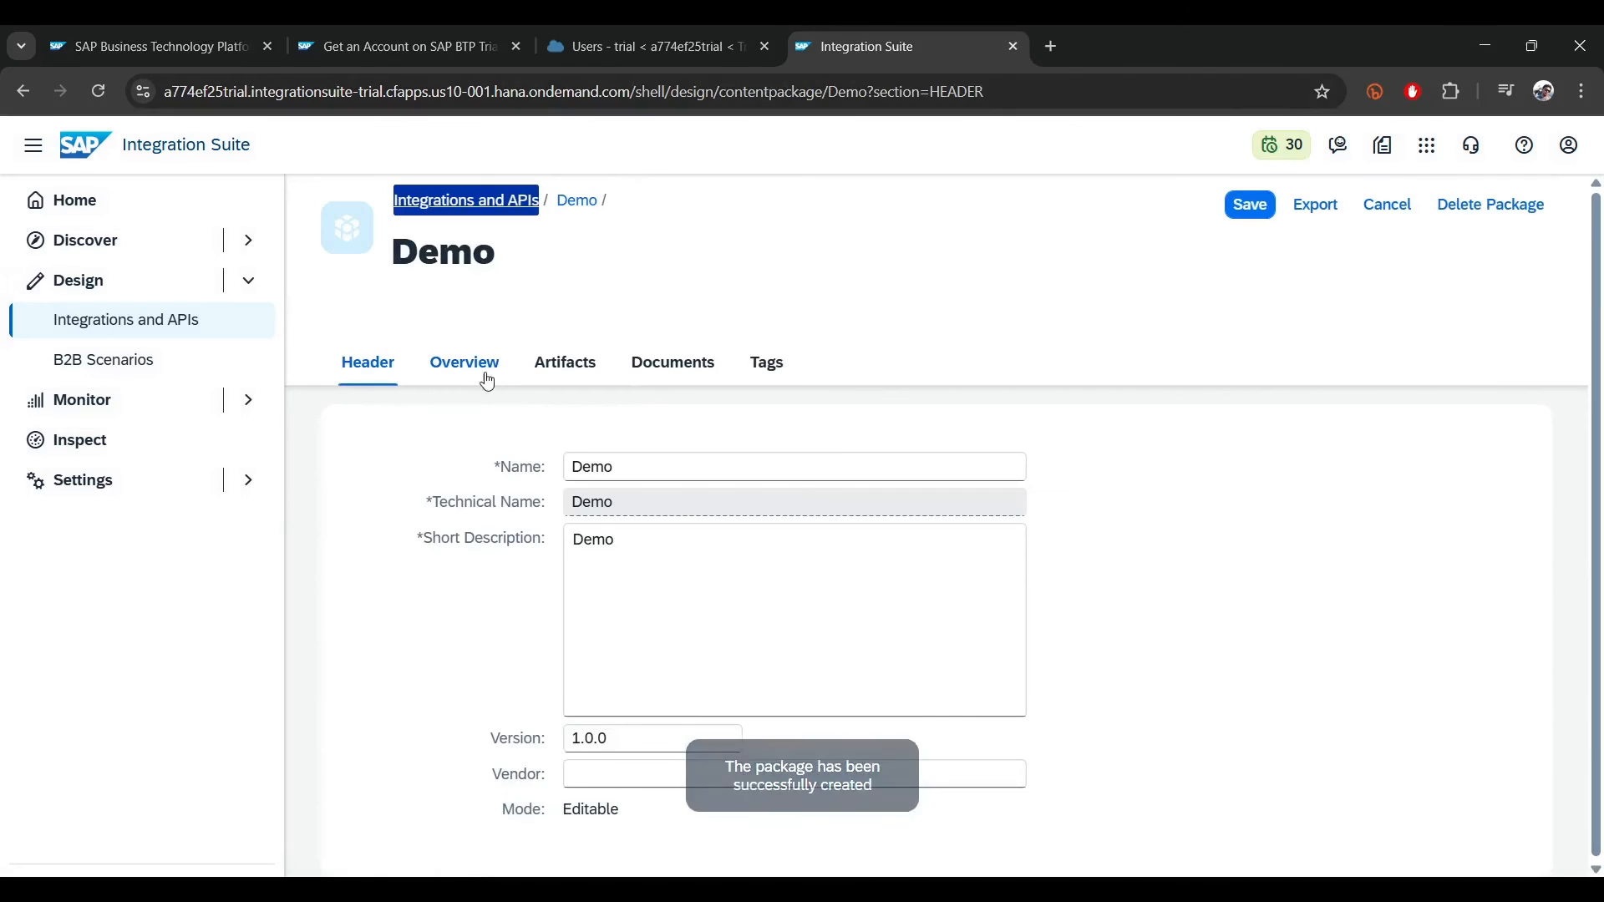
- Add an integration flow named "first iflow" to the Demo package's artifacts and open it in the editor
left_click(559, 368)
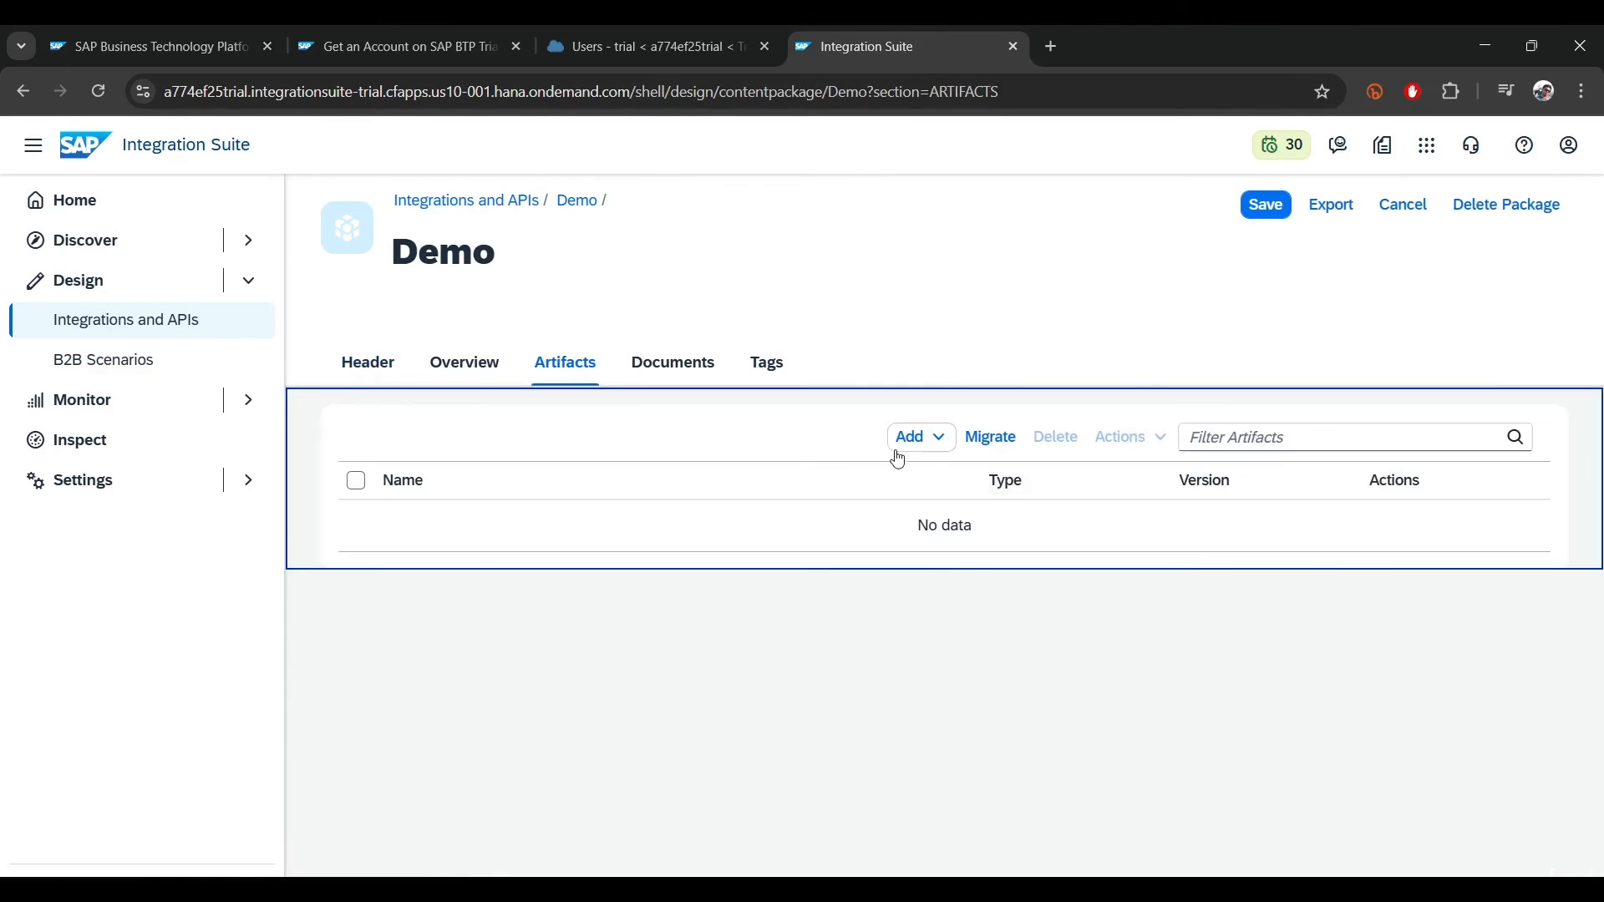
left_click(928, 445)
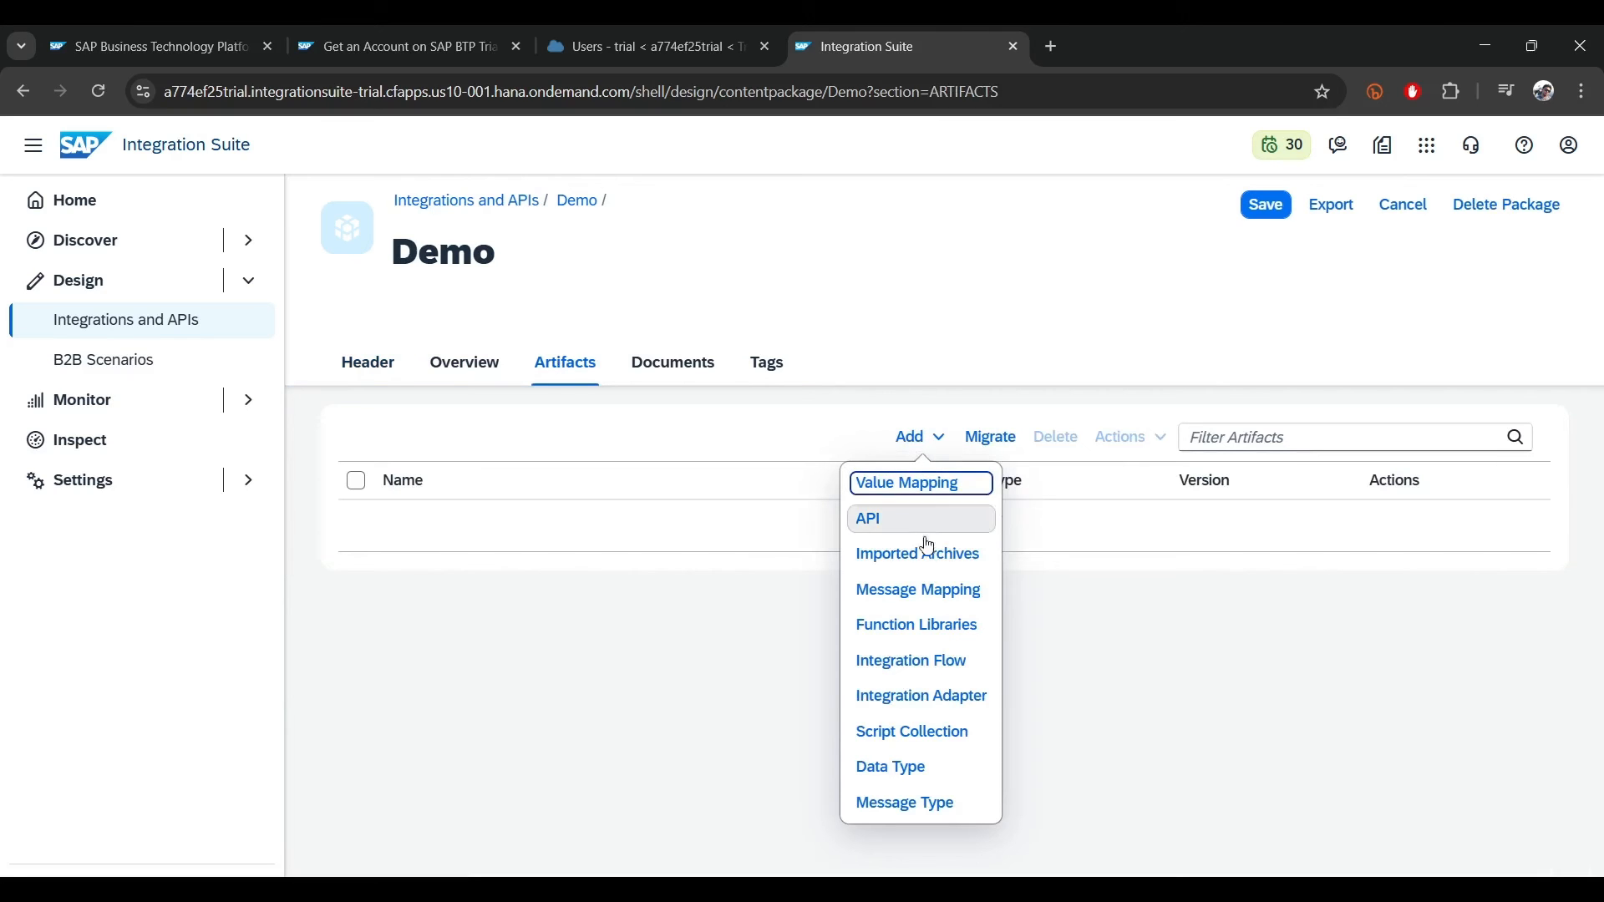
left_click(936, 671)
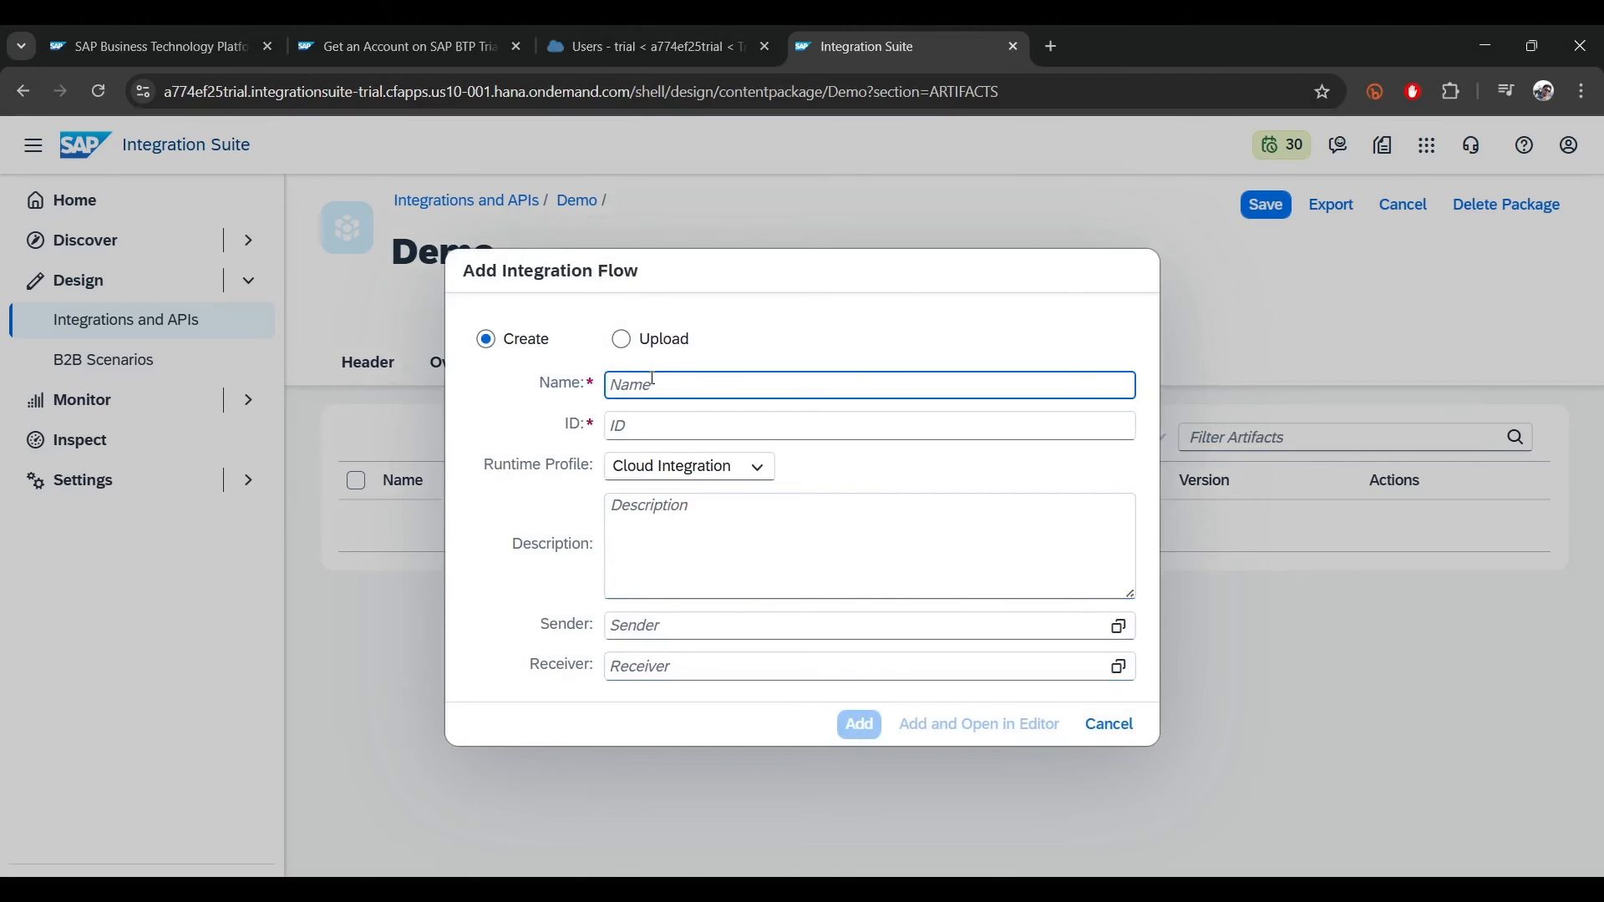
type("first")
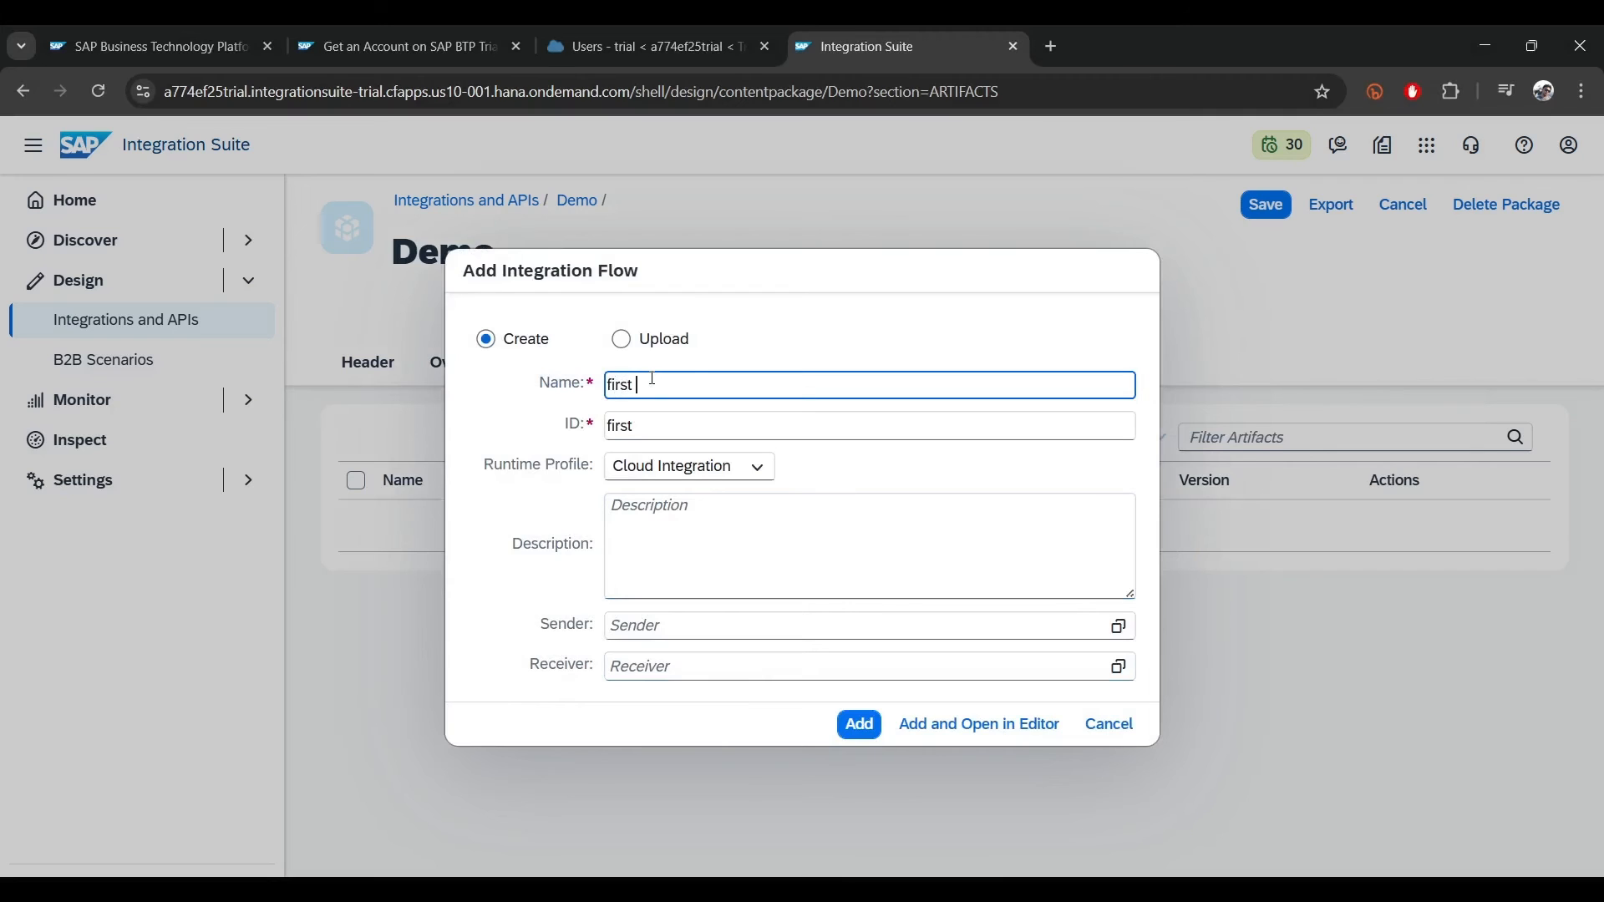
type(" iflow")
left_click(919, 727)
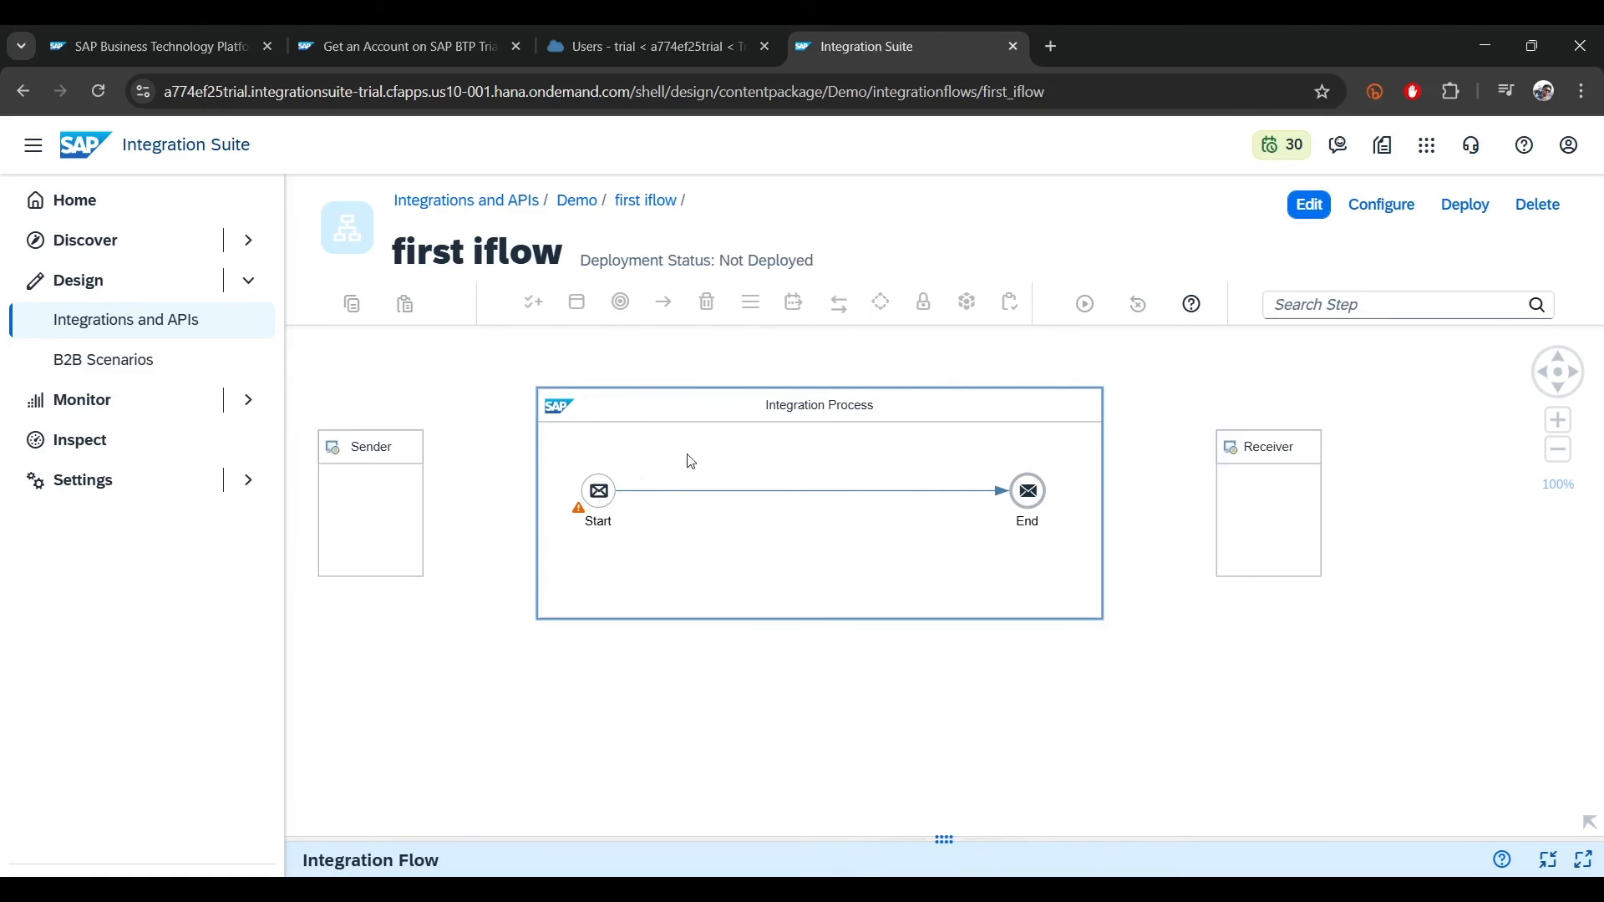
- Switch to the BTP Cockpit and start a new instance of SAP Process Integration Runtime with the integration-flow plan under Instances and Subscriptions
left_click(673, 31)
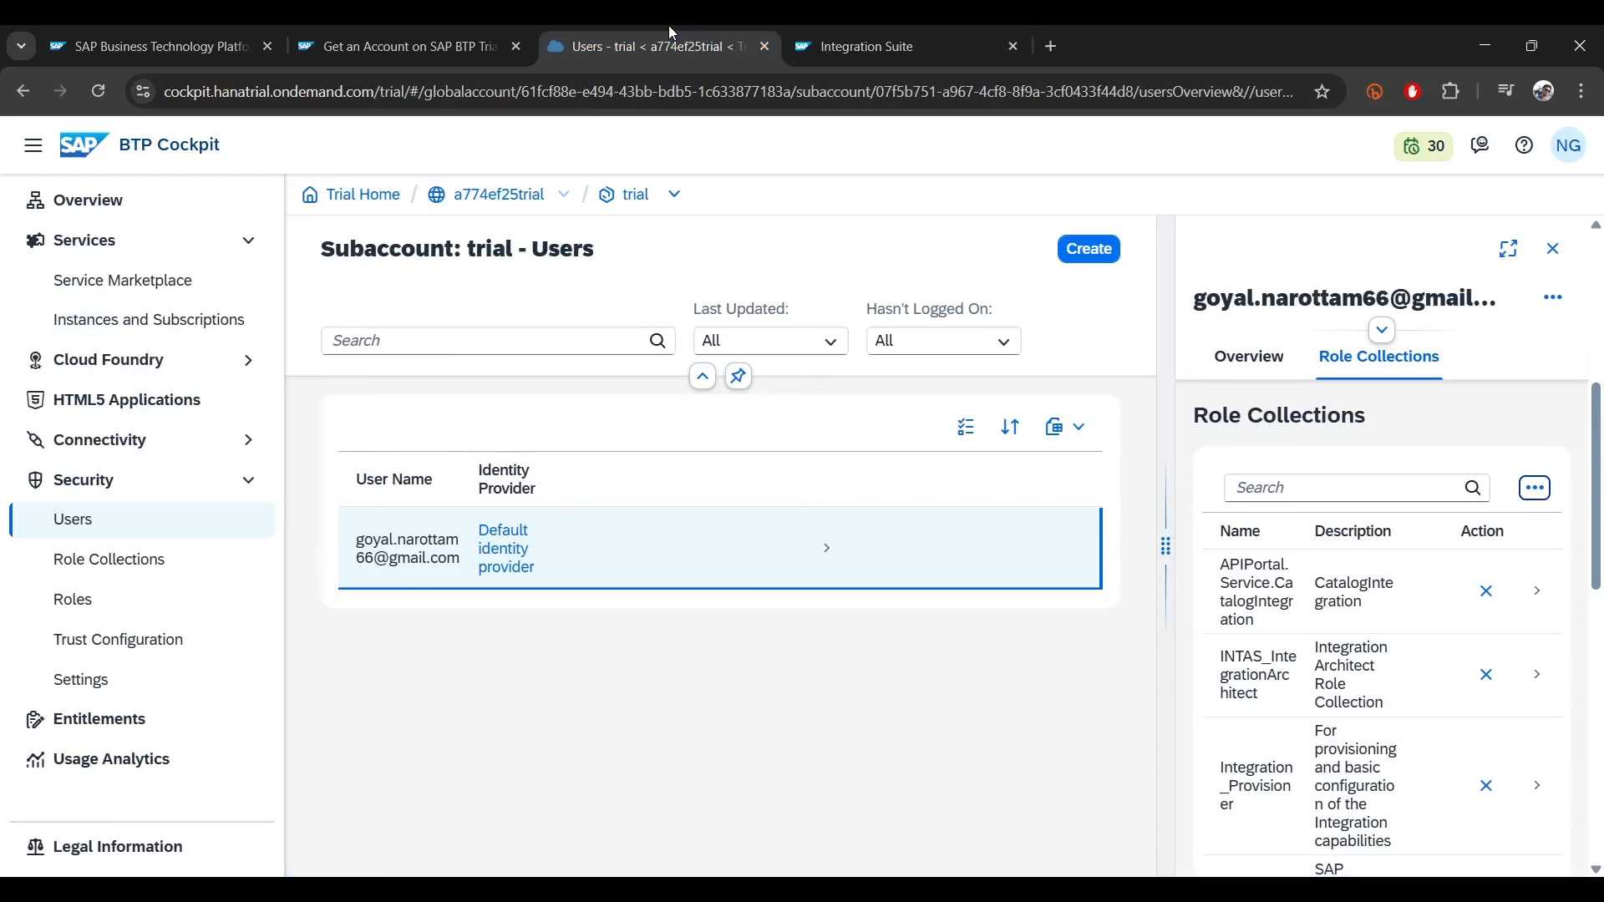
left_click(106, 333)
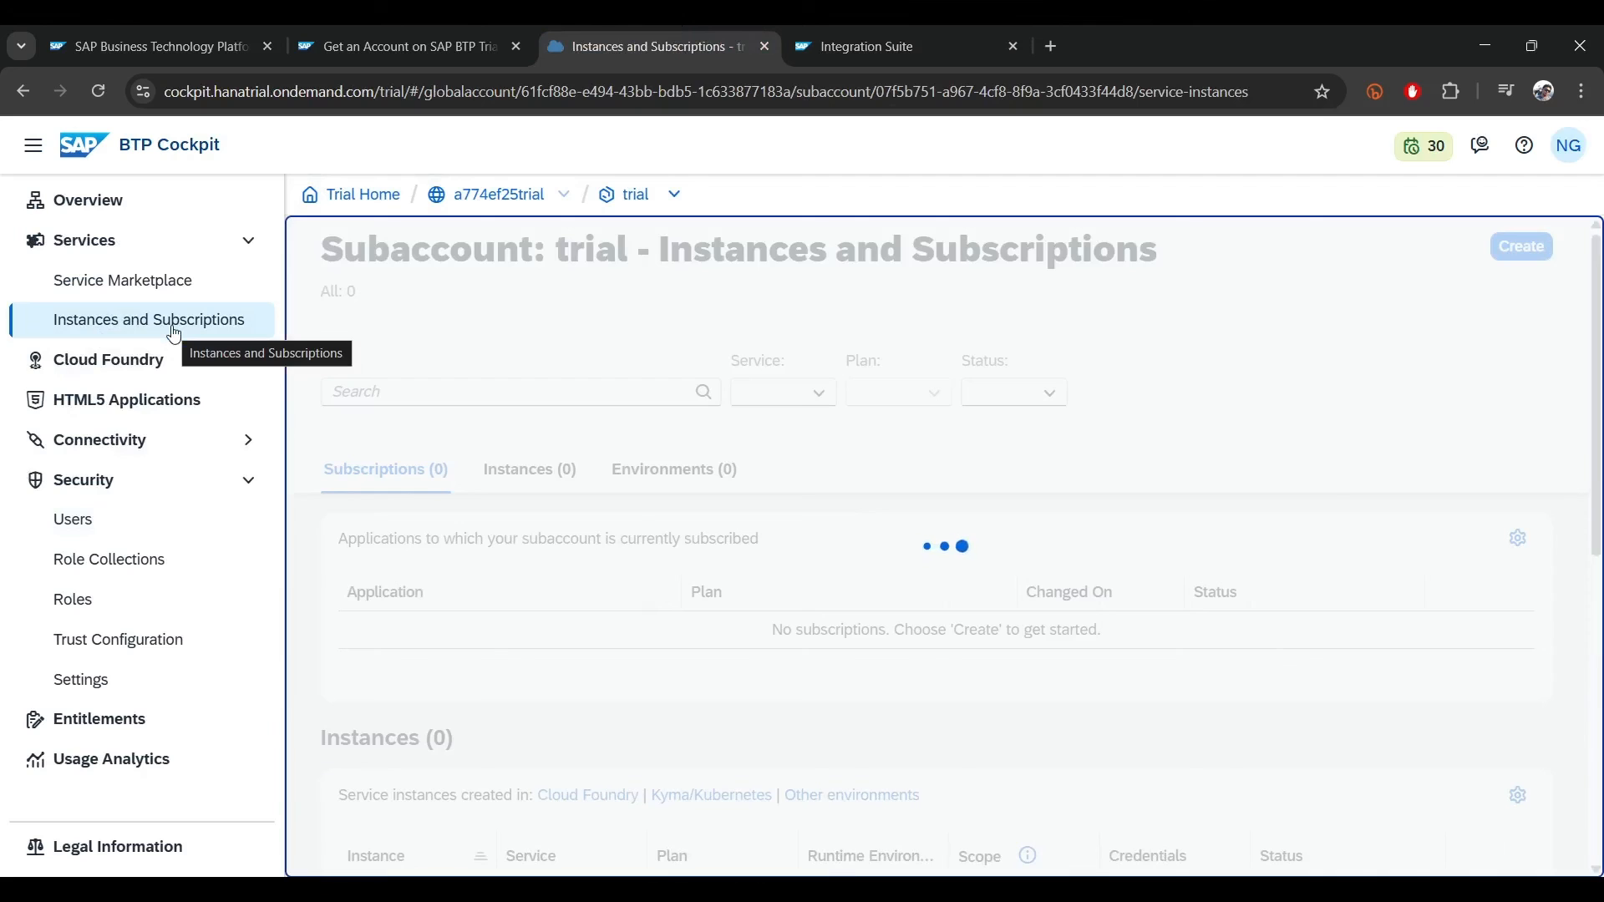
left_click(1522, 247)
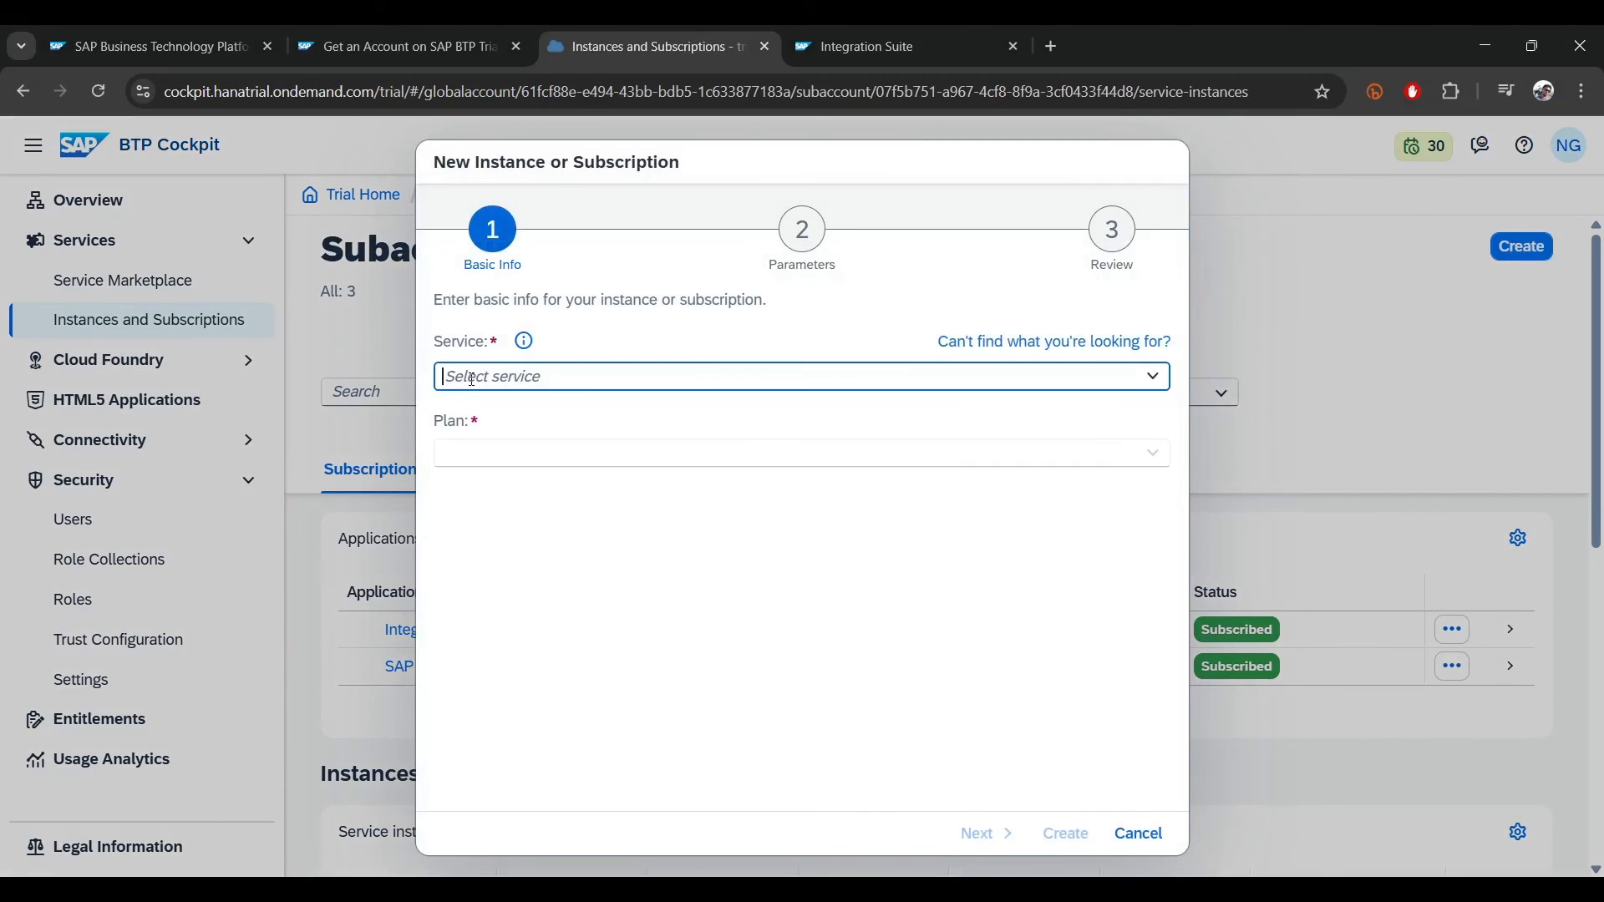
type("Integration Suite")
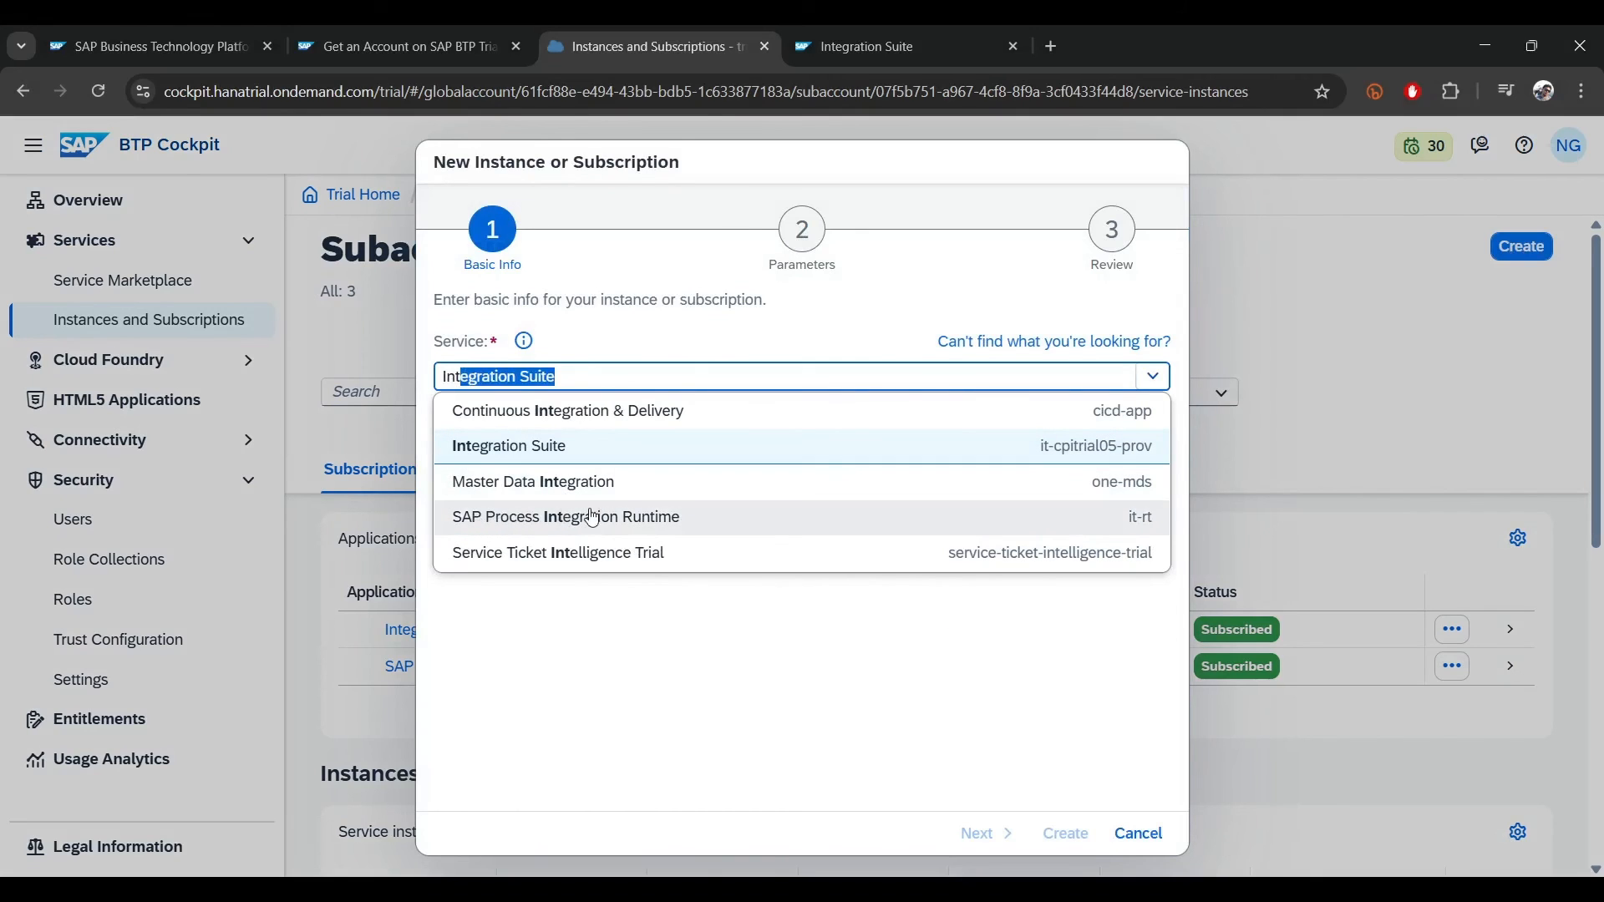
left_click(644, 518)
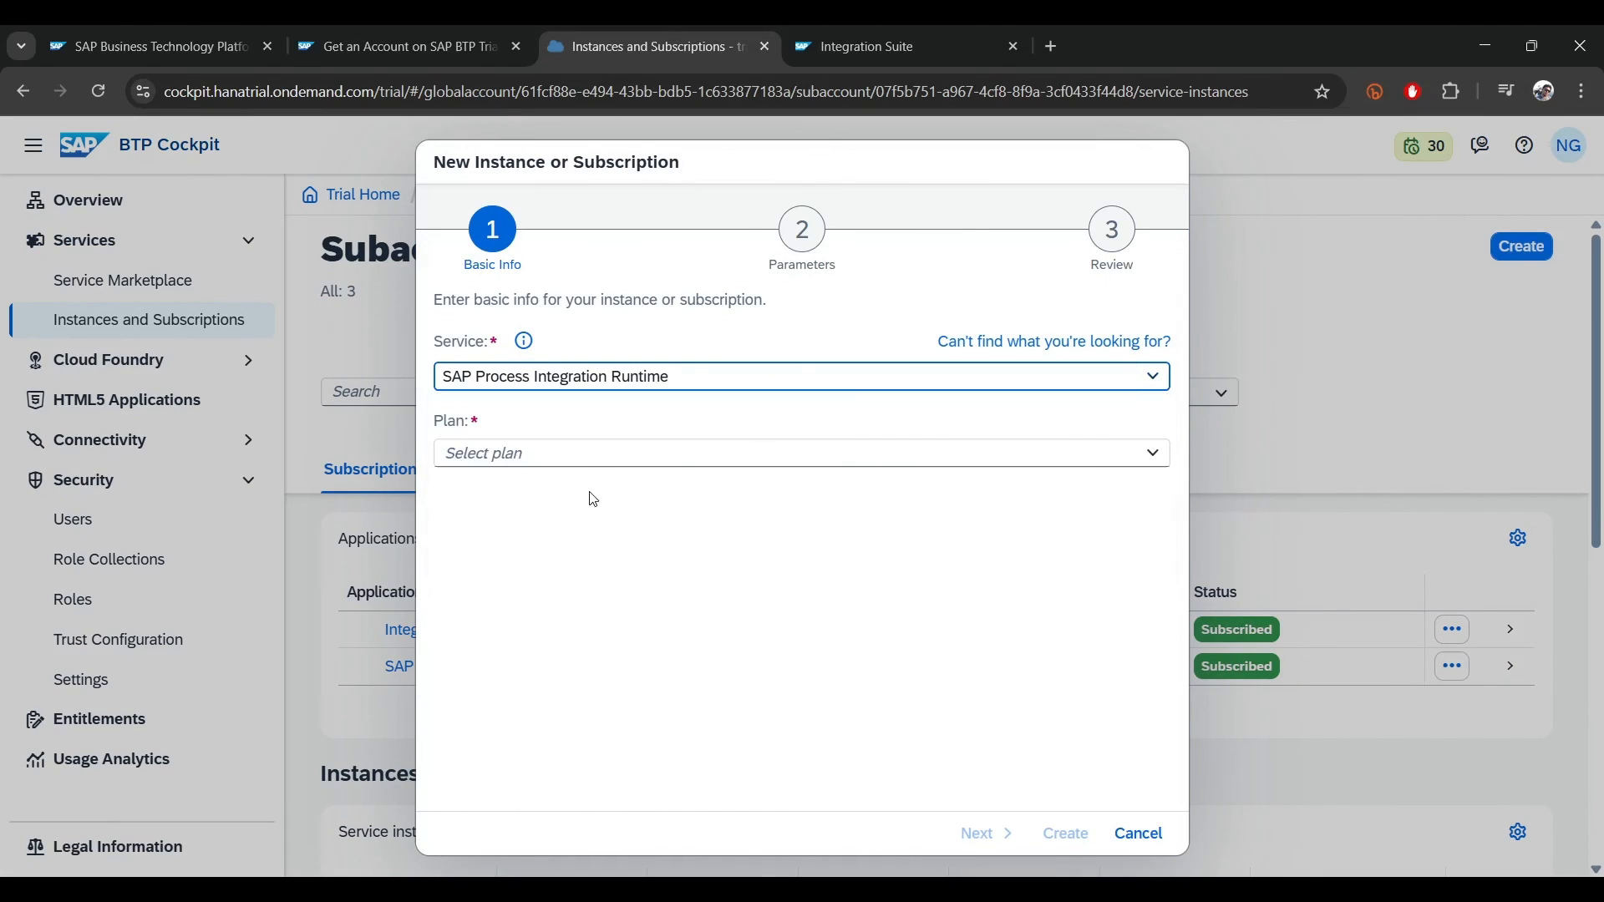
left_click(1153, 453)
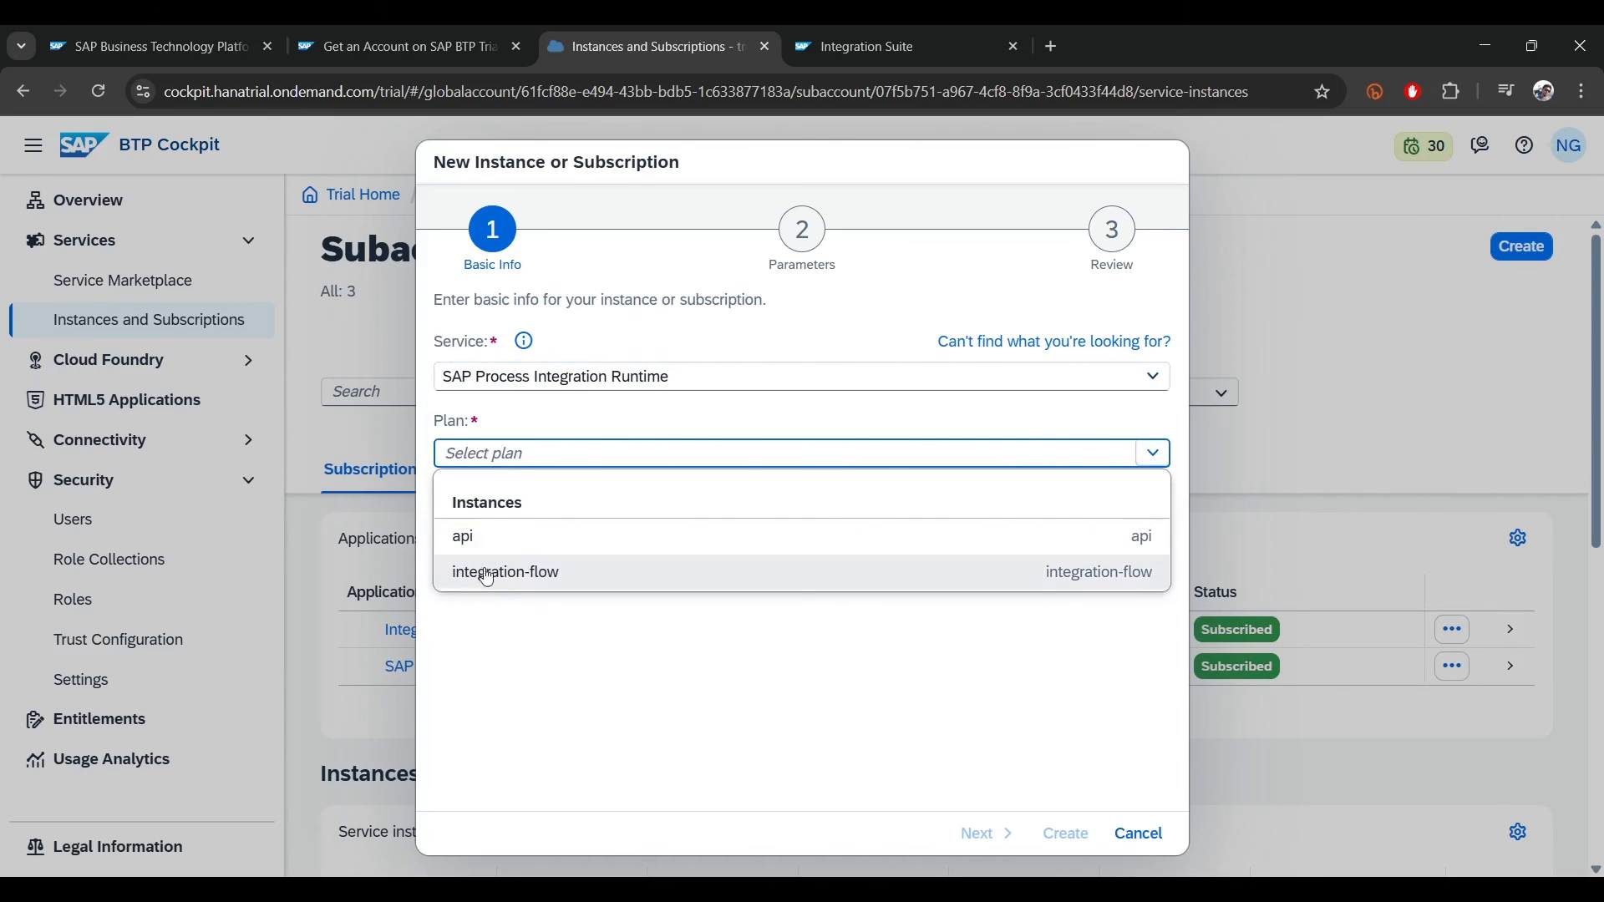
left_click(526, 576)
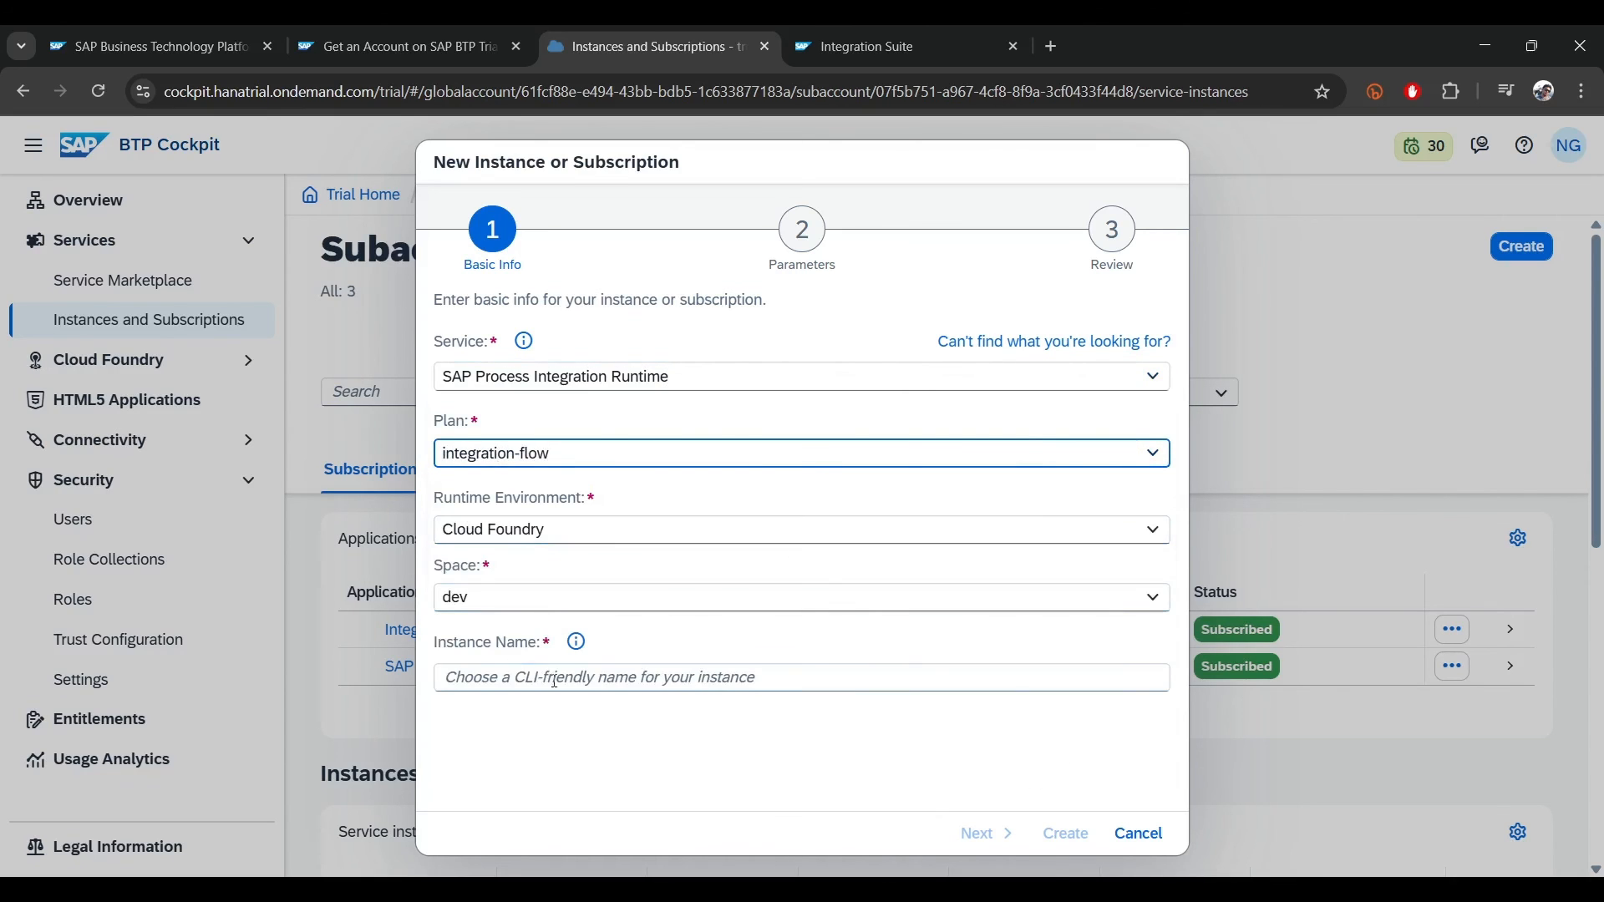
- Name the new instance Cpi, proceed to the review, and create it in the Cloud Foundry dev space
left_click(468, 678)
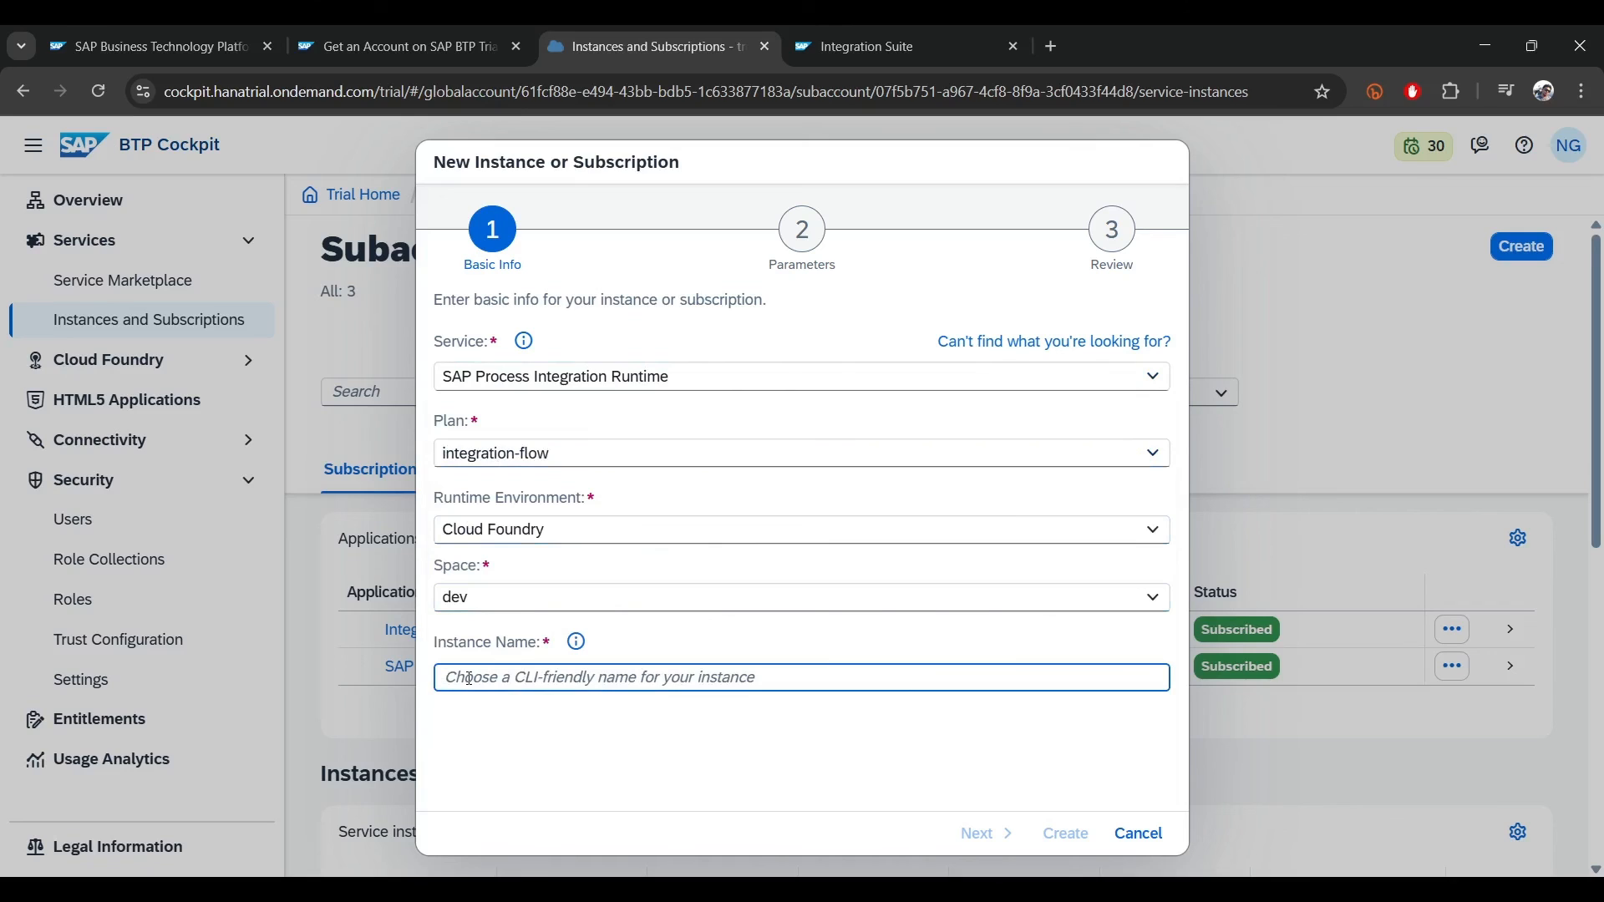
type("c")
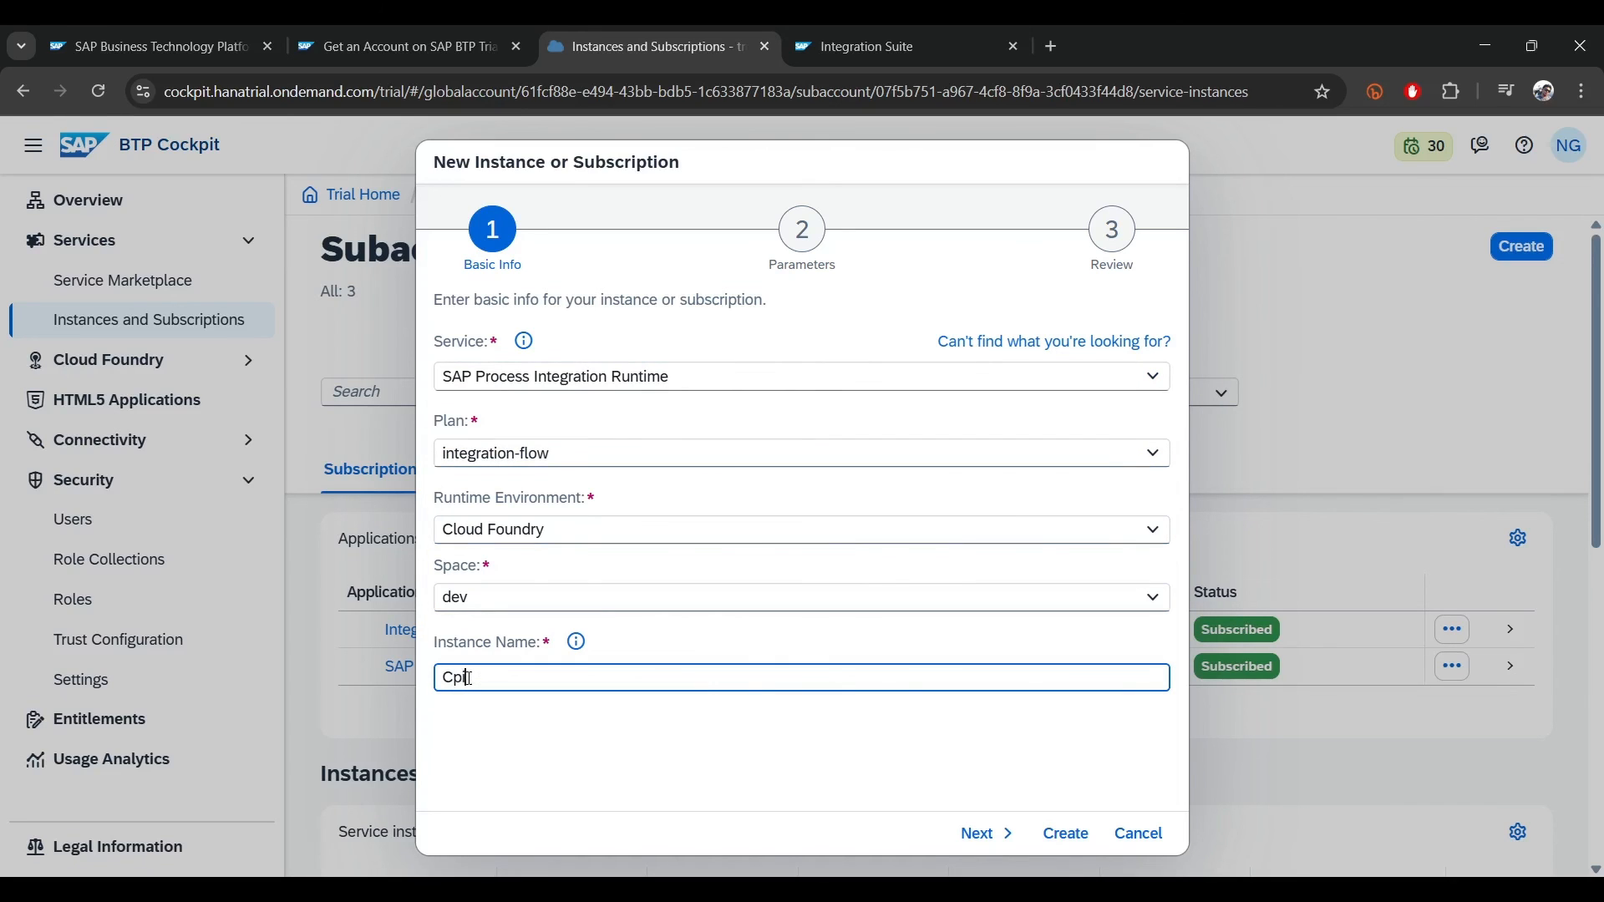
left_click(973, 834)
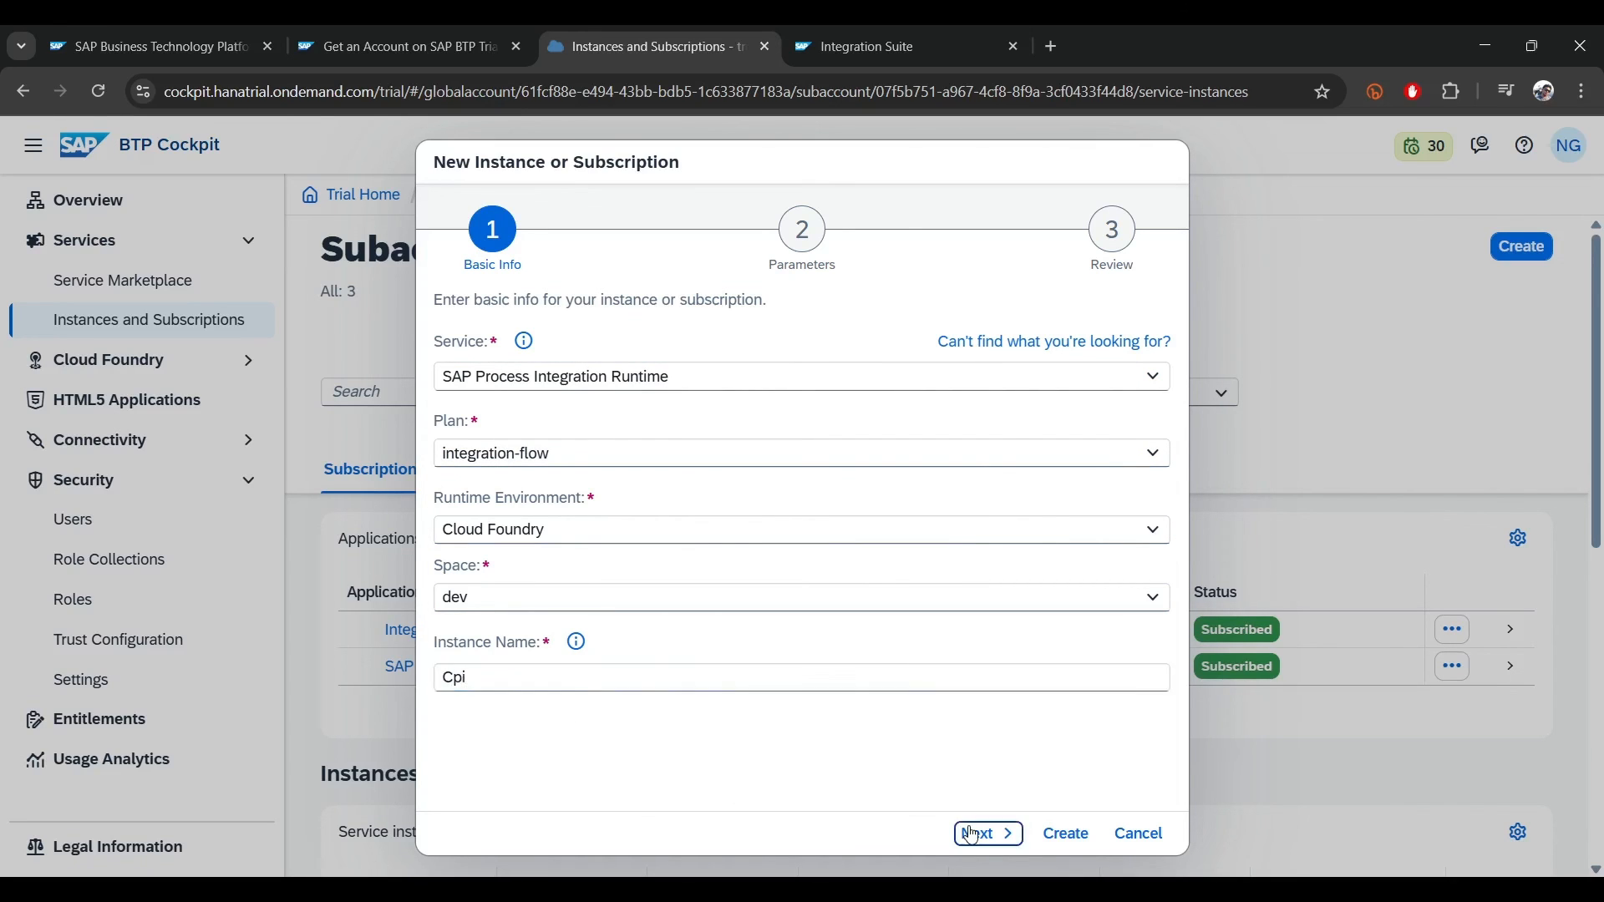
left_click(1005, 833)
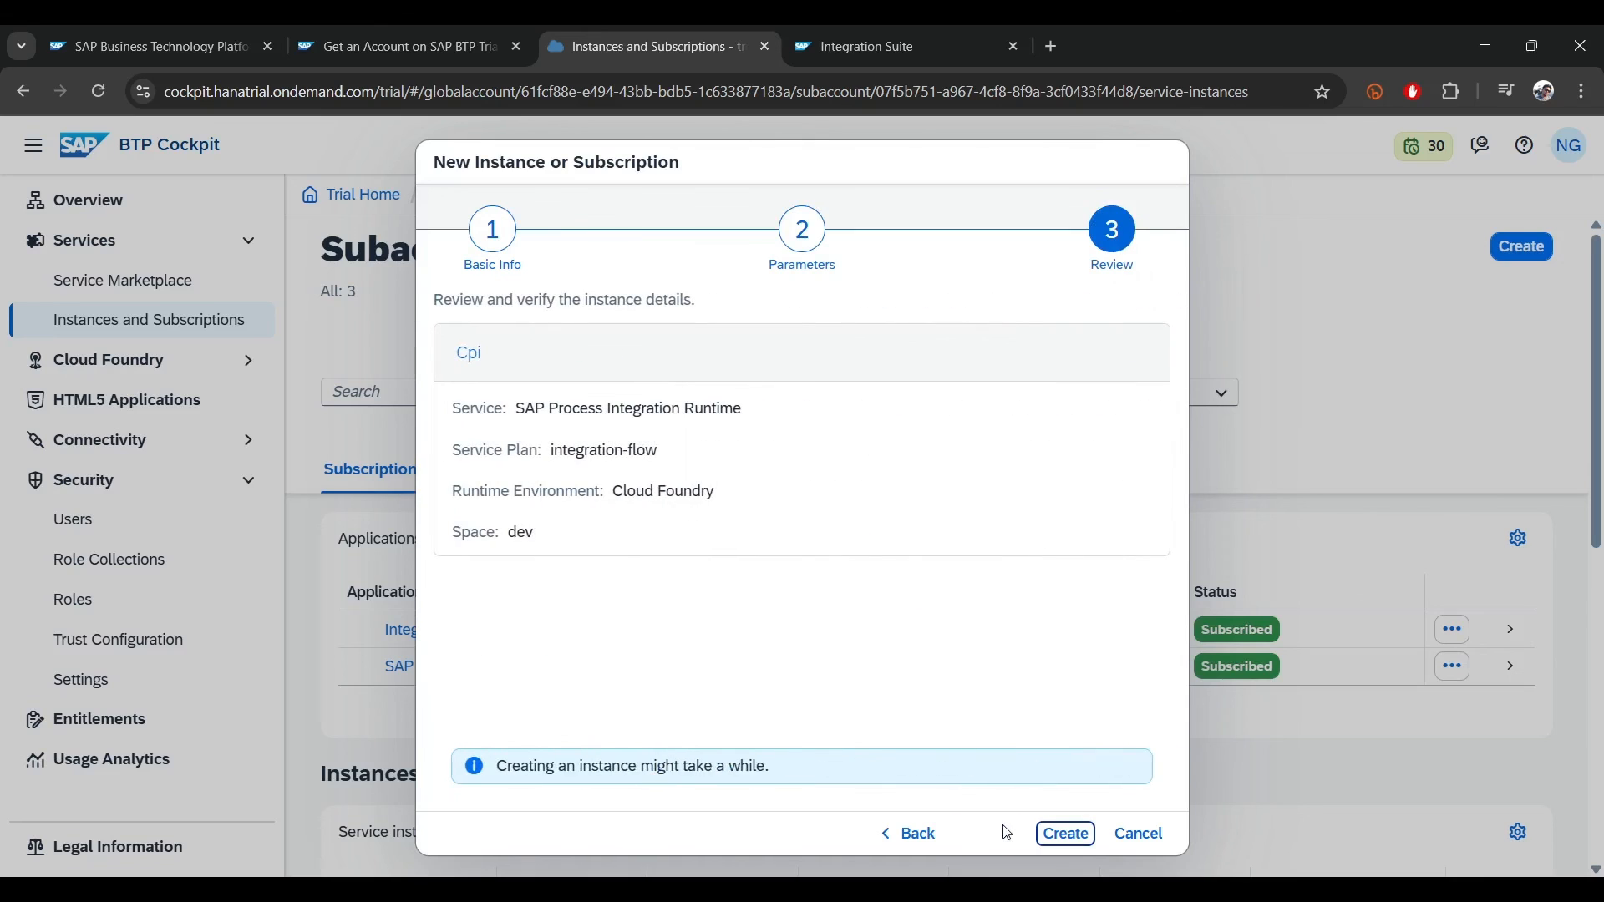
left_click(1060, 832)
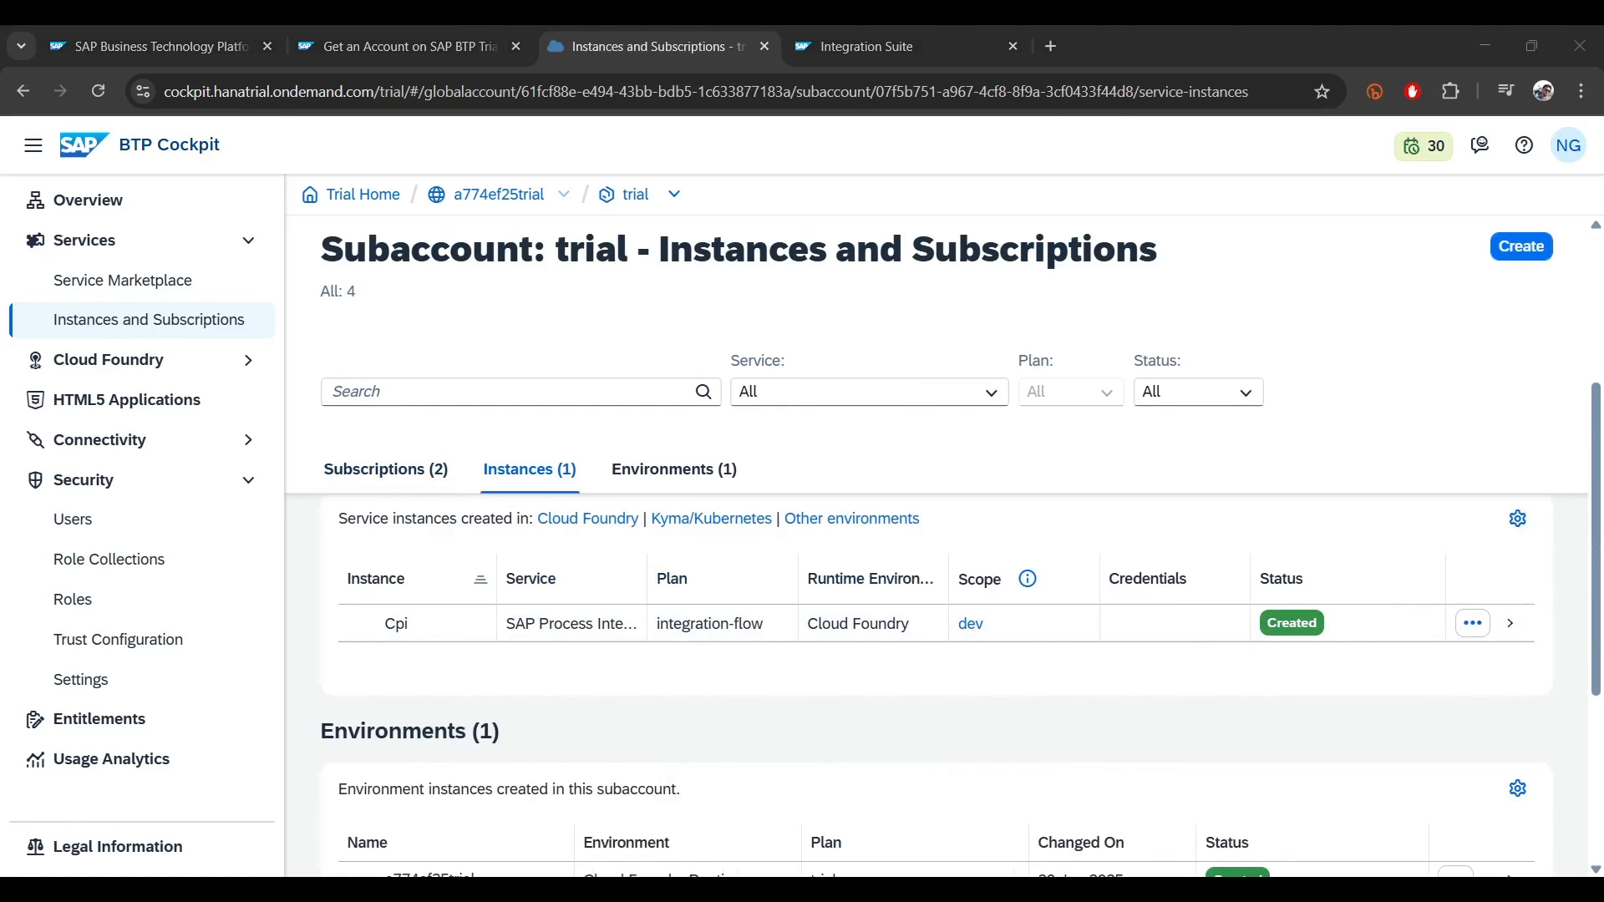
- Open the Cpi instance's details and create a service key named "service key" with the ClientId/Secret key type
left_click(1511, 625)
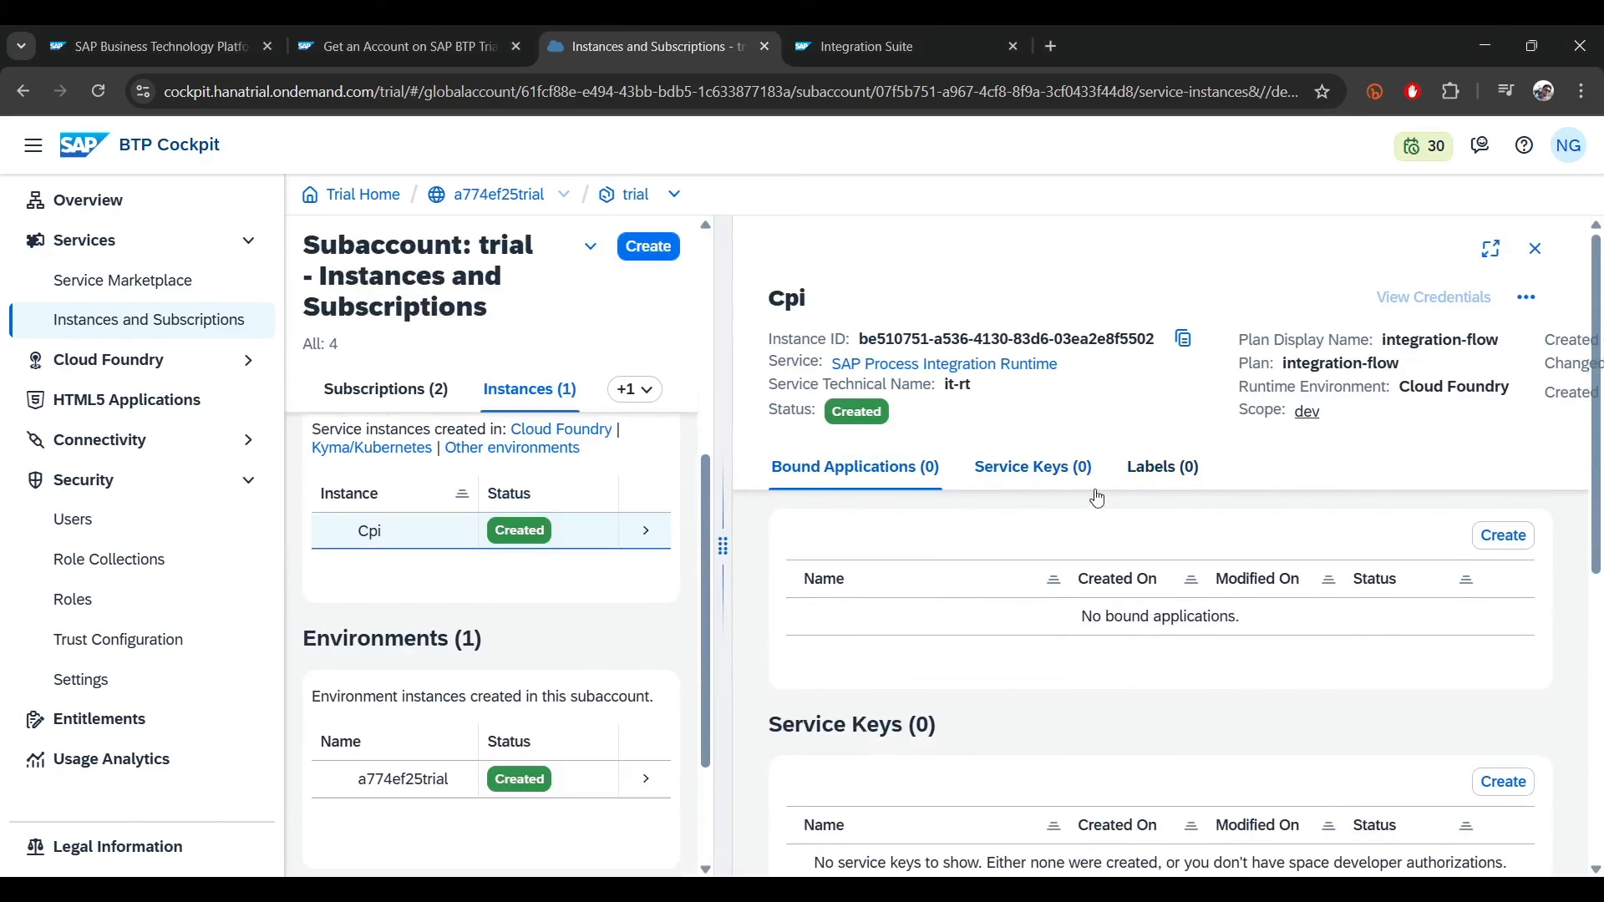
scroll(1083, 566, "down", 1)
scroll(1083, 566, "down", 3)
scroll(1078, 535, "up", 3)
left_click(1054, 474)
left_click(1504, 582)
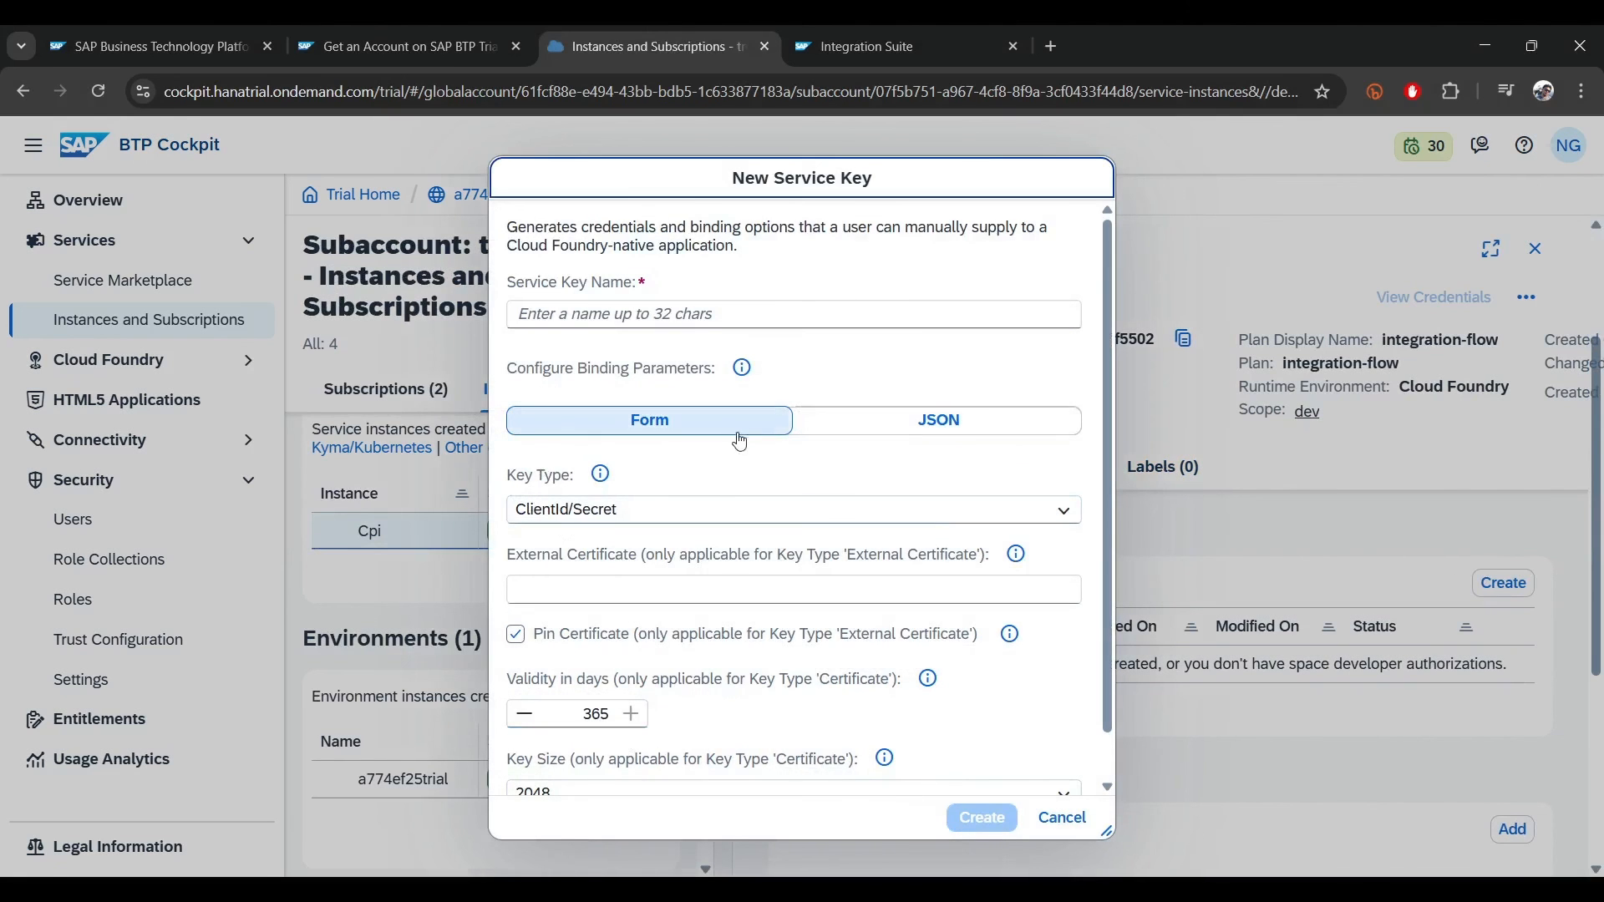
left_click(607, 311)
type("servi")
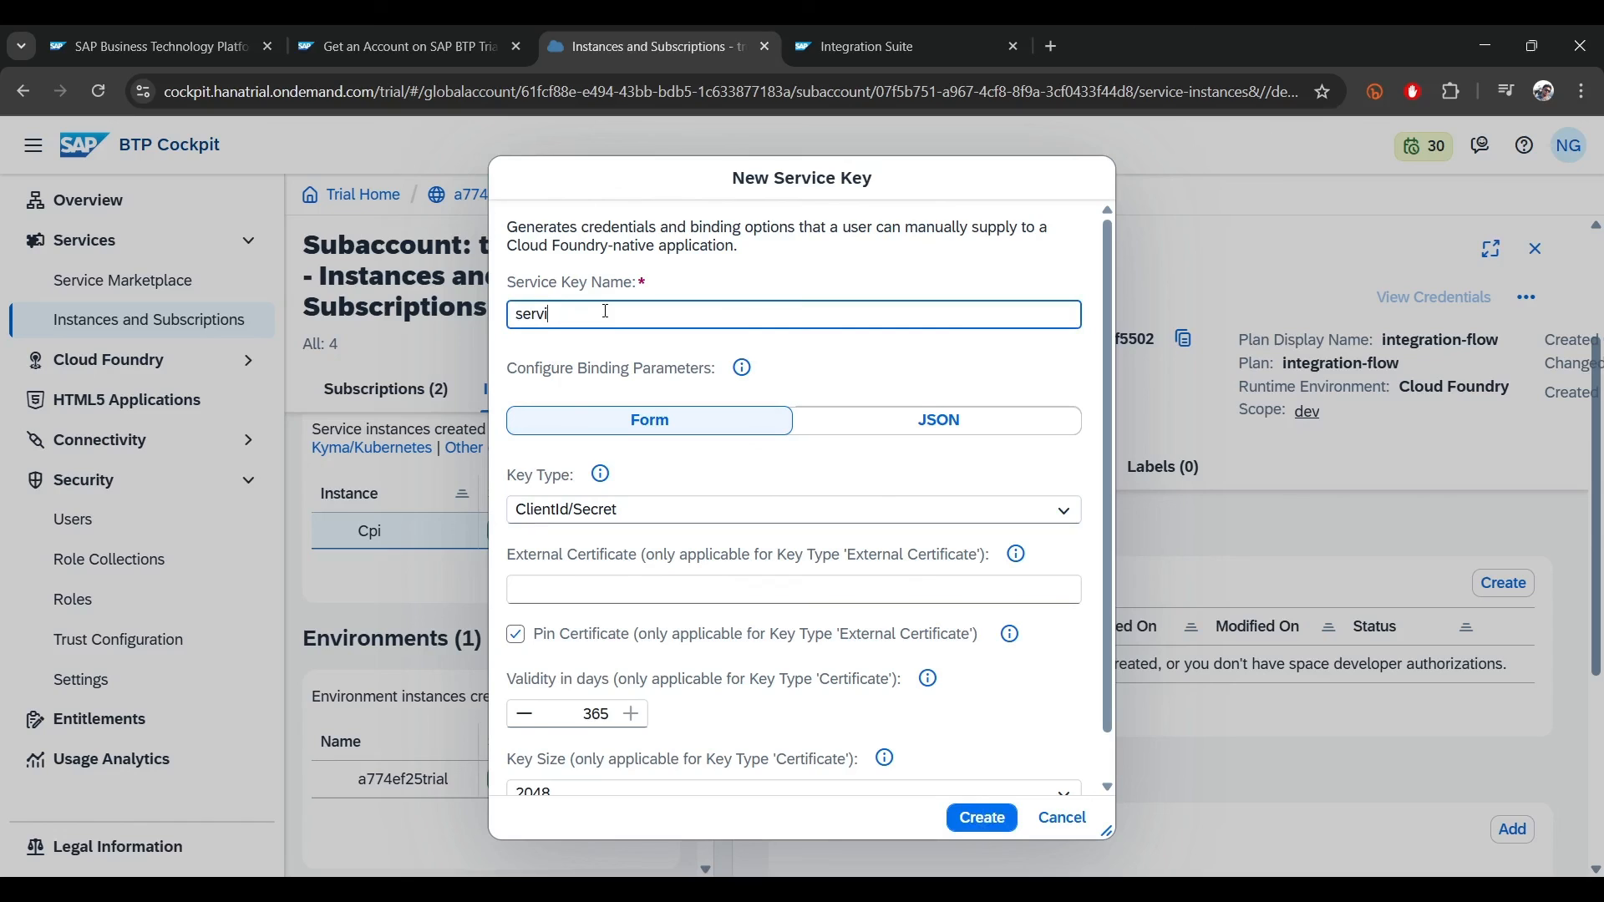
type("ce key")
left_click(999, 820)
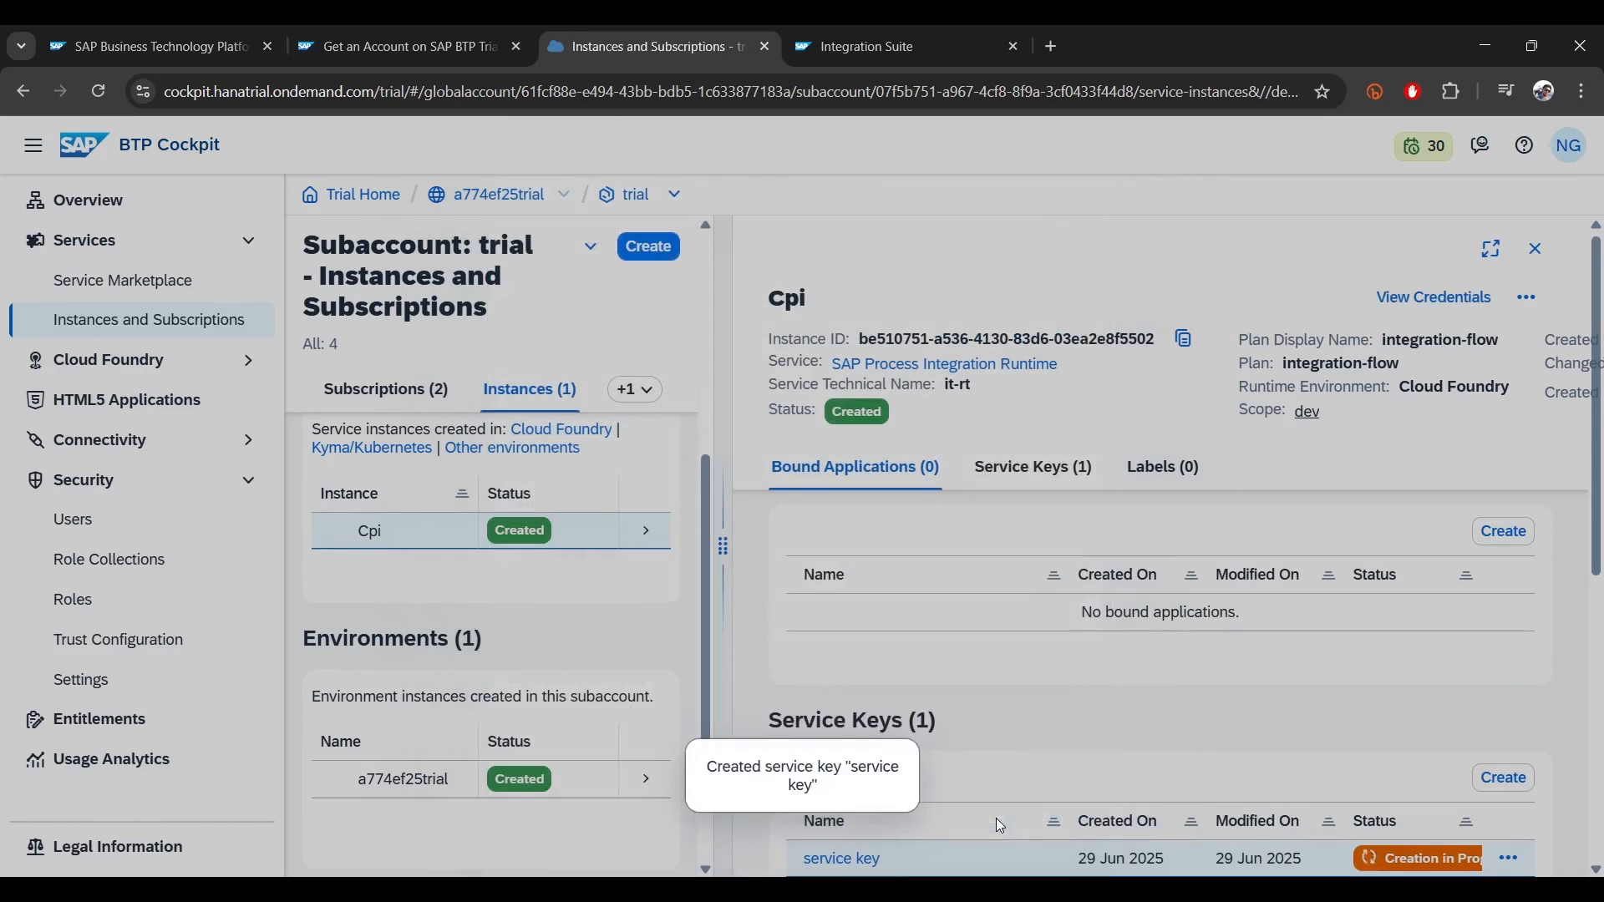
- Widen the Cpi instance details, examine the client ID and client secret in the service key's credentials, and close them
scroll(1170, 710, "down", 3)
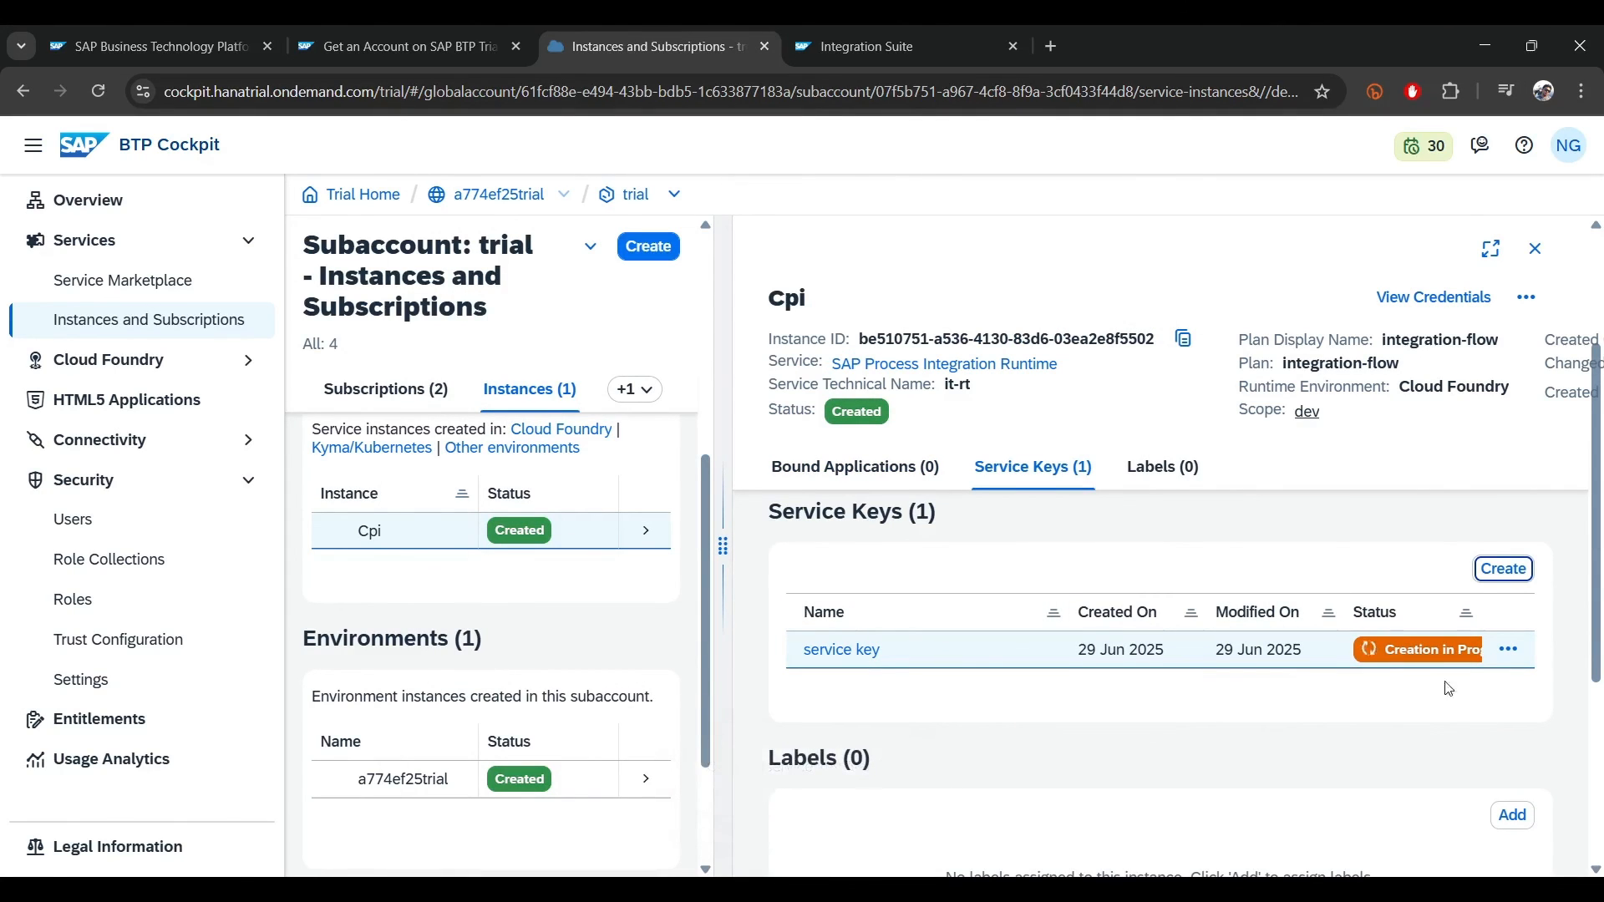
left_click_drag(724, 564, 608, 569)
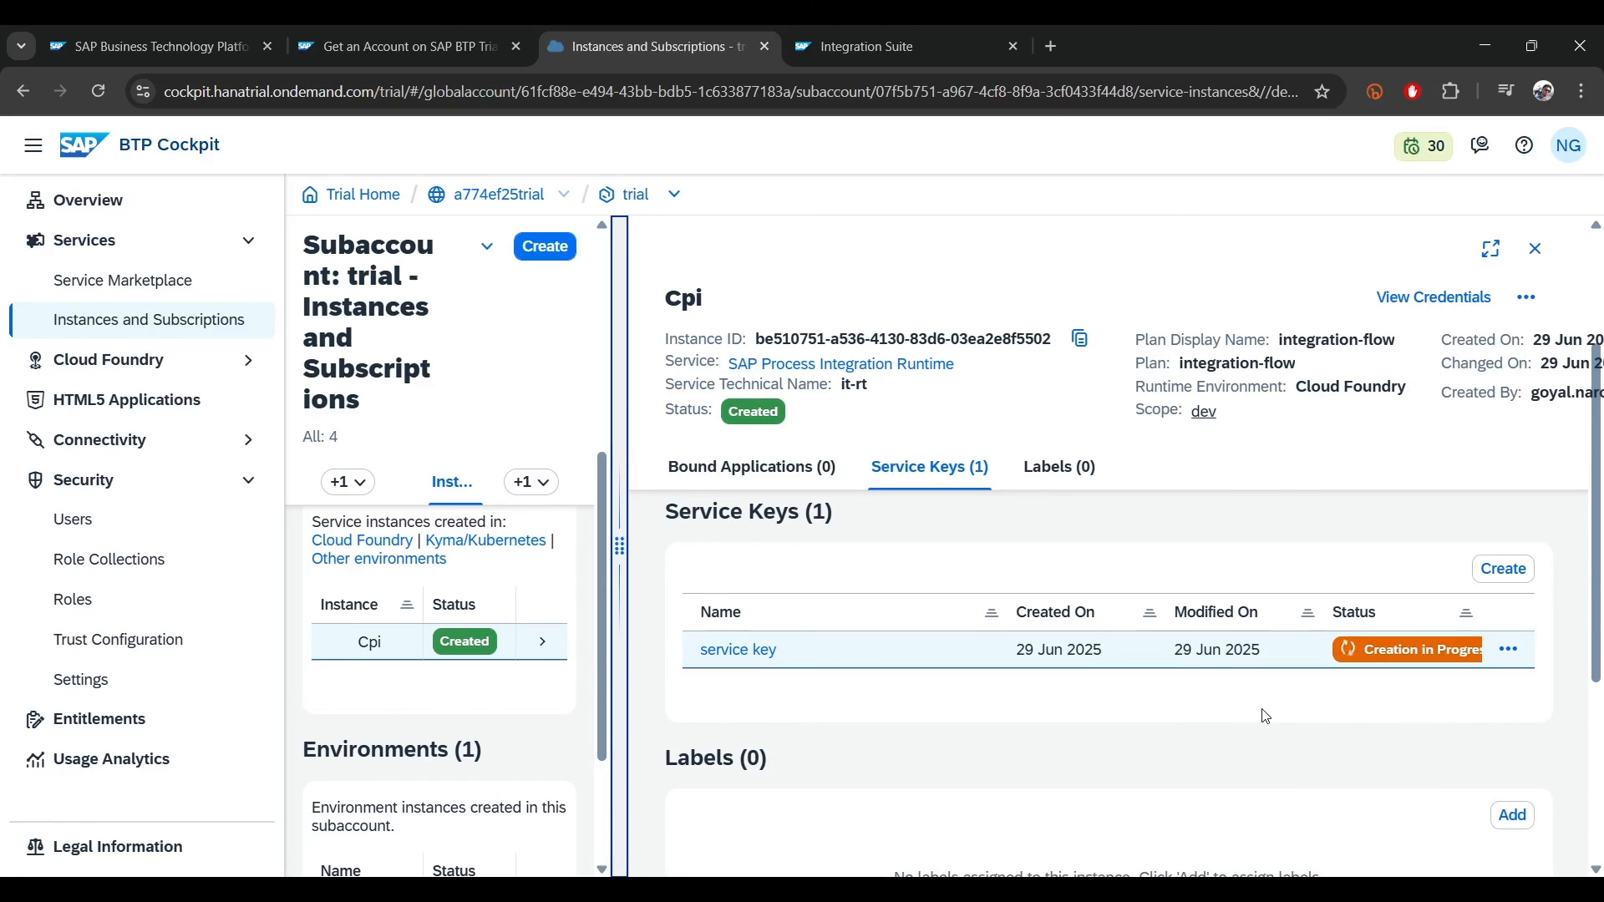
left_click(682, 468)
left_click(949, 490)
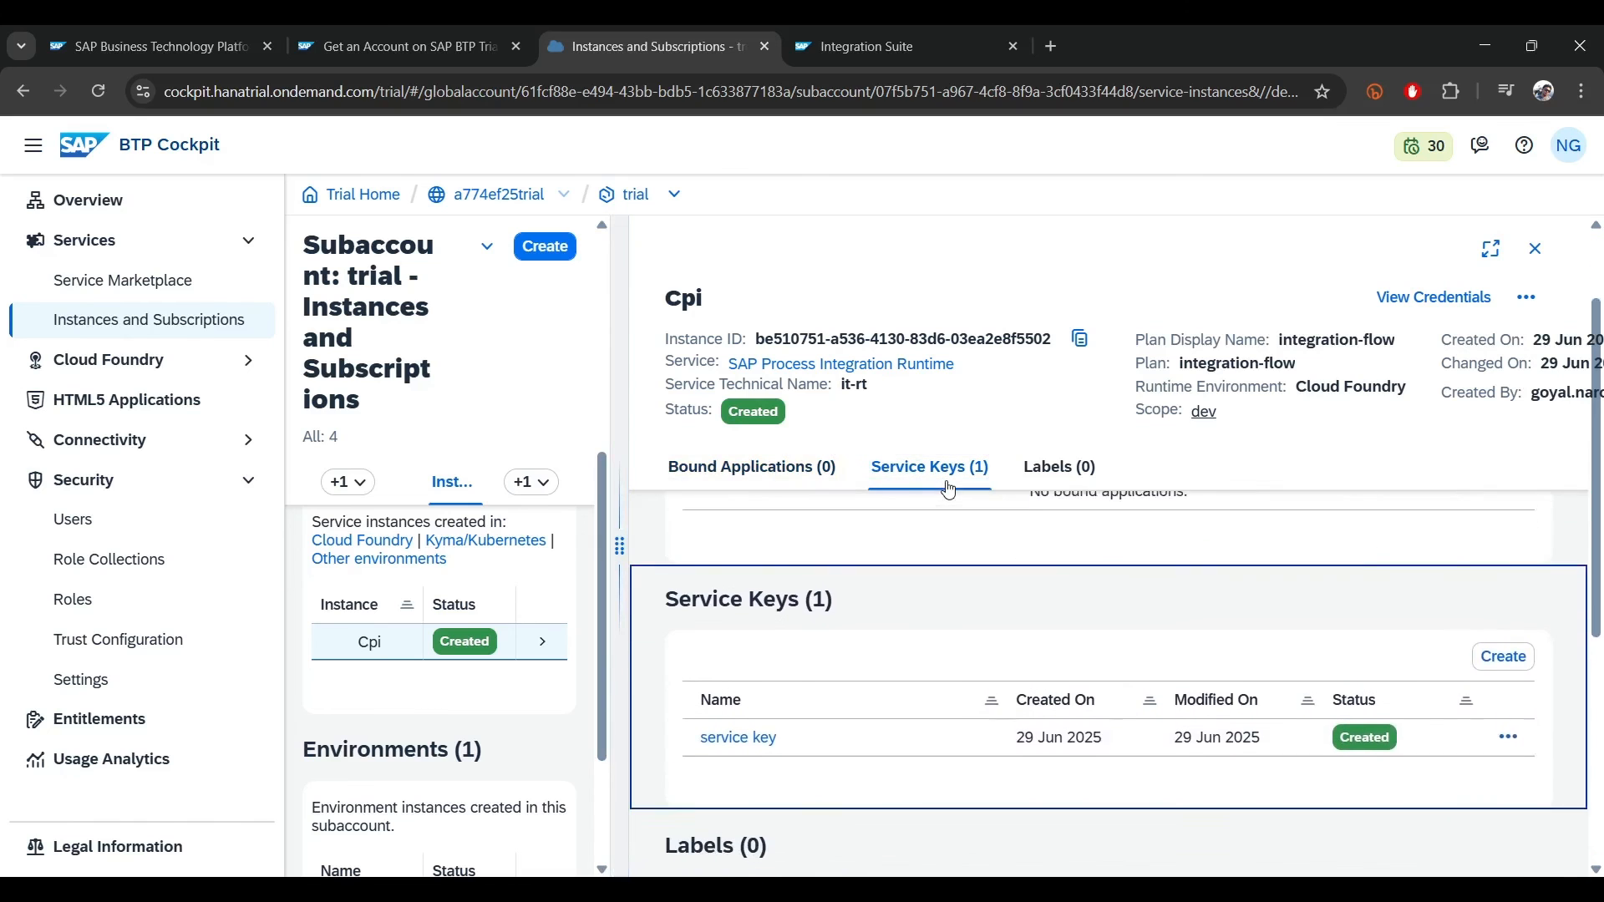
left_click(1509, 665)
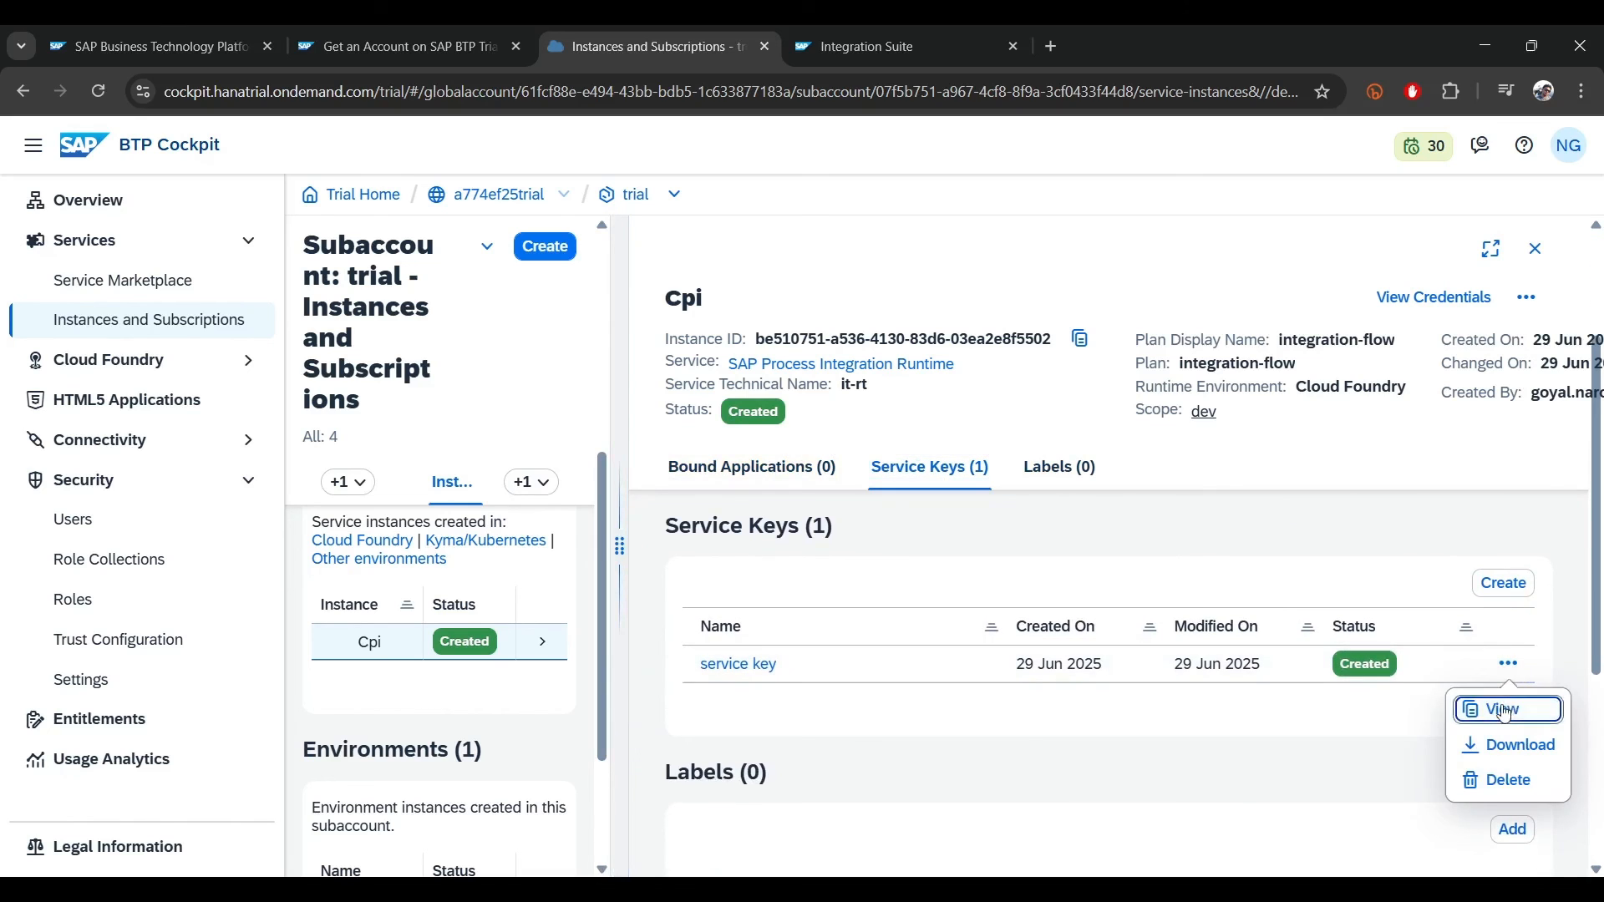
left_click(1493, 709)
left_click_drag(532, 432, 1108, 432)
left_click_drag(535, 449, 981, 464)
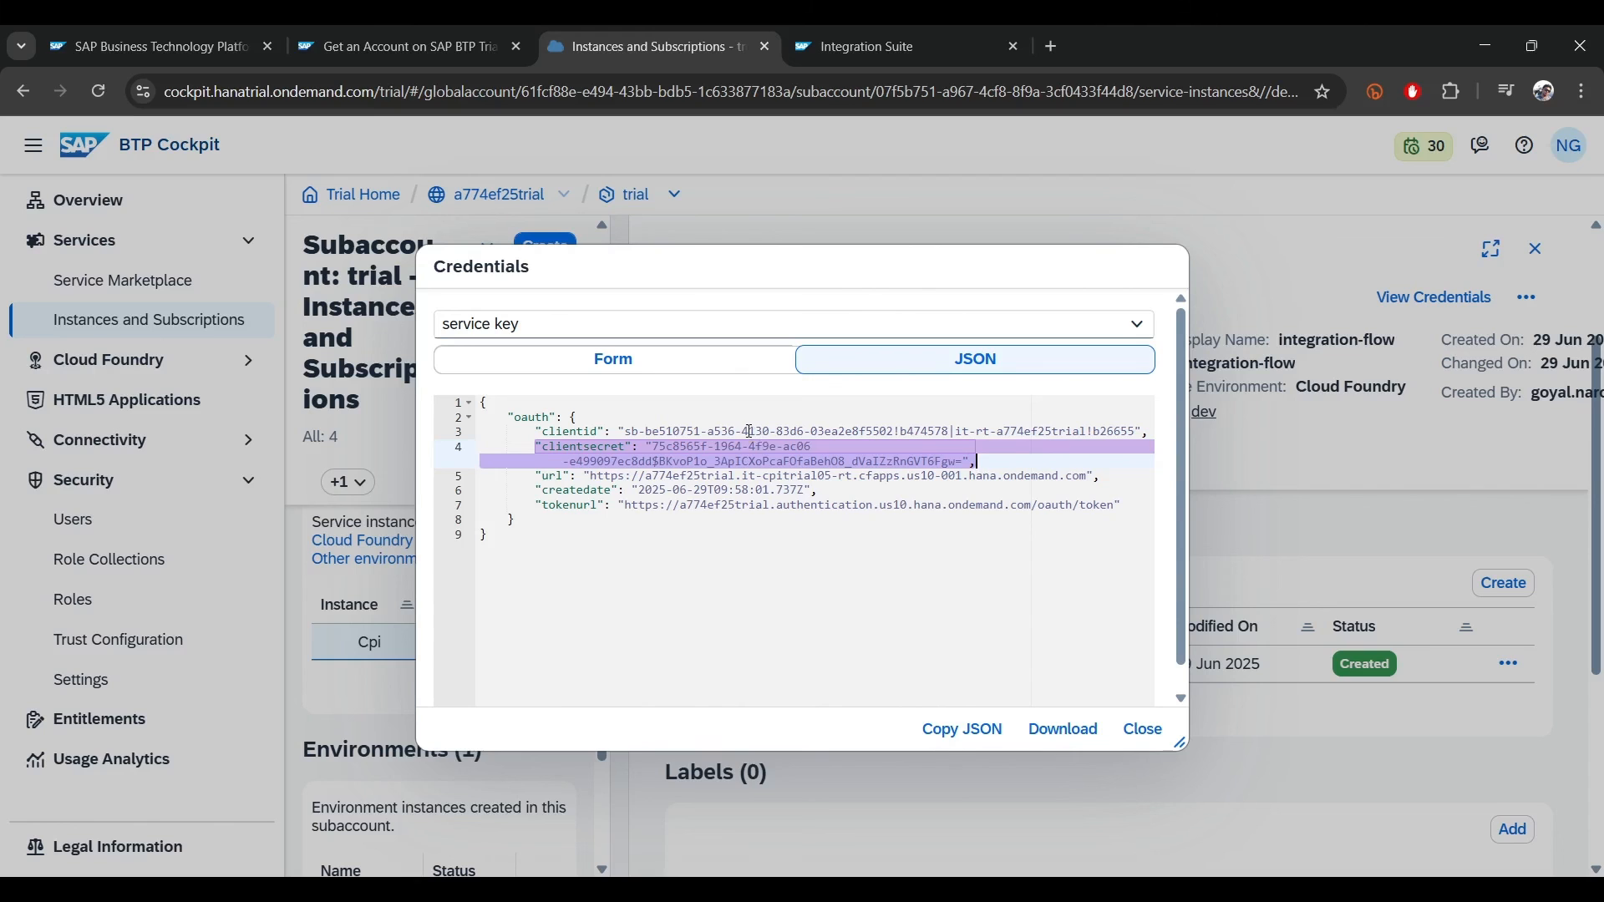
left_click(1148, 734)
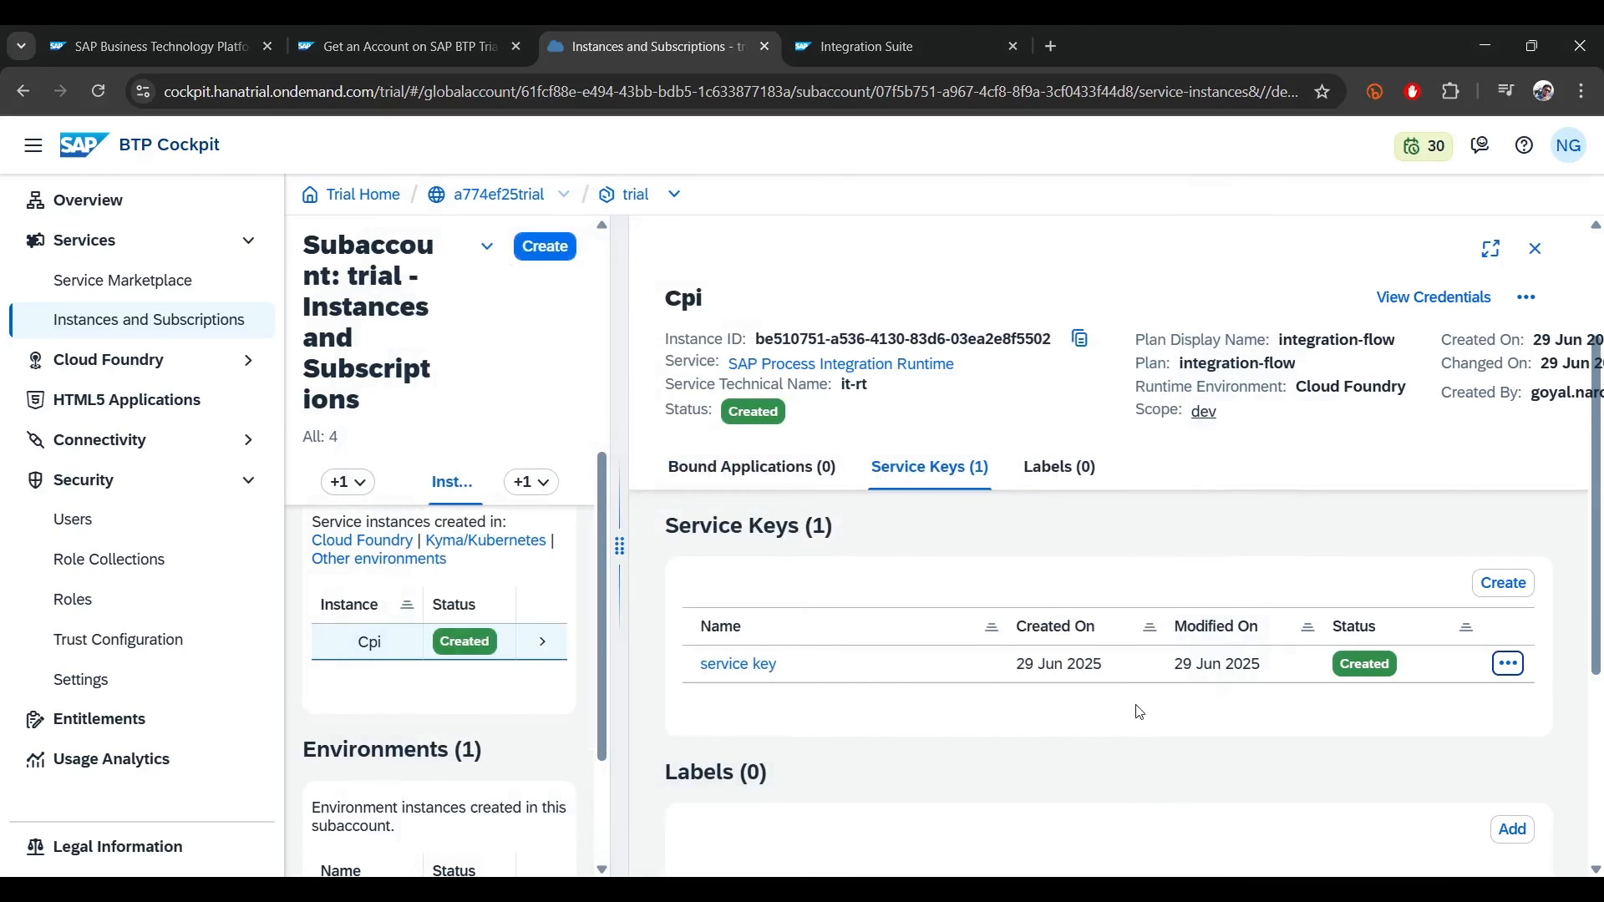